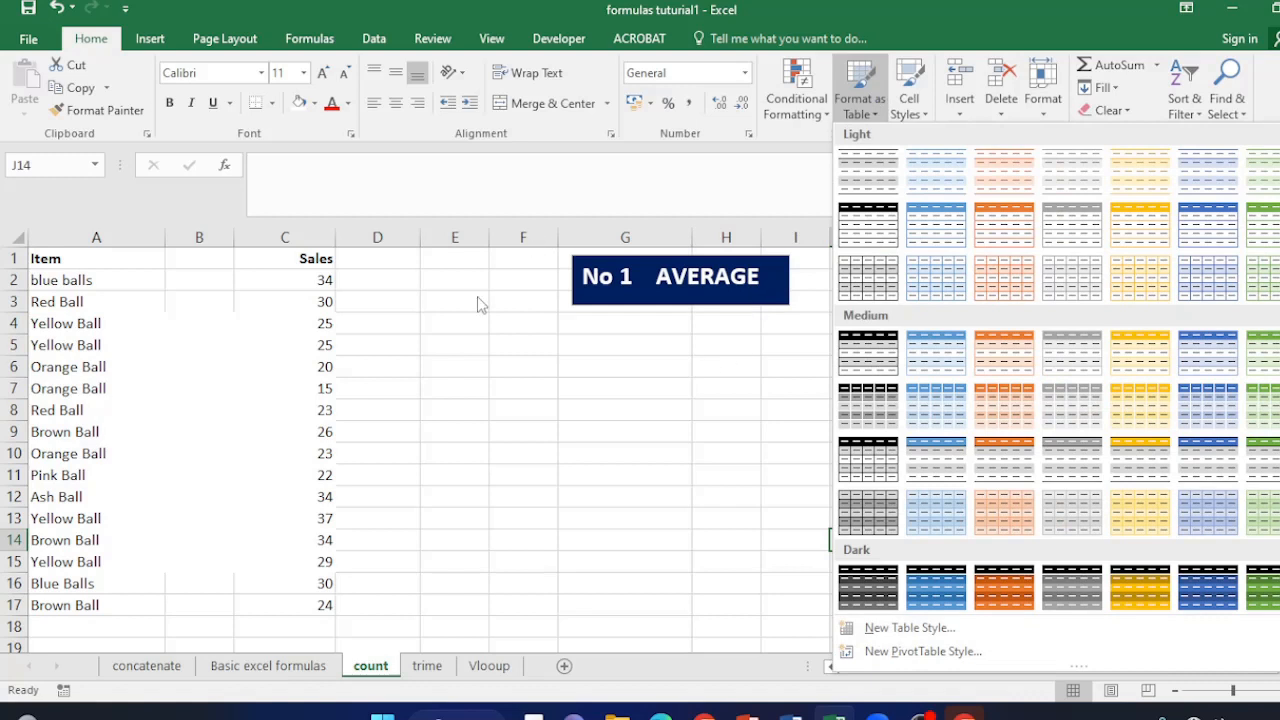
# - Enter the formula =AVERAGE(C2:C17) in cell G7 to average the Sales values
pyautogui.click(520, 428)
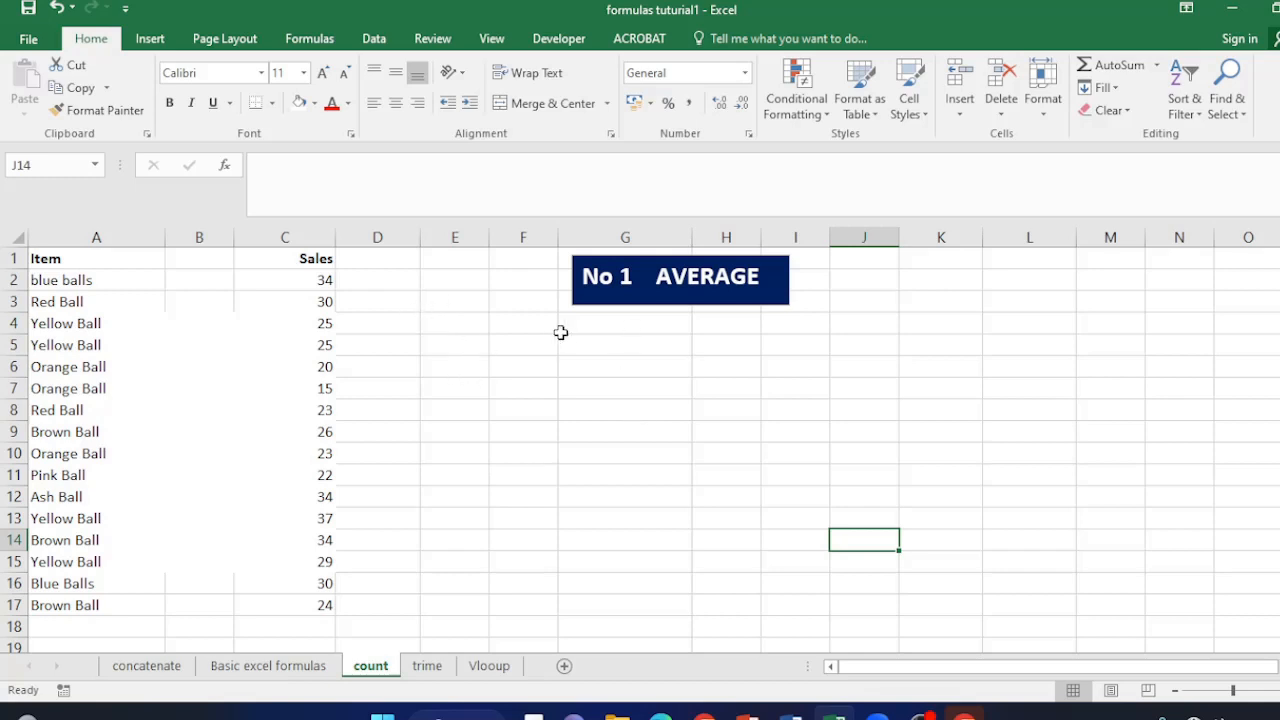
pyautogui.click(587, 387)
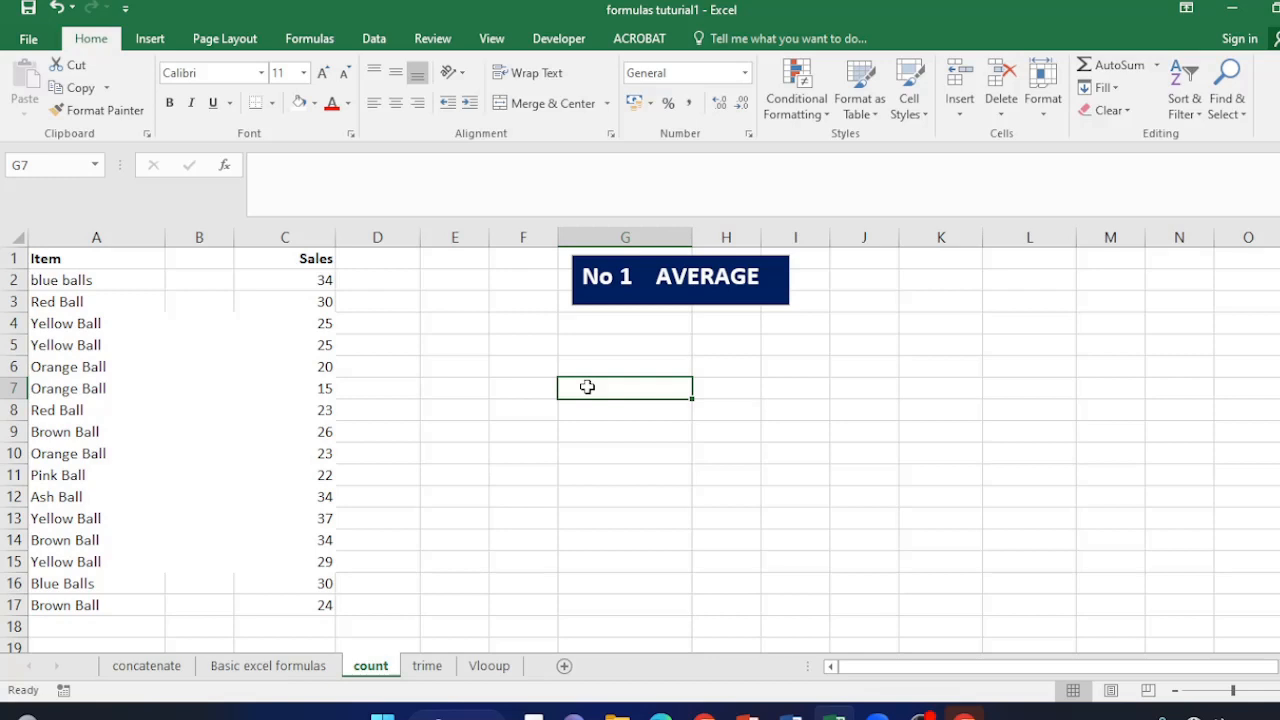
pyautogui.write('=')
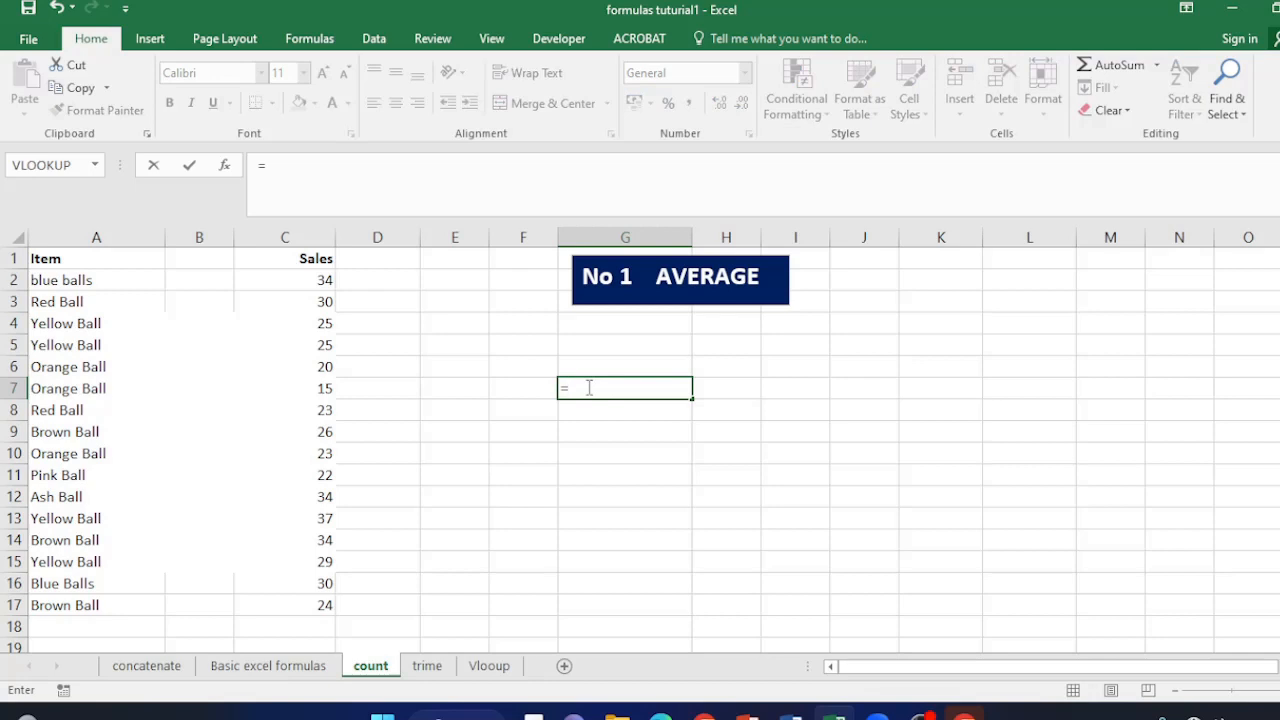
pyautogui.write('ave')
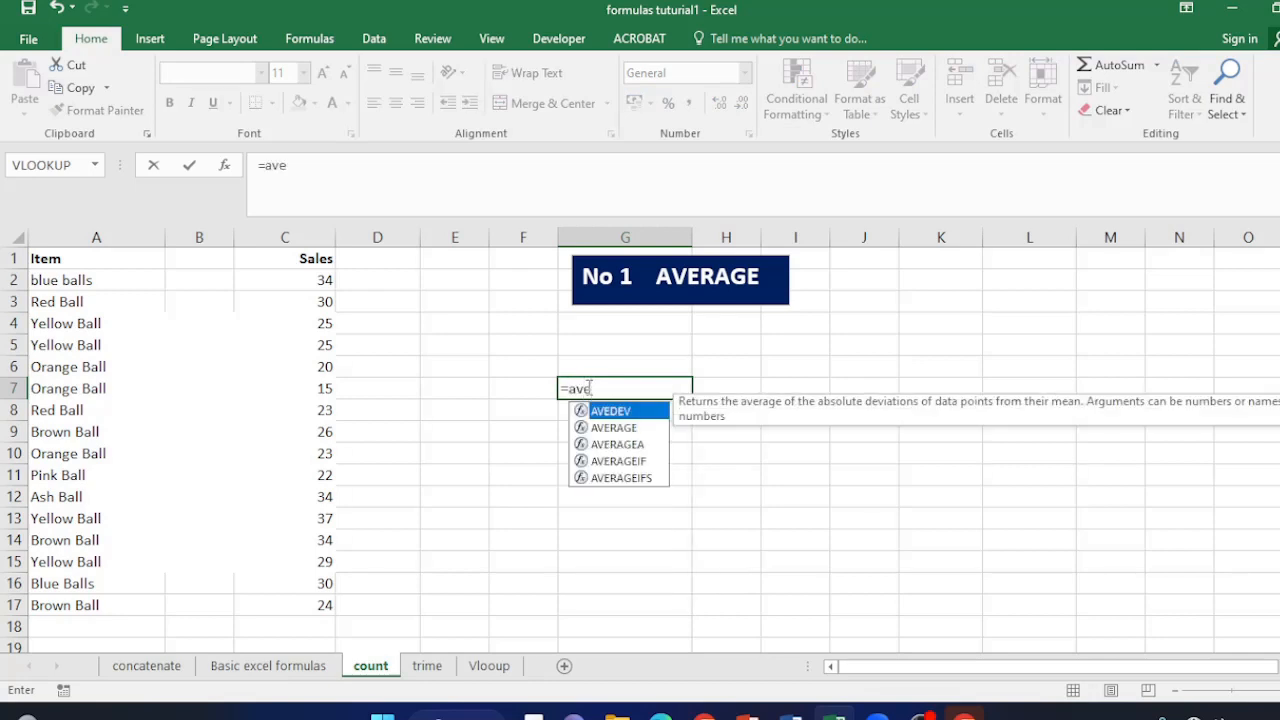
pyautogui.doubleClick(613, 427)
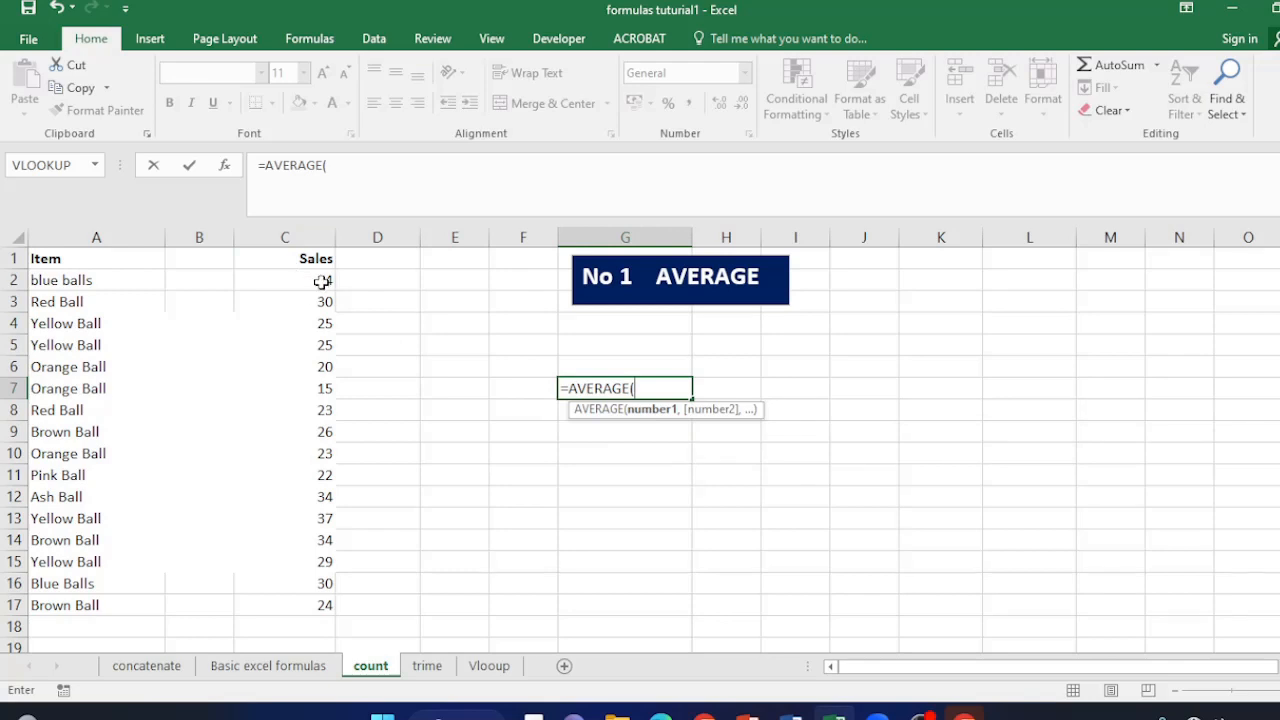
pyautogui.moveTo(322, 280); pyautogui.dragTo(332, 556)
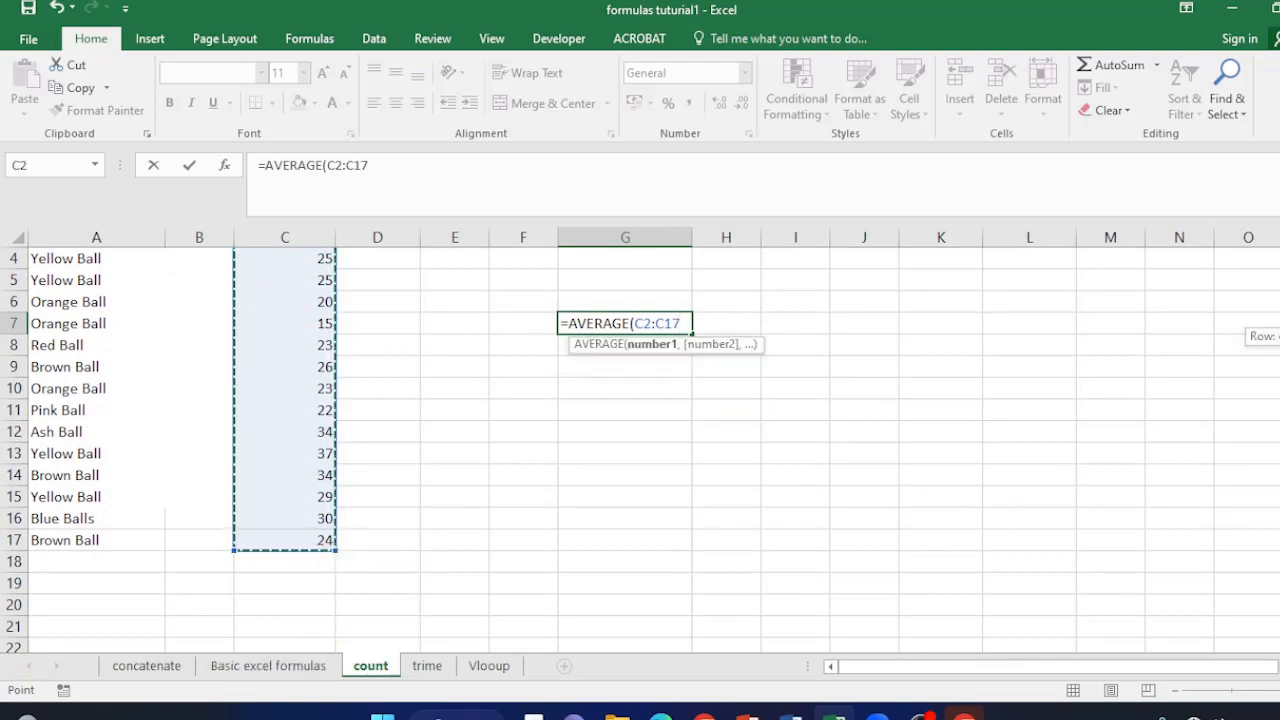
pyautogui.scroll(1, 640, 450)
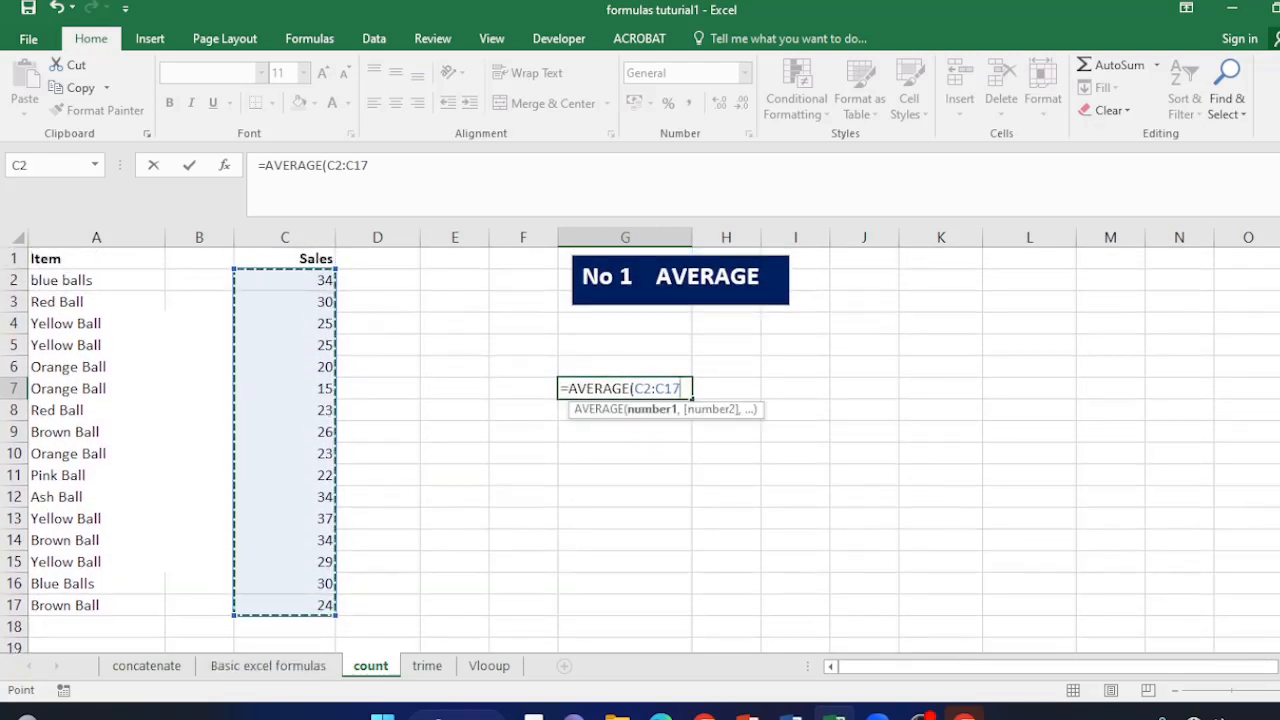
pyautogui.write(')')
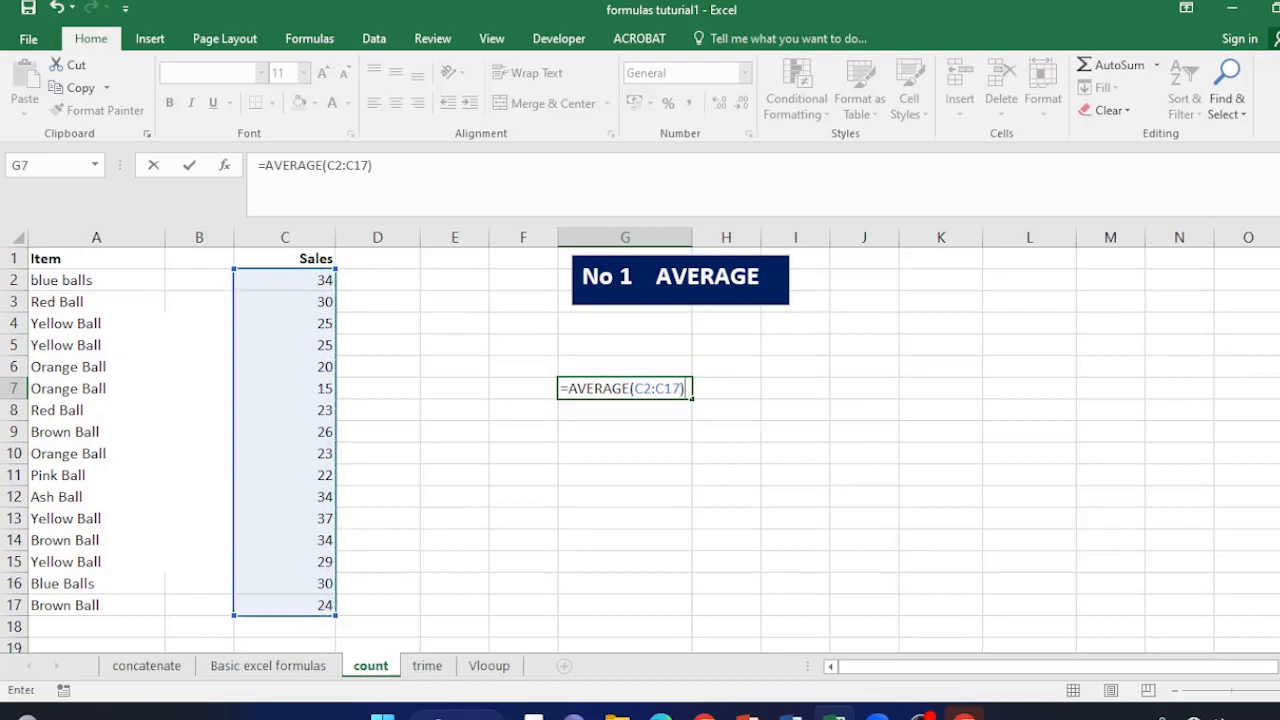
pyautogui.press('Return')
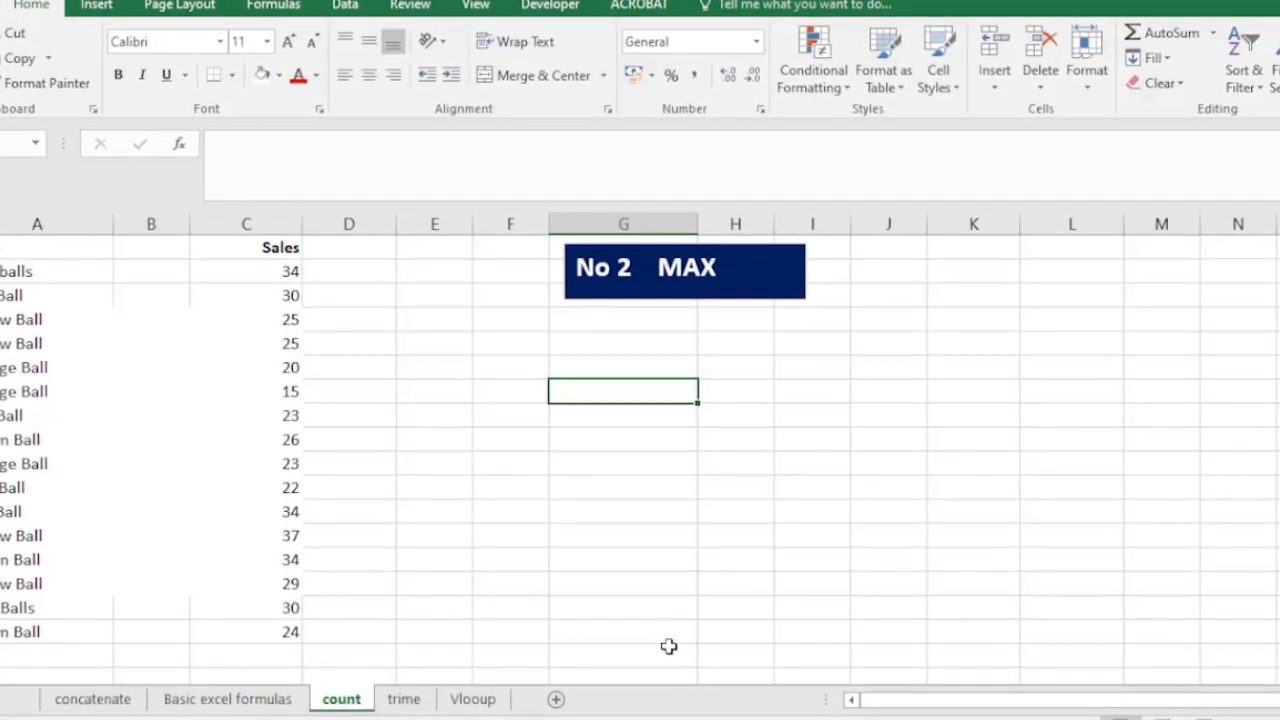
# - Enter the formula =MAX(C2:C17) in cell G5 to find the highest Sales value
pyautogui.click(662, 343)
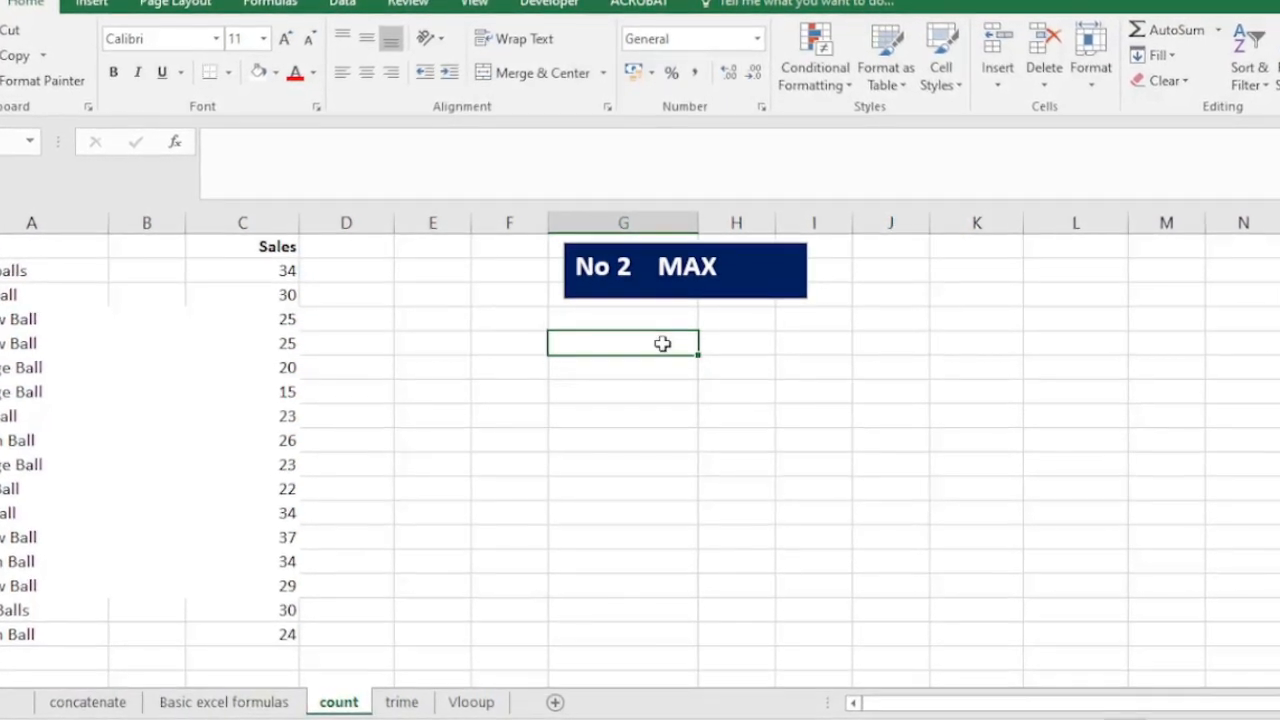
pyautogui.write('=')
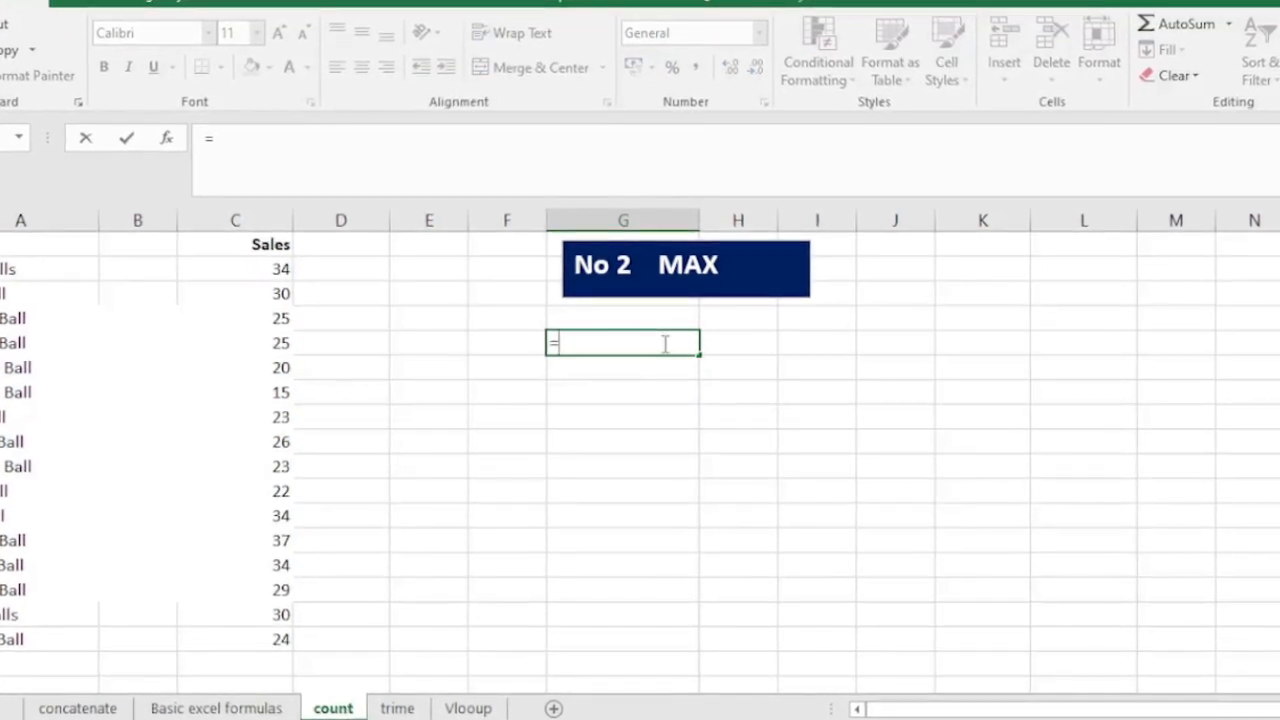
pyautogui.write('MA')
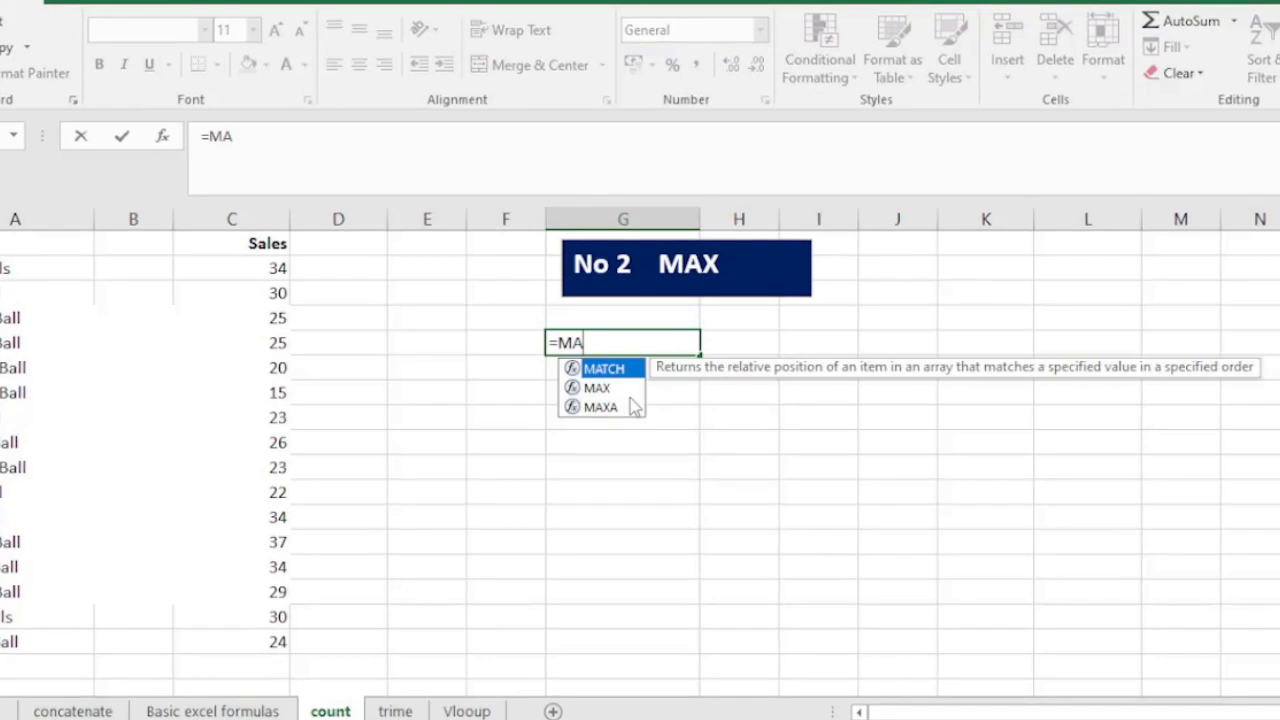
pyautogui.click(605, 387)
pyautogui.doubleClick(607, 387)
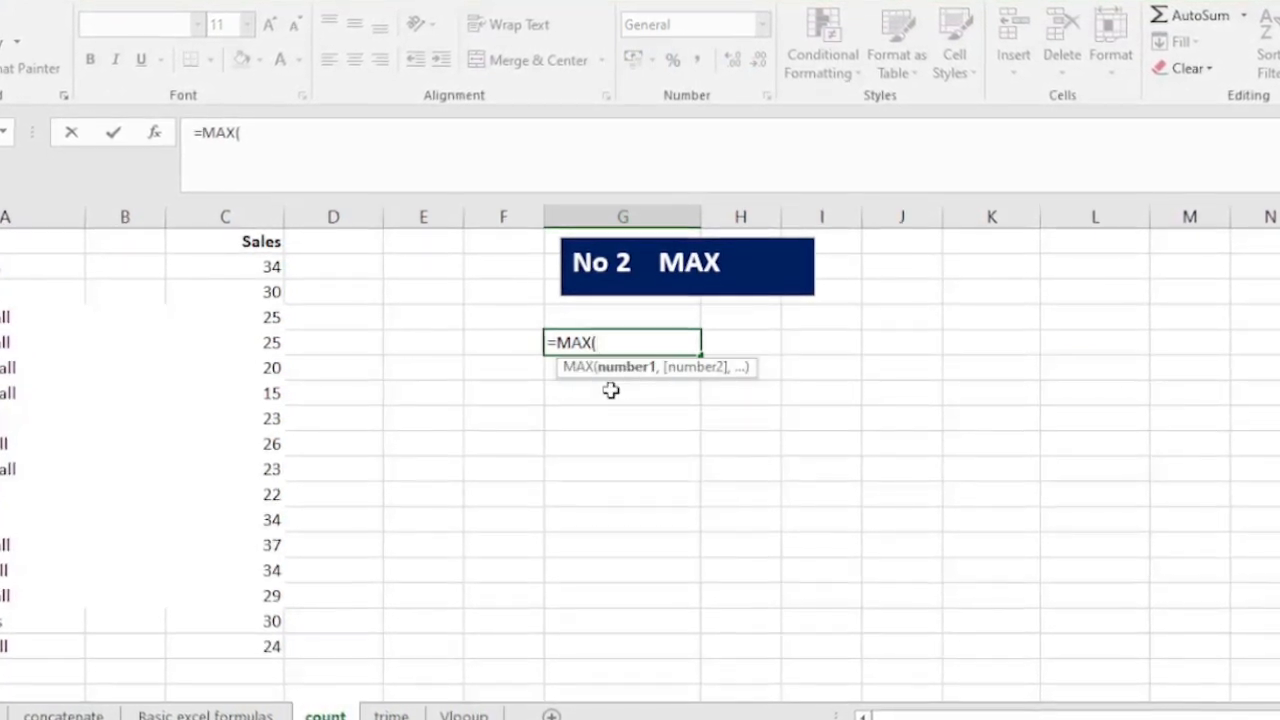
pyautogui.moveTo(268, 263); pyautogui.dragTo(264, 640)
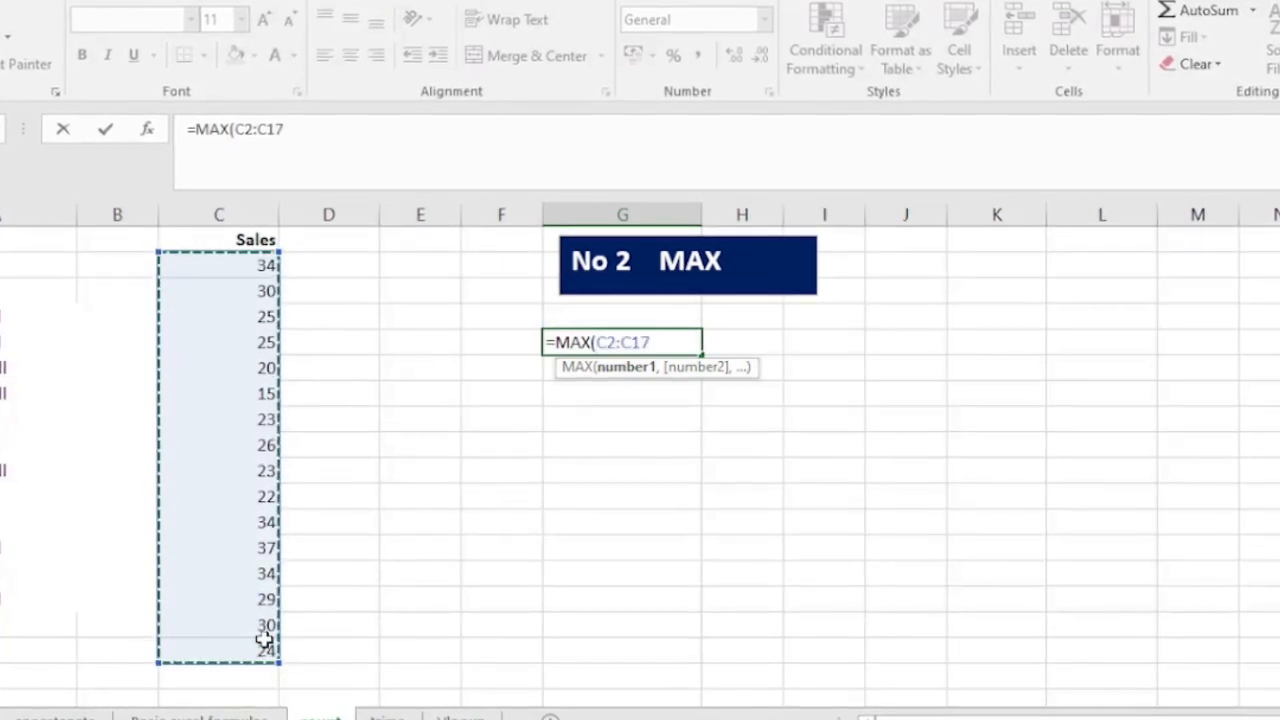
pyautogui.write(')')
pyautogui.press('Return')
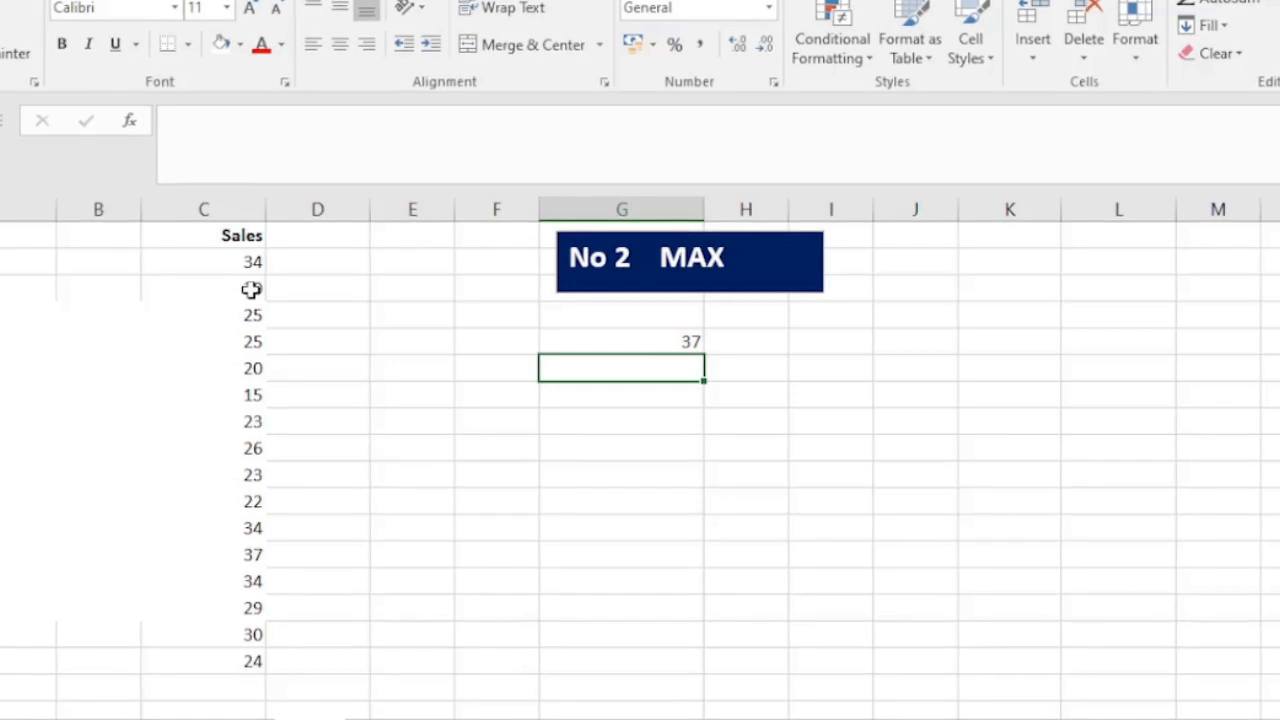
# - Sort the Sales values in C2:C17 from largest to smallest
pyautogui.moveTo(249, 261); pyautogui.dragTo(250, 516)
pyautogui.moveTo(278, 651); pyautogui.dragTo(251, 657)
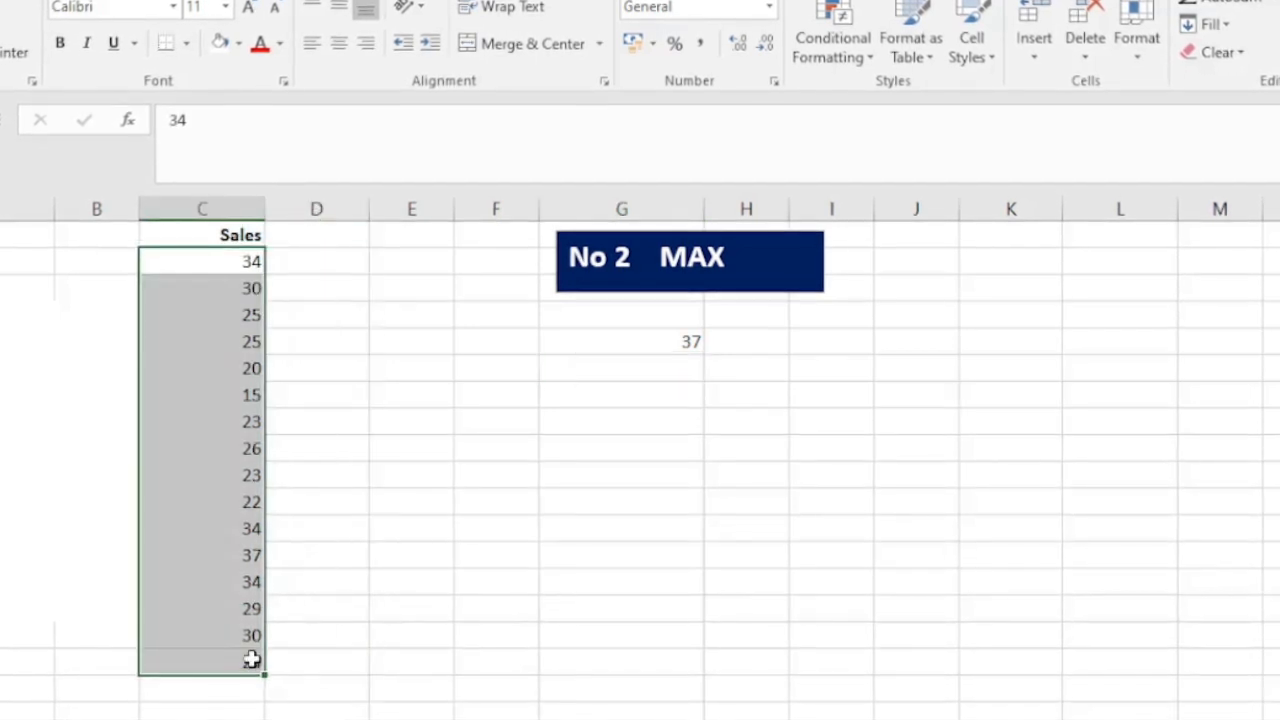
pyautogui.rightClick(210, 280)
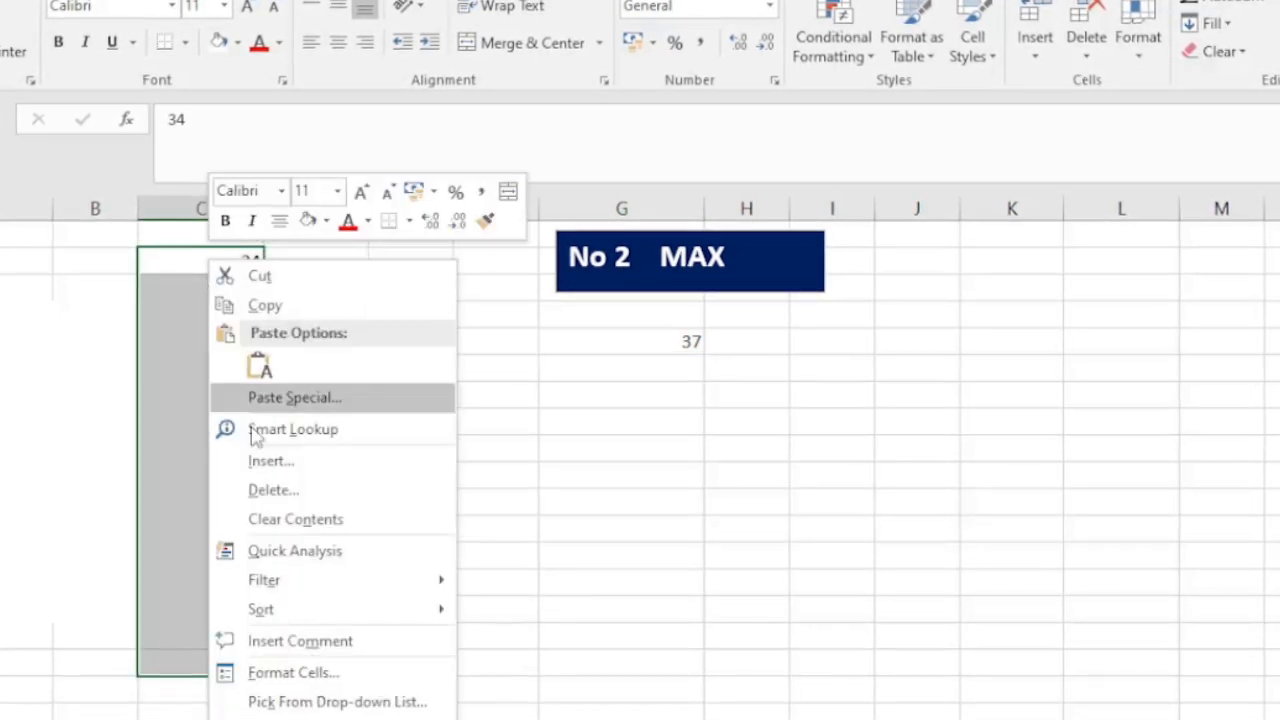
pyautogui.moveTo(378, 620)
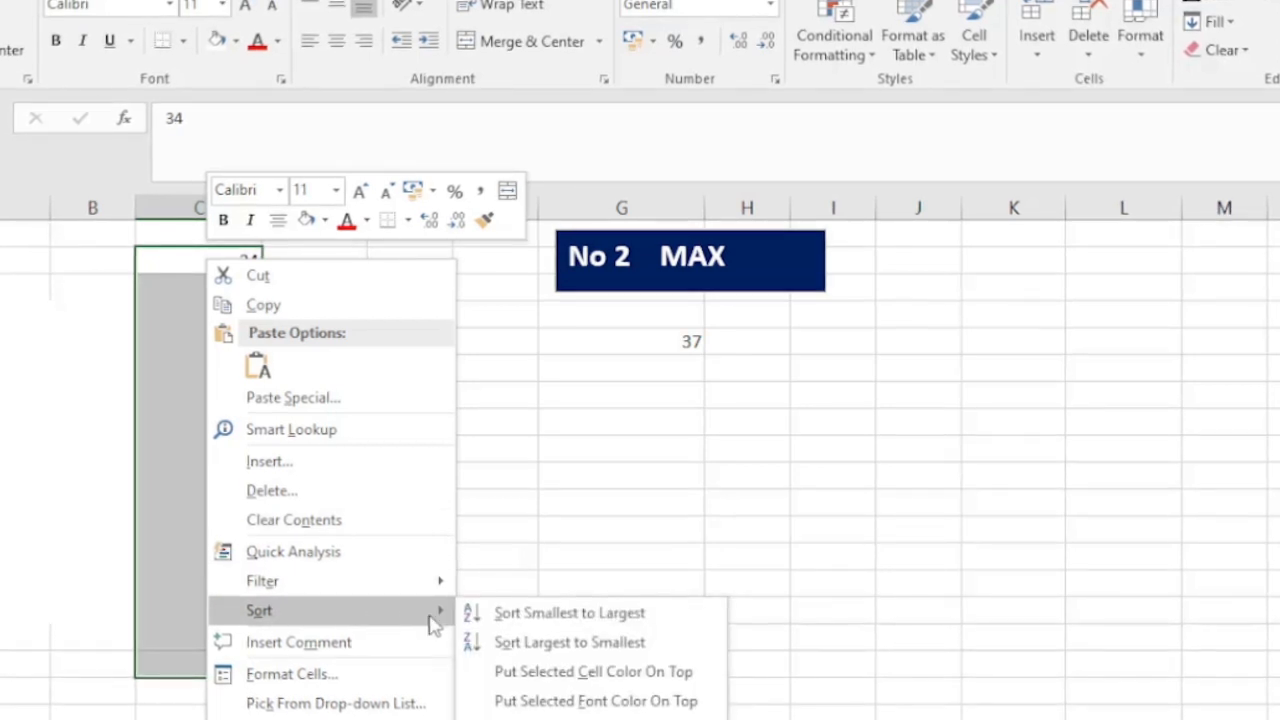
pyautogui.click(558, 648)
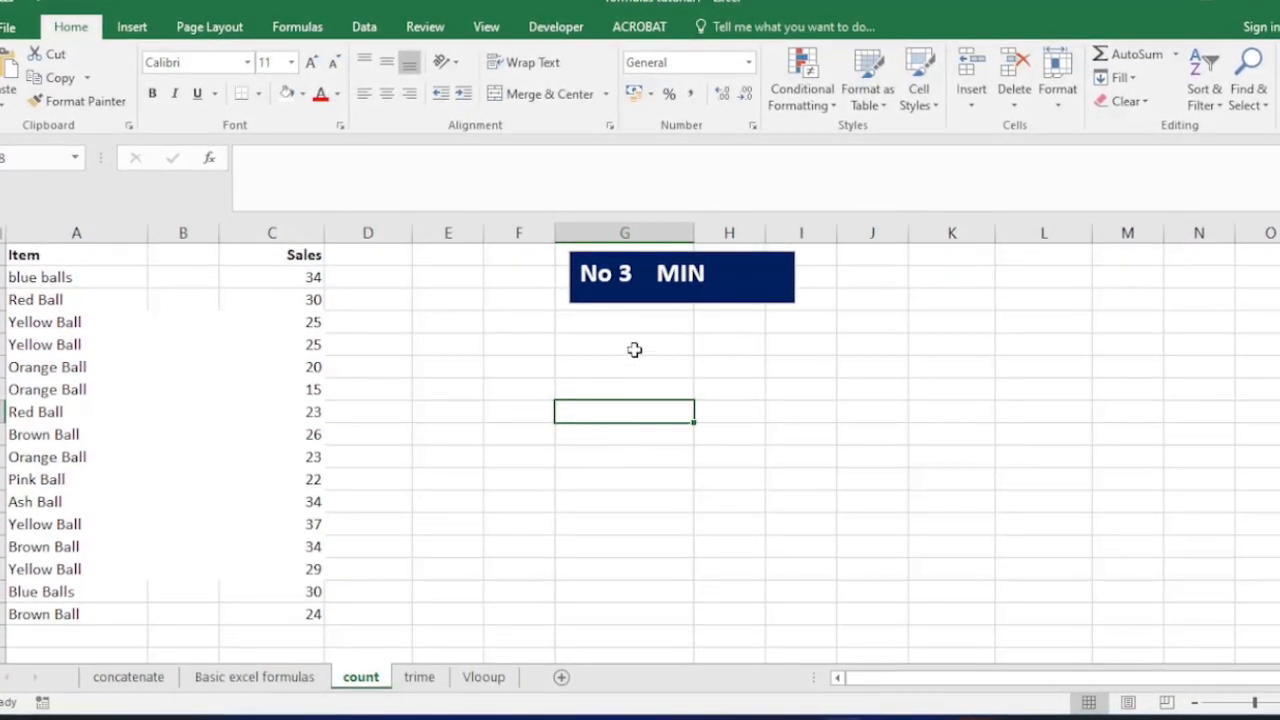
# - Enter the formula =MIN(C2:C17) in cell G5 to find the lowest Sales value
pyautogui.click(618, 371)
pyautogui.click(628, 348)
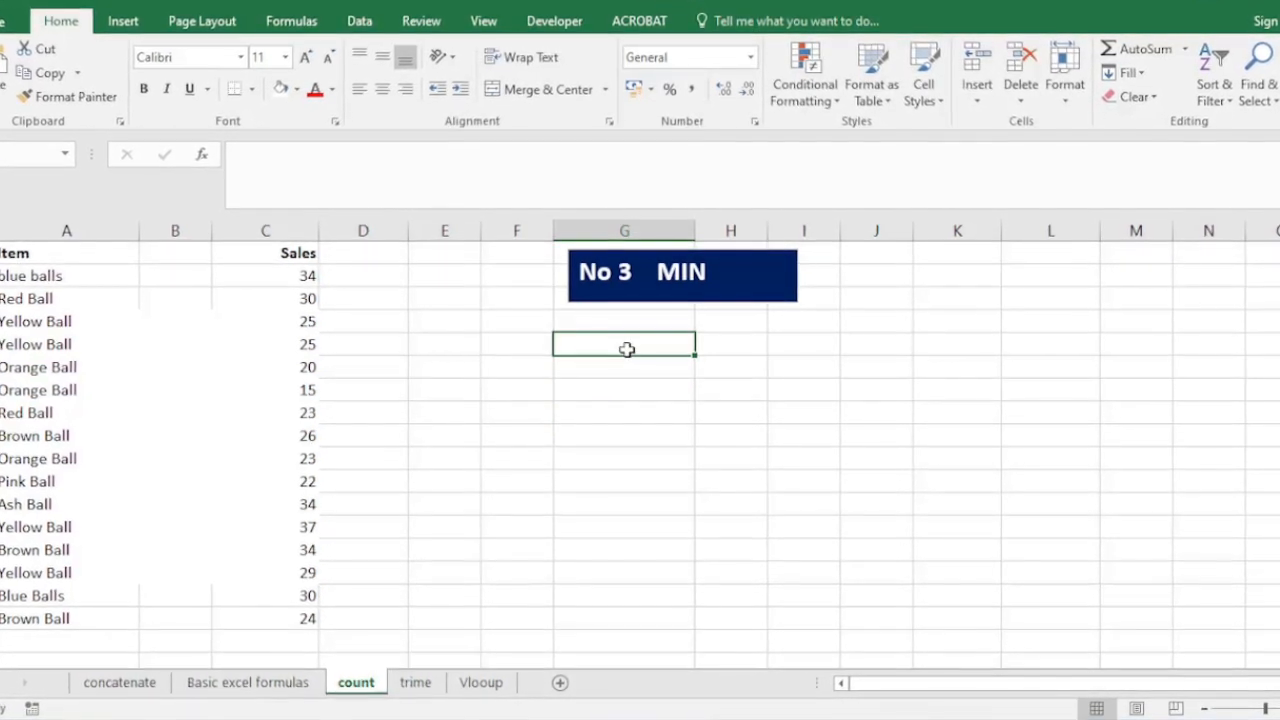
pyautogui.write('=MIN')
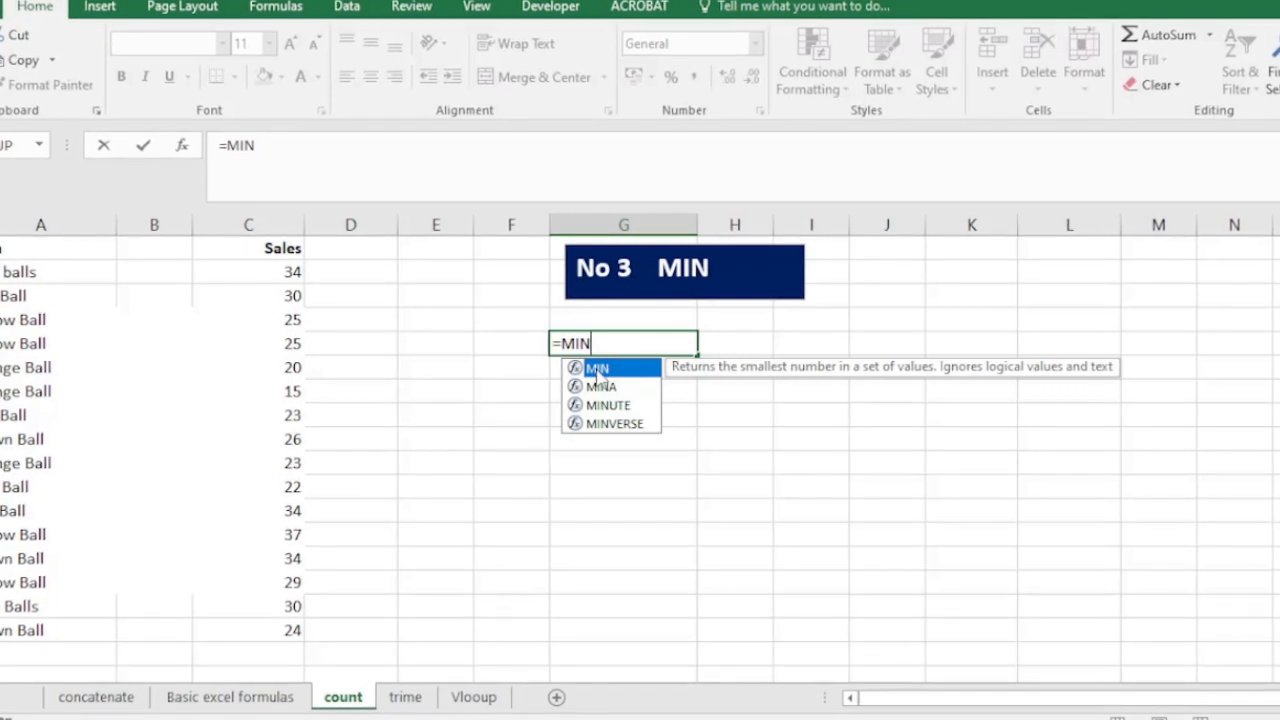
pyautogui.doubleClick(598, 368)
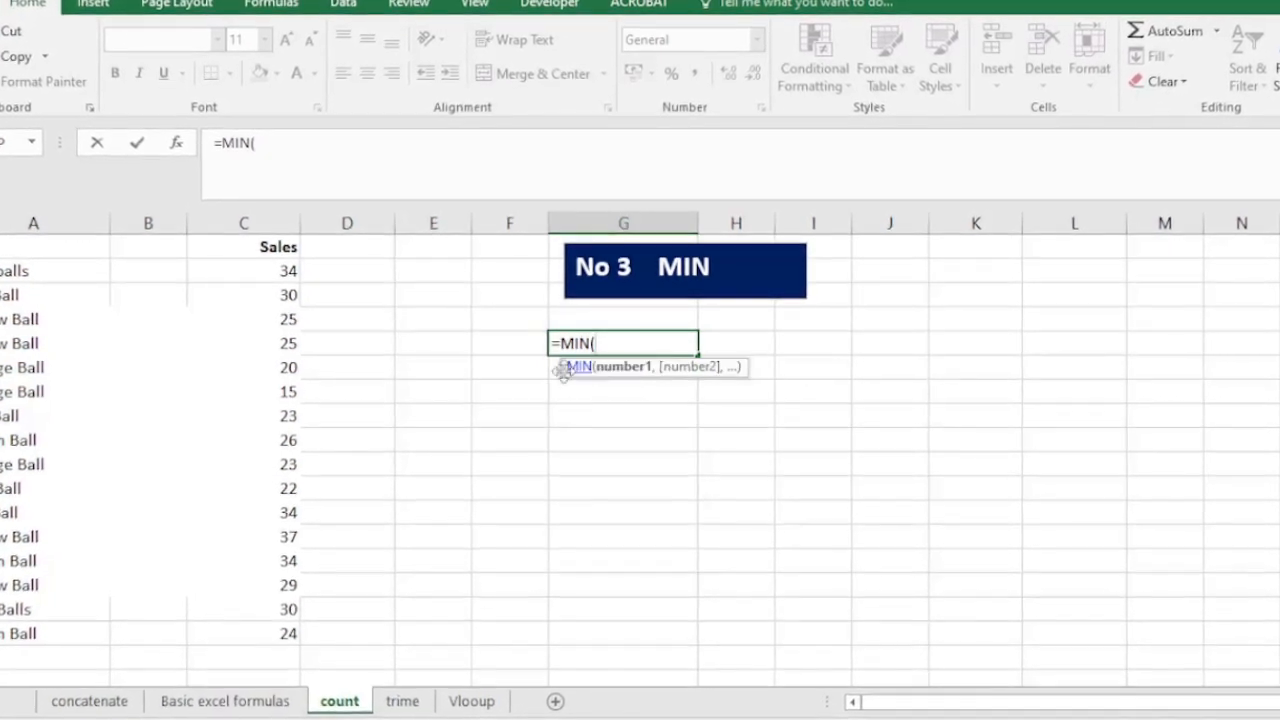
pyautogui.moveTo(269, 269); pyautogui.dragTo(286, 634)
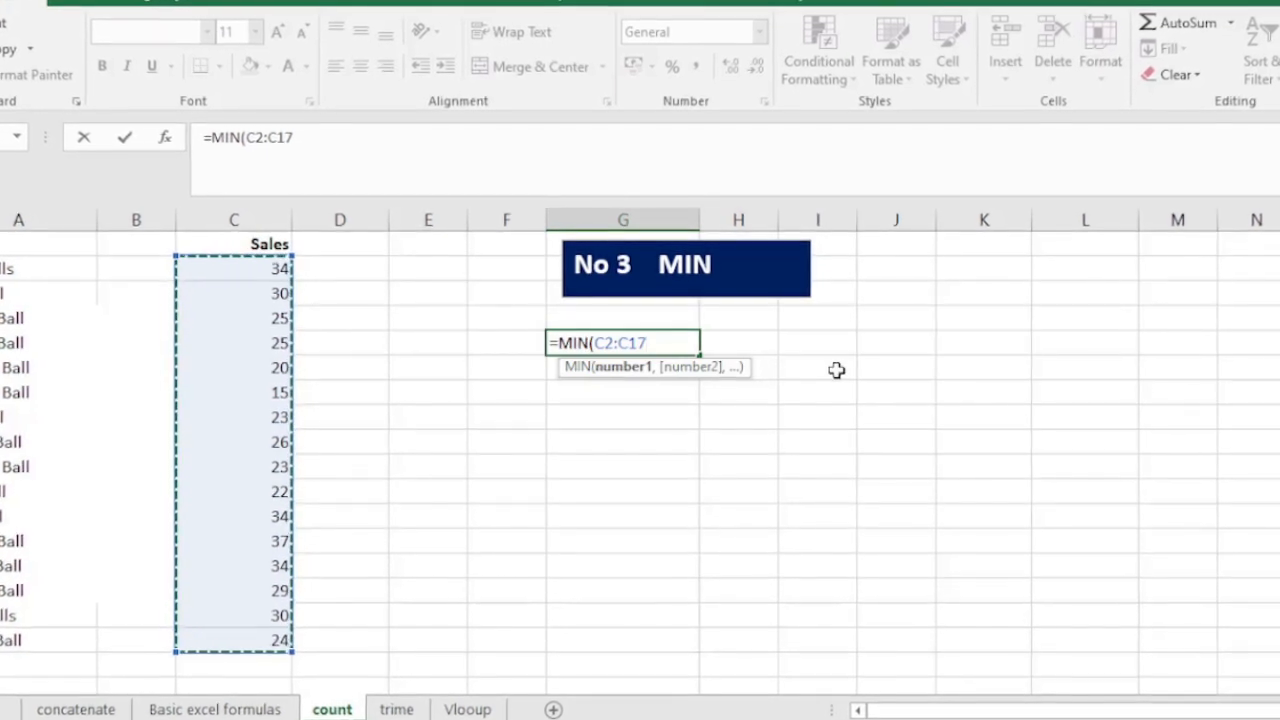
pyautogui.write(')')
pyautogui.press('Return')
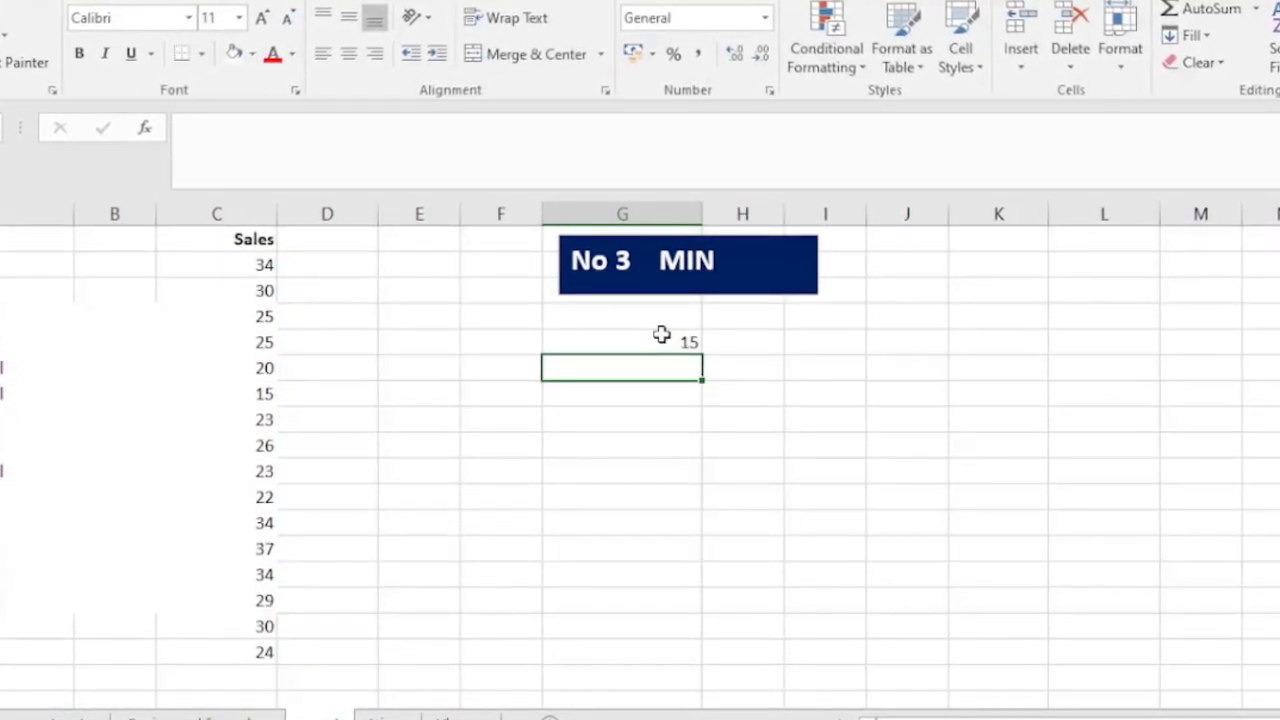
# - Sort the Sales values in C2:C17 from smallest to largest, and undo the sort
pyautogui.moveTo(264, 263); pyautogui.dragTo(251, 647)
pyautogui.rightClick(251, 647)
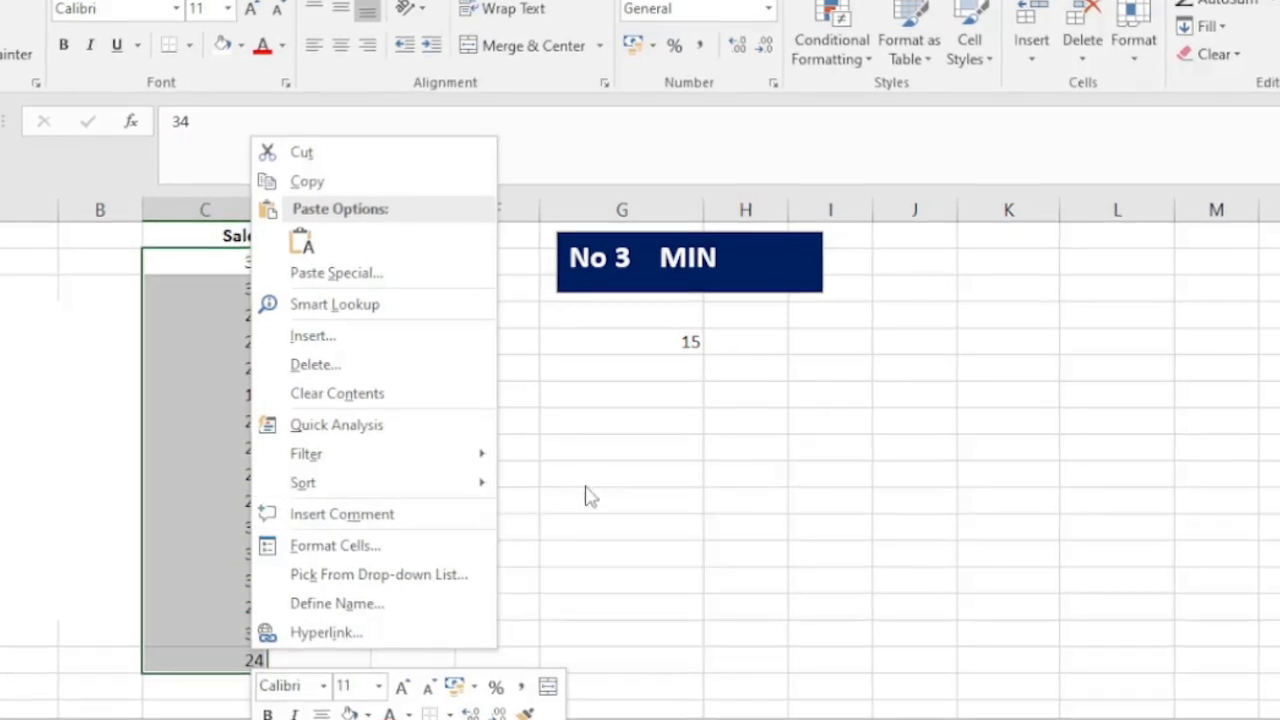
pyautogui.moveTo(423, 489)
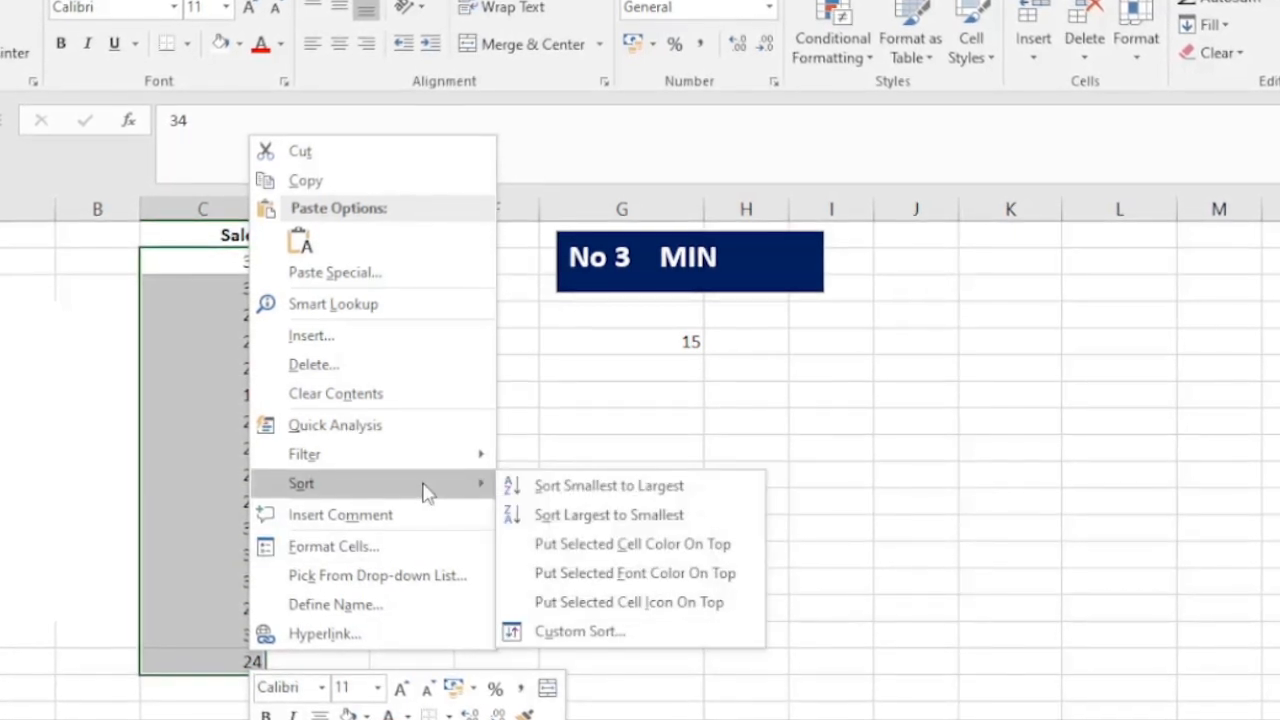
pyautogui.click(565, 485)
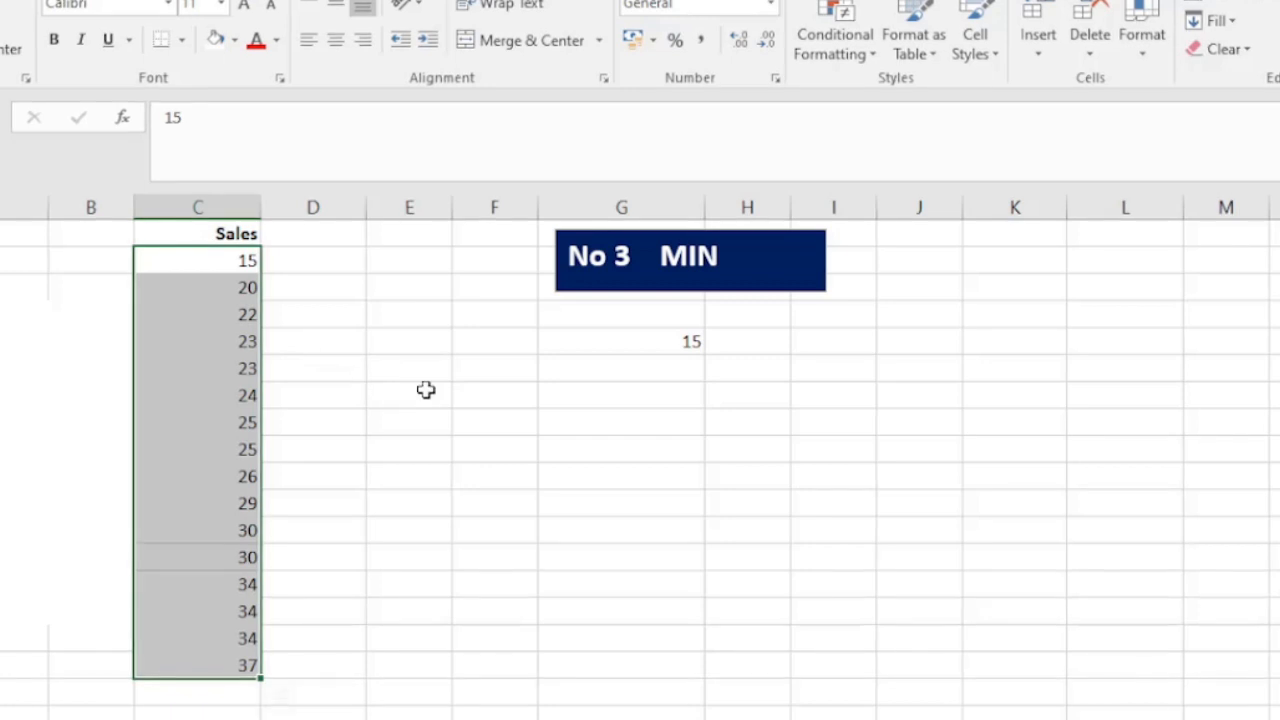
pyautogui.hotkey('ctrl', 'z')
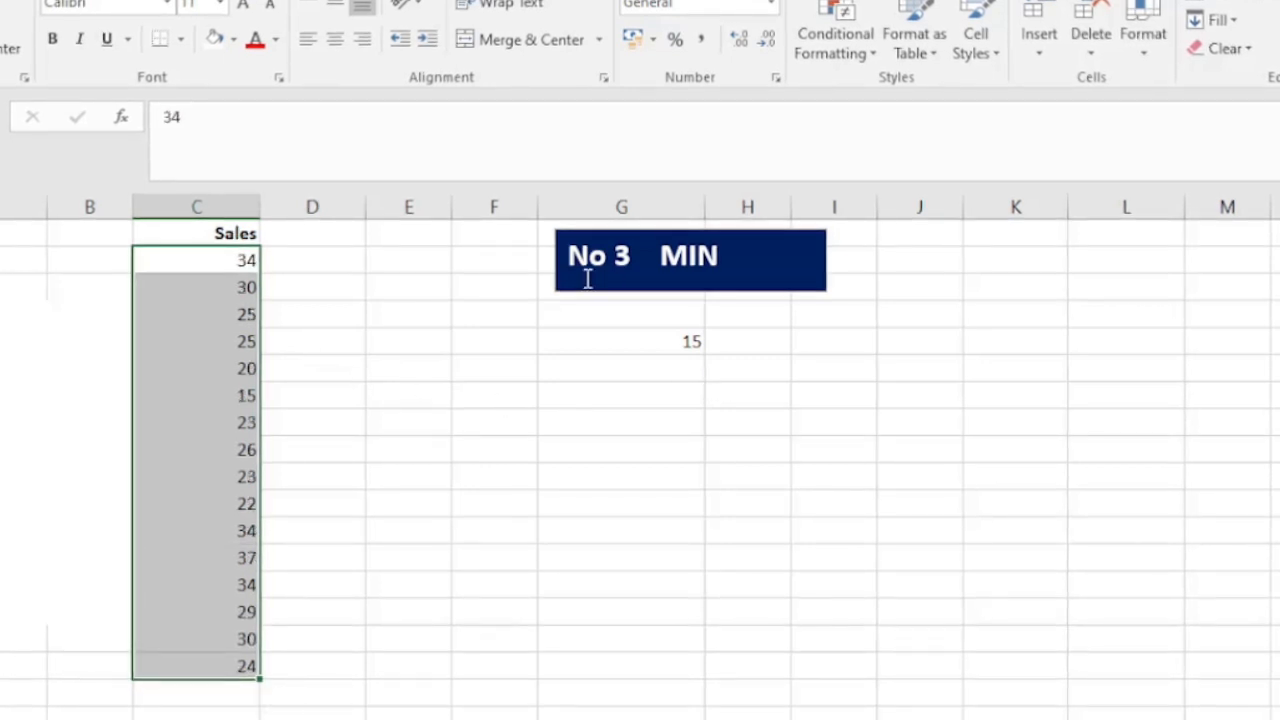
# - Clear the MIN formula from cell G5 and change the heading text box to "No 4 SUM"
pyautogui.click(691, 344)
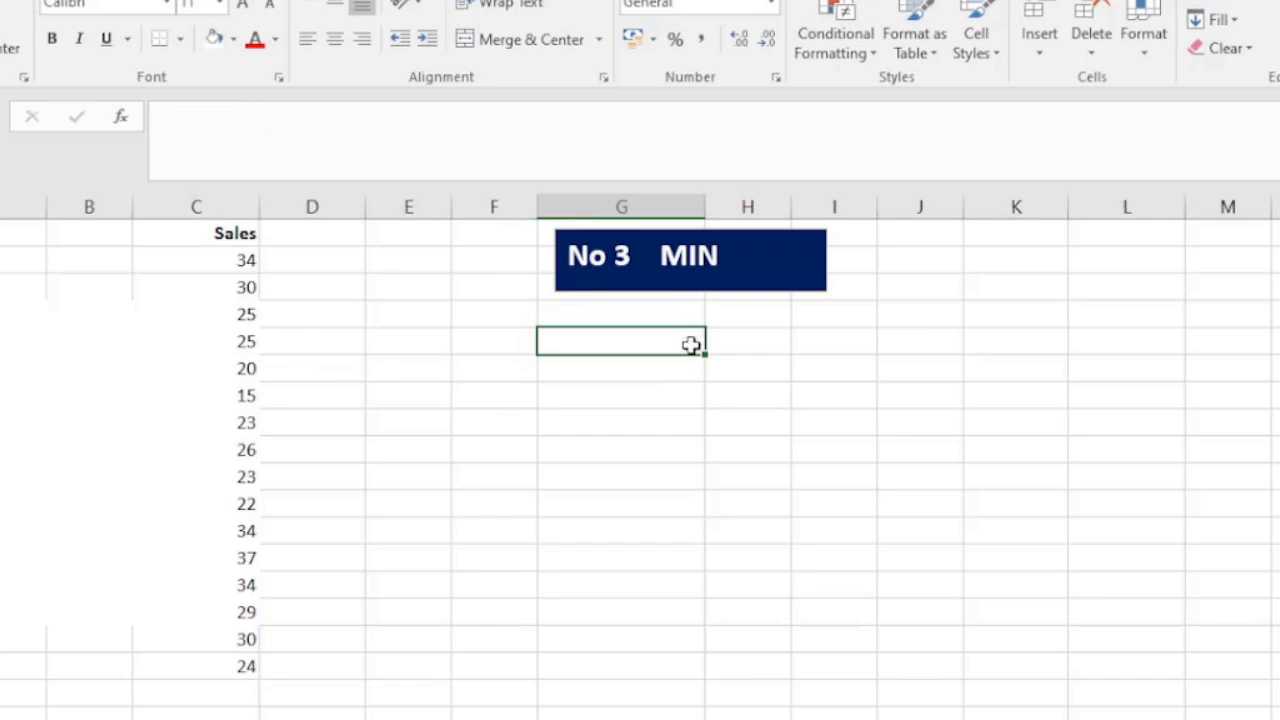
pyautogui.click(626, 253)
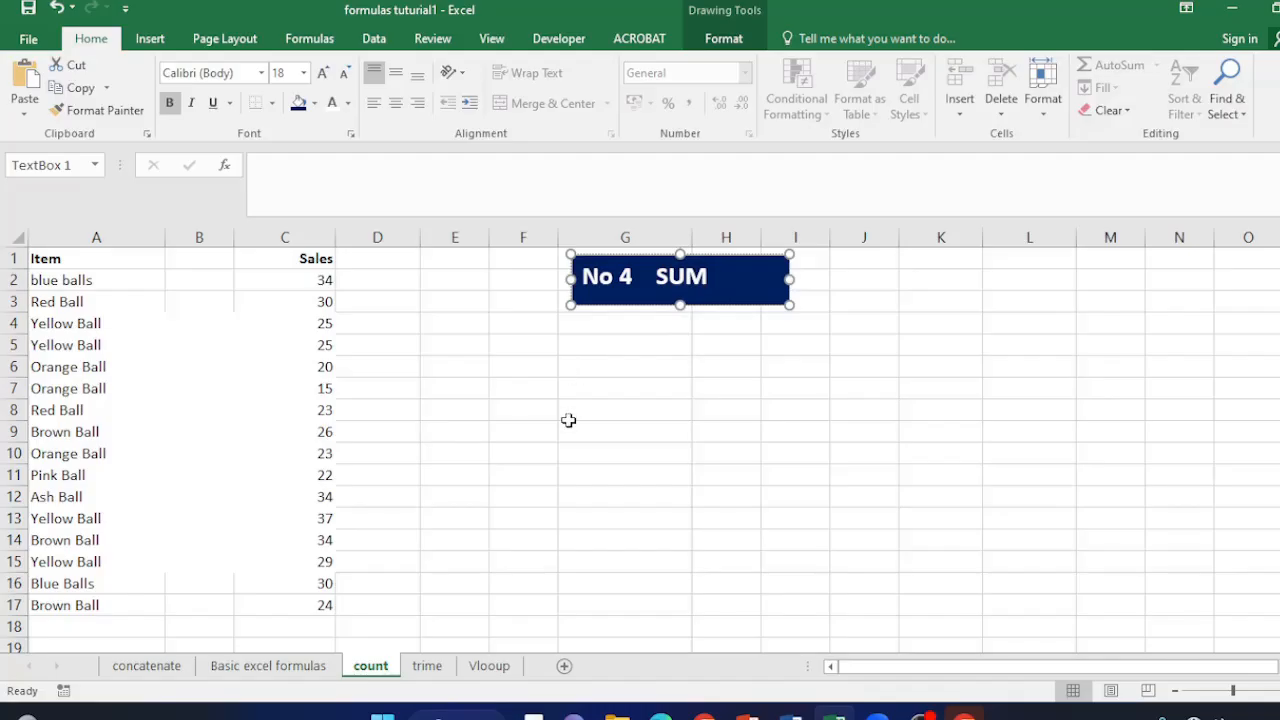
pyautogui.click(569, 420)
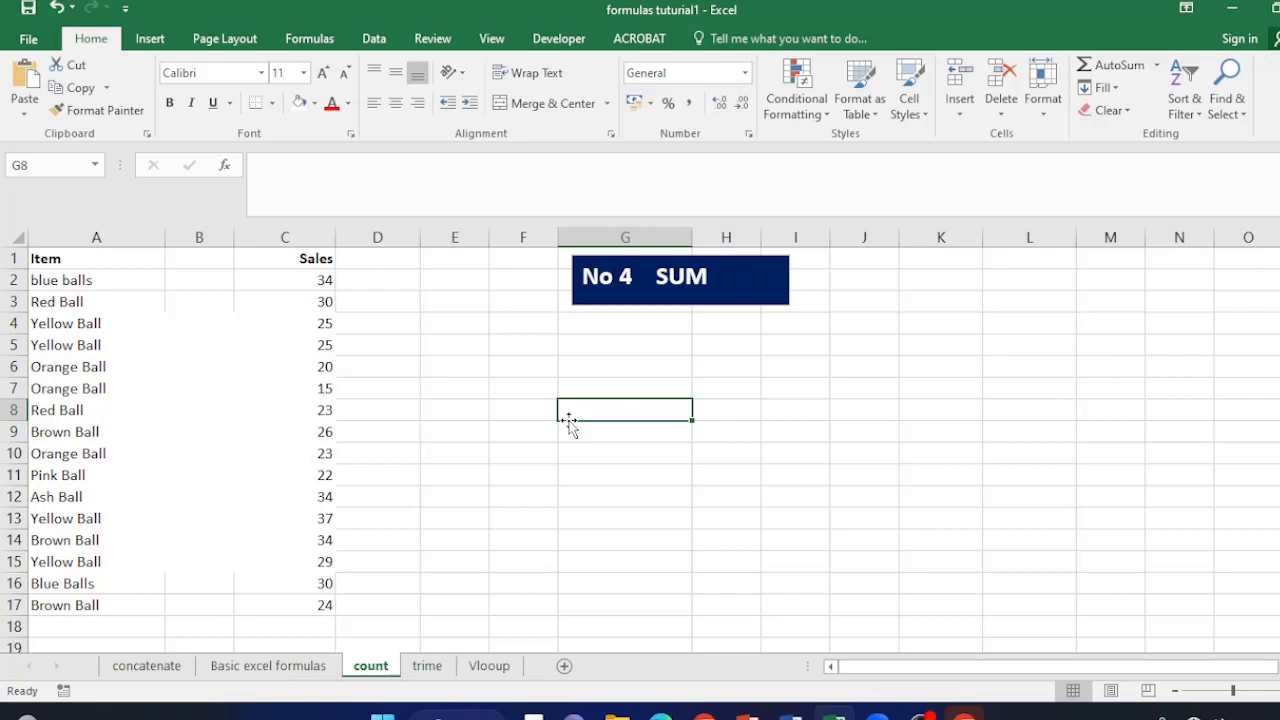
# - Enter the formula =SUM(C2:C17) in cell G5 to total the Sales values
pyautogui.scroll(-1, 574, 363)
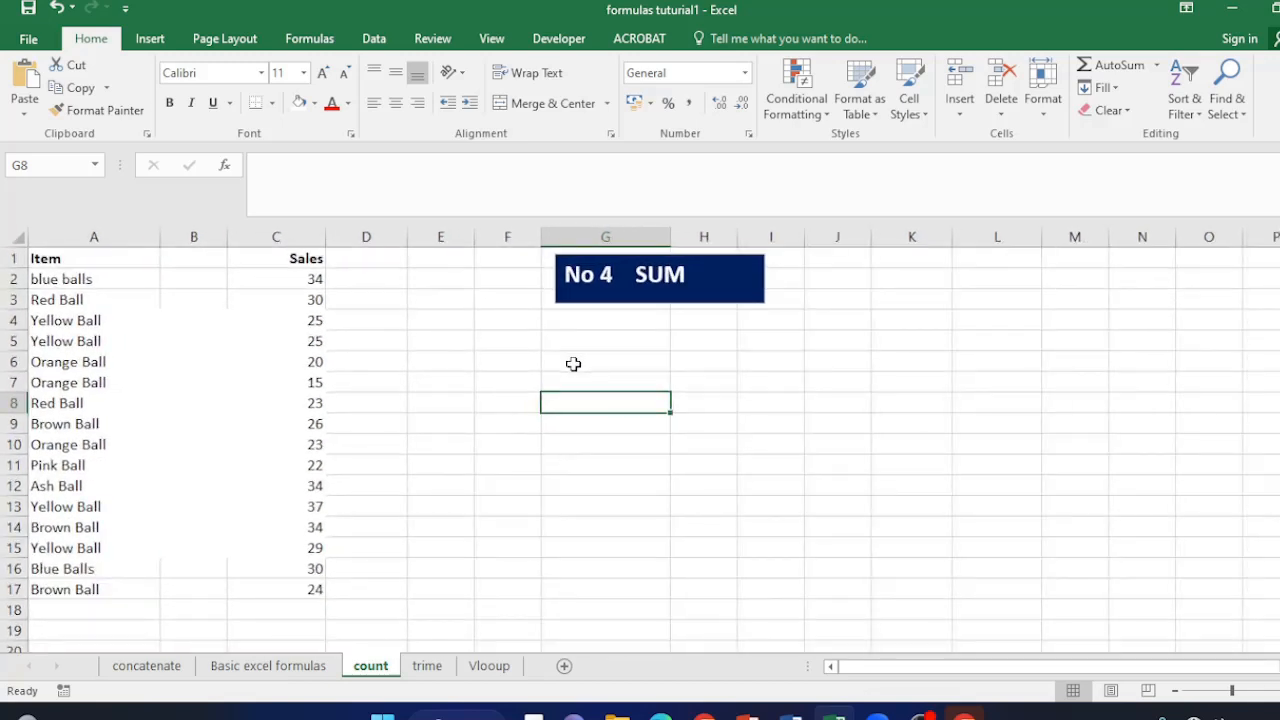
pyautogui.click(612, 338)
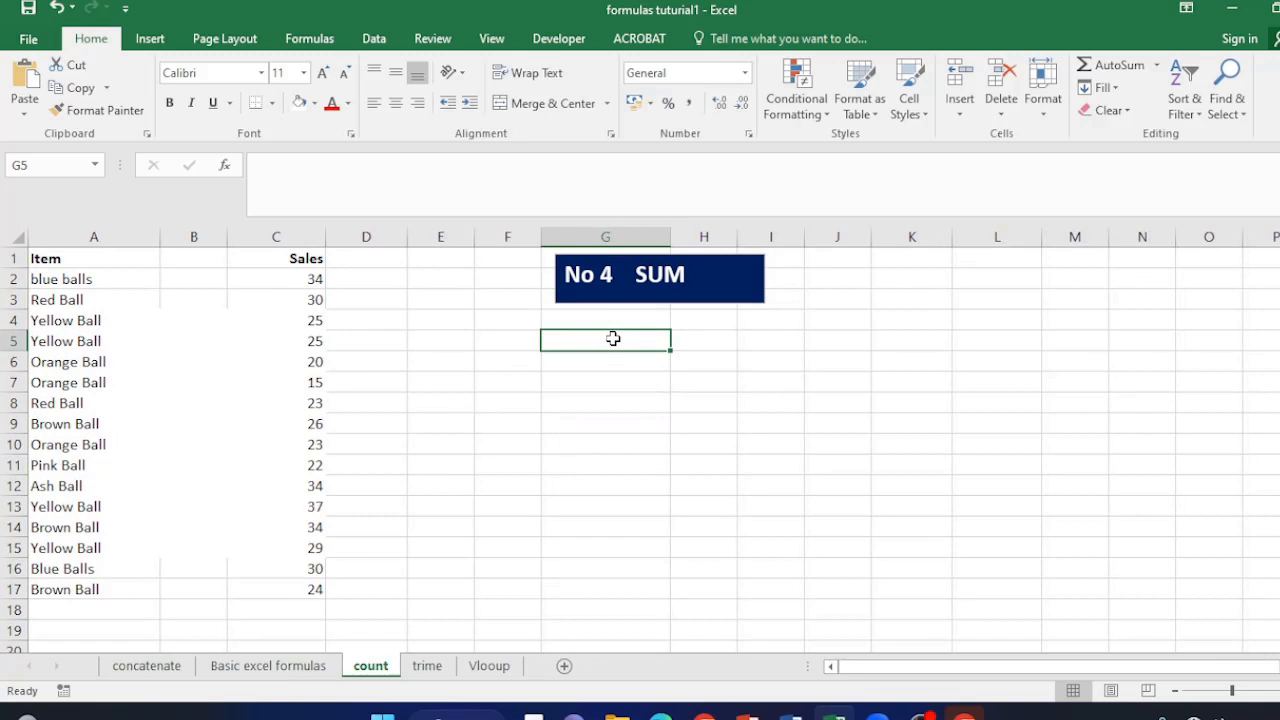
pyautogui.write('=')
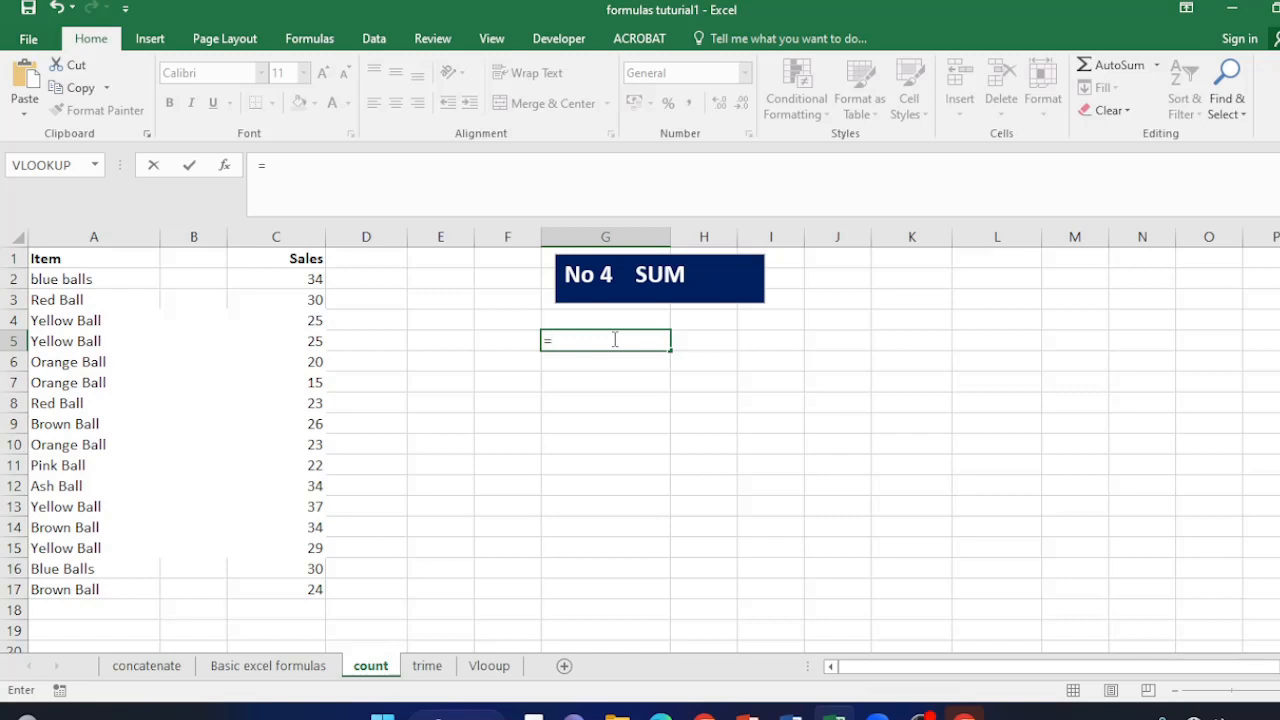
pyautogui.write('SUM')
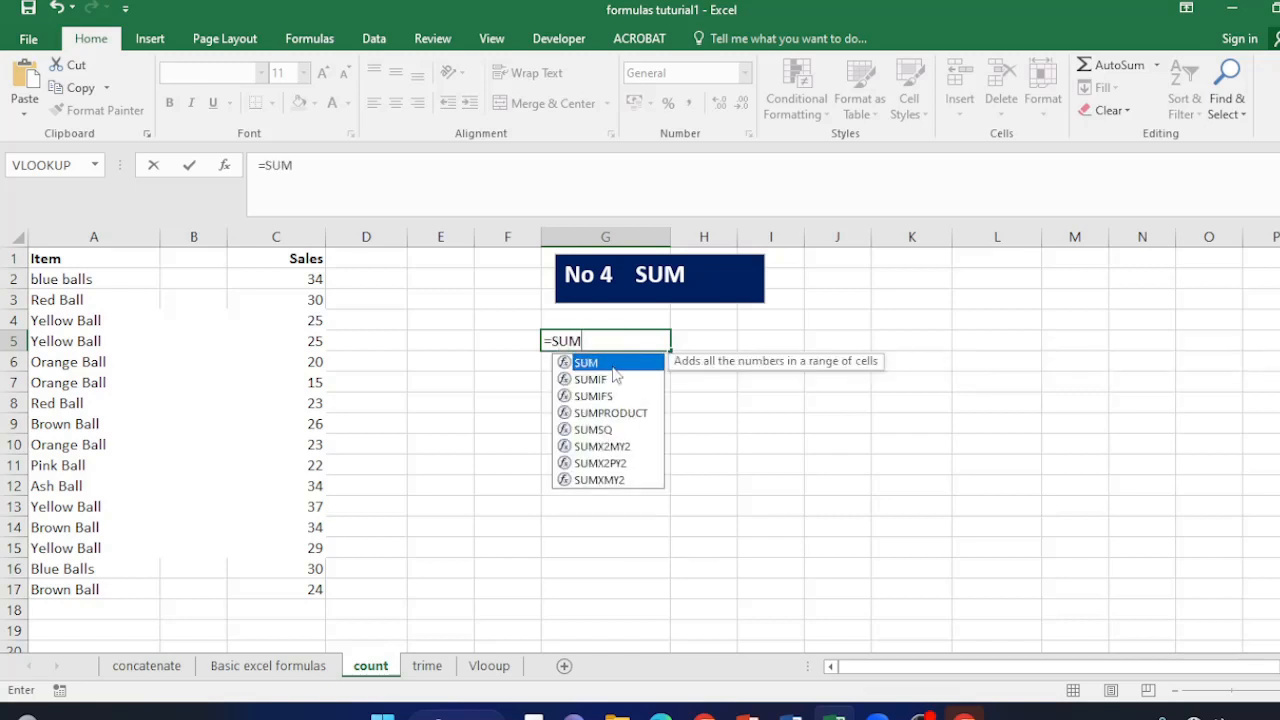
pyautogui.doubleClick(612, 364)
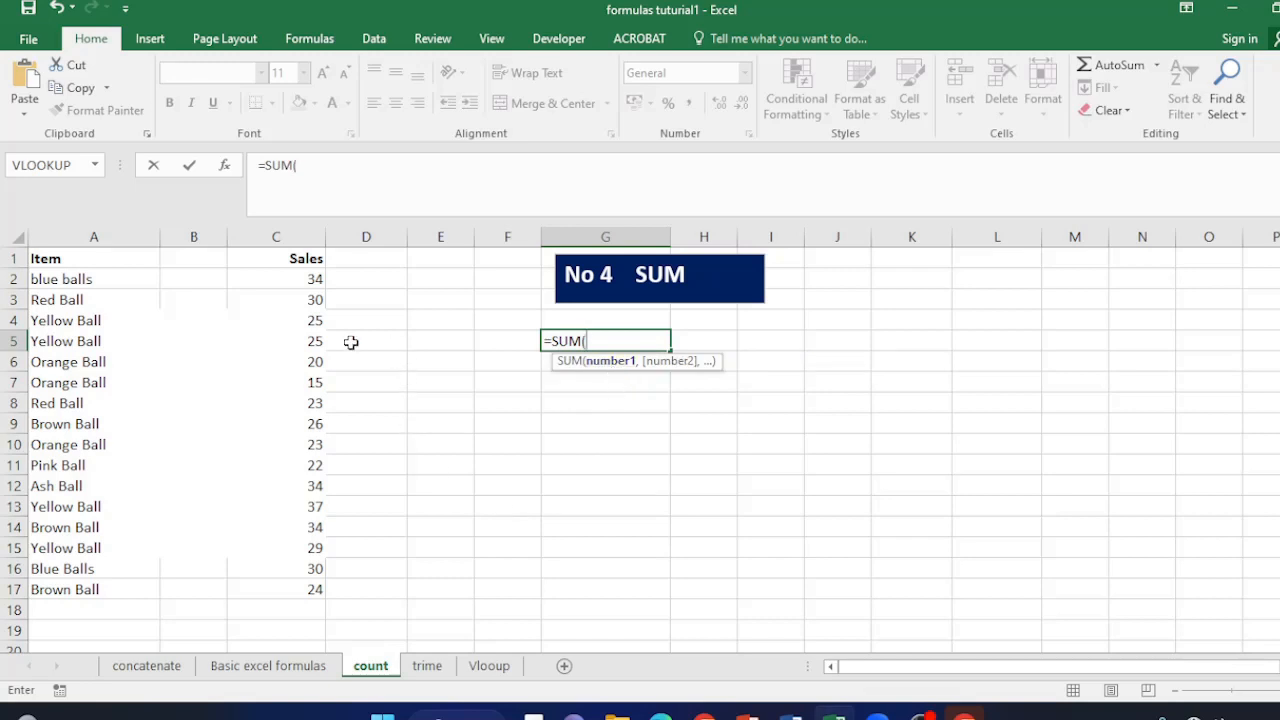
pyautogui.moveTo(317, 280); pyautogui.dragTo(298, 588)
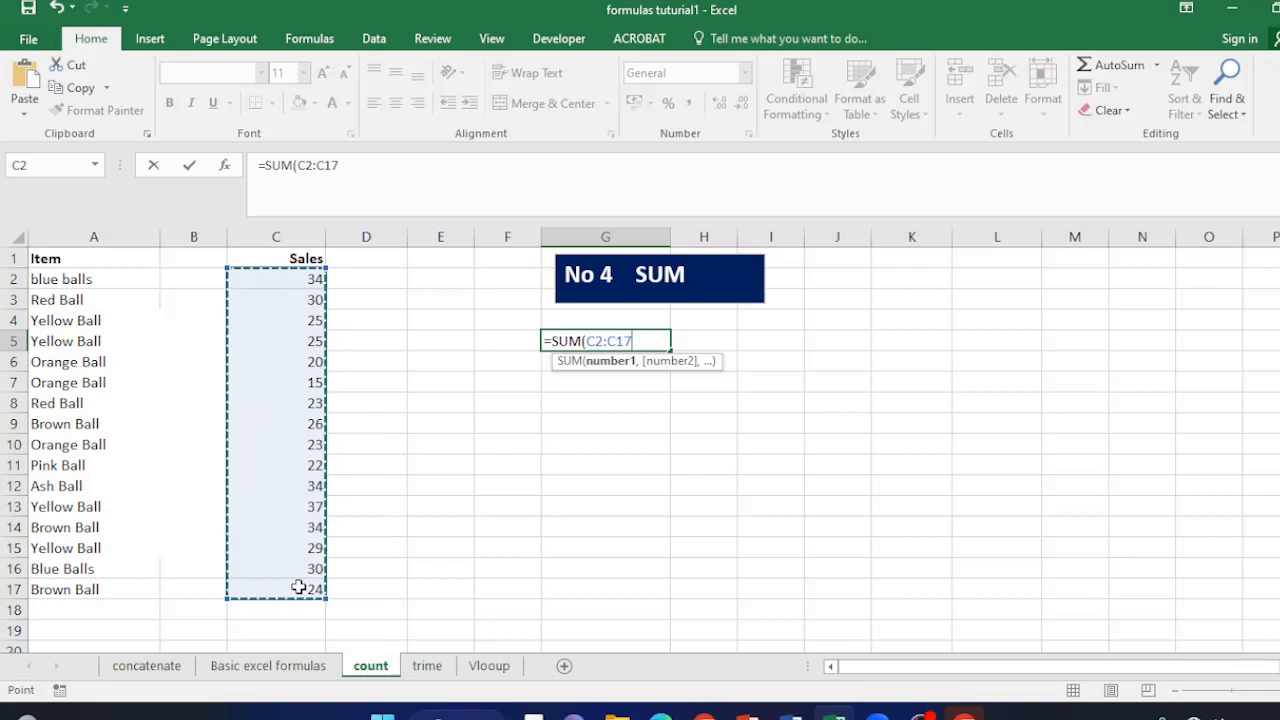
pyautogui.write(')')
pyautogui.press('Return')
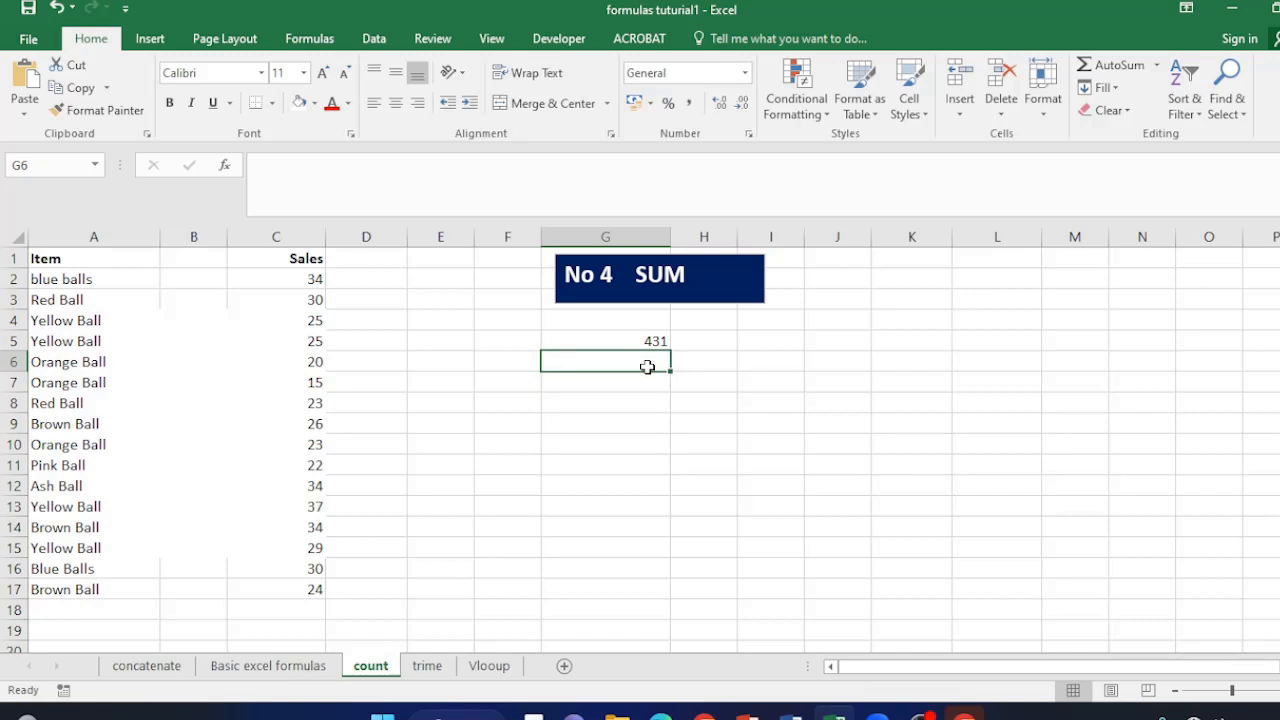
# - Enter the values 20, 15 and 10 in cells E10, F10 and G10
pyautogui.click(438, 445)
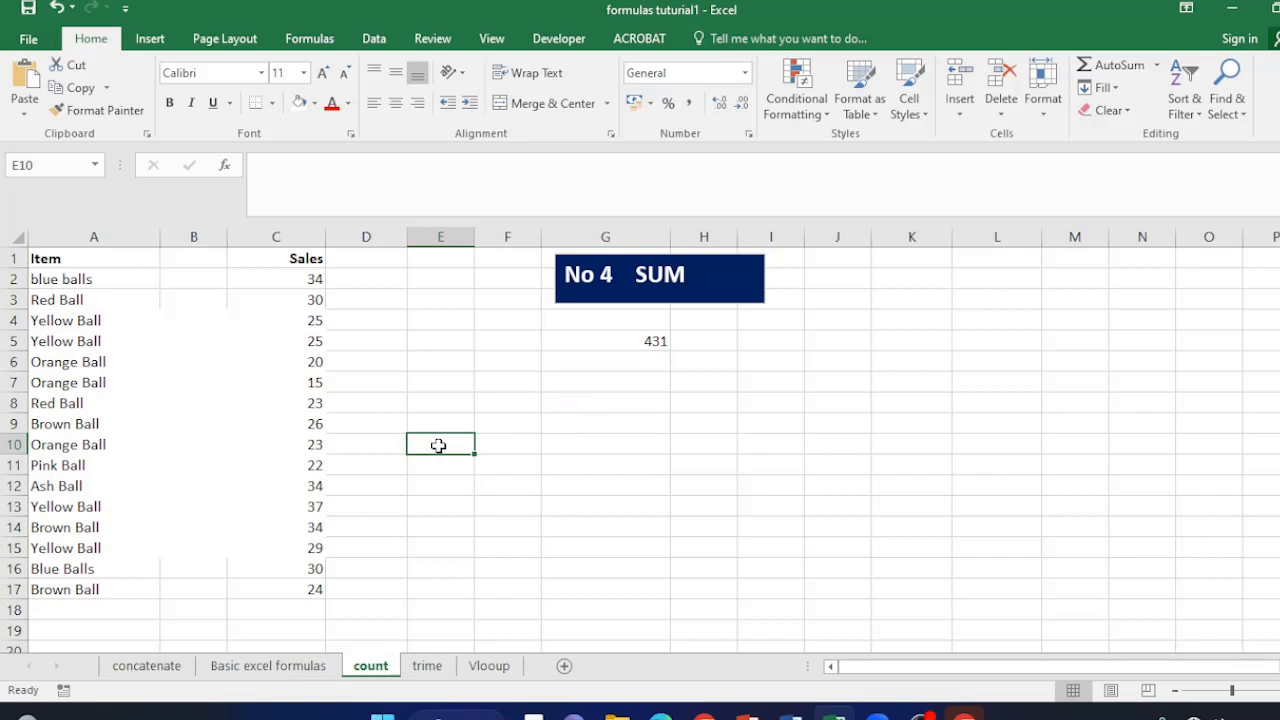
pyautogui.write('20')
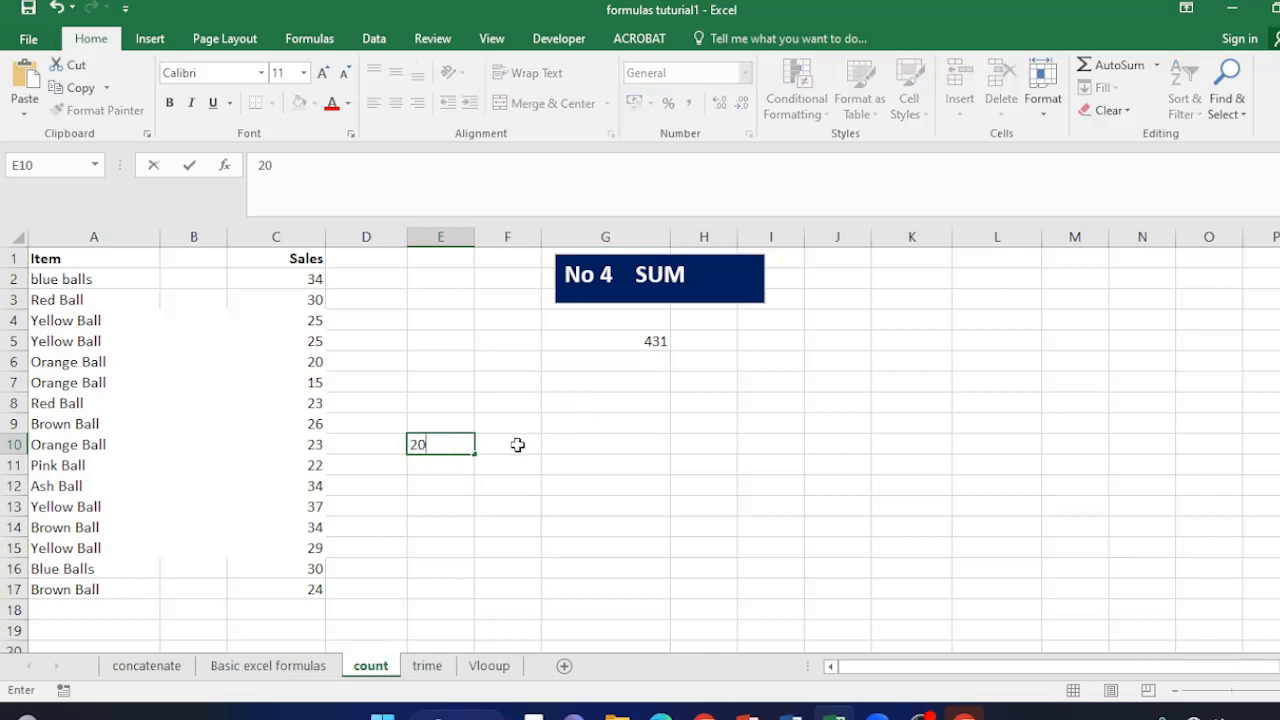
pyautogui.click(518, 445)
pyautogui.write('15')
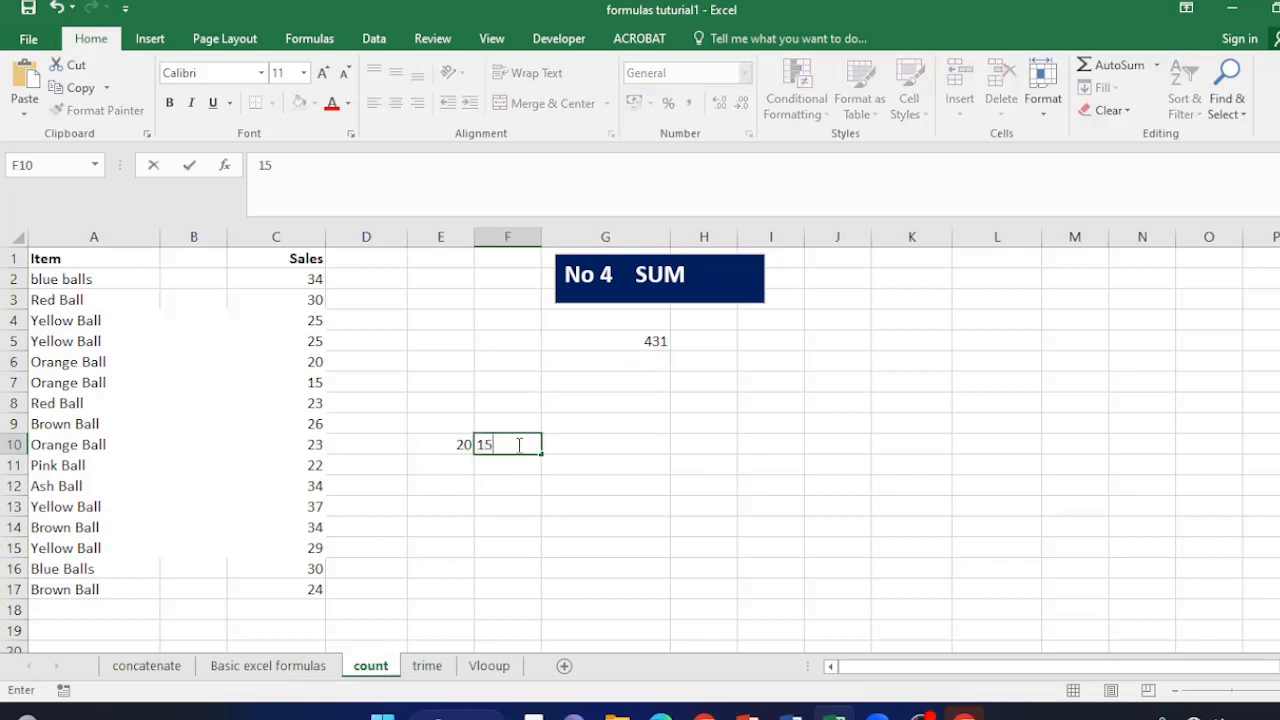
pyautogui.click(580, 441)
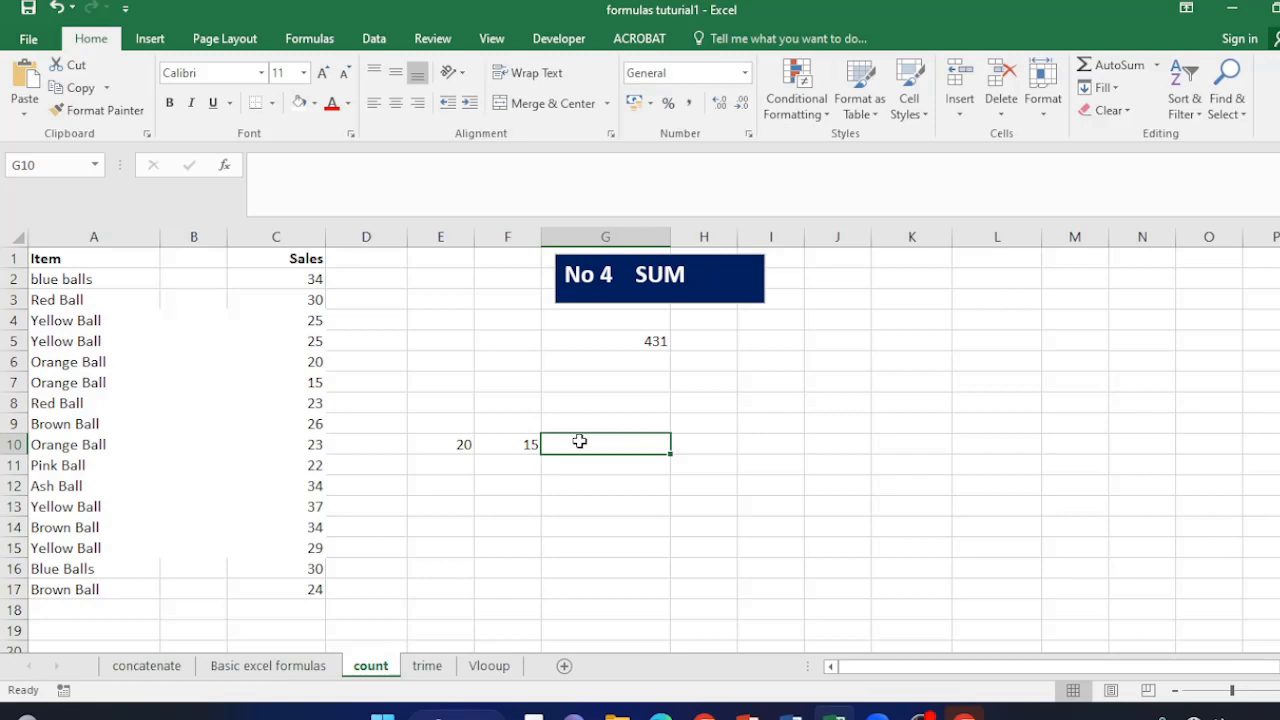
pyautogui.write('10')
pyautogui.press('Return')
pyautogui.click(575, 507)
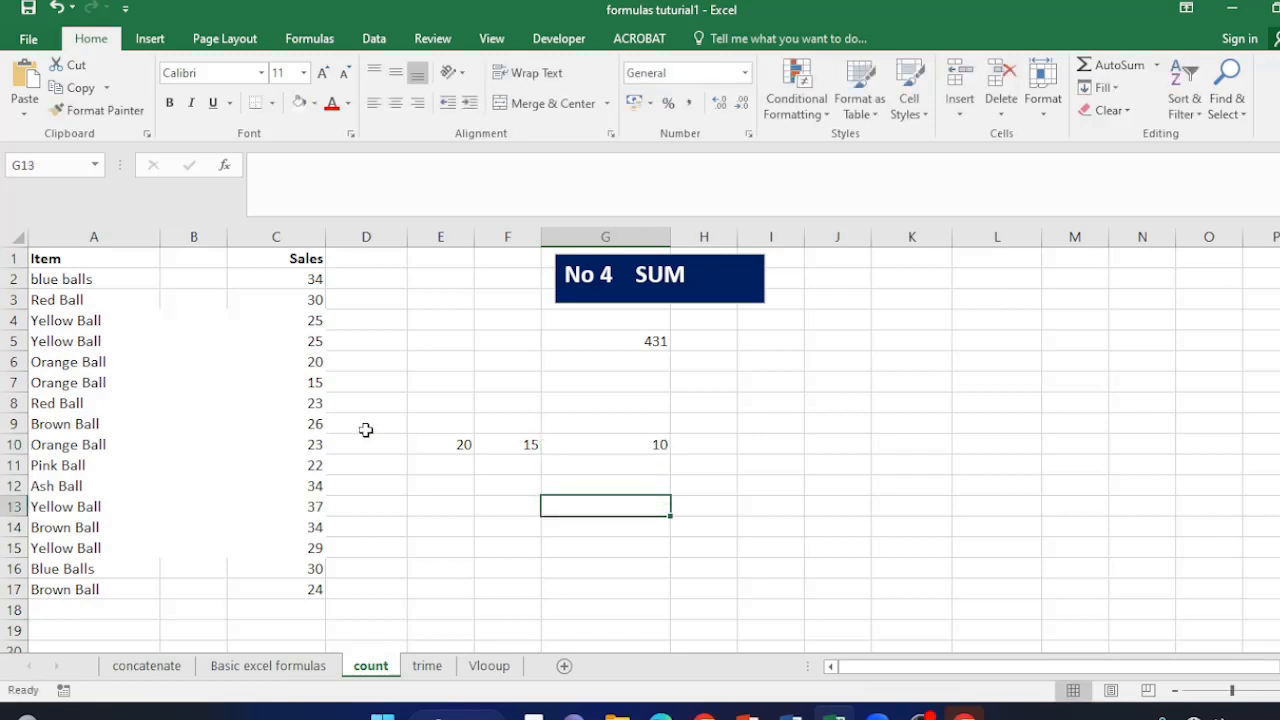
# - Enter the formula =SUM(C10:G10) in cell H10 to add the values across row 10
pyautogui.click(316, 443)
pyautogui.moveTo(337, 447); pyautogui.dragTo(695, 441)
pyautogui.click(695, 443)
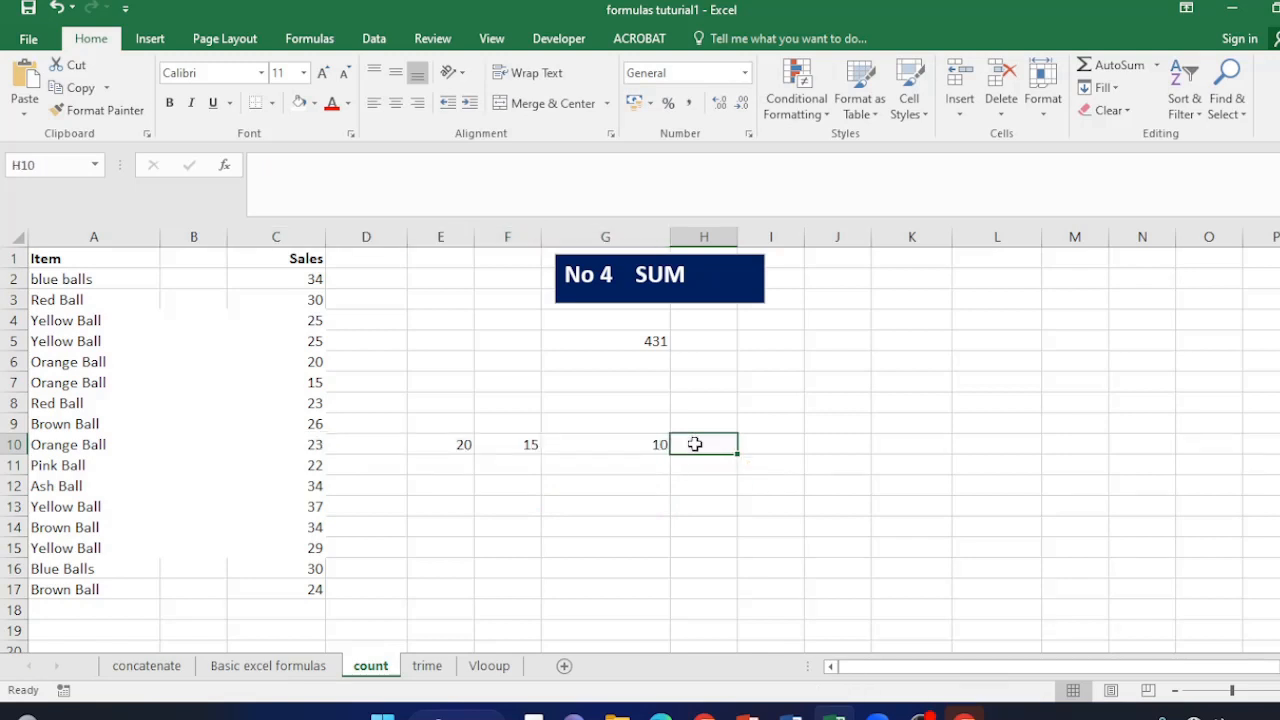
pyautogui.write('=')
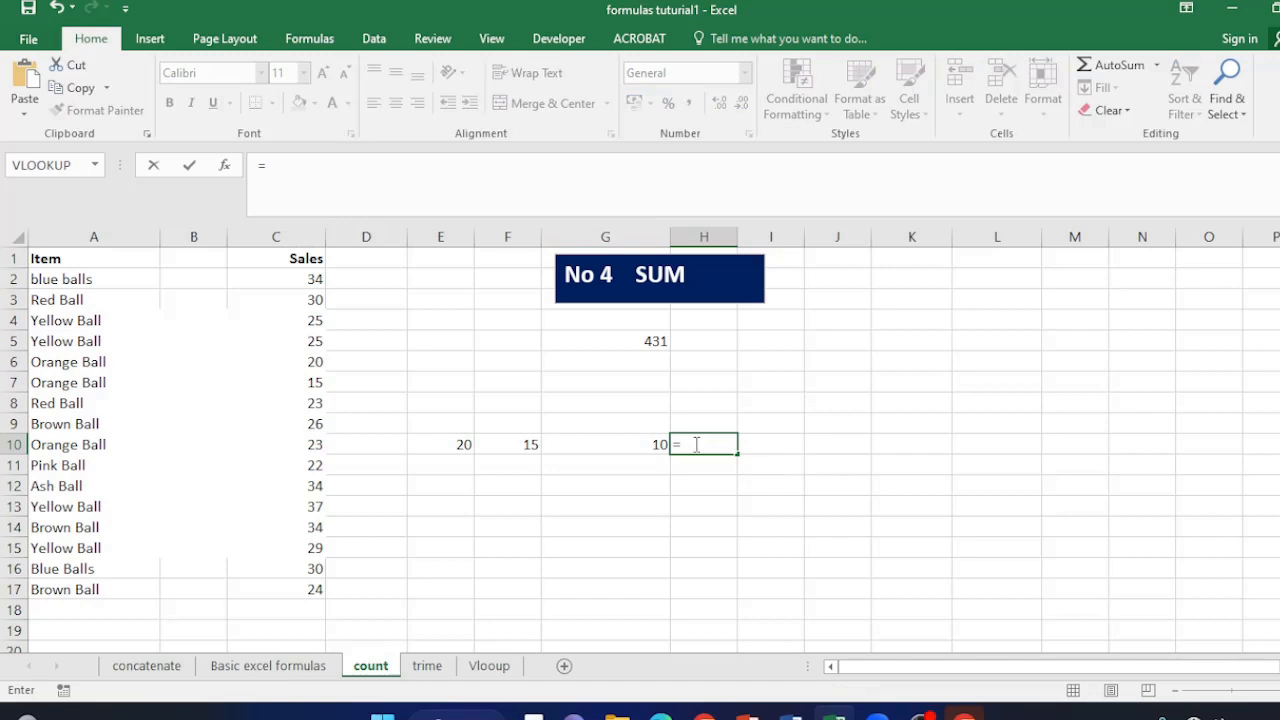
pyautogui.write('SUM')
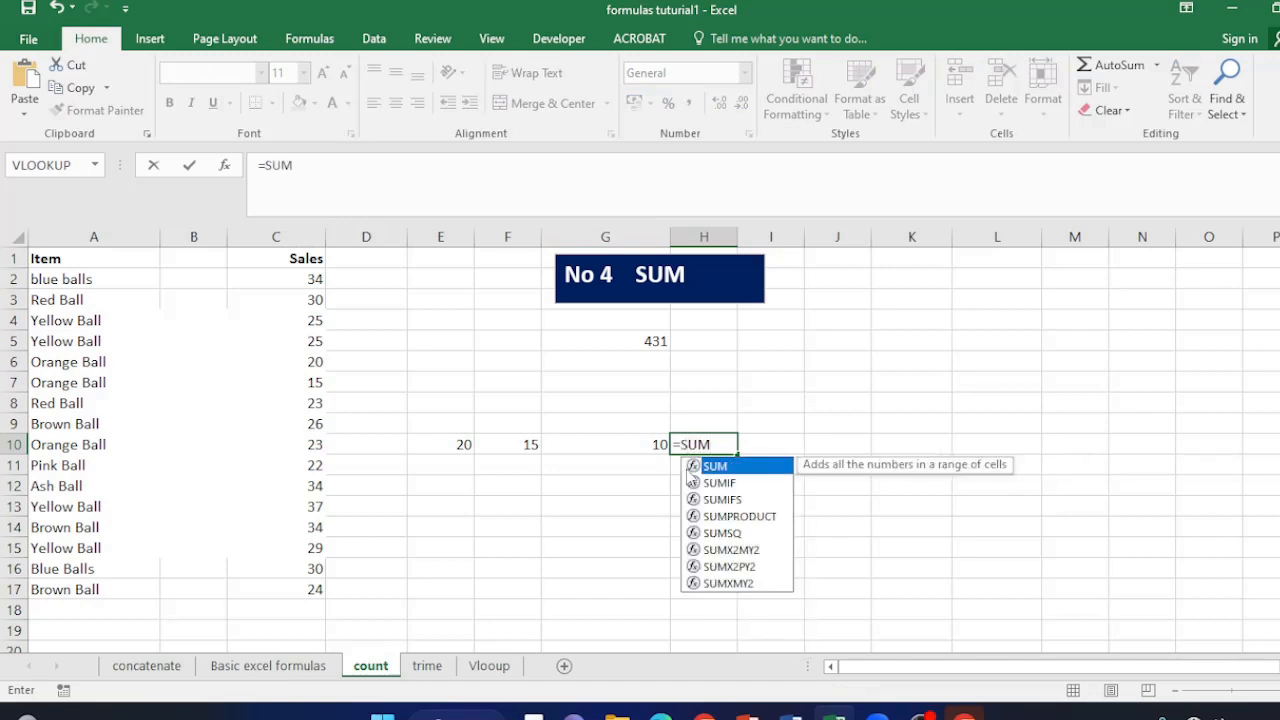
pyautogui.doubleClick(717, 467)
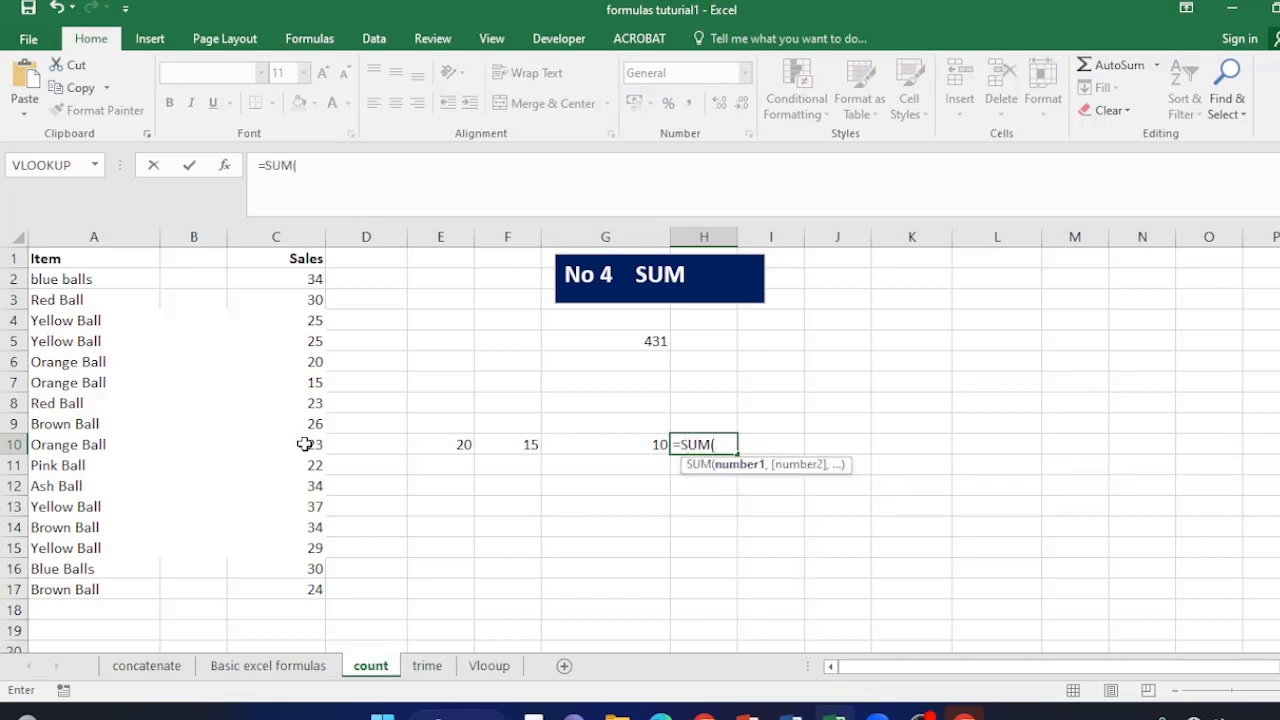
pyautogui.moveTo(312, 446); pyautogui.dragTo(606, 451)
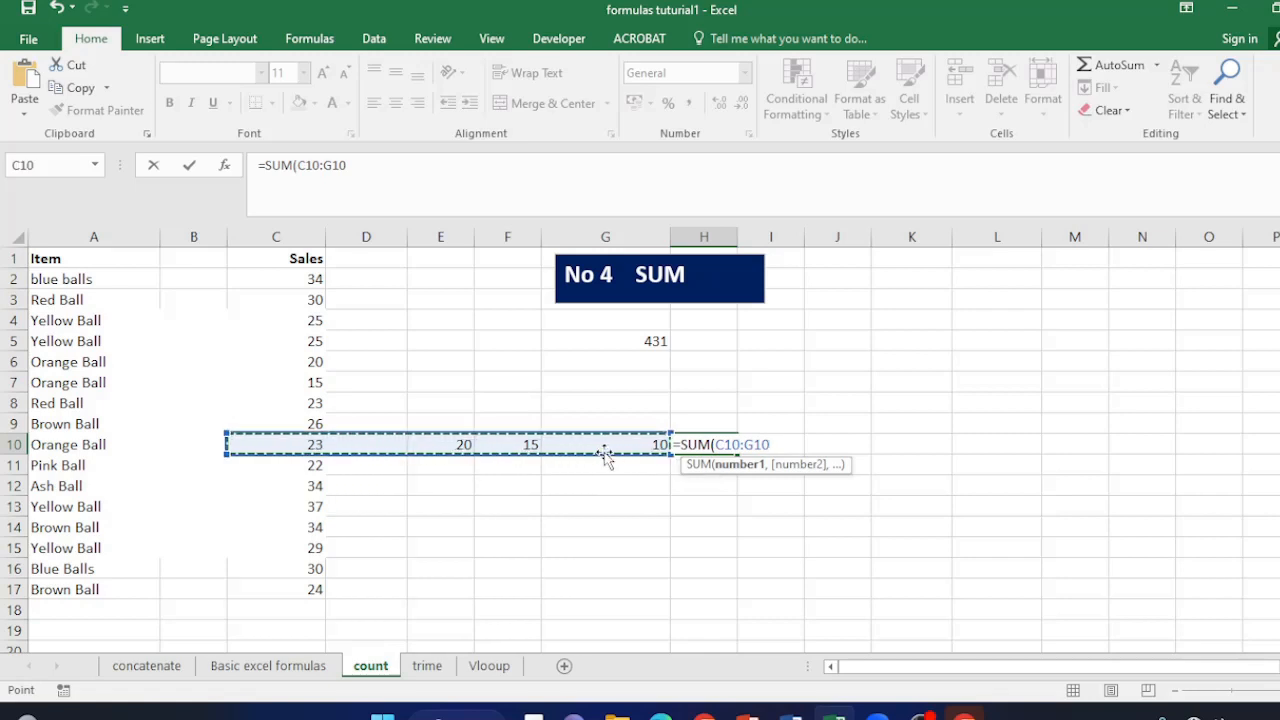
pyautogui.write(')')
pyautogui.press('Return')
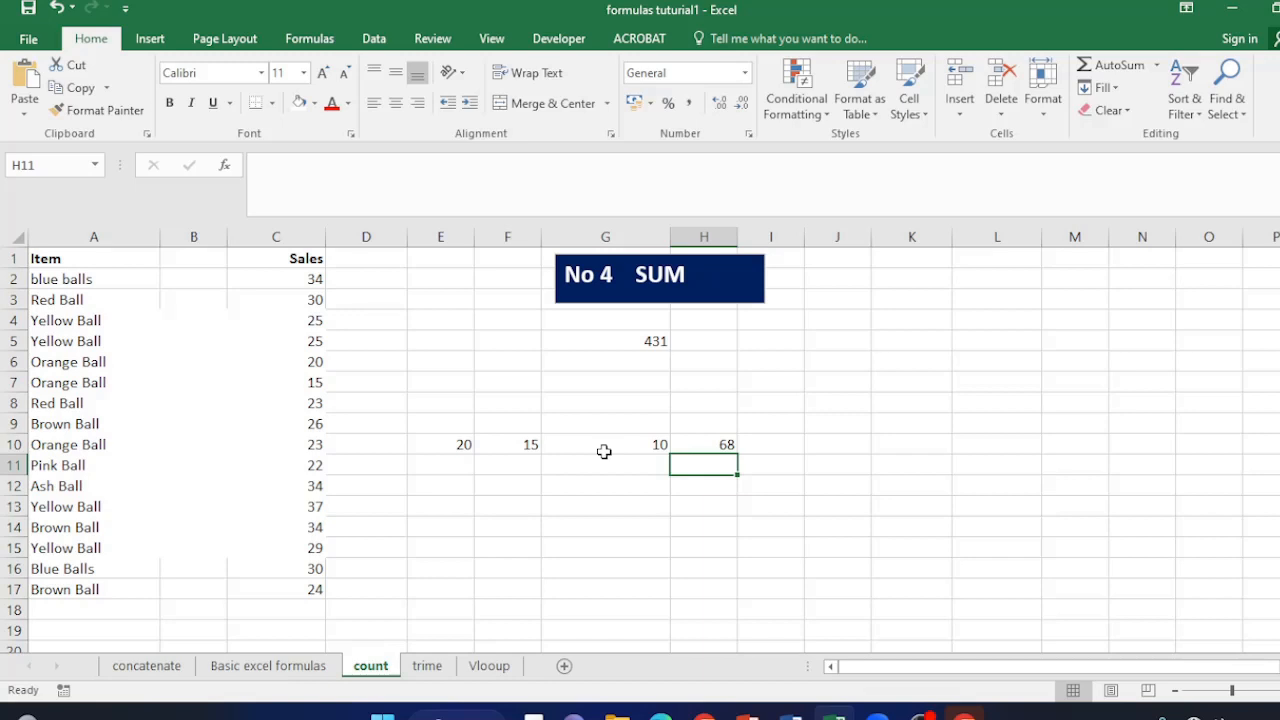
# - Fill cells E12 through H12 with the values 53, 43, 23 and 22
pyautogui.click(463, 485)
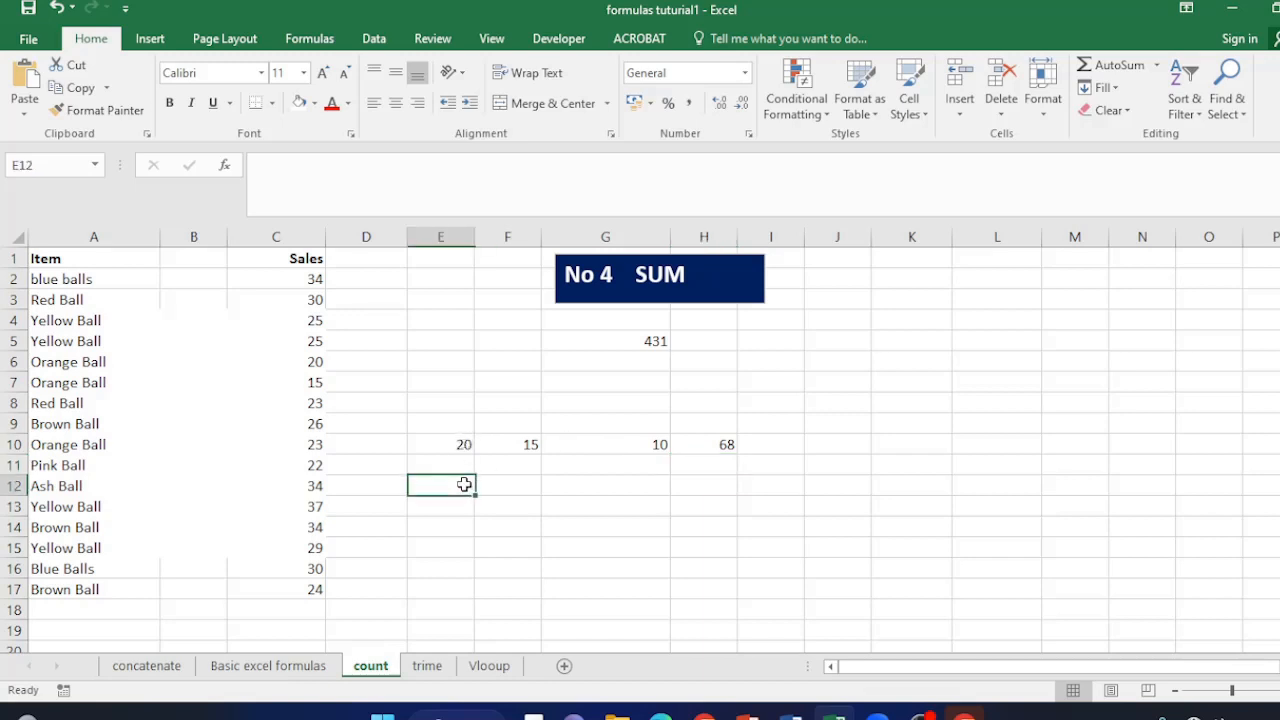
pyautogui.write('536')
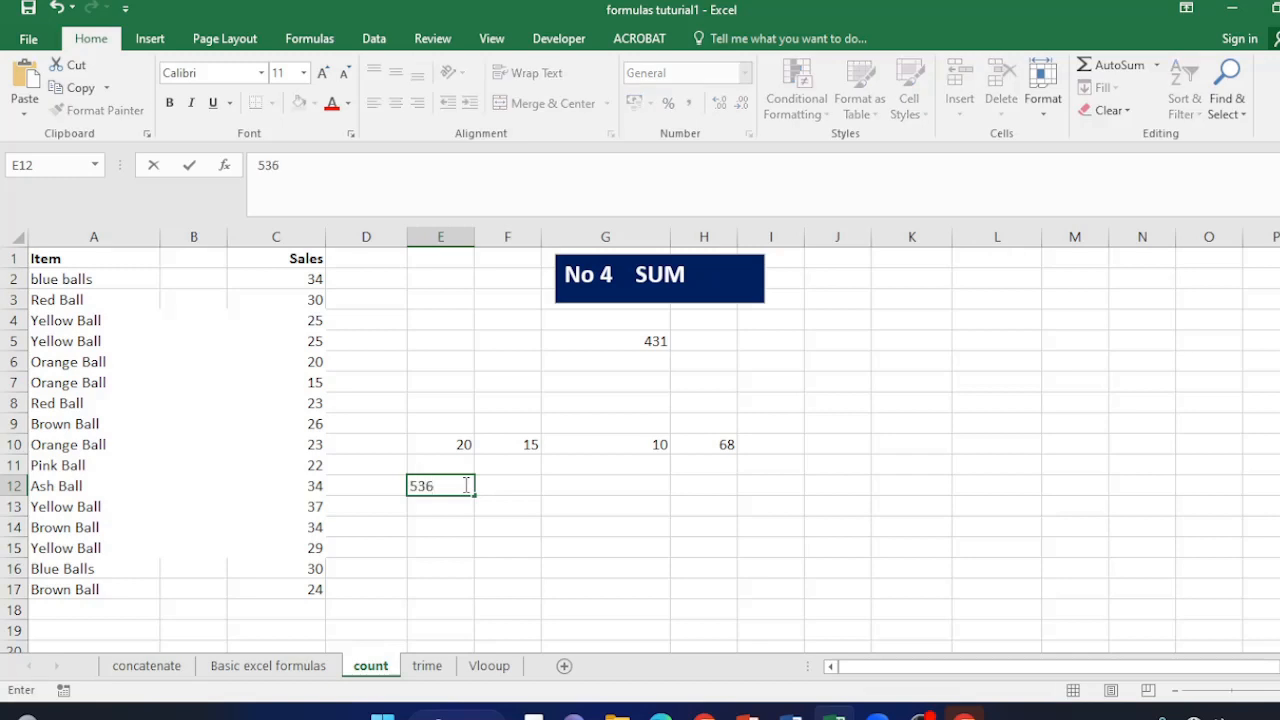
pyautogui.press('BackSpace')
pyautogui.click(526, 488)
pyautogui.write('43')
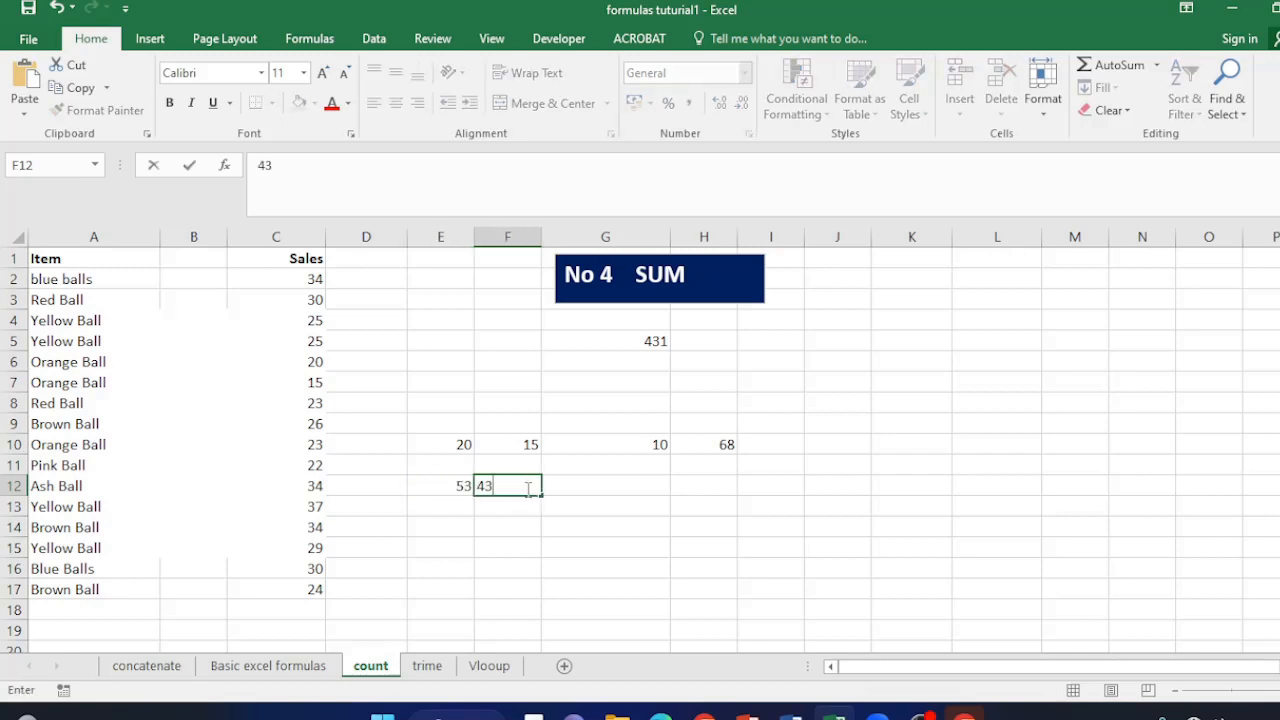
pyautogui.click(605, 489)
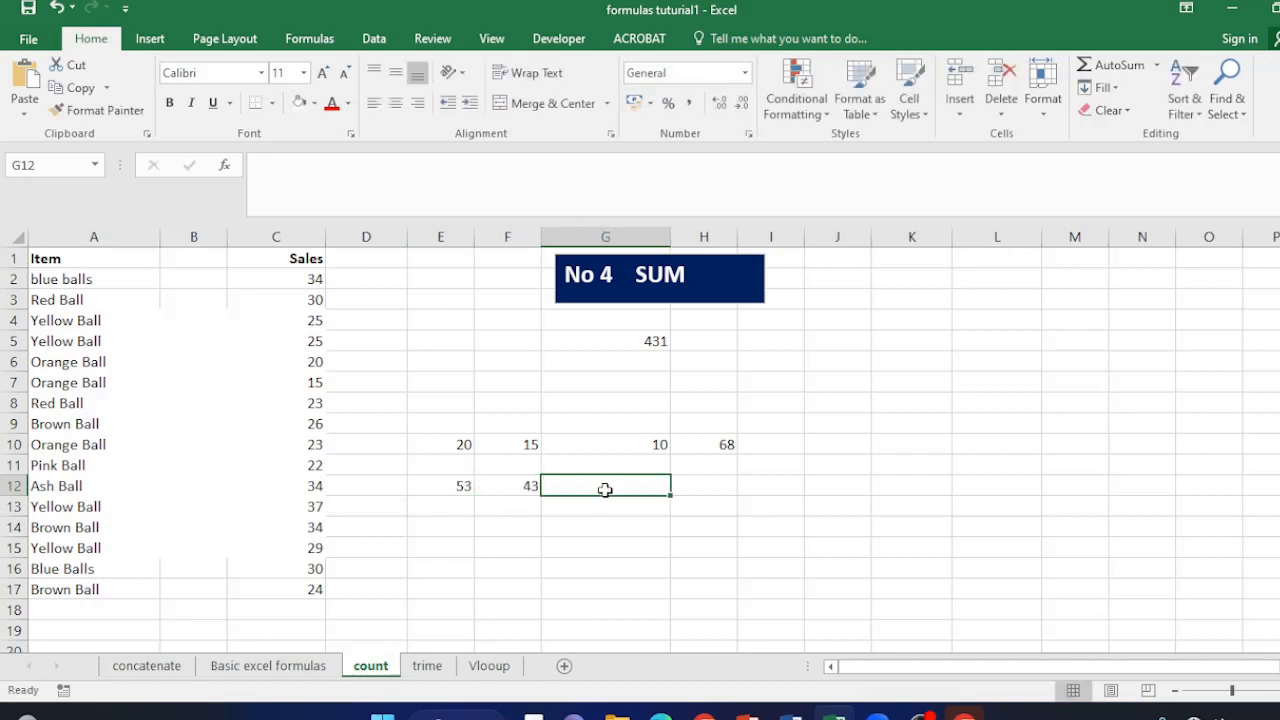
pyautogui.write('23')
pyautogui.click(716, 488)
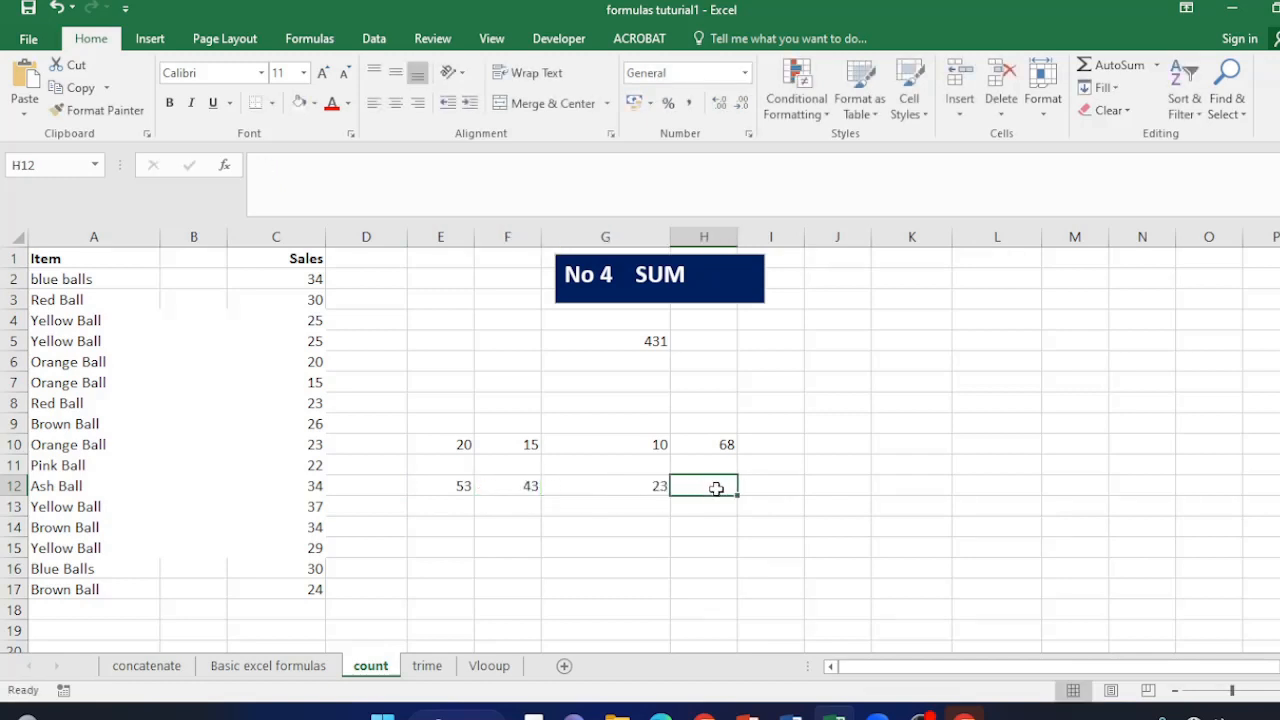
pyautogui.write('22')
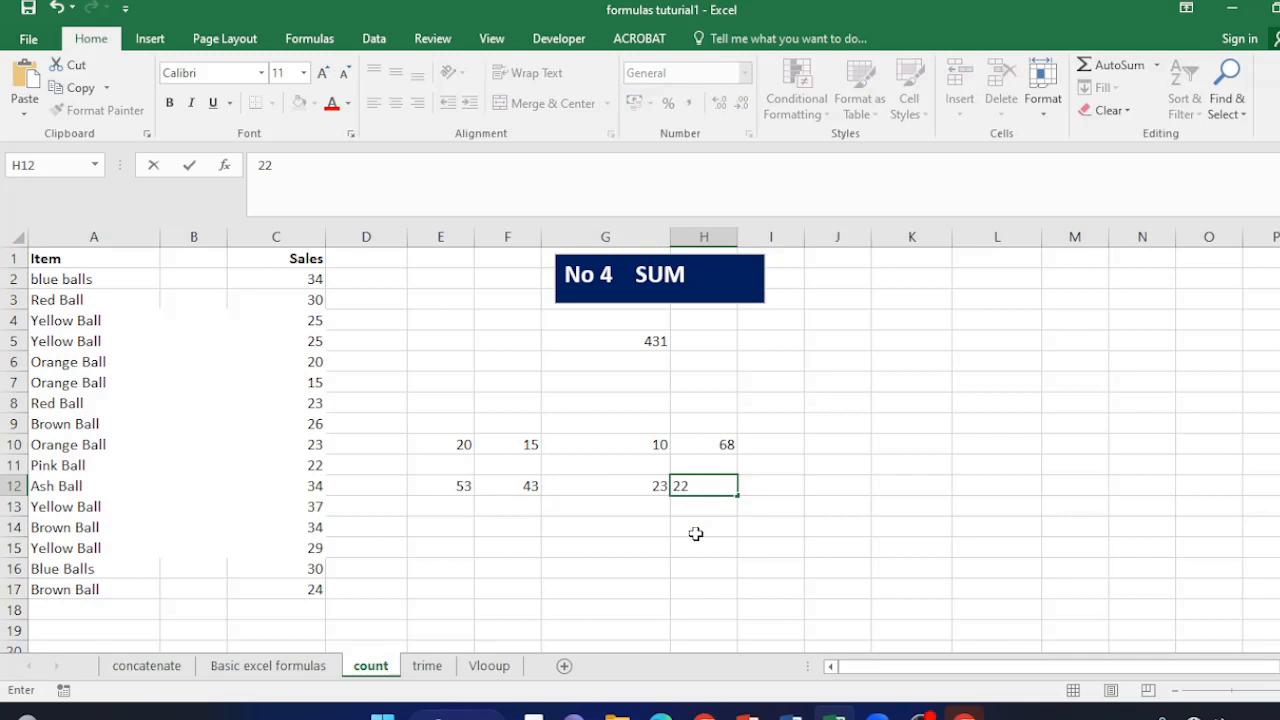
# - Fill cells E13 through H13 with the values 34, 56, 60 and 23
pyautogui.click(461, 507)
pyautogui.write('34')
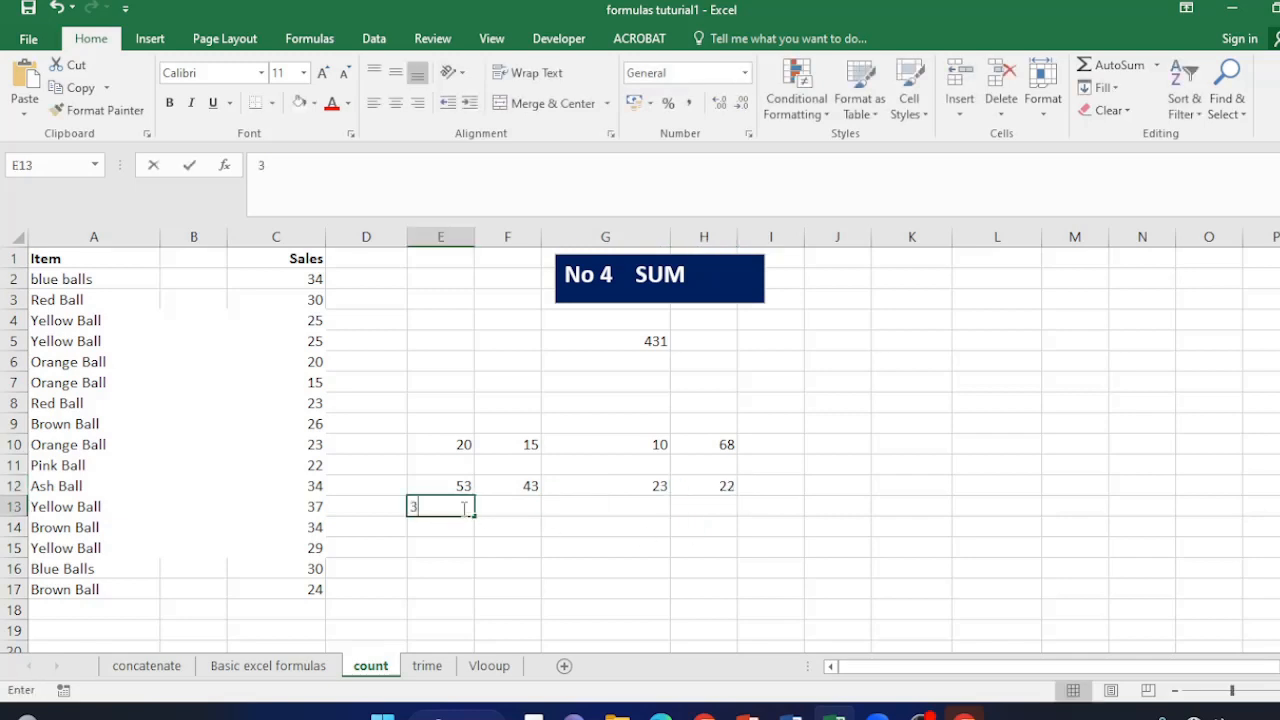
pyautogui.click(513, 510)
pyautogui.write('56')
pyautogui.click(603, 507)
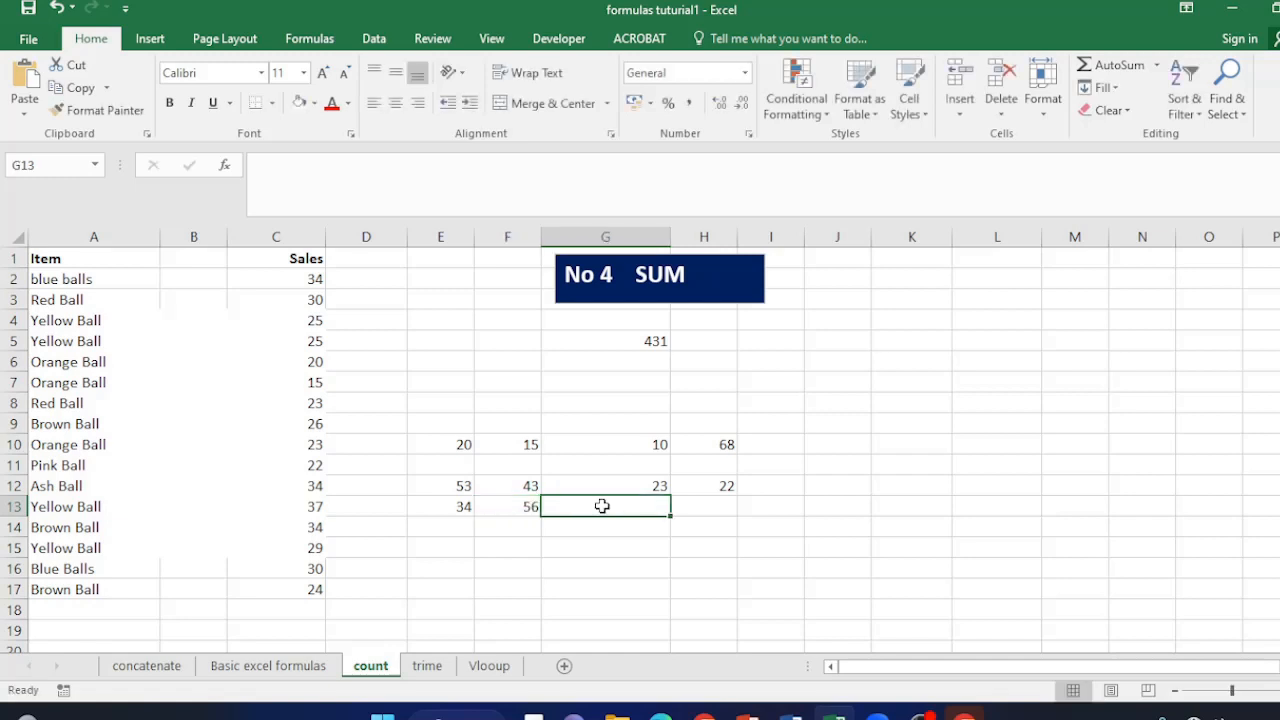
pyautogui.write('60')
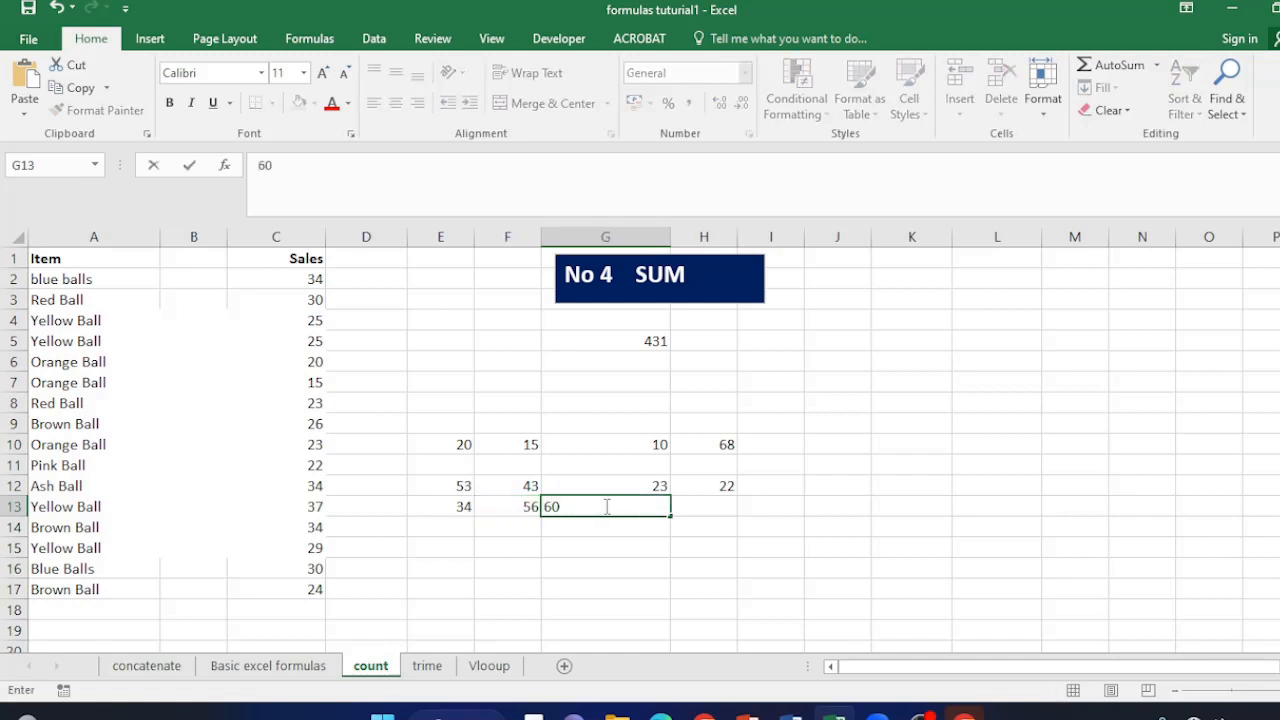
pyautogui.click(704, 508)
pyautogui.write('23')
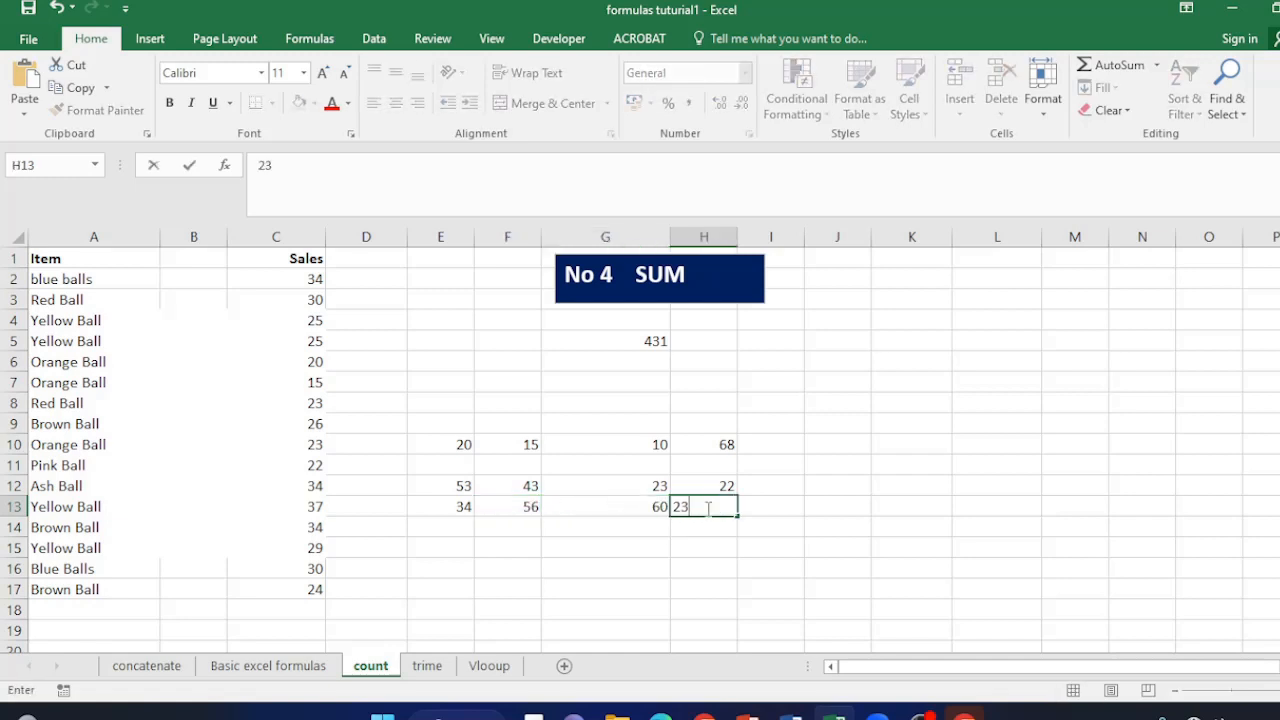
pyautogui.press('Return')
pyautogui.click(694, 572)
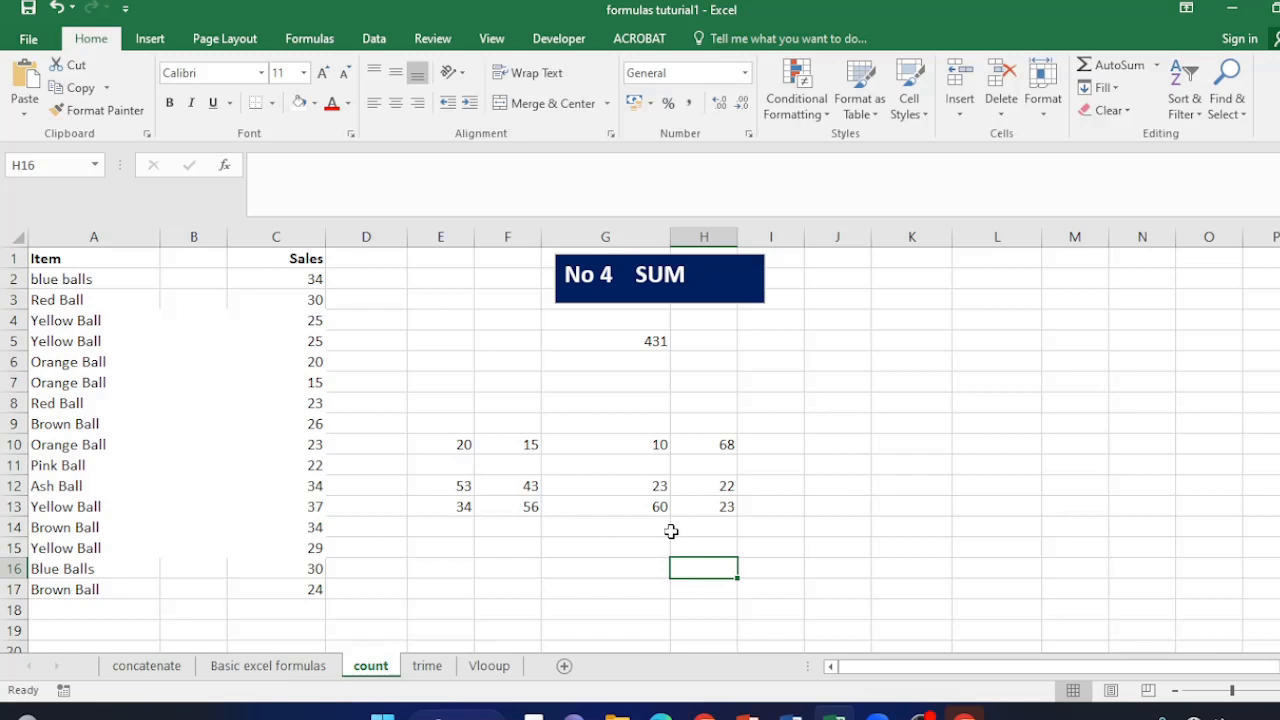
# - Enter the formula =SUM(E10:H13) in cell J13 to add the whole block of values
pyautogui.click(836, 509)
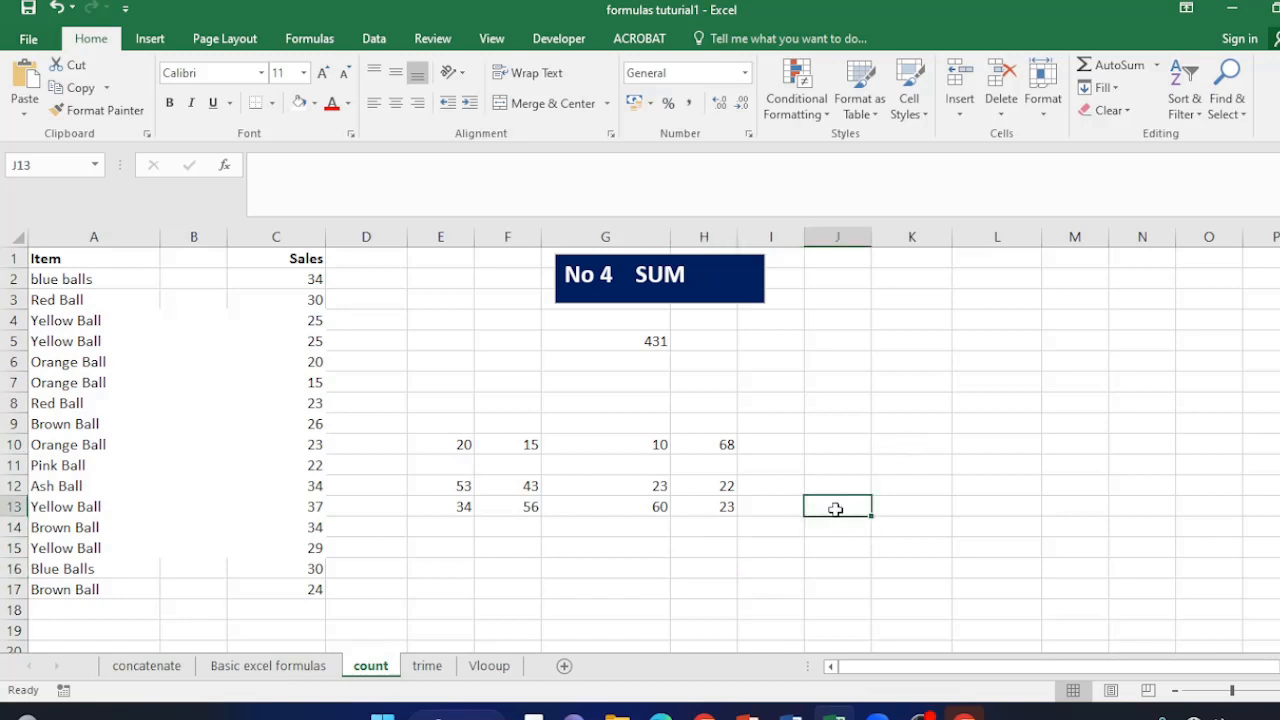
pyautogui.write('=')
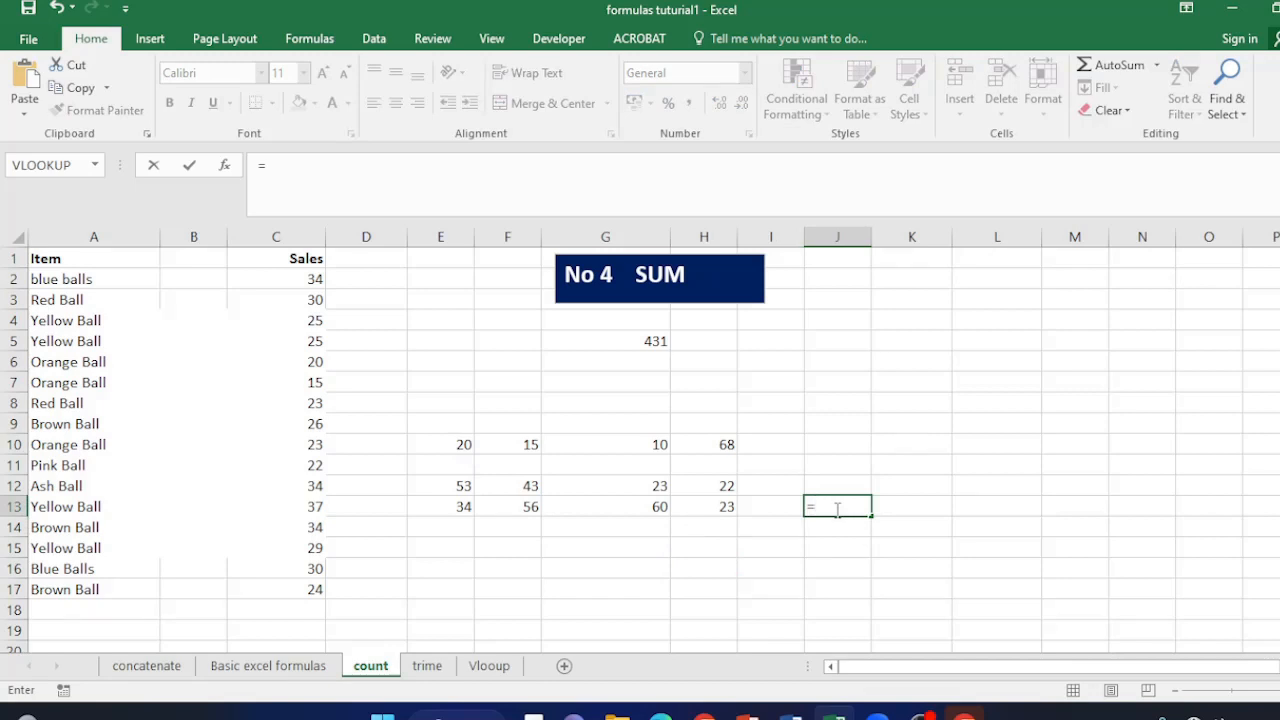
pyautogui.write('SUM')
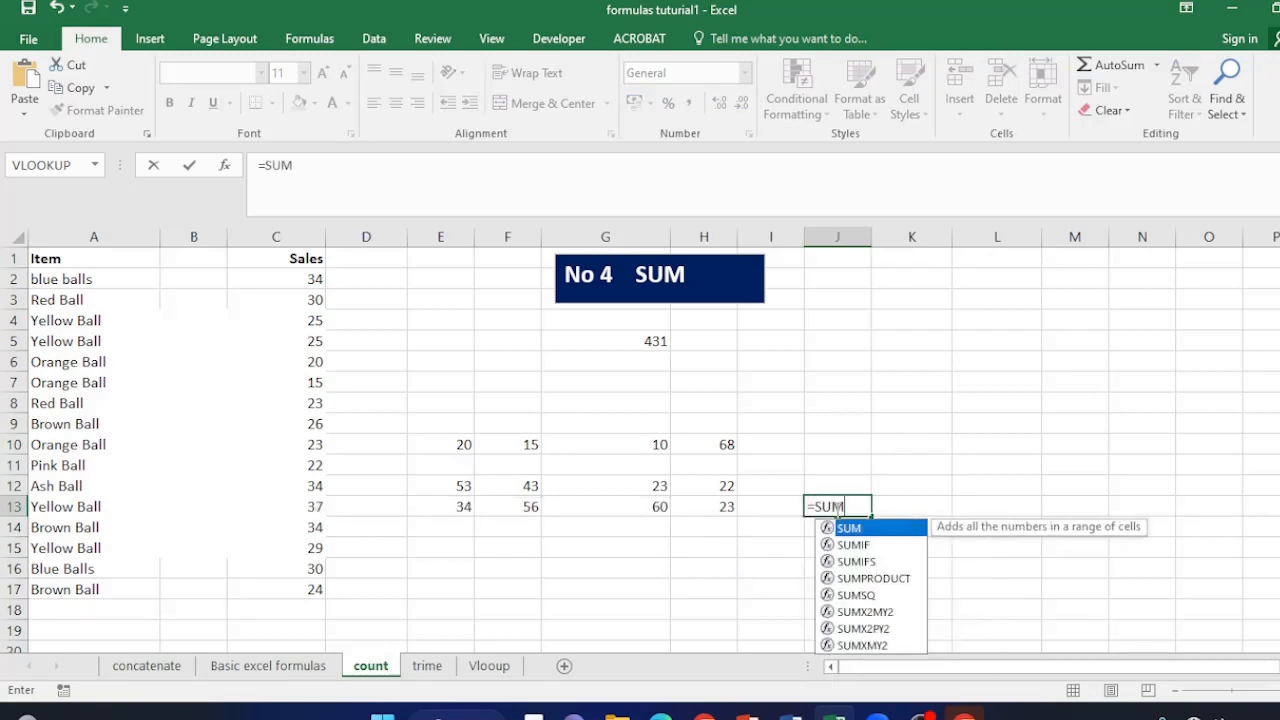
pyautogui.write('(')
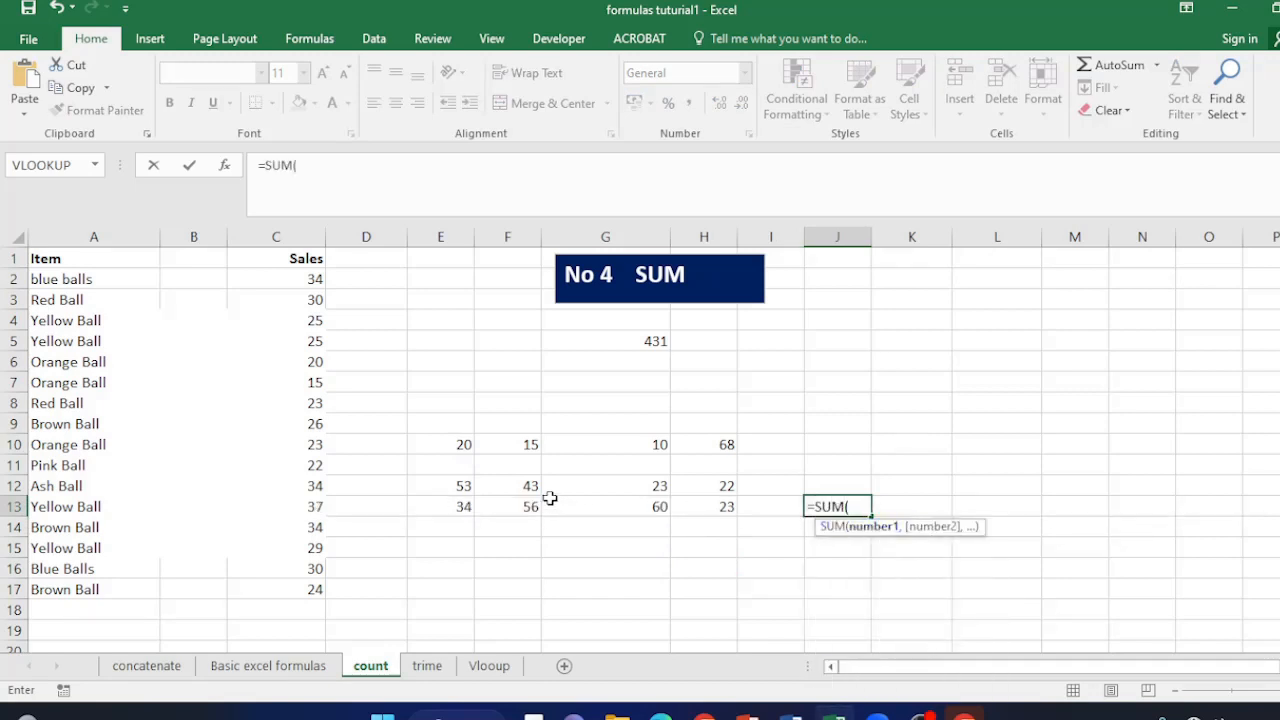
pyautogui.click(461, 441)
pyautogui.moveTo(461, 441); pyautogui.dragTo(700, 500)
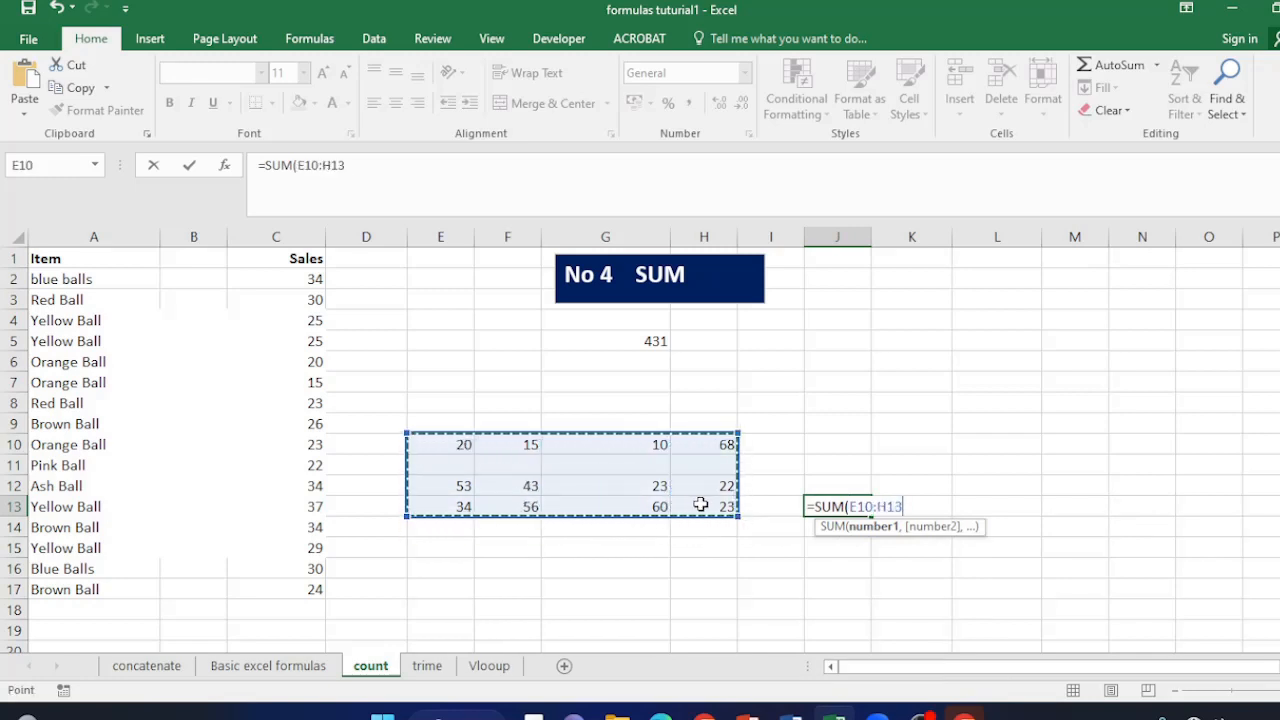
pyautogui.write(')')
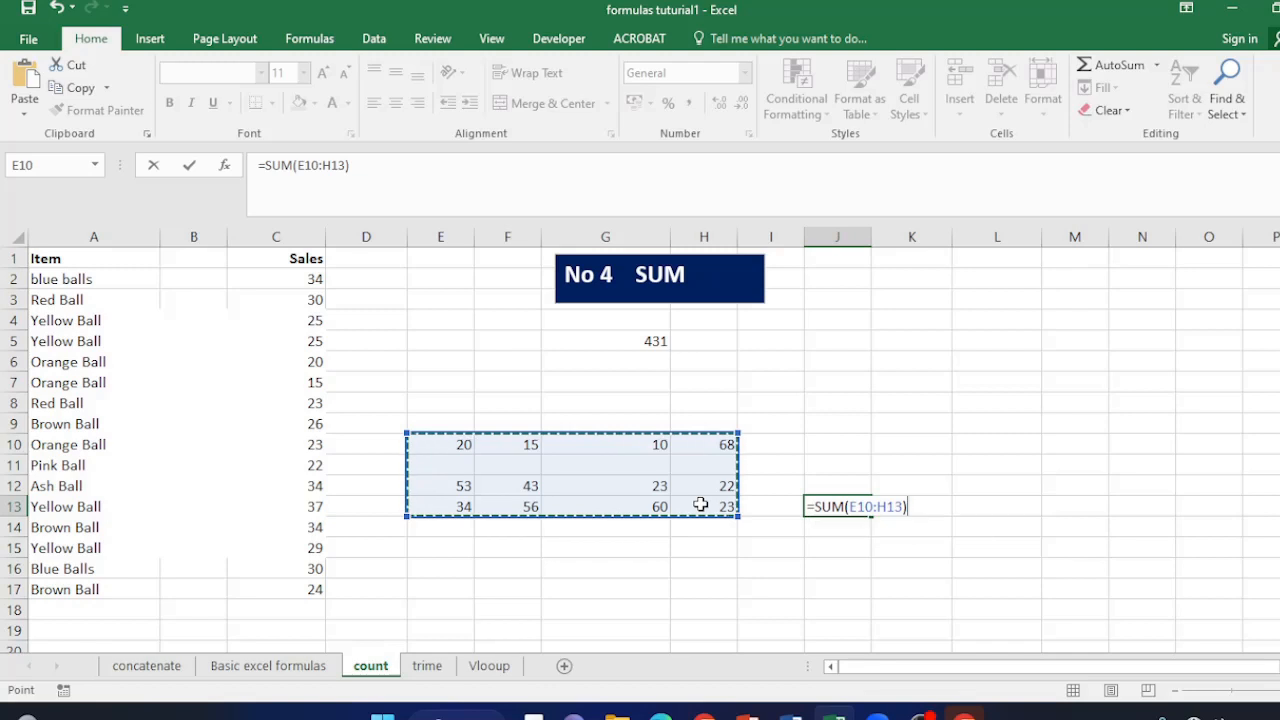
pyautogui.press('Return')
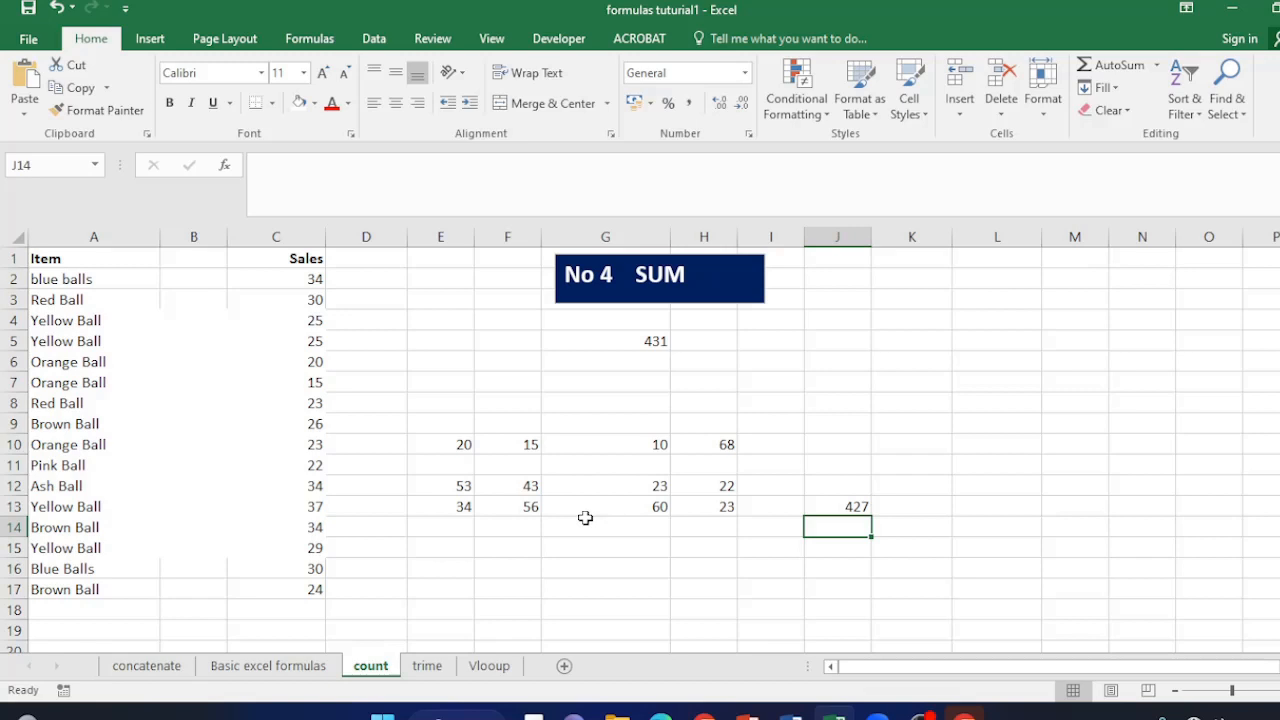
# - Clear the SUM example's numbers and formulas from cells G4:J13 and E9:F13
pyautogui.click(808, 413)
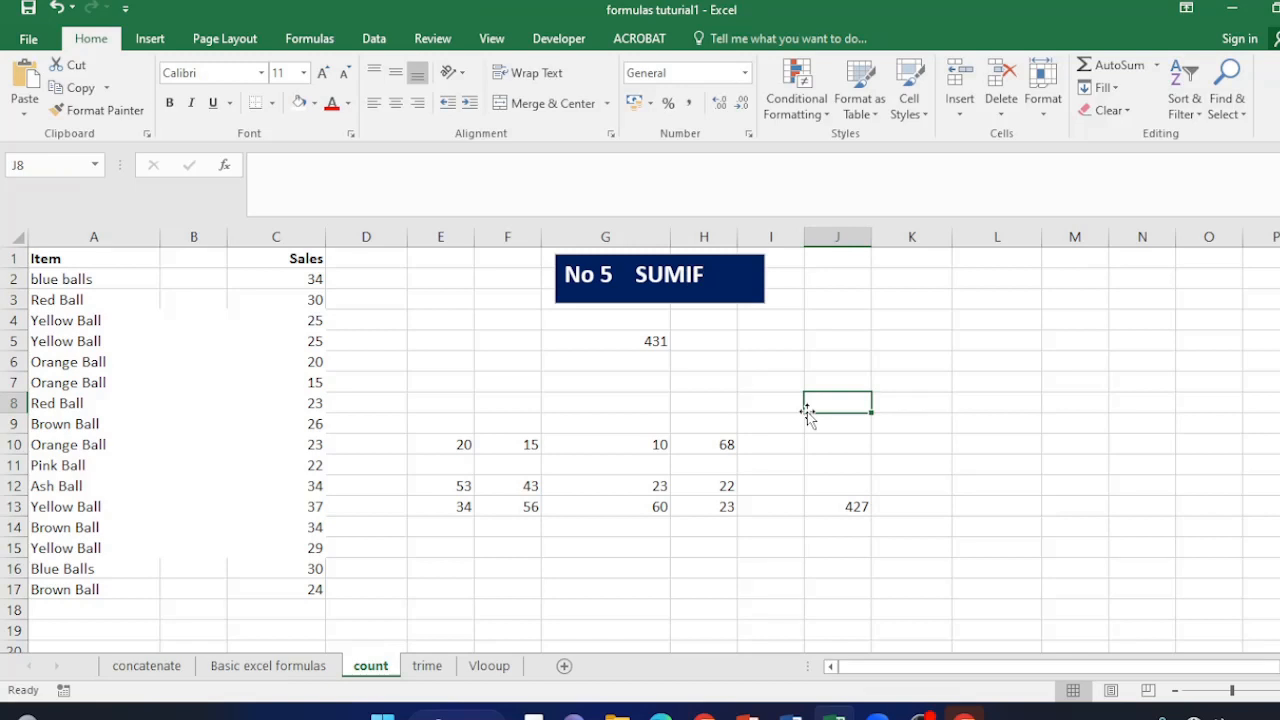
pyautogui.moveTo(620, 324); pyautogui.dragTo(866, 507)
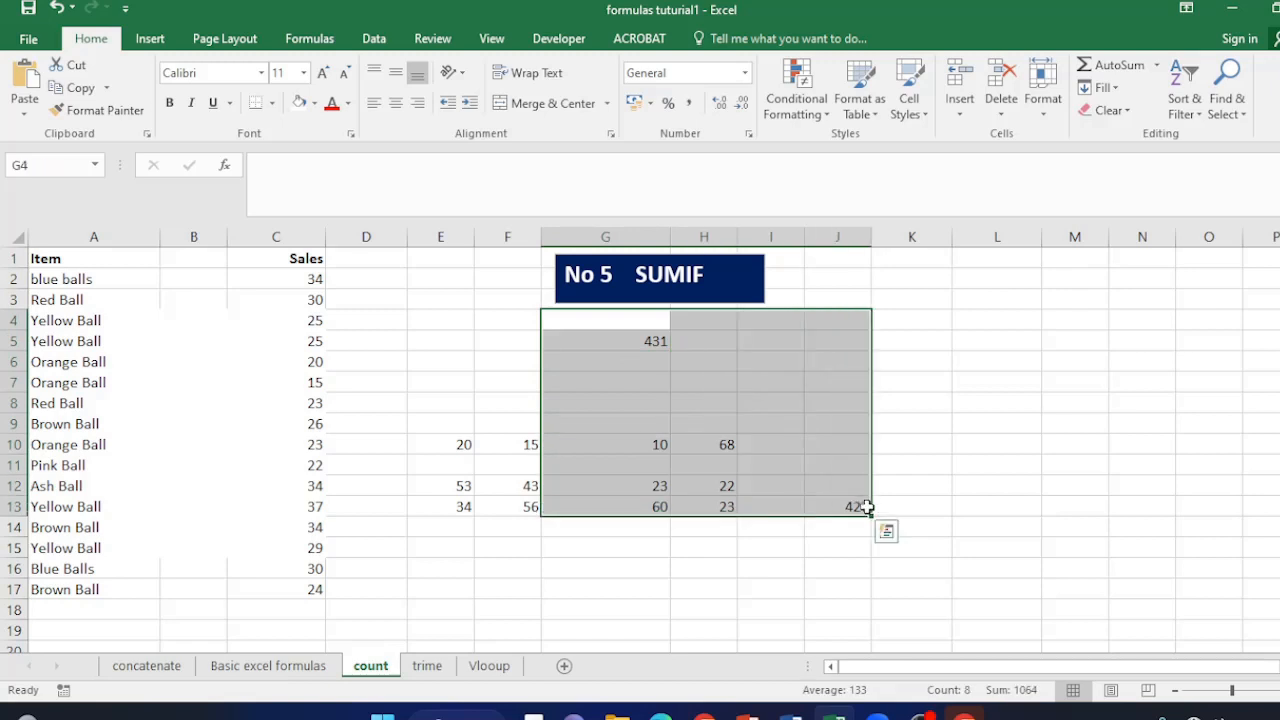
pyautogui.moveTo(438, 423); pyautogui.dragTo(519, 508)
pyautogui.press('Delete')
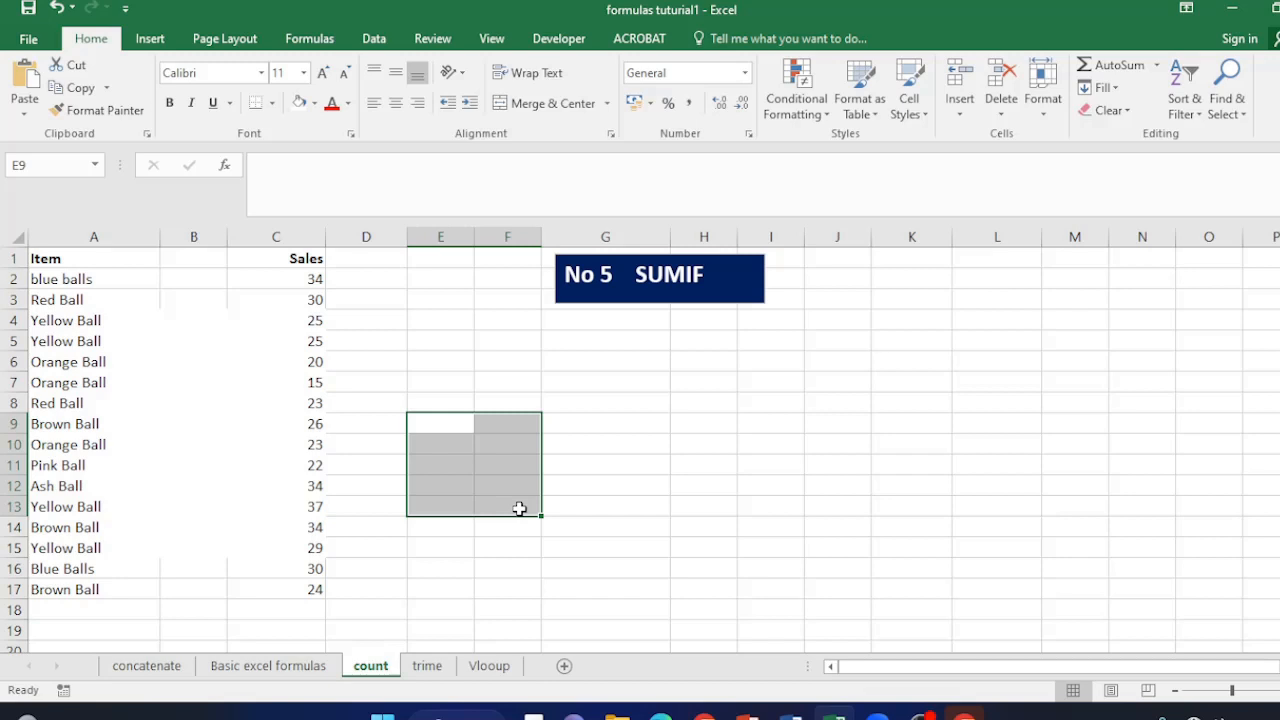
pyautogui.click(708, 358)
pyautogui.click(713, 341)
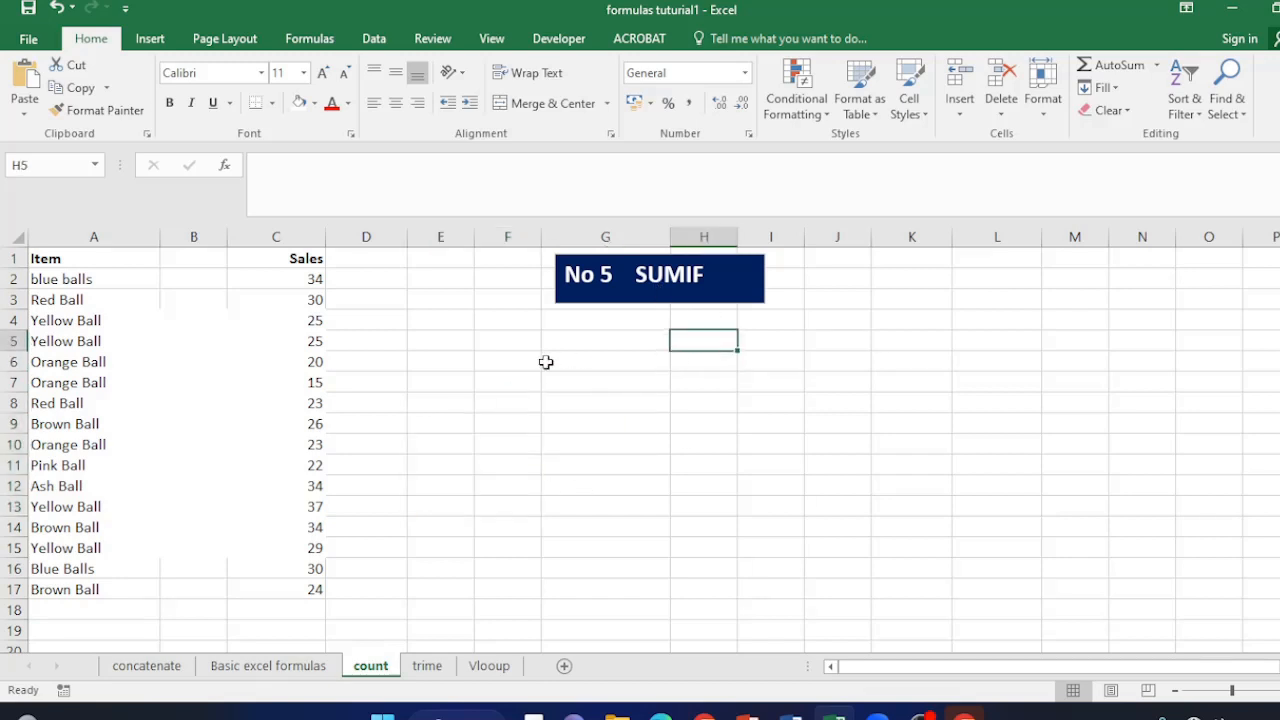
# - Enter the formula =SUMIF(A2:A17,E5,C2:C17) in cell G5 to total sales for the item named in E5
pyautogui.click(577, 345)
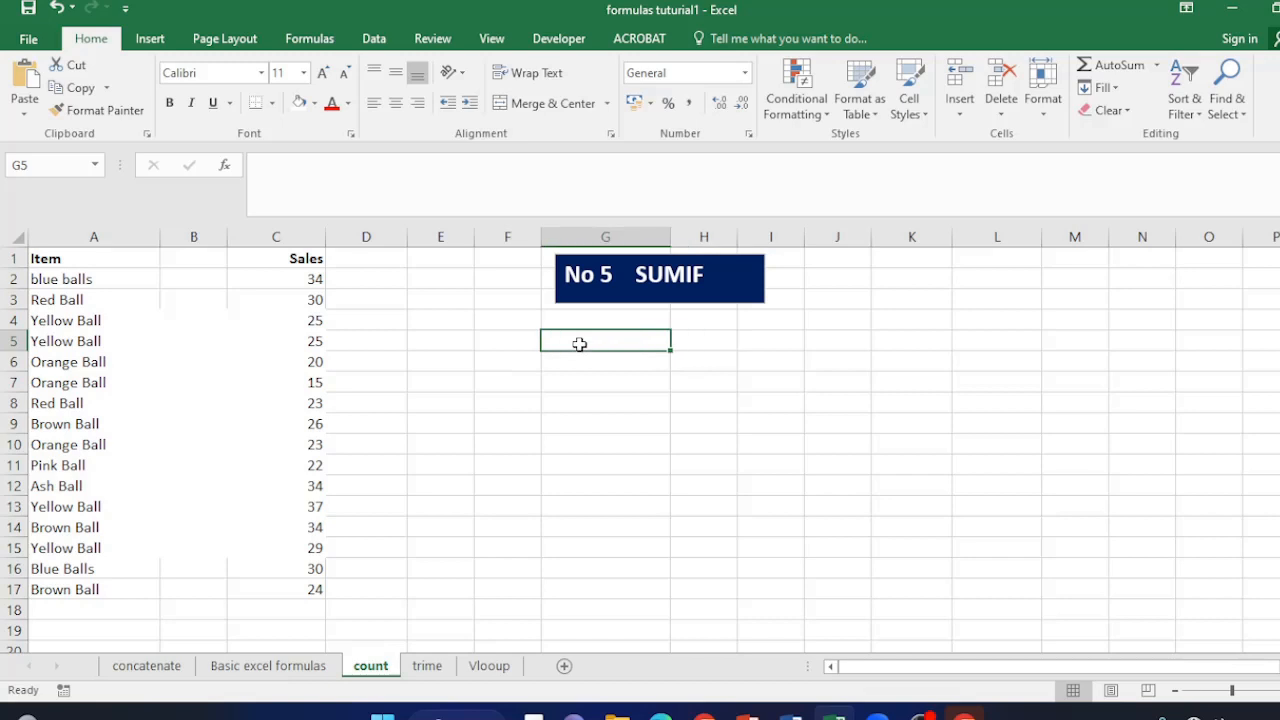
pyautogui.write('=')
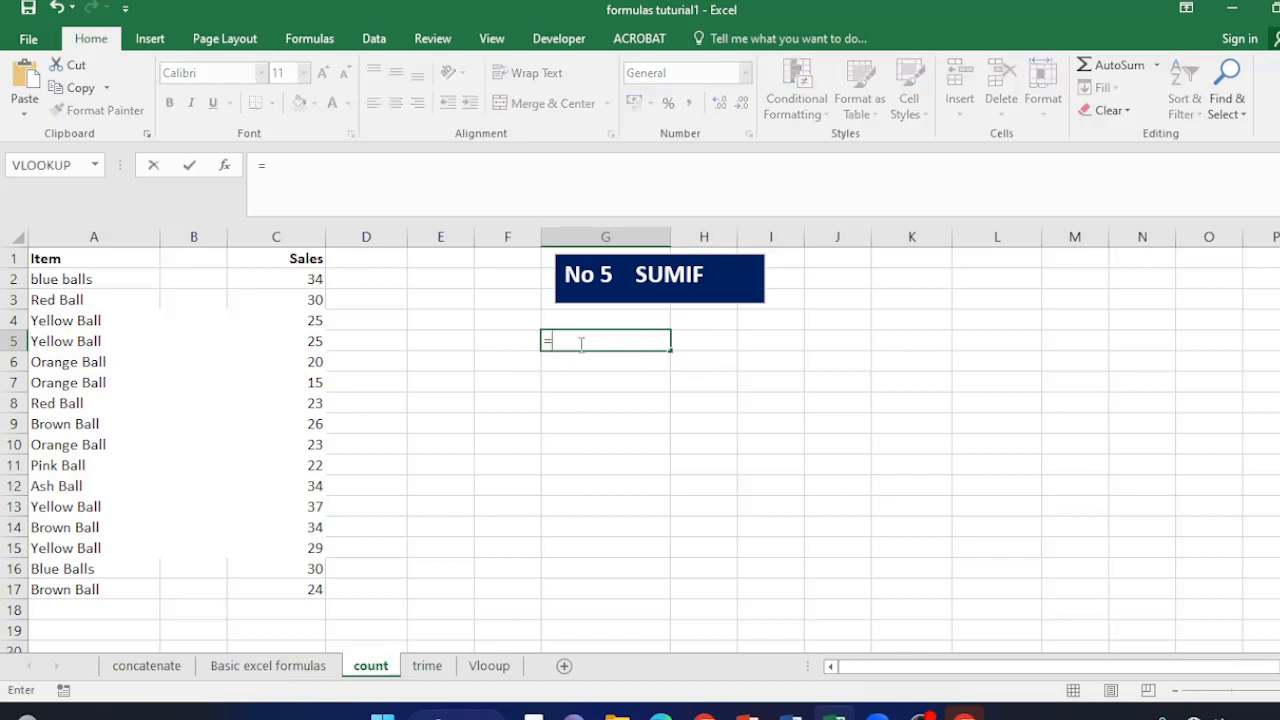
pyautogui.write('SUMIF')
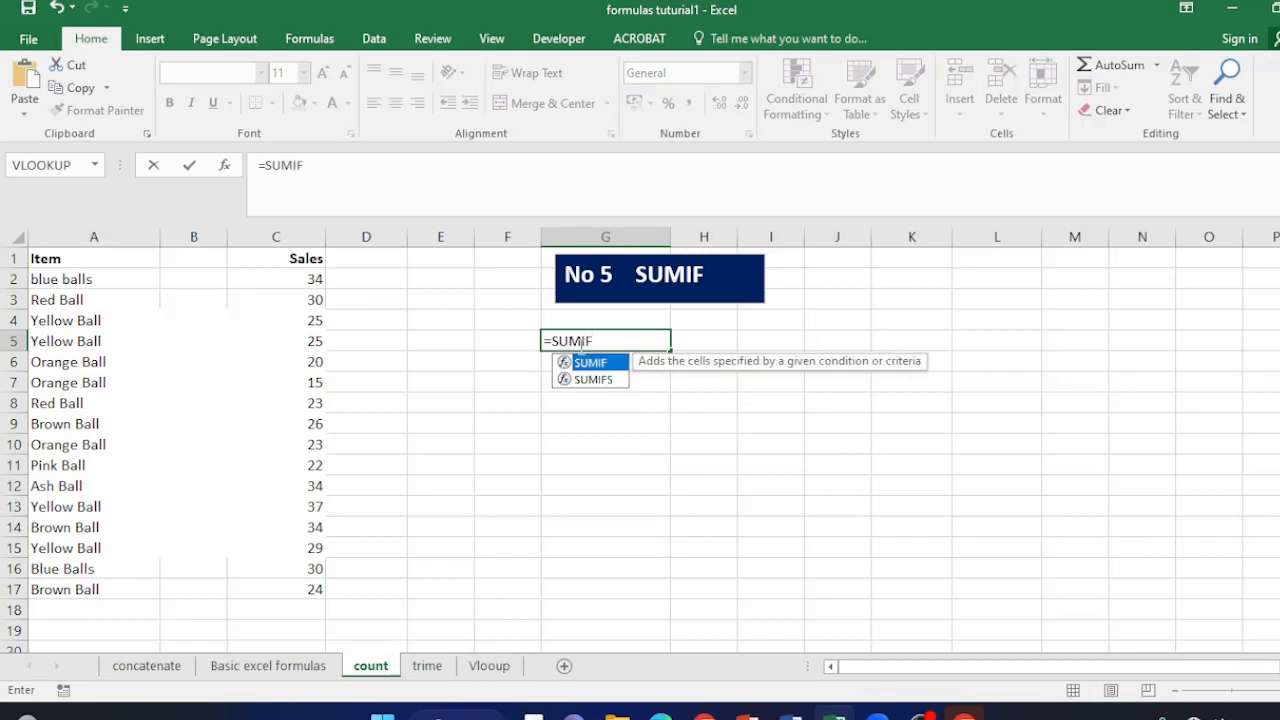
pyautogui.doubleClick(588, 364)
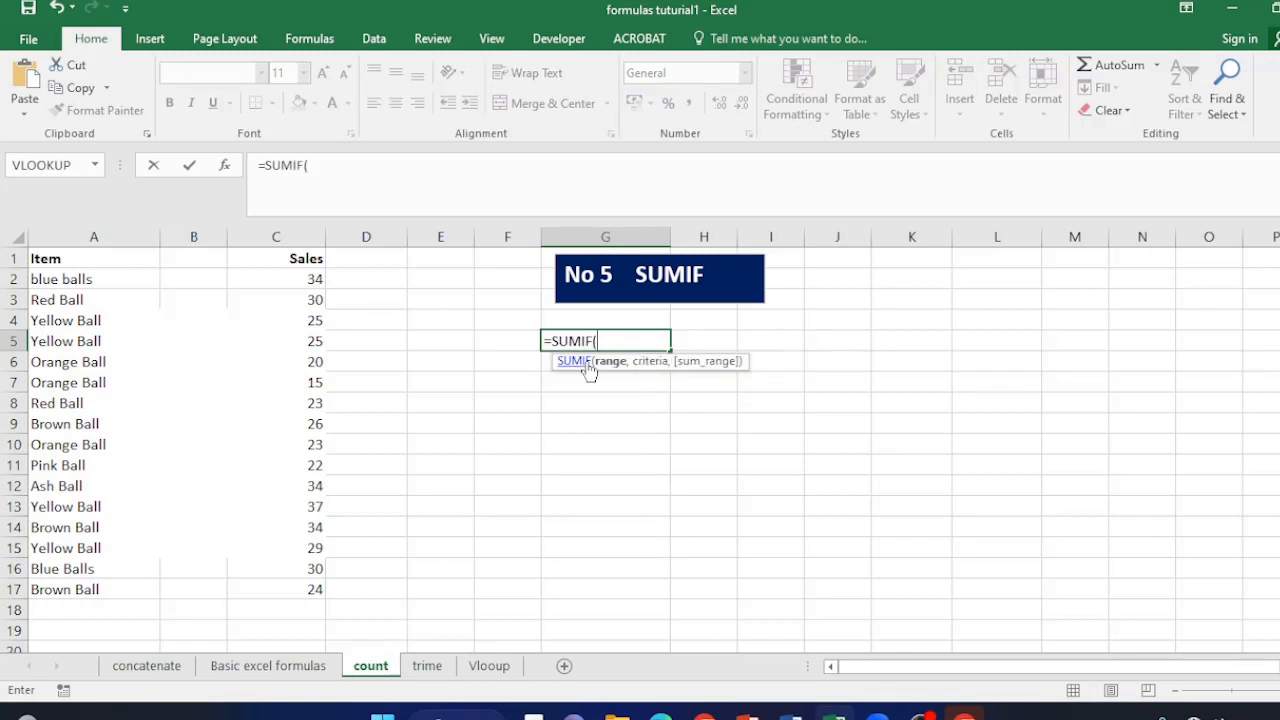
pyautogui.click(79, 280)
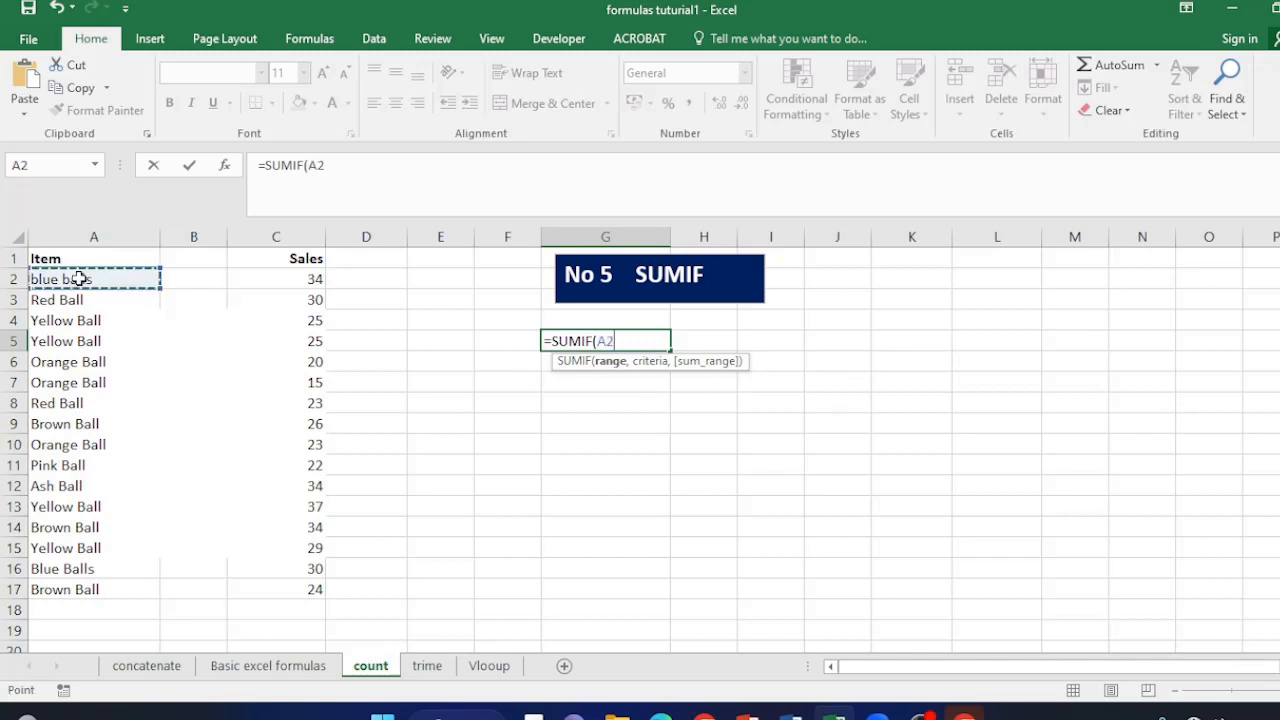
pyautogui.moveTo(79, 280); pyautogui.dragTo(64, 578)
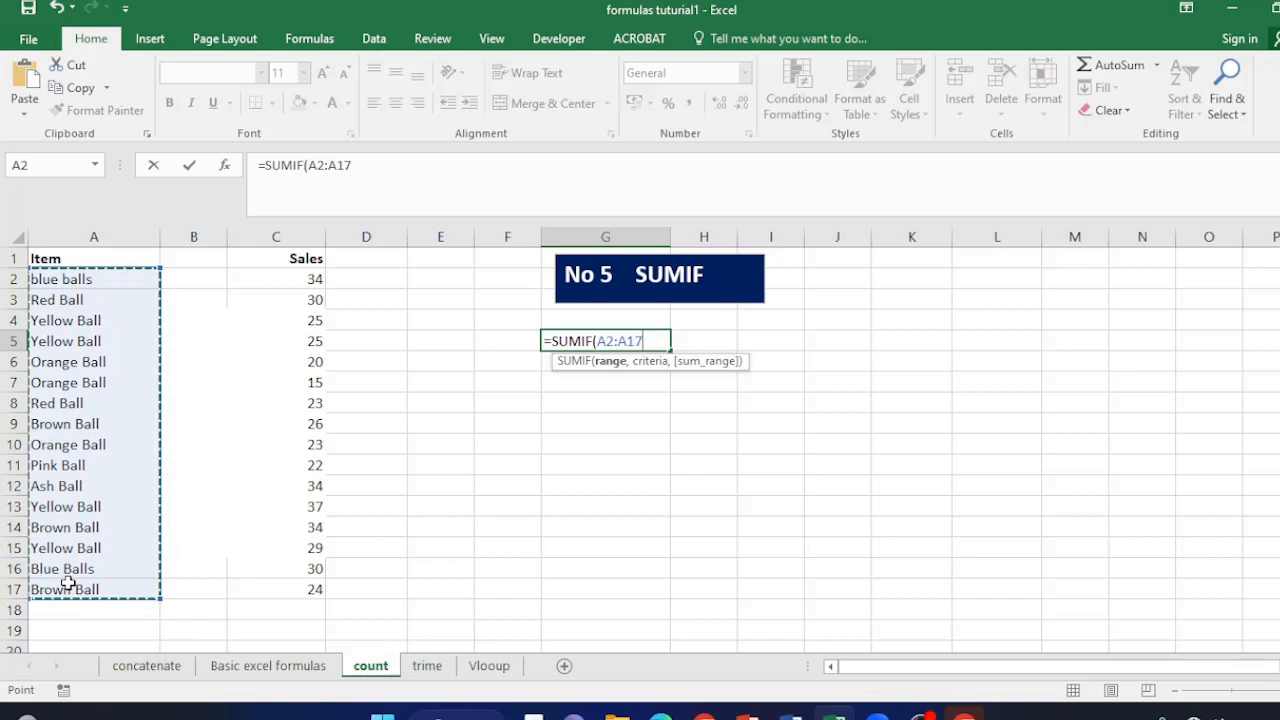
pyautogui.write(',')
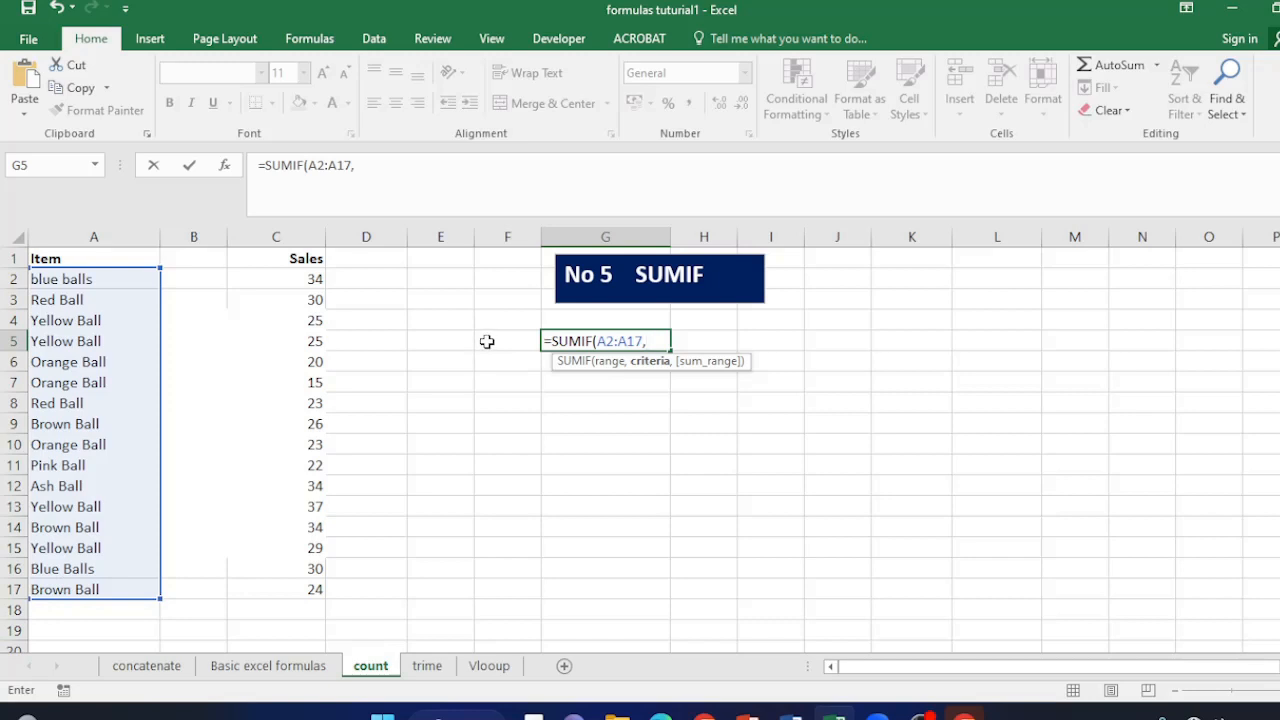
pyautogui.click(450, 341)
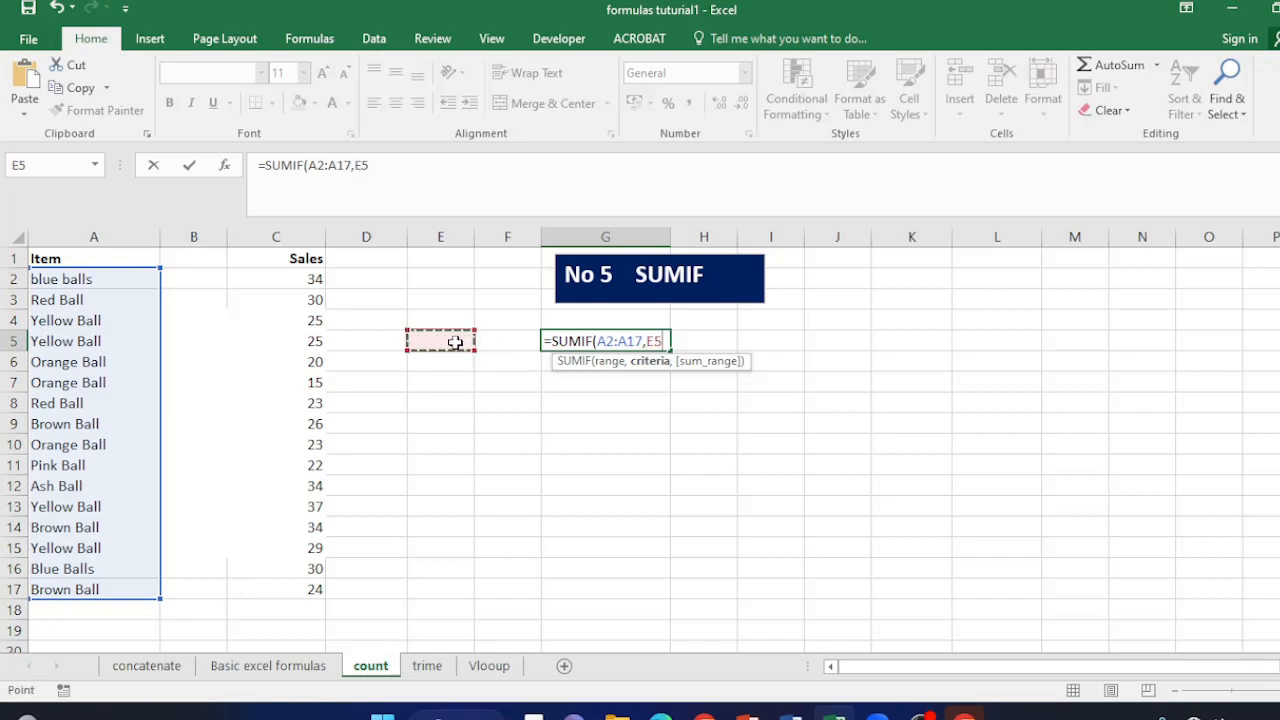
pyautogui.write(',')
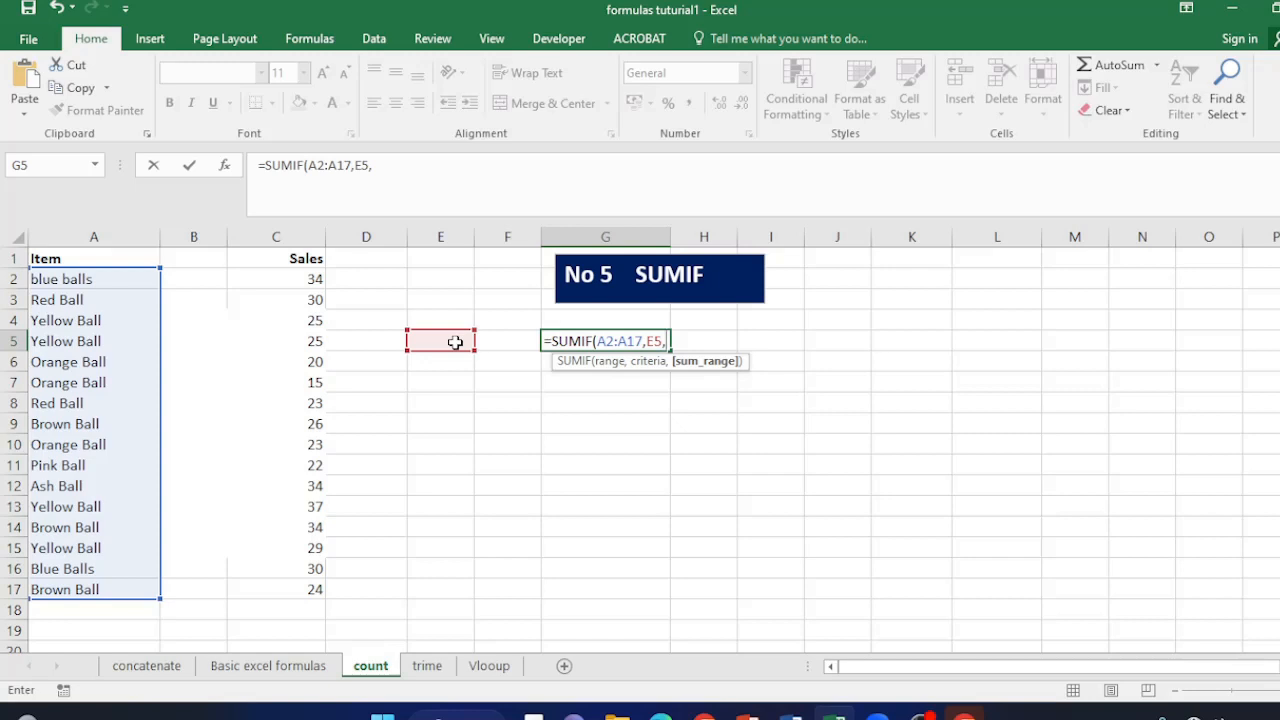
pyautogui.click(312, 279)
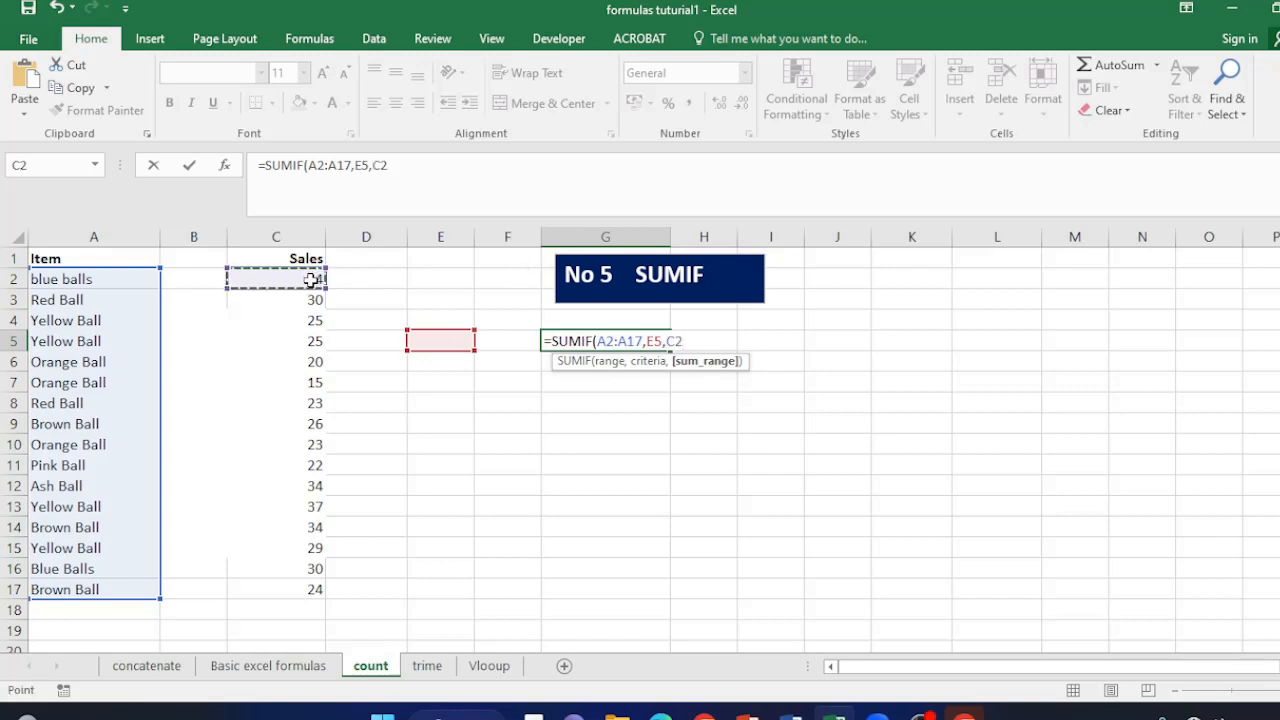
pyautogui.moveTo(312, 281); pyautogui.dragTo(315, 593)
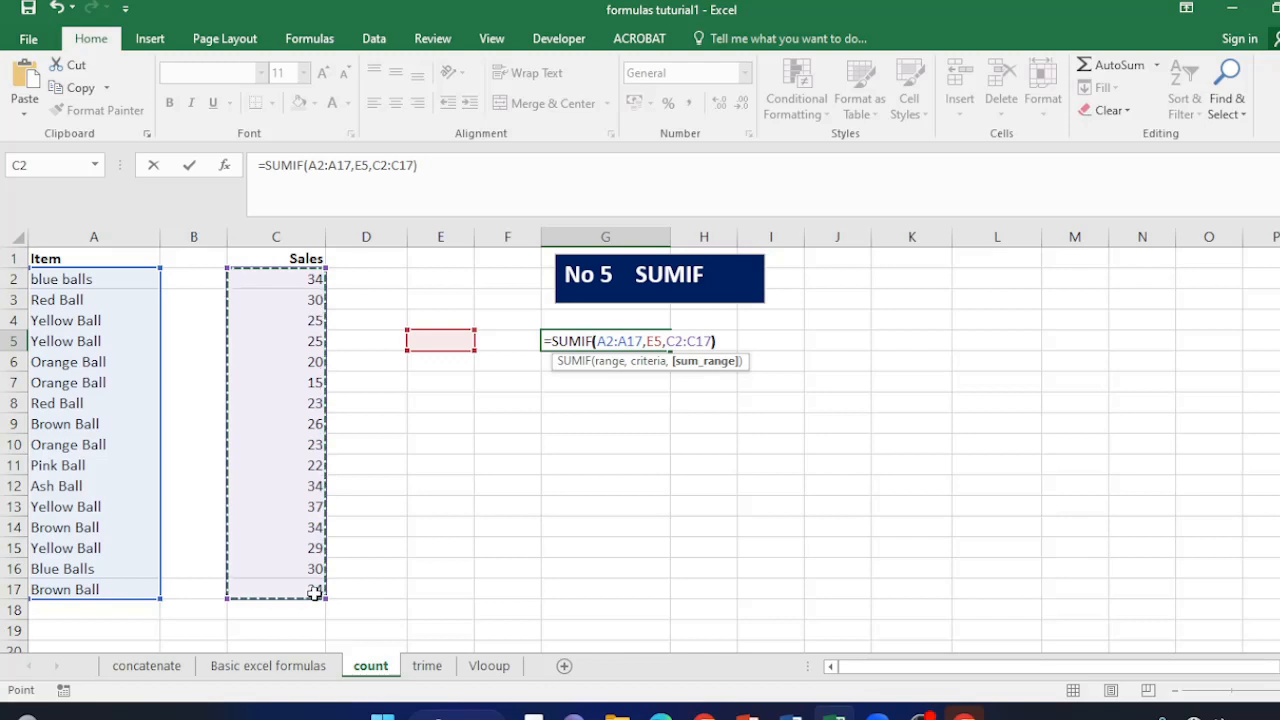
pyautogui.write(')')
pyautogui.press('Return')
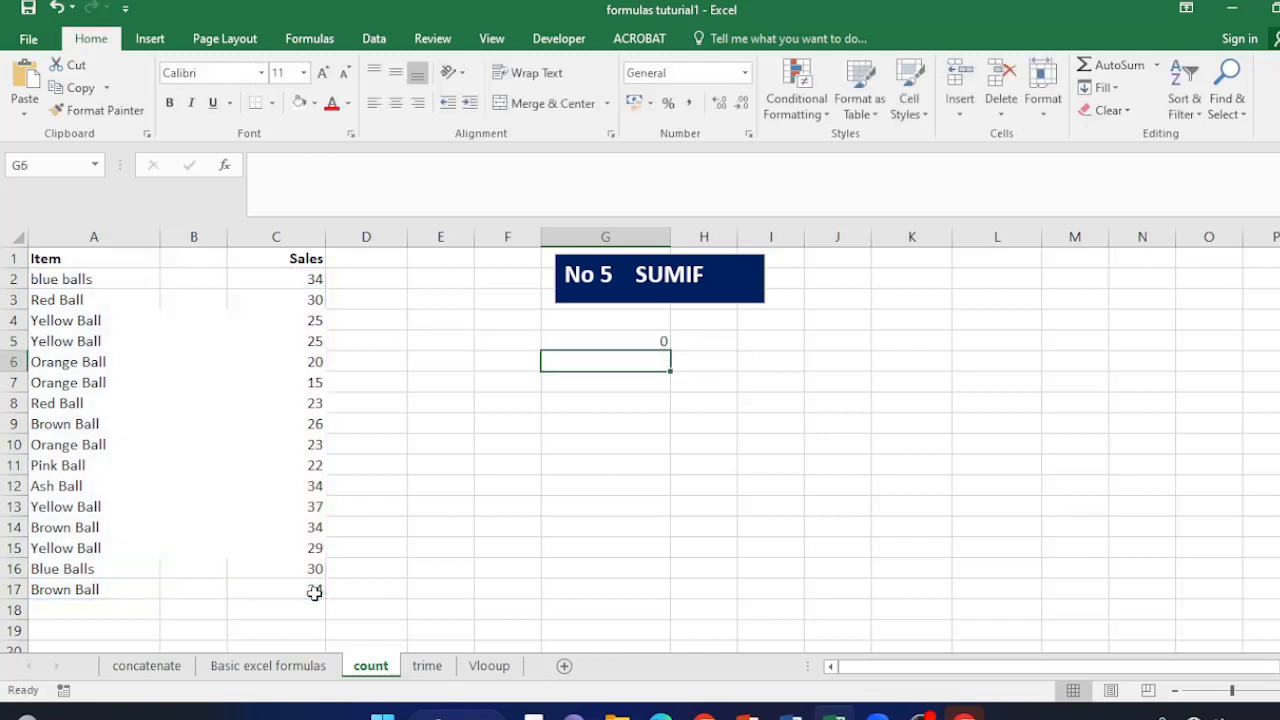
# - Enter YELLOW BALL in cell E5 as the SUMIF criterion
pyautogui.click(444, 347)
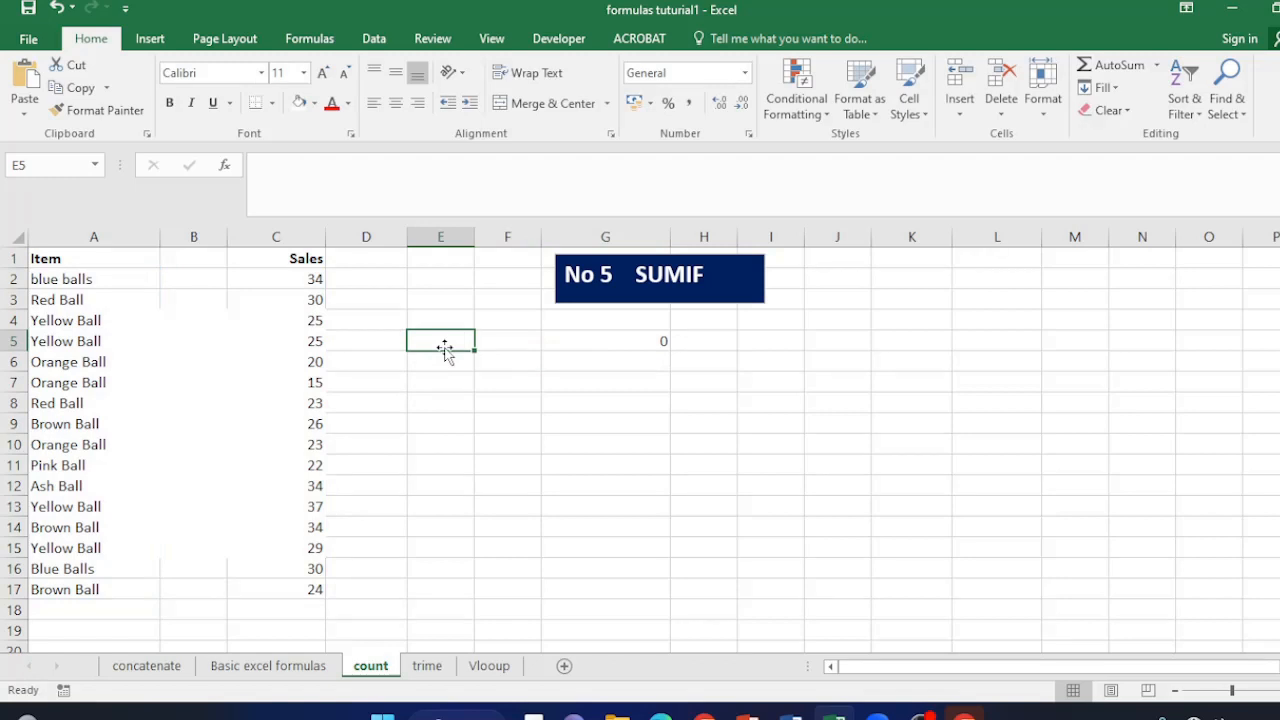
pyautogui.write('YE')
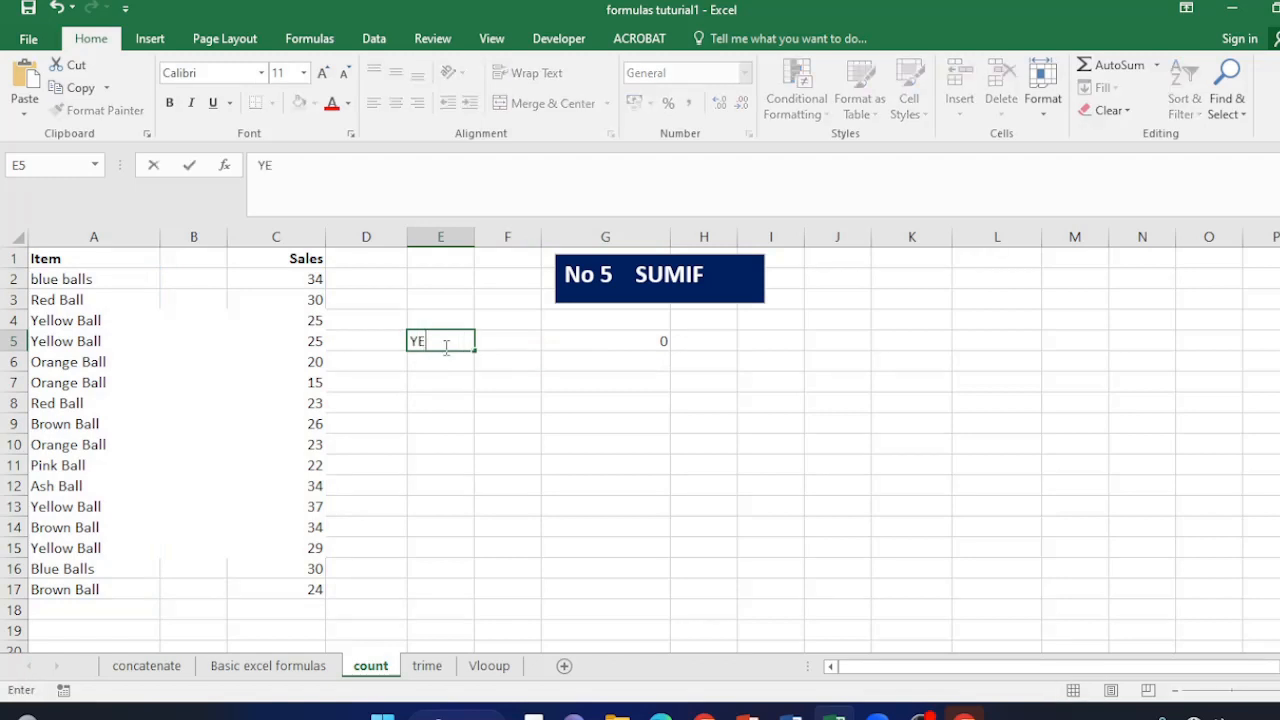
pyautogui.write('LLOW BALL')
pyautogui.press('Return')
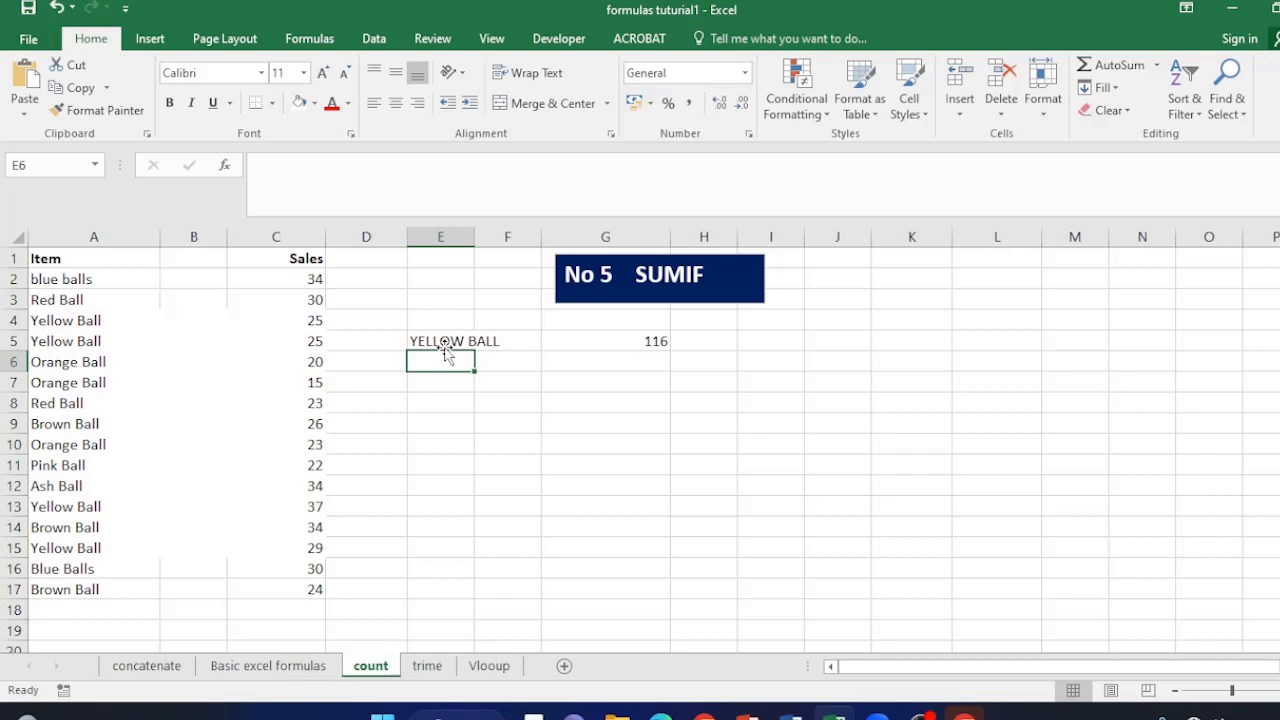
# - Locate every Yellow Ball entry in the Item column, in cells A4, A5, A13 and A15
pyautogui.click(74, 323)
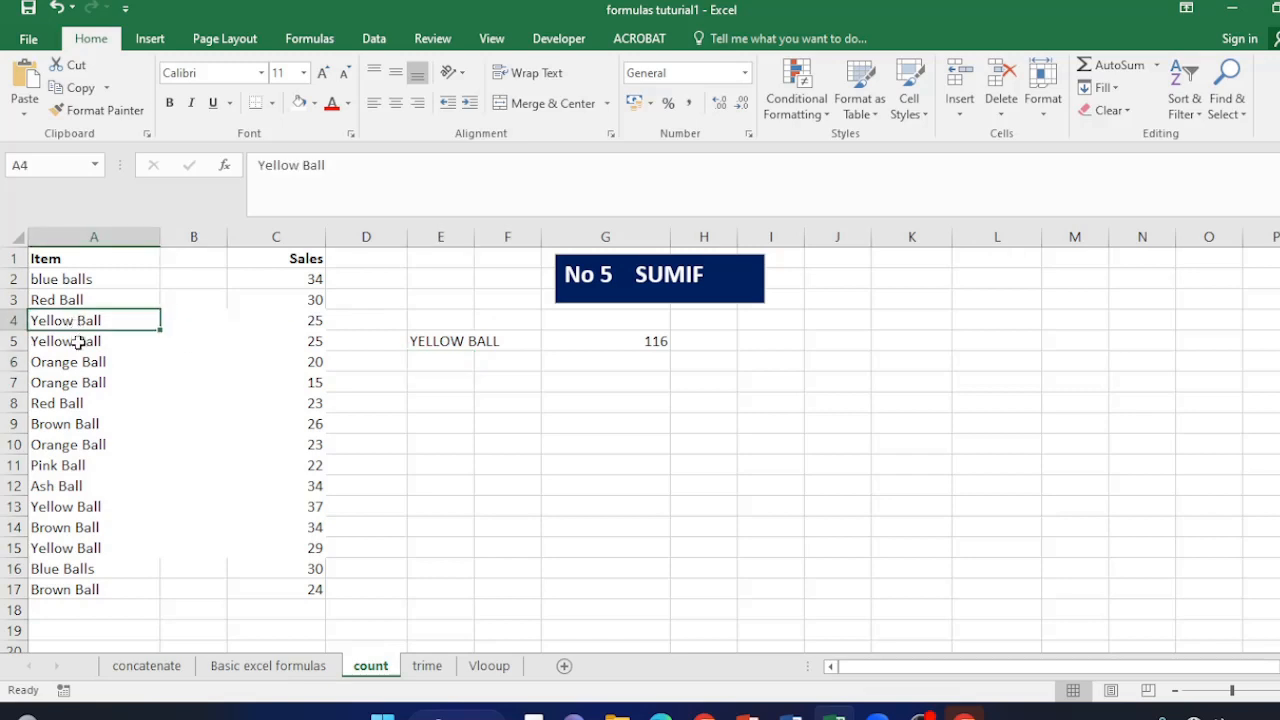
pyautogui.click(78, 342)
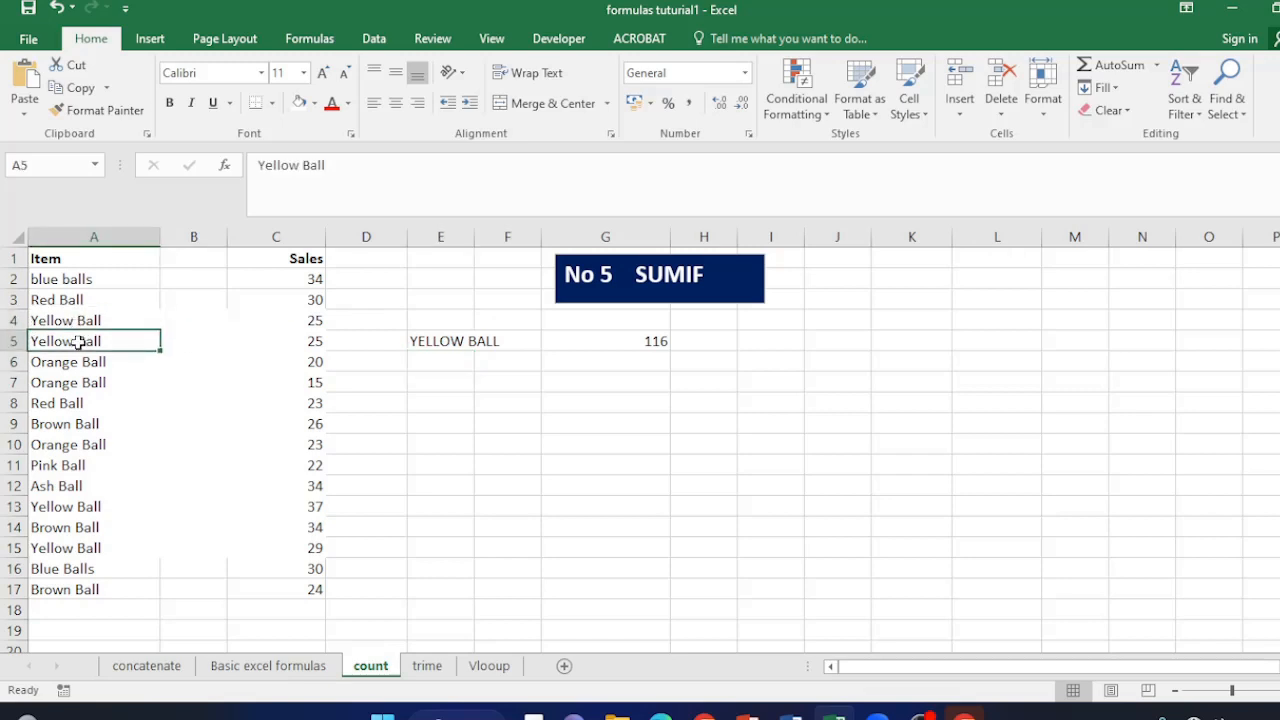
pyautogui.click(73, 504)
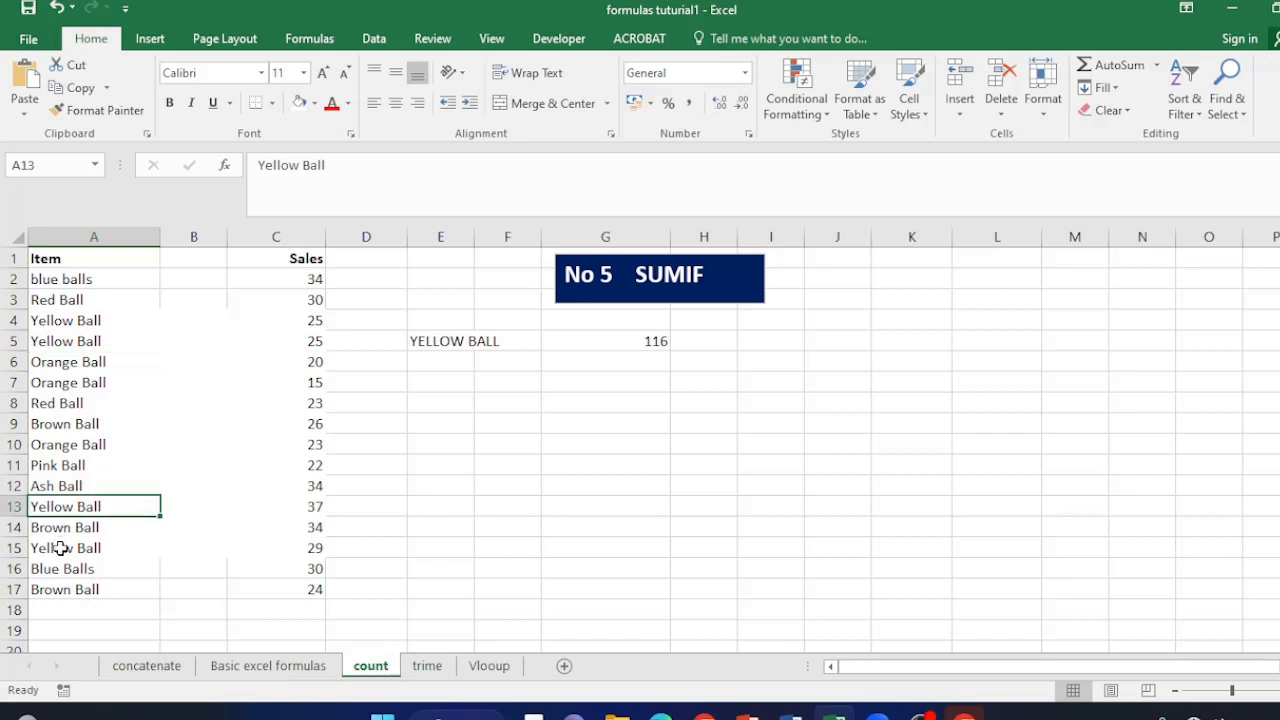
pyautogui.click(61, 548)
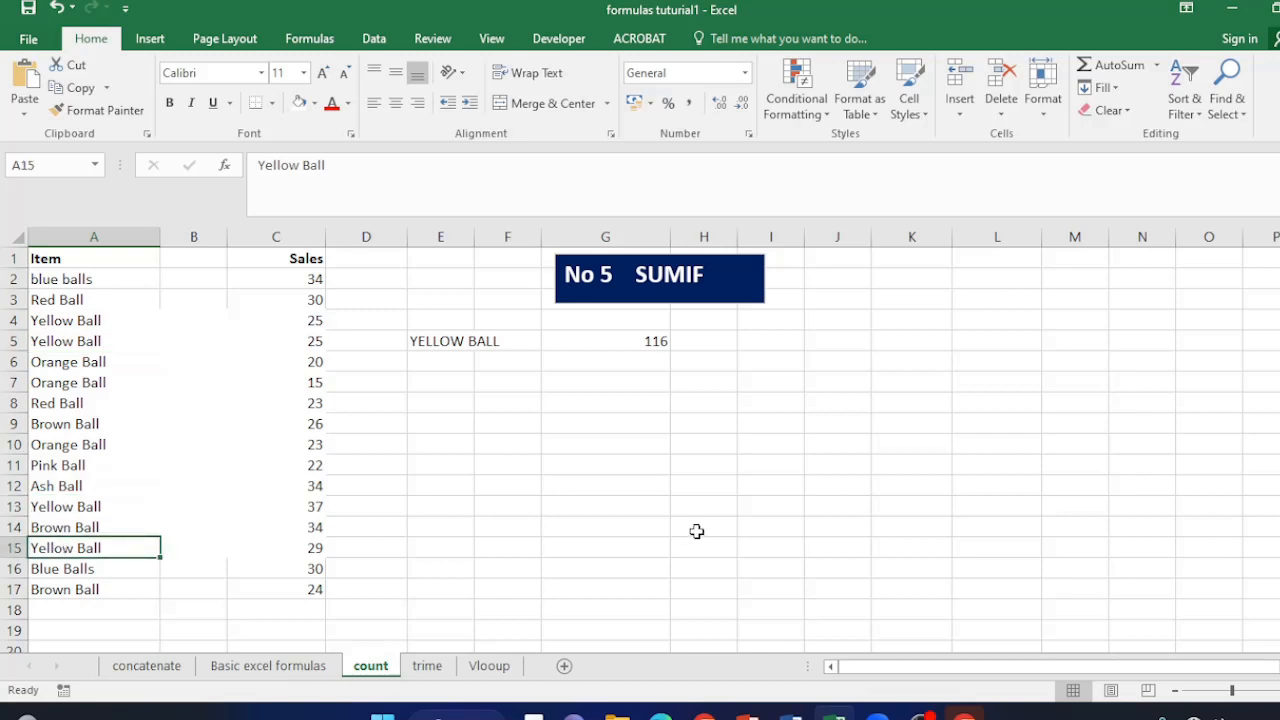
pyautogui.click(774, 405)
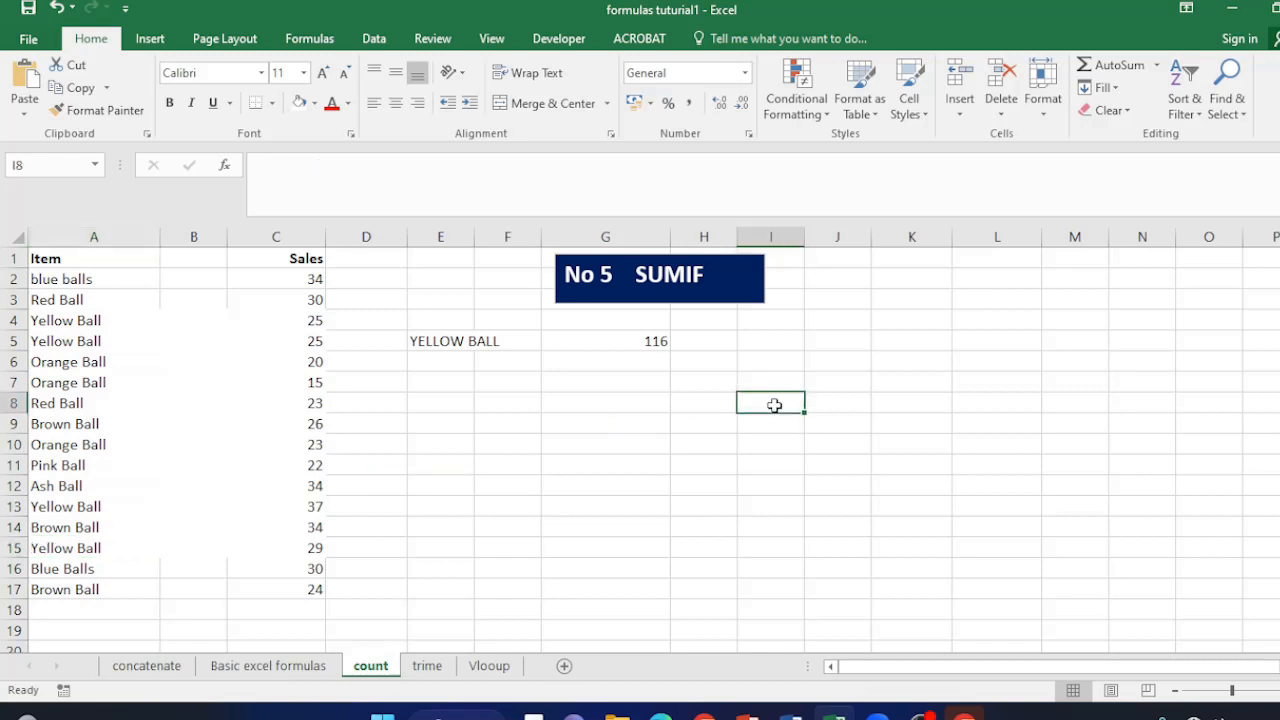
pyautogui.write('25')
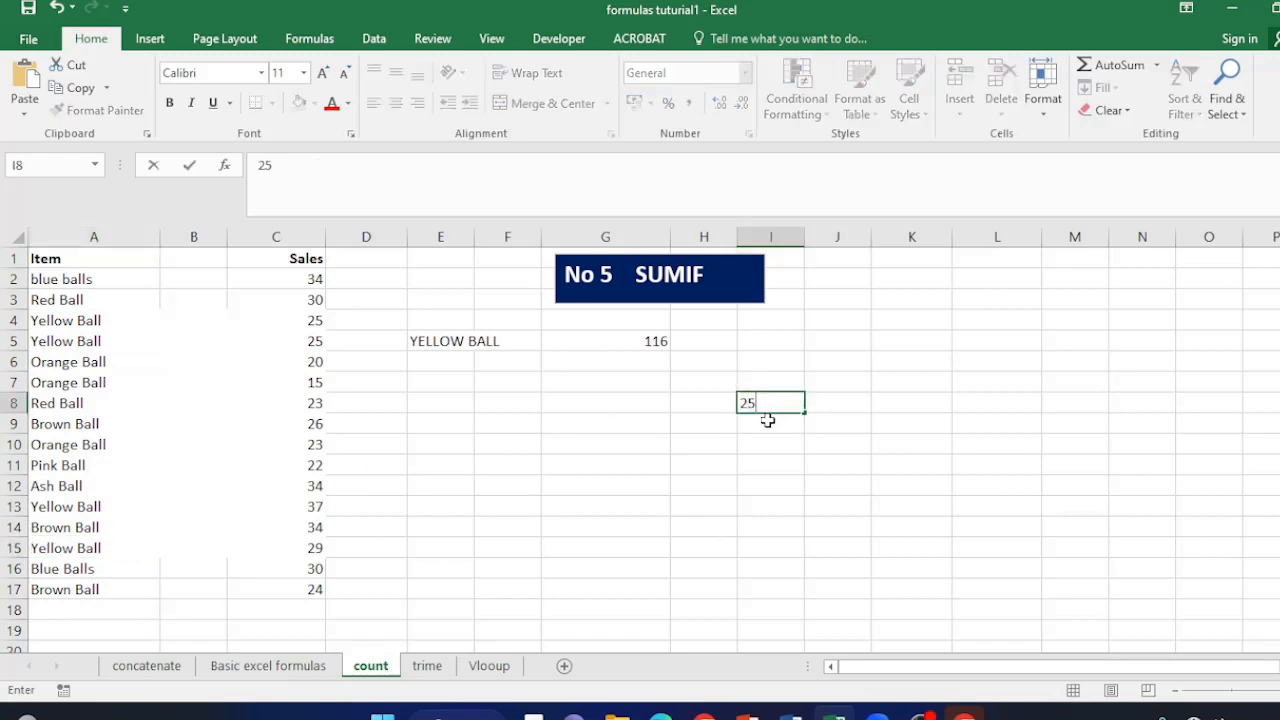
pyautogui.press('Return')
pyautogui.write('25')
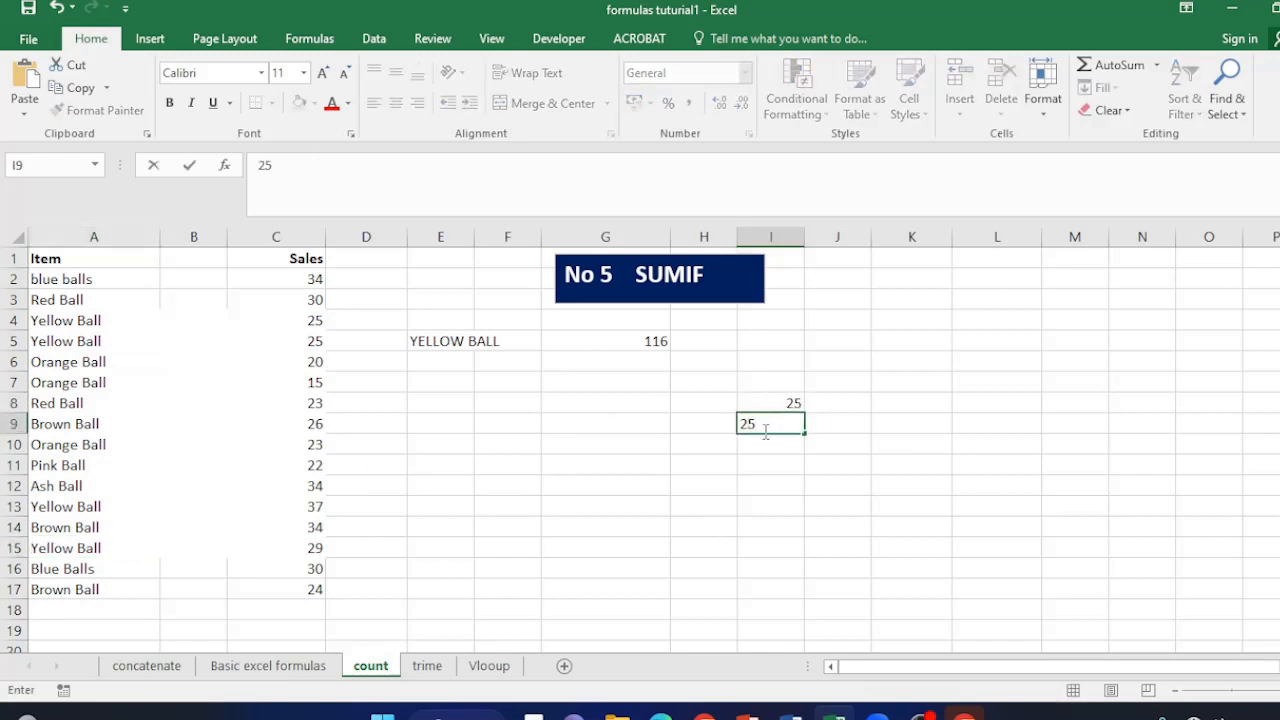
pyautogui.click(762, 445)
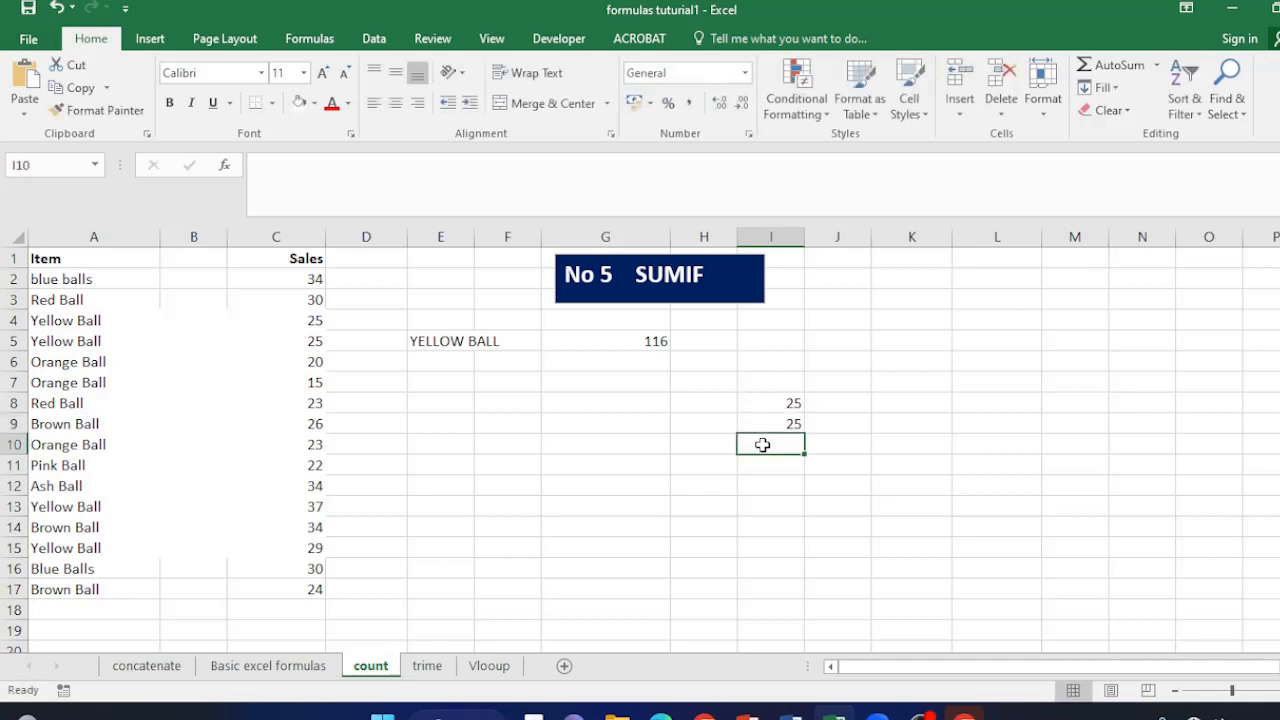
pyautogui.moveTo(783, 405); pyautogui.dragTo(787, 427)
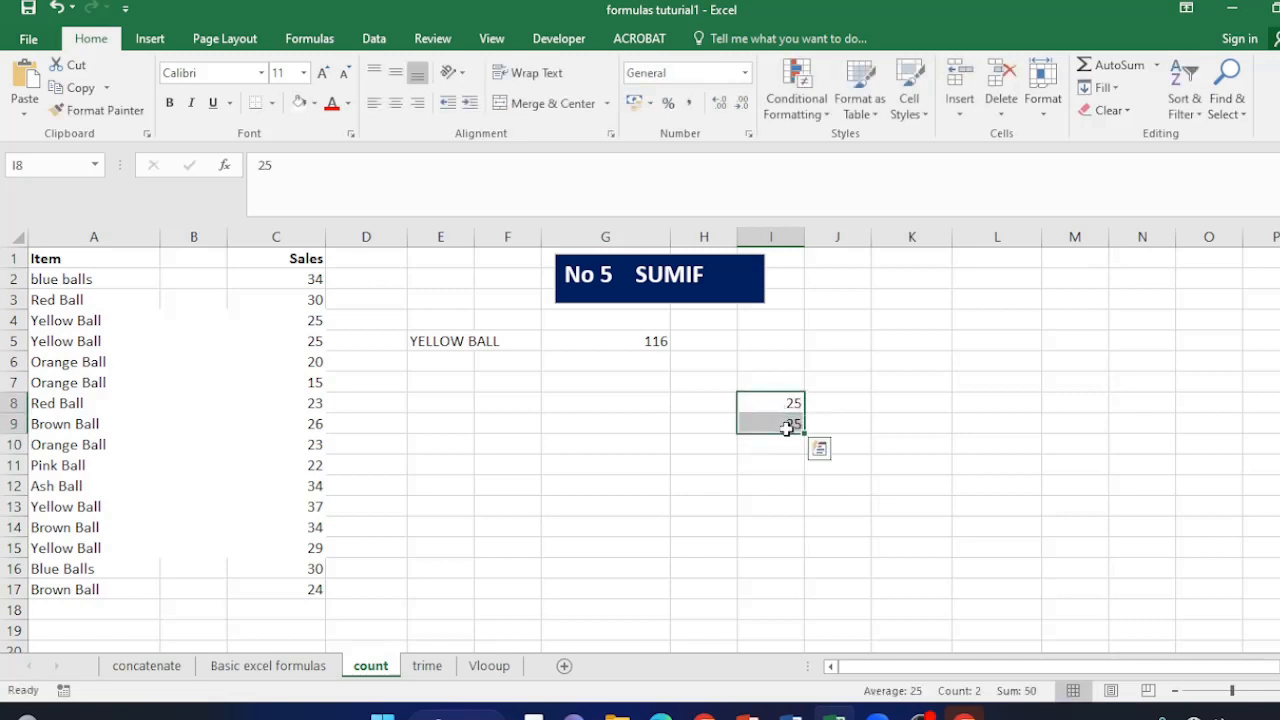
pyautogui.click(787, 427)
pyautogui.press('Delete')
pyautogui.click(788, 406)
pyautogui.press('Delete')
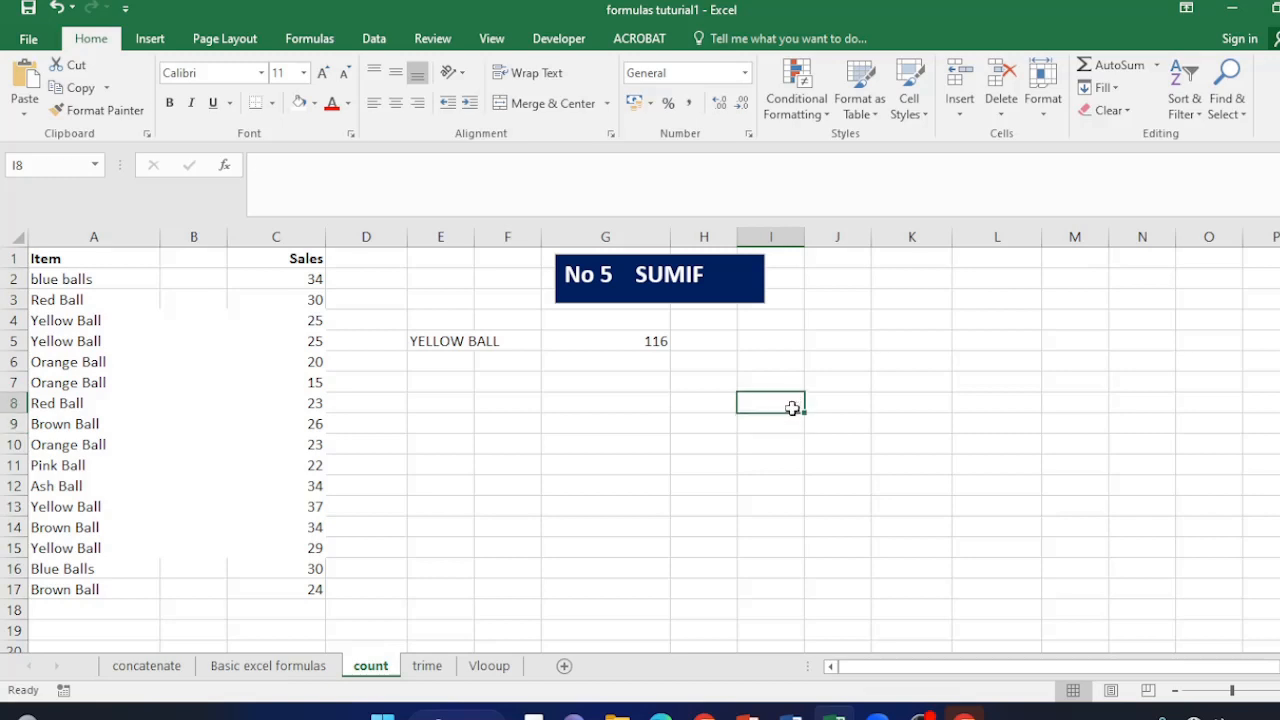
# - Enter the formula =SUM(C5+C4+C13+C15) in cell I8 to check the SUMIF total for Yellow Ball
pyautogui.write('=SUM')
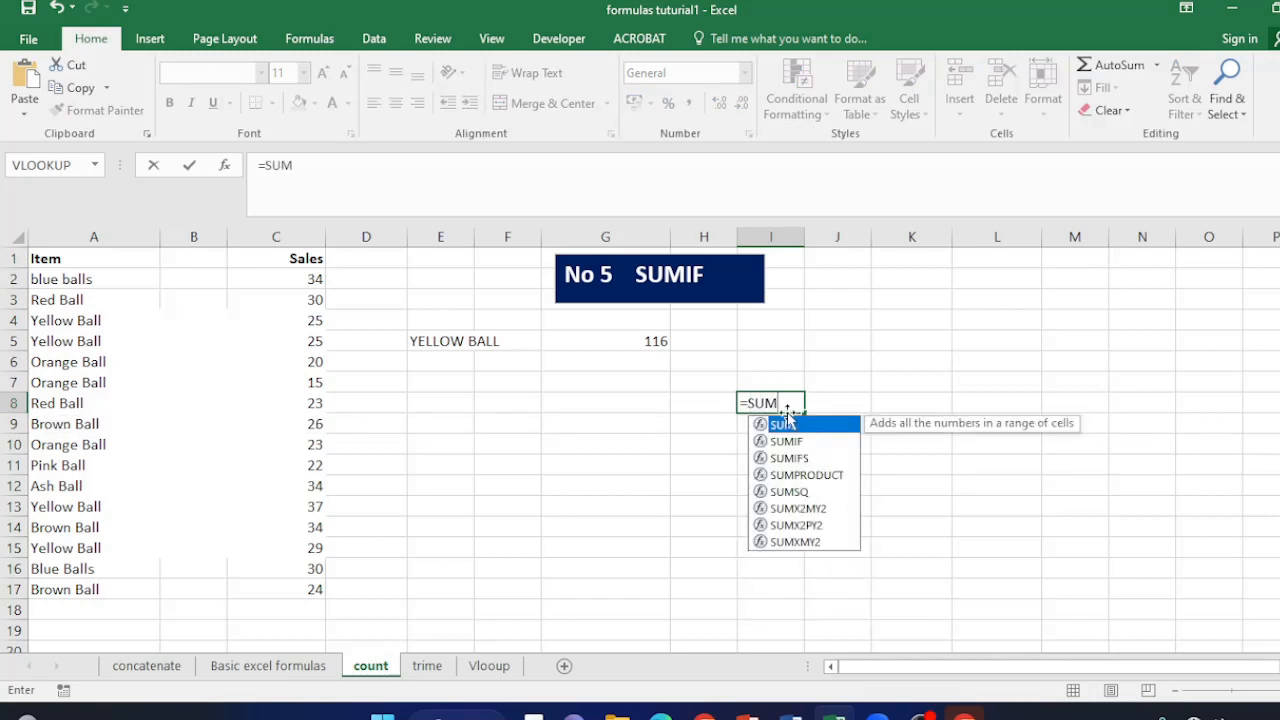
pyautogui.doubleClick(789, 426)
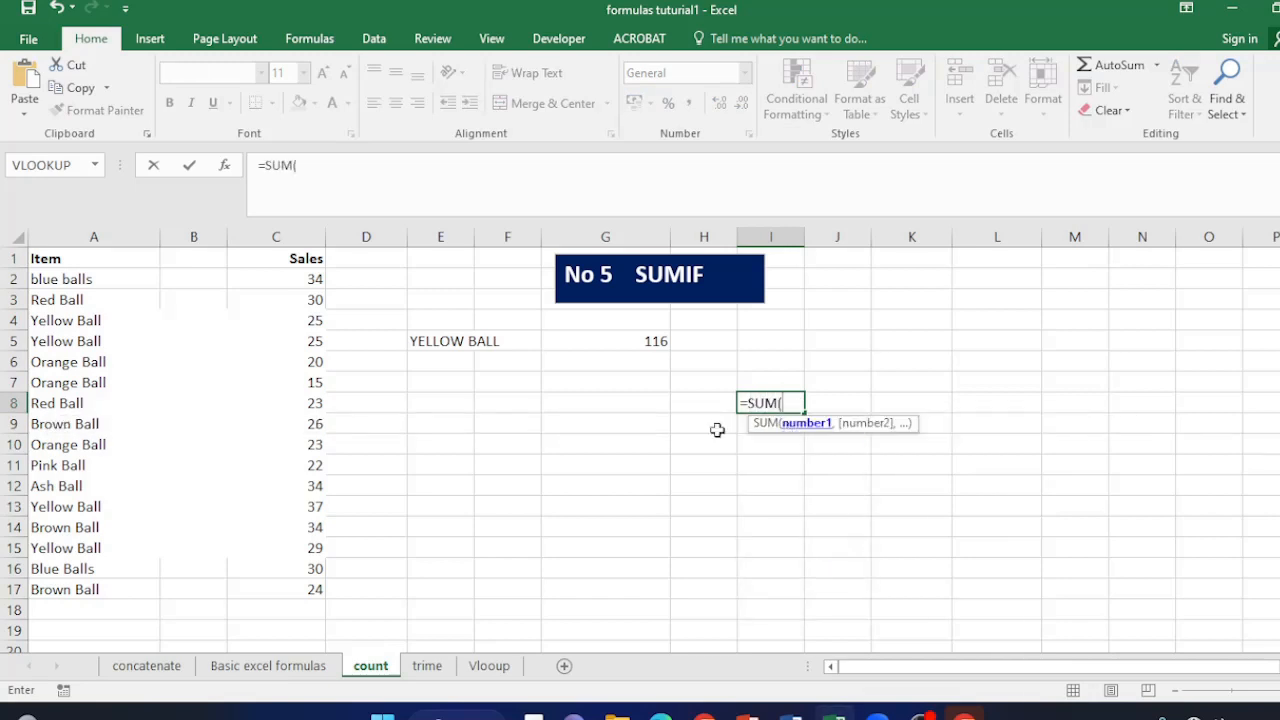
pyautogui.click(316, 342)
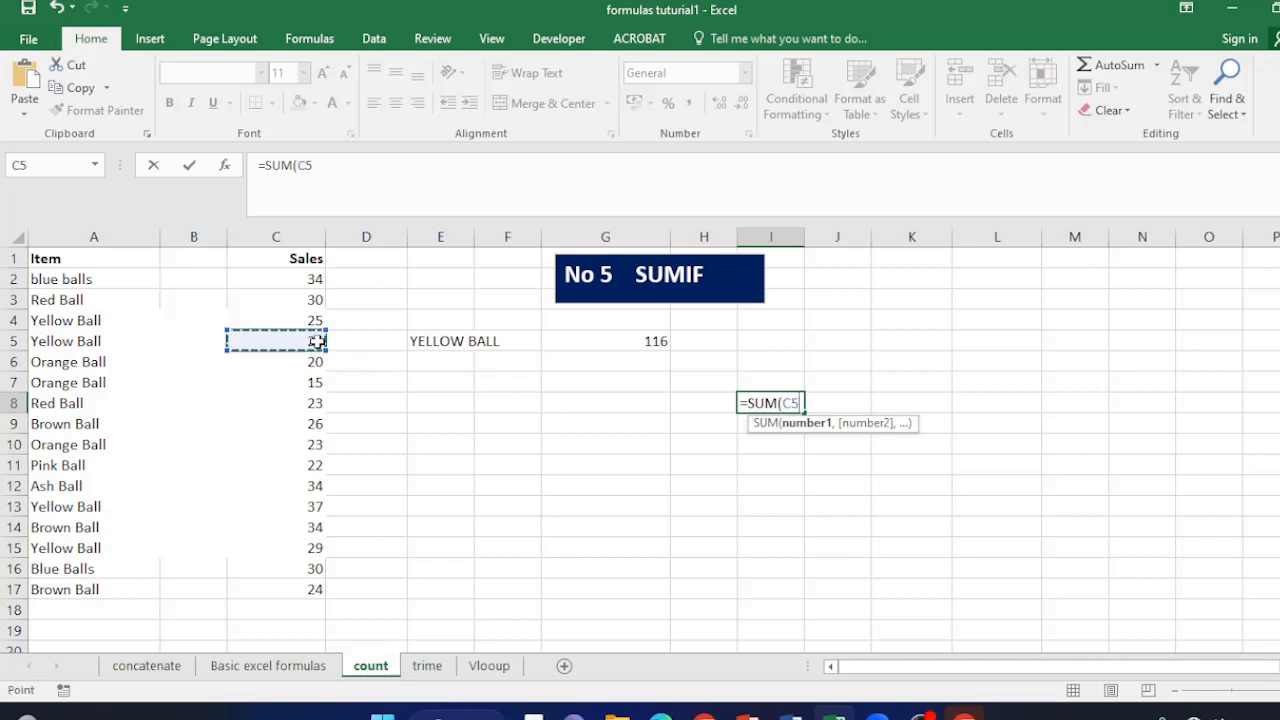
pyautogui.write('+')
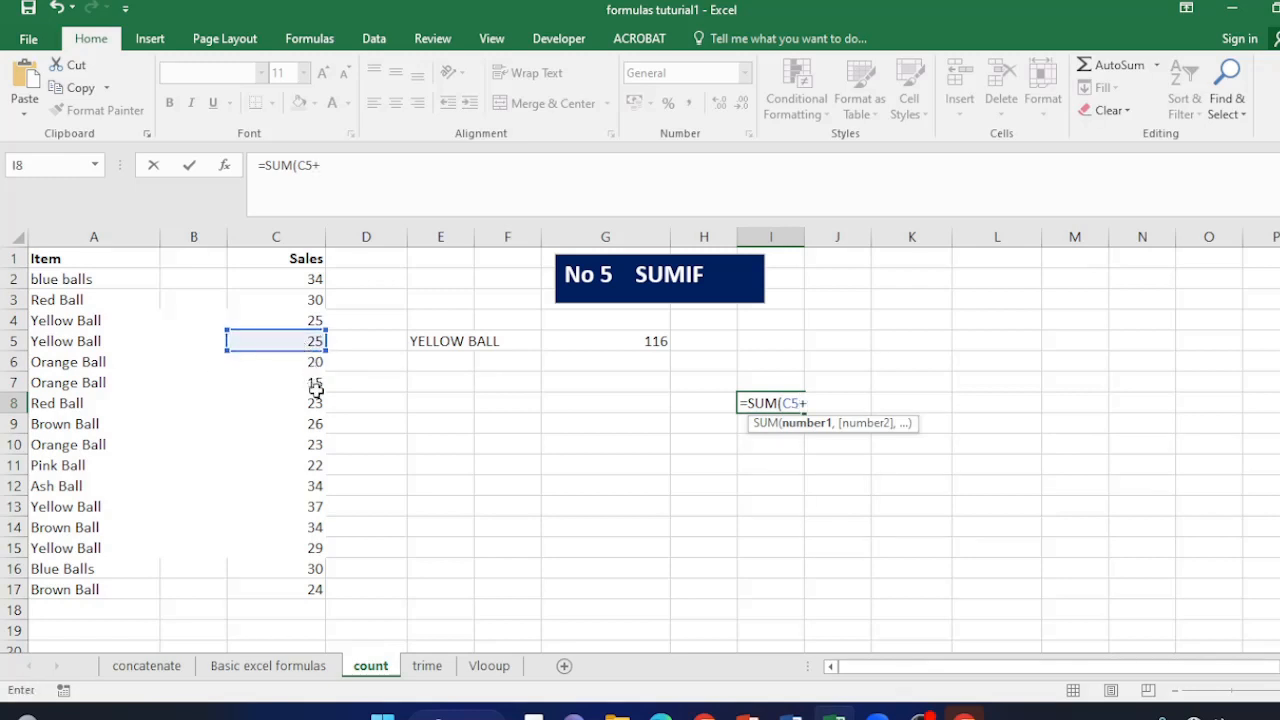
pyautogui.click(316, 320)
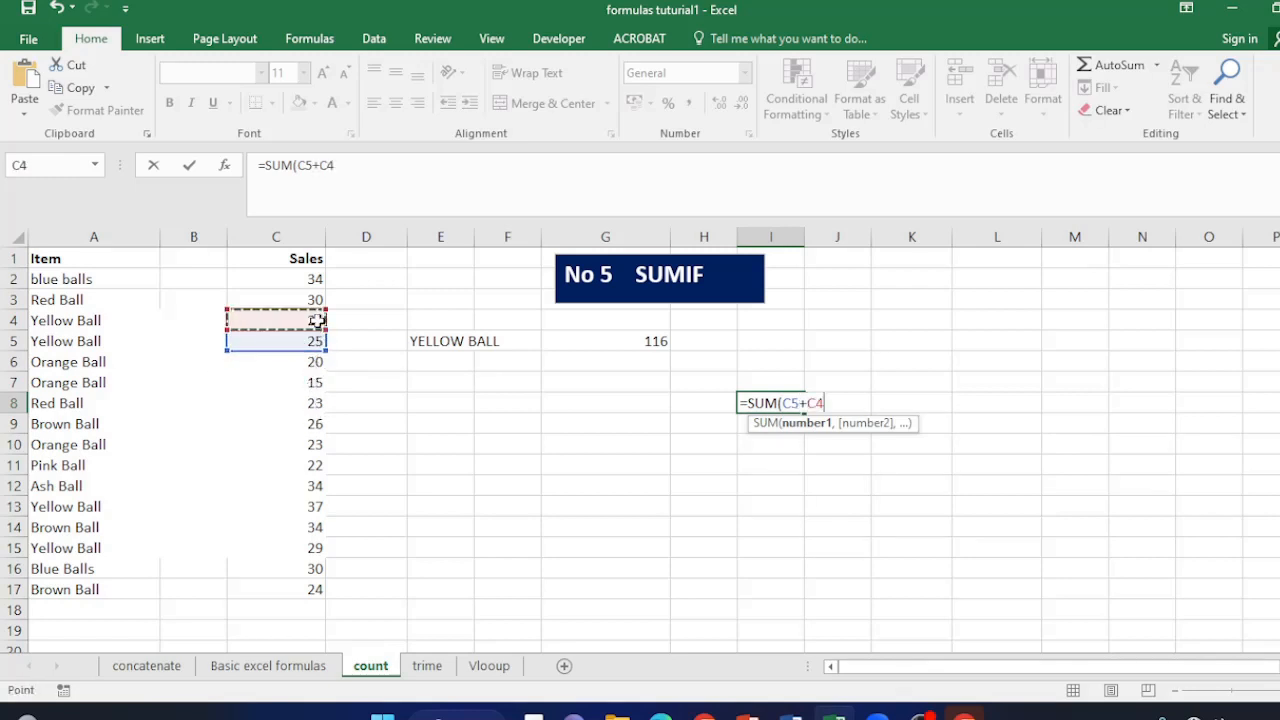
pyautogui.write('+')
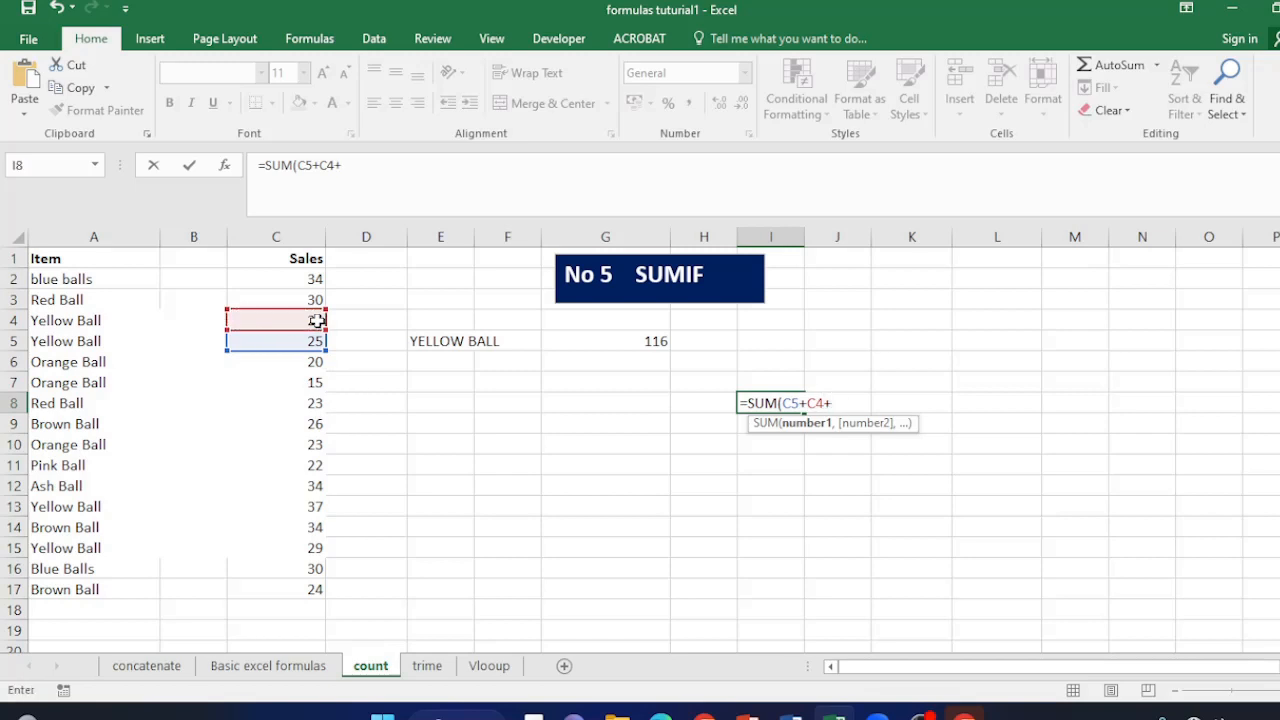
pyautogui.click(318, 511)
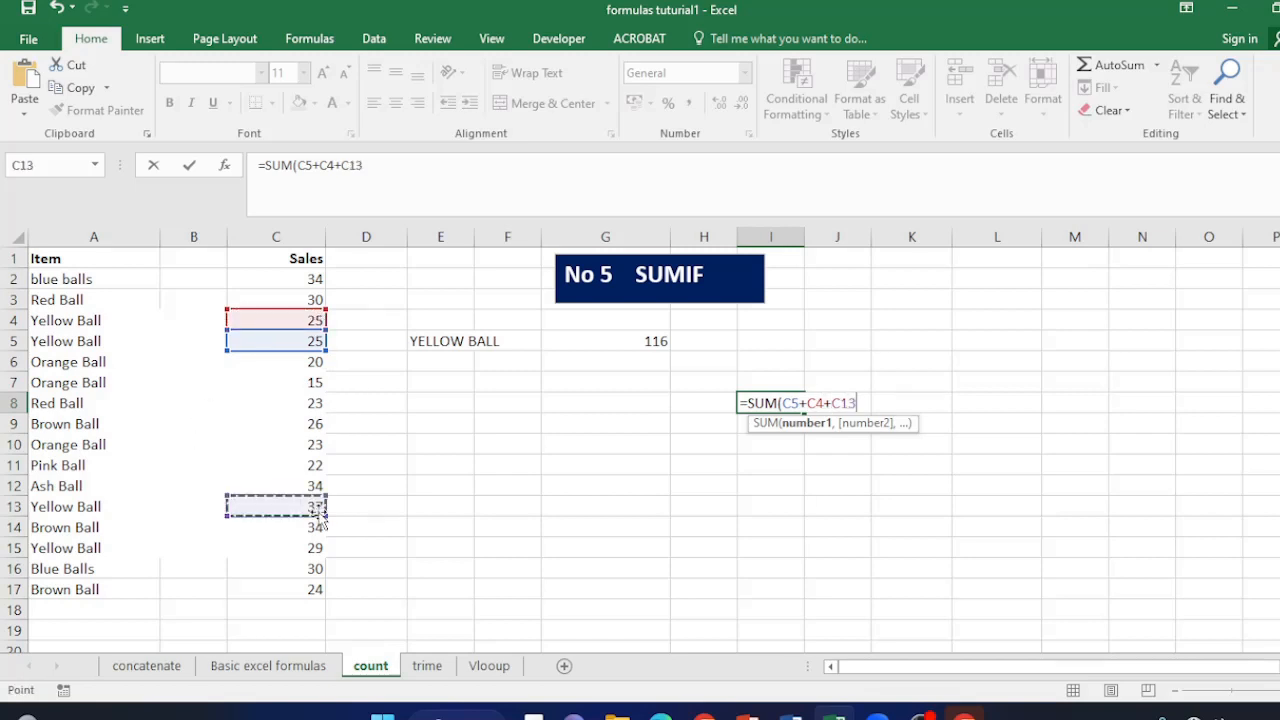
pyautogui.write('+')
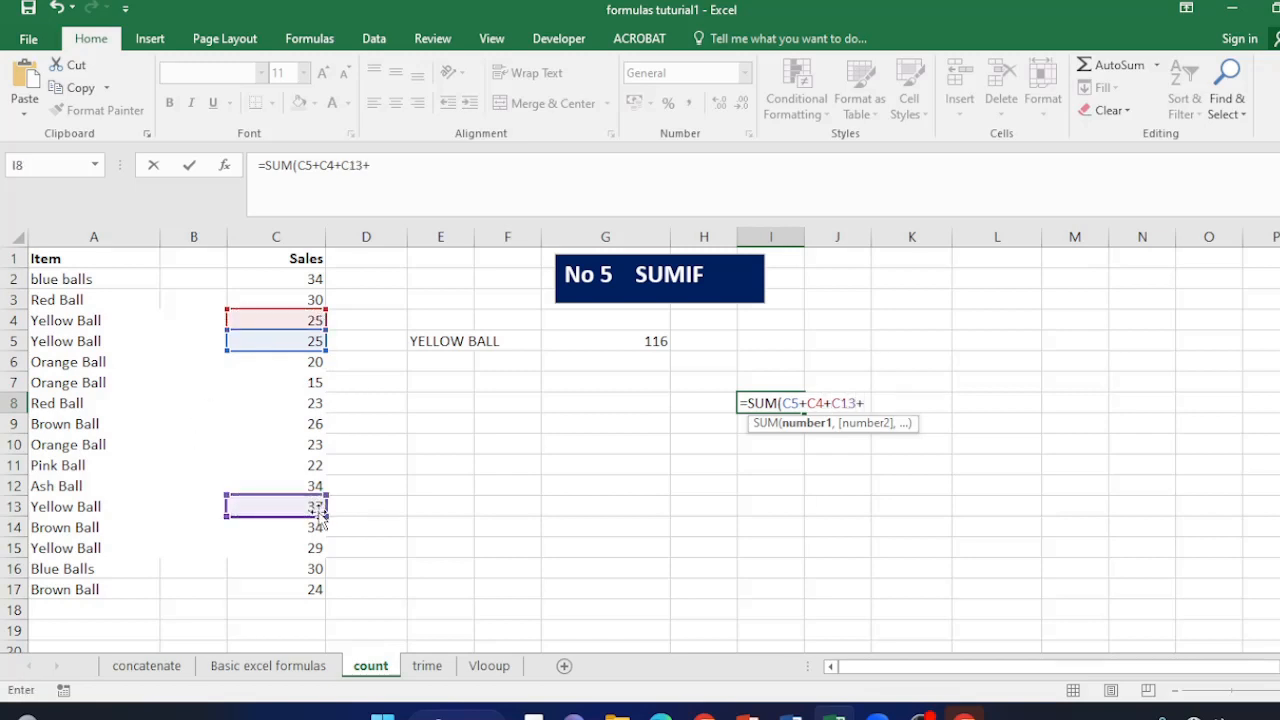
pyautogui.click(318, 550)
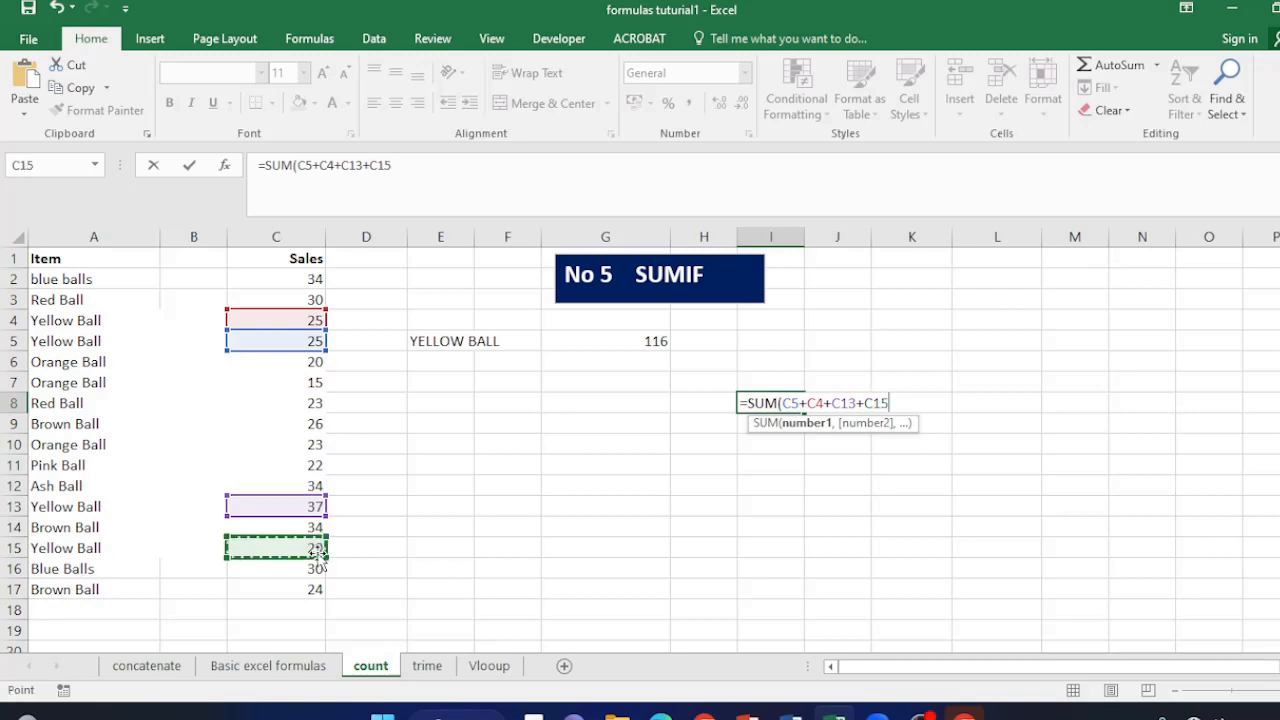
pyautogui.write('0')
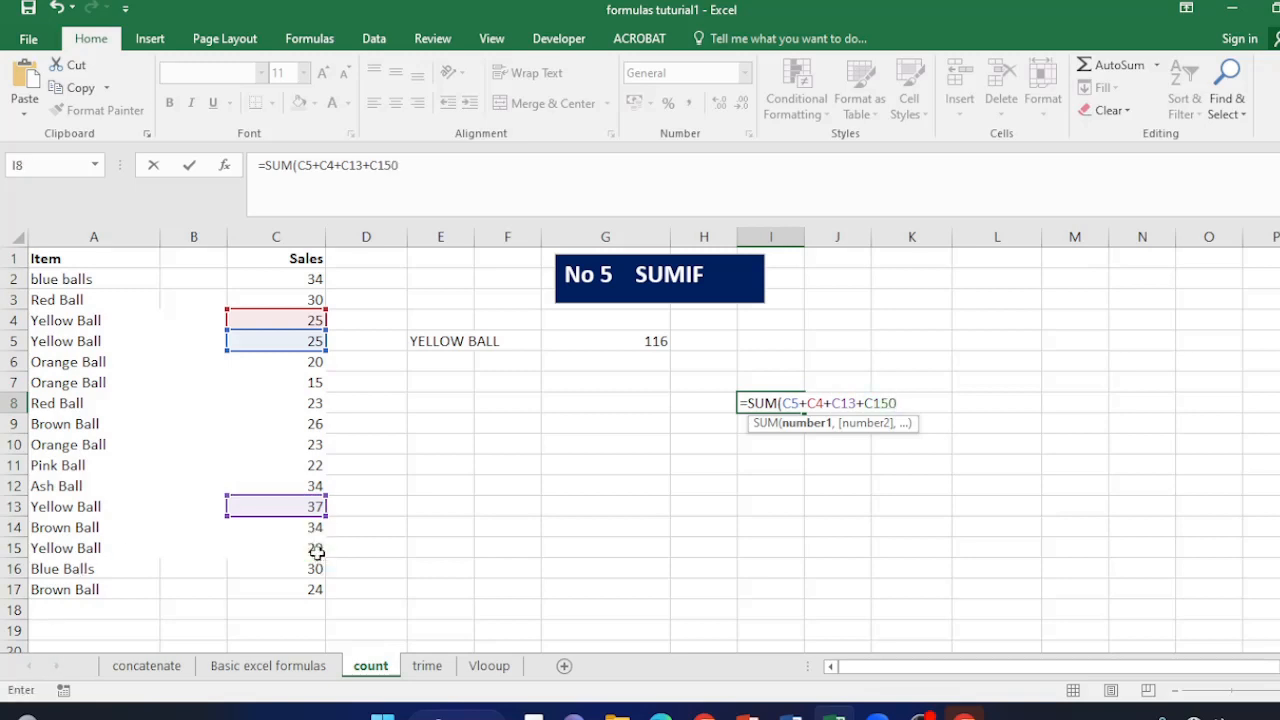
pyautogui.write('0')
pyautogui.press('BackSpace')
pyautogui.write(')')
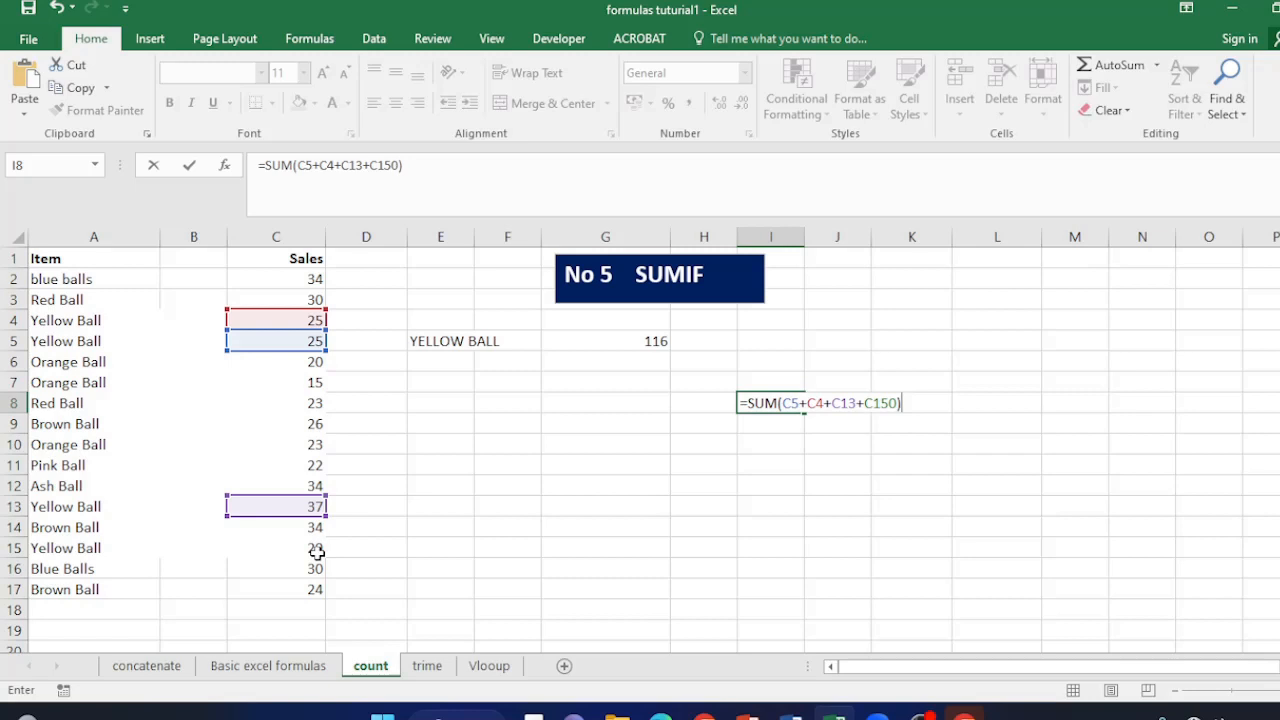
pyautogui.press('BackSpace')
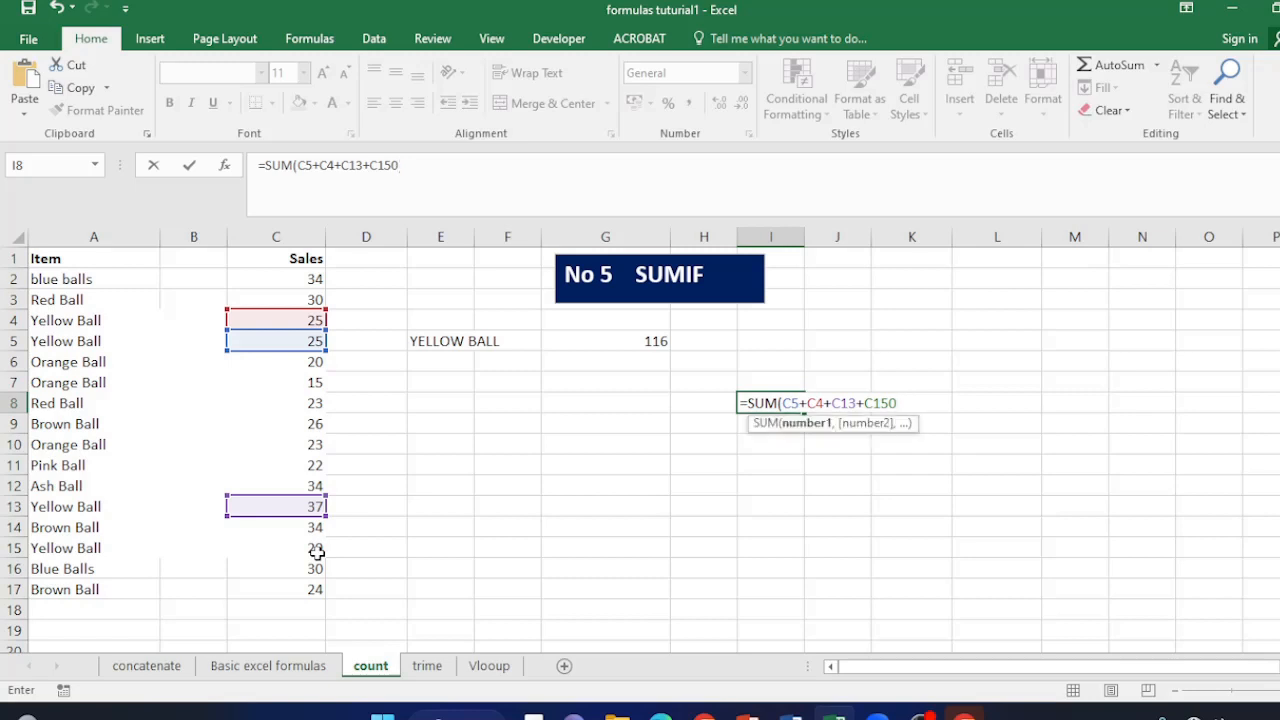
pyautogui.press('BackSpace')
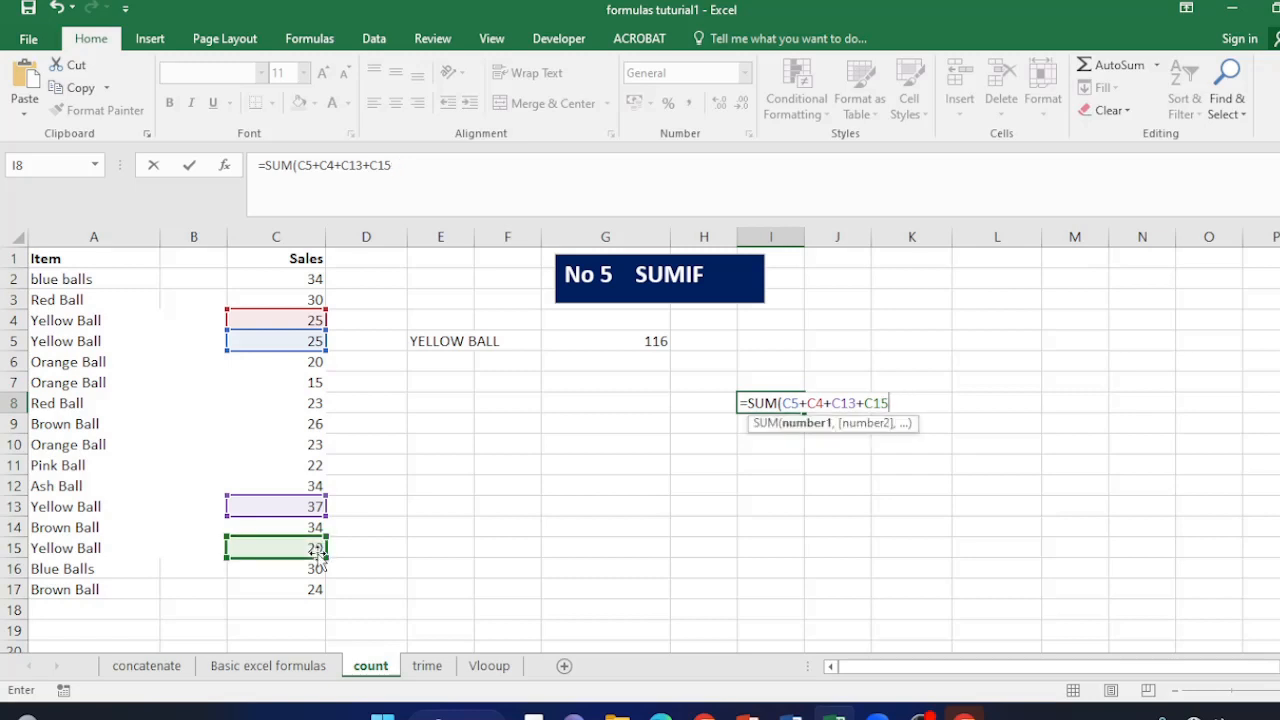
pyautogui.write(')')
pyautogui.press('Return')
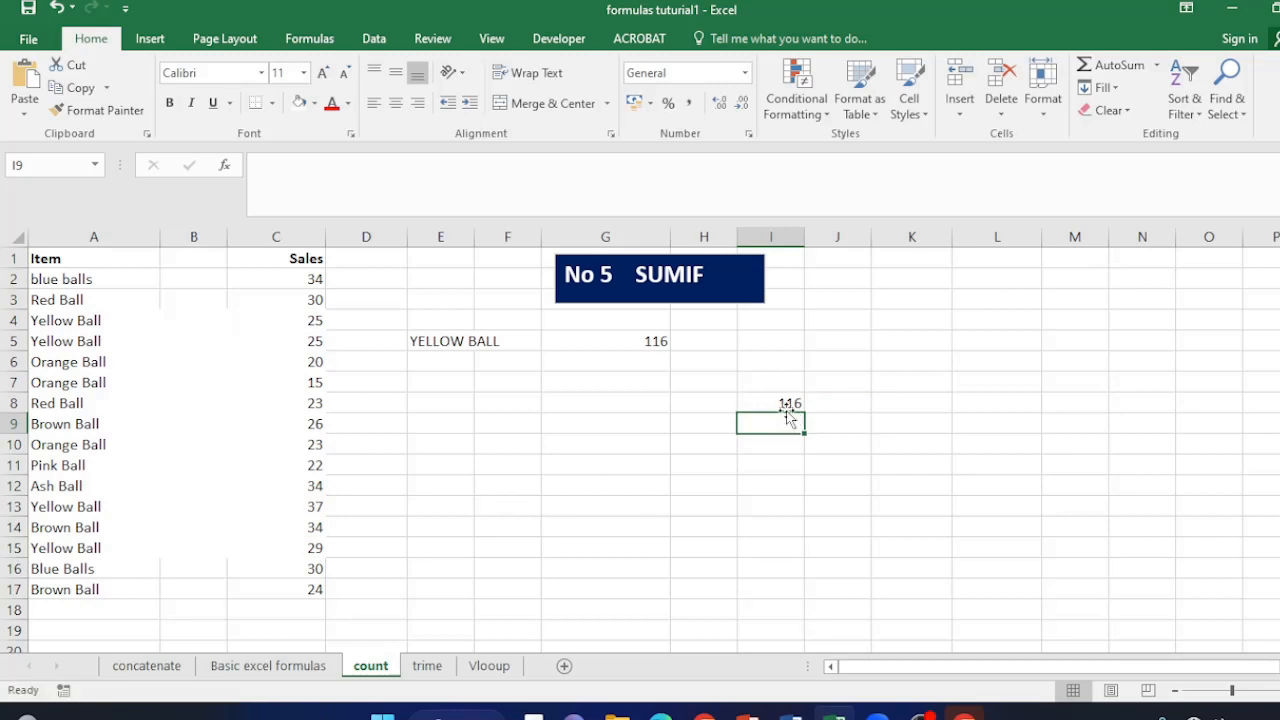
# - Clear the check total from cell I8 and change the SUMIF criterion in cell E5 to ORANGE BALL
pyautogui.moveTo(753, 385); pyautogui.dragTo(785, 400)
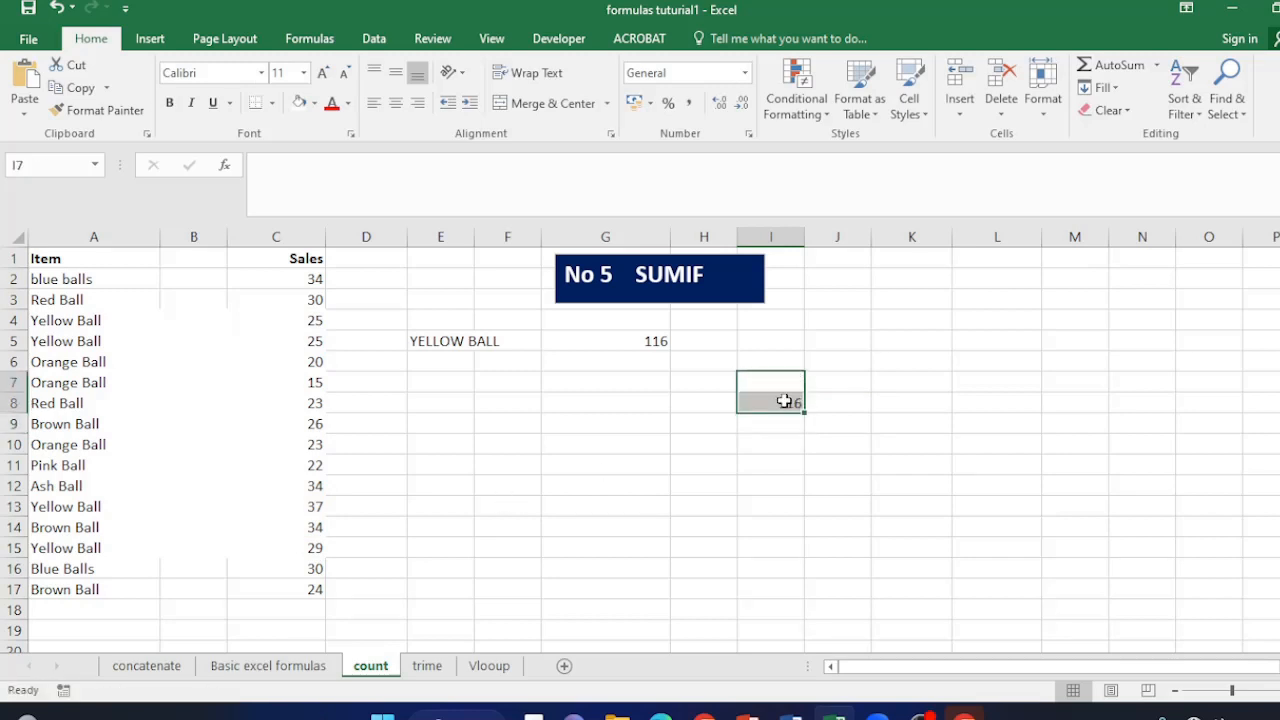
pyautogui.click(510, 440)
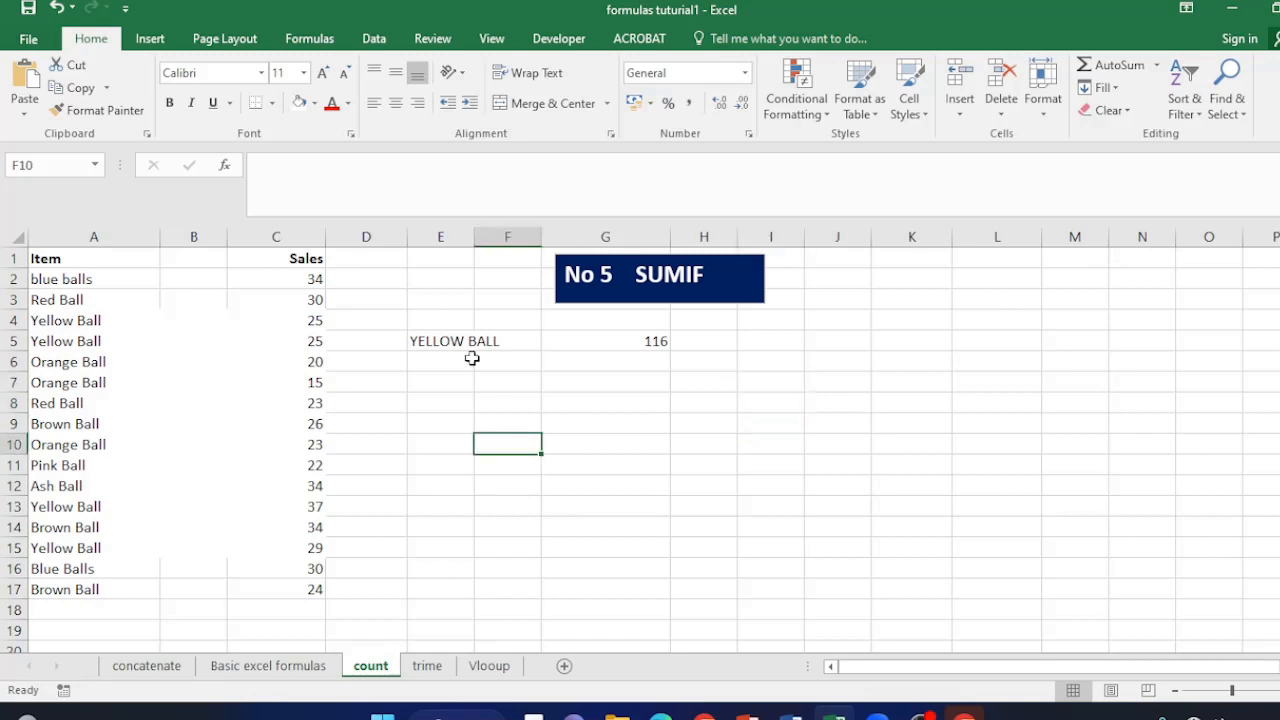
pyautogui.click(447, 343)
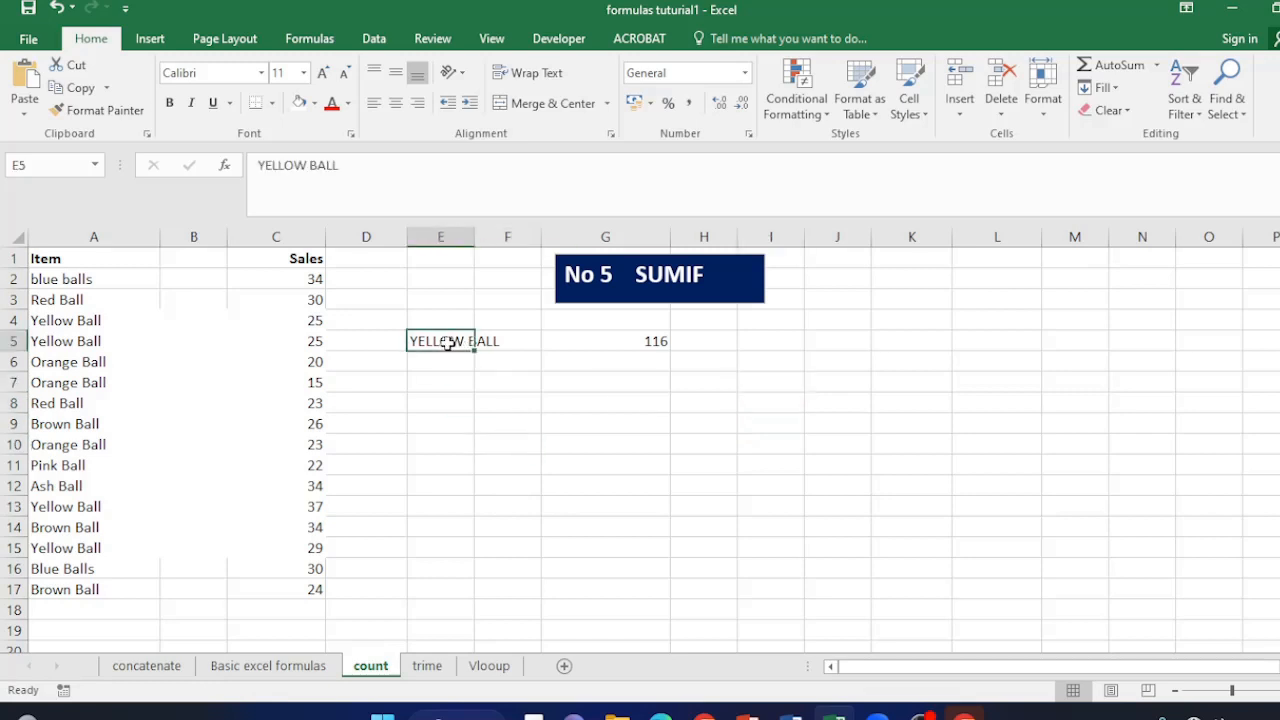
pyautogui.write('ORA')
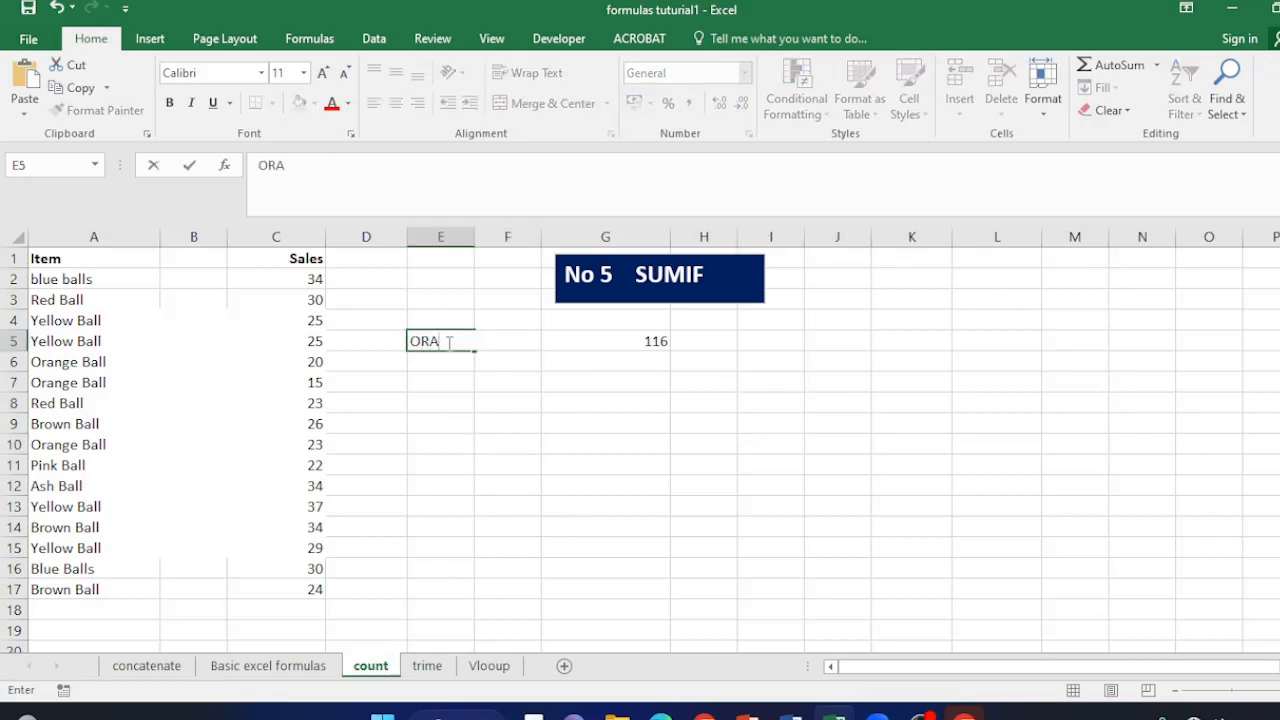
pyautogui.write('NGE BALL')
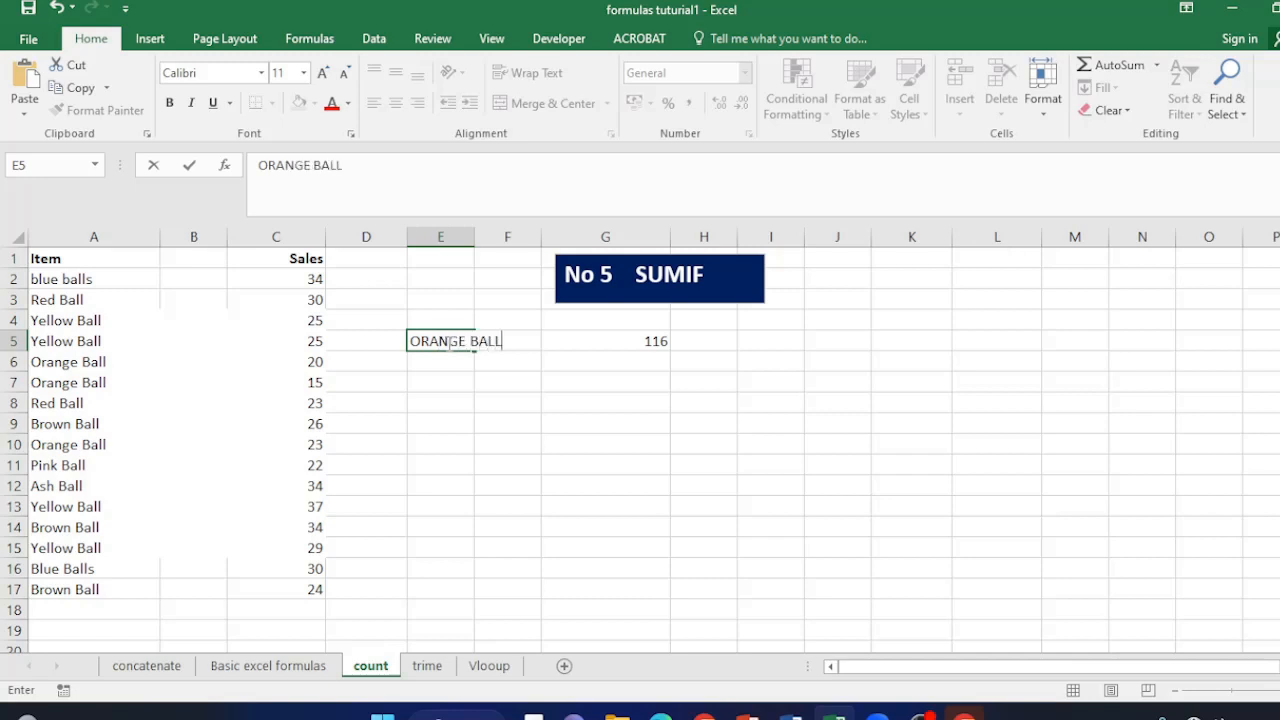
pyautogui.press('Return')
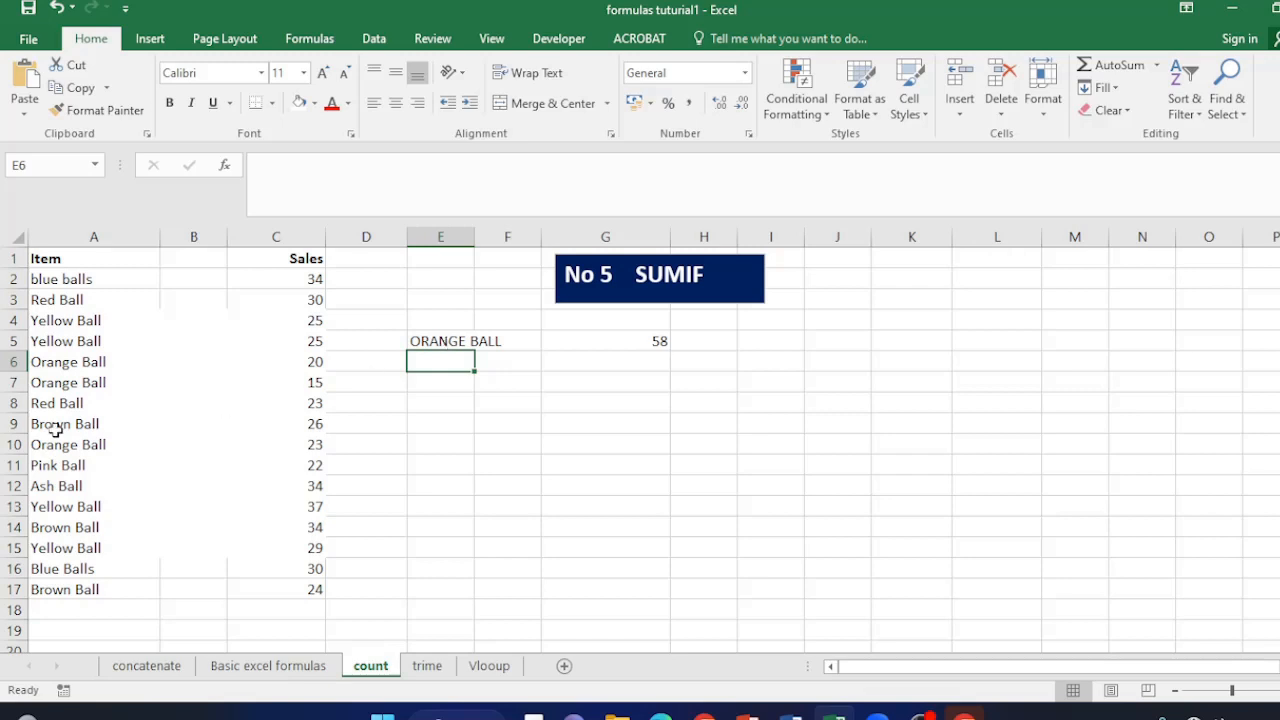
# - Locate every Orange Ball entry in the Item column, in cells A6, A7 and A10
pyautogui.click(77, 364)
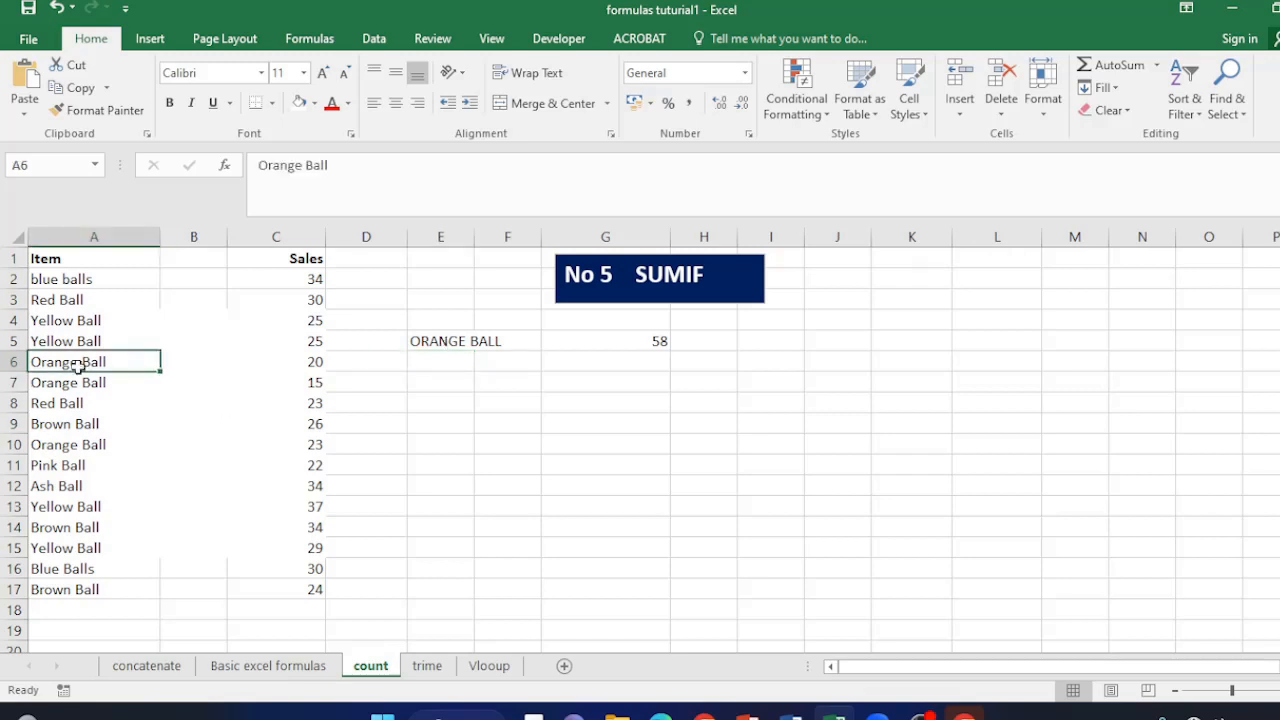
pyautogui.click(82, 382)
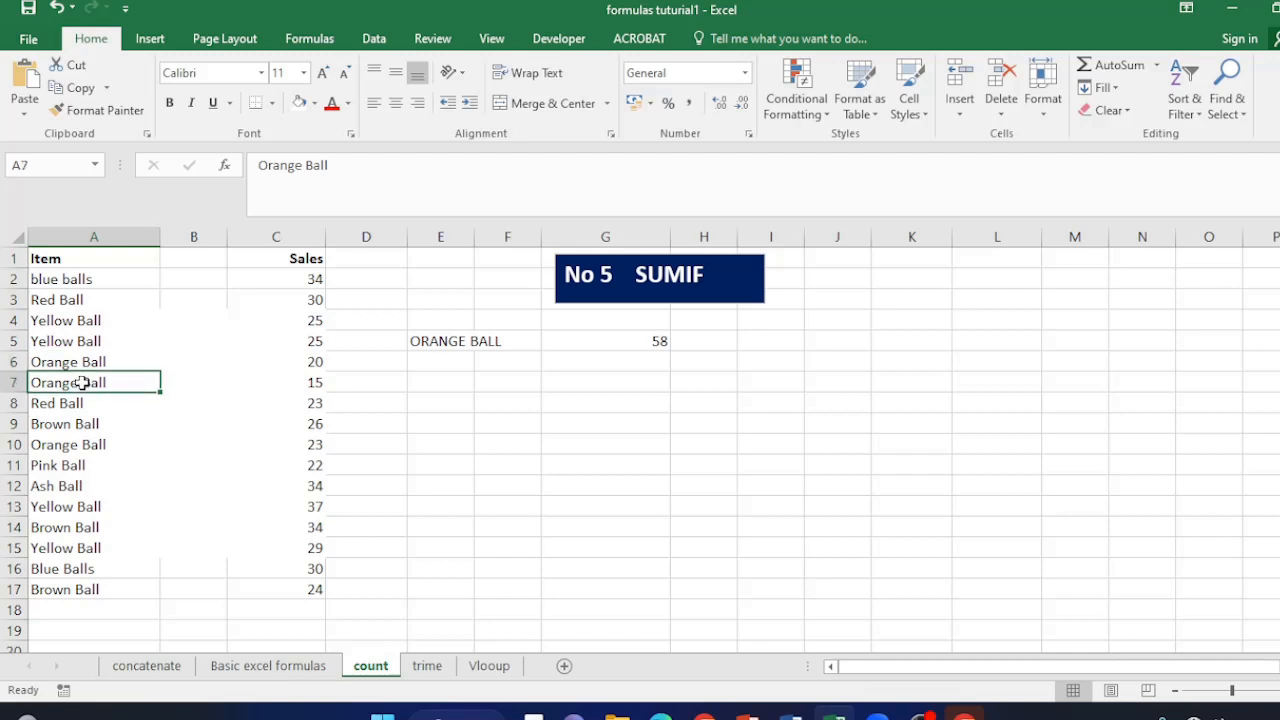
pyautogui.click(80, 446)
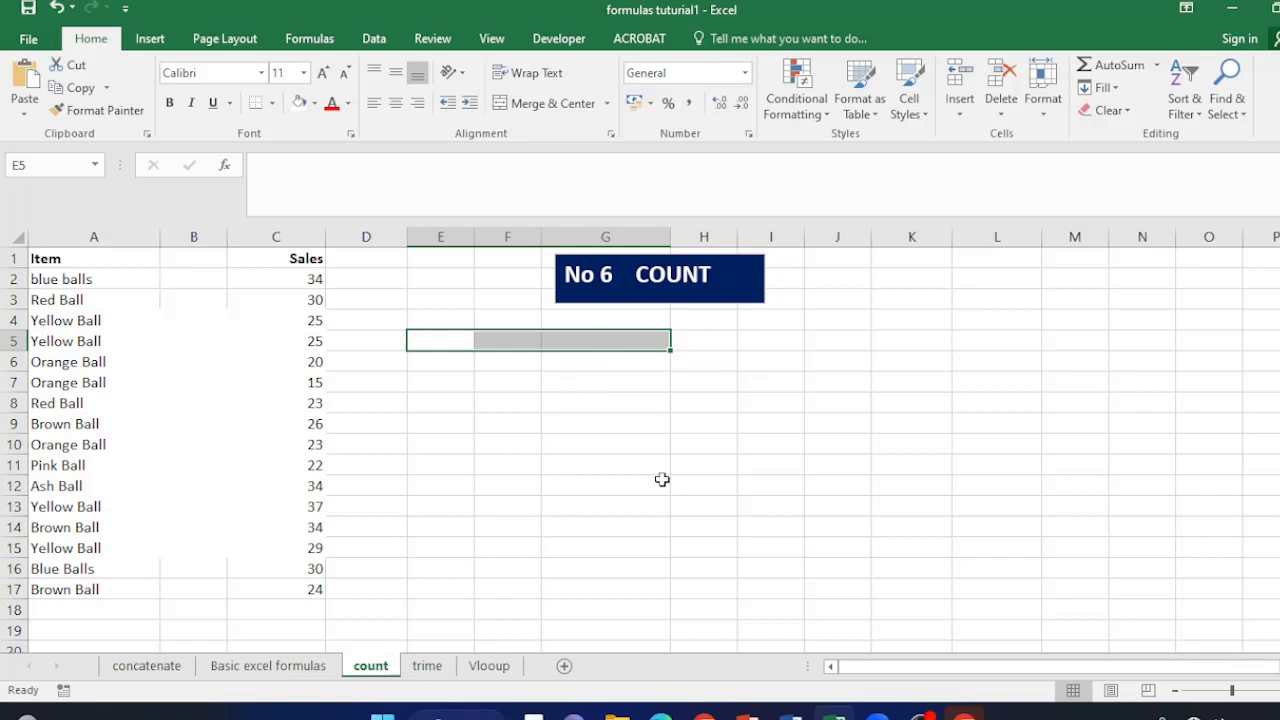
# - Enter the formula =COUNT(C2:C17) in cell G6 to count the numeric Sales entries
pyautogui.click(590, 364)
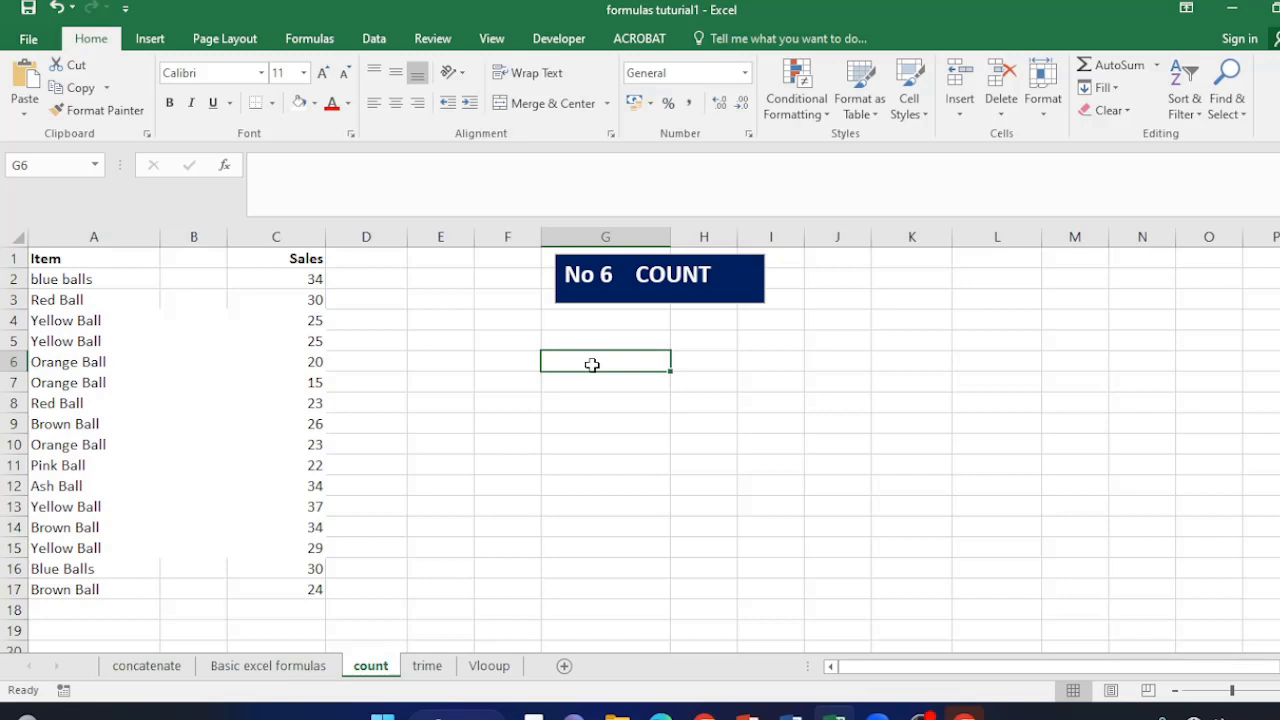
pyautogui.write('=')
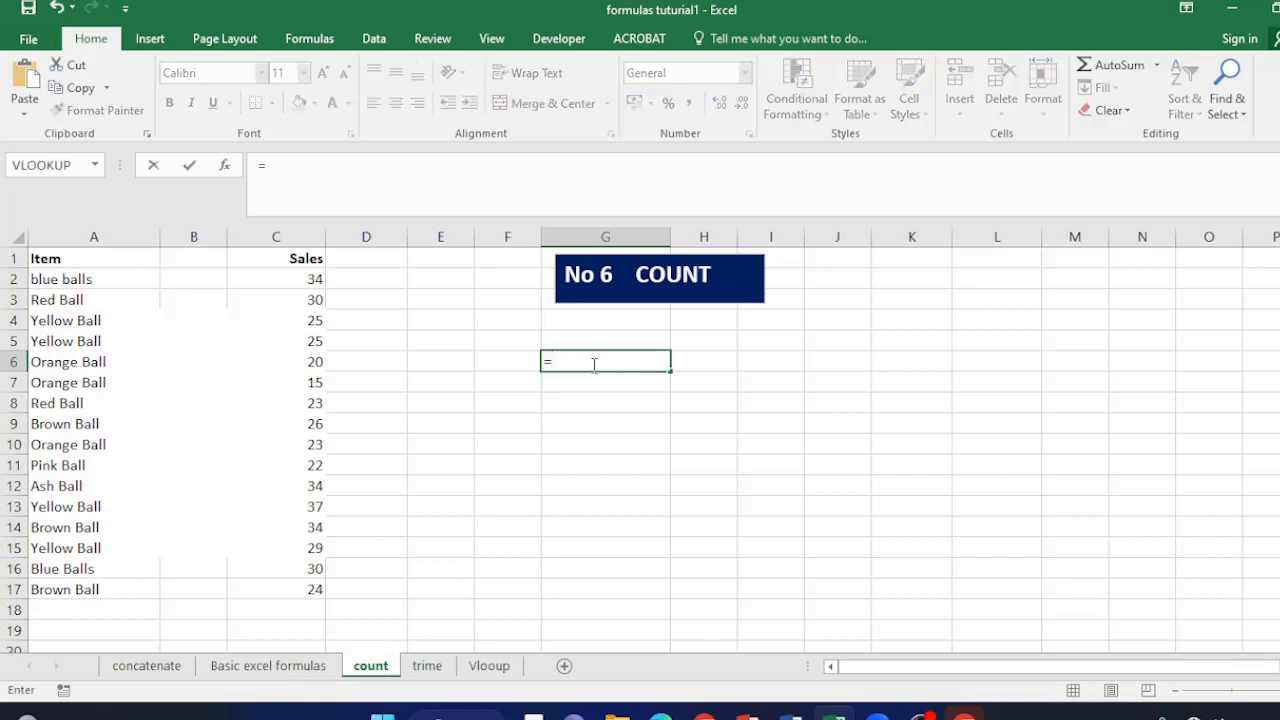
pyautogui.write('COUNT')
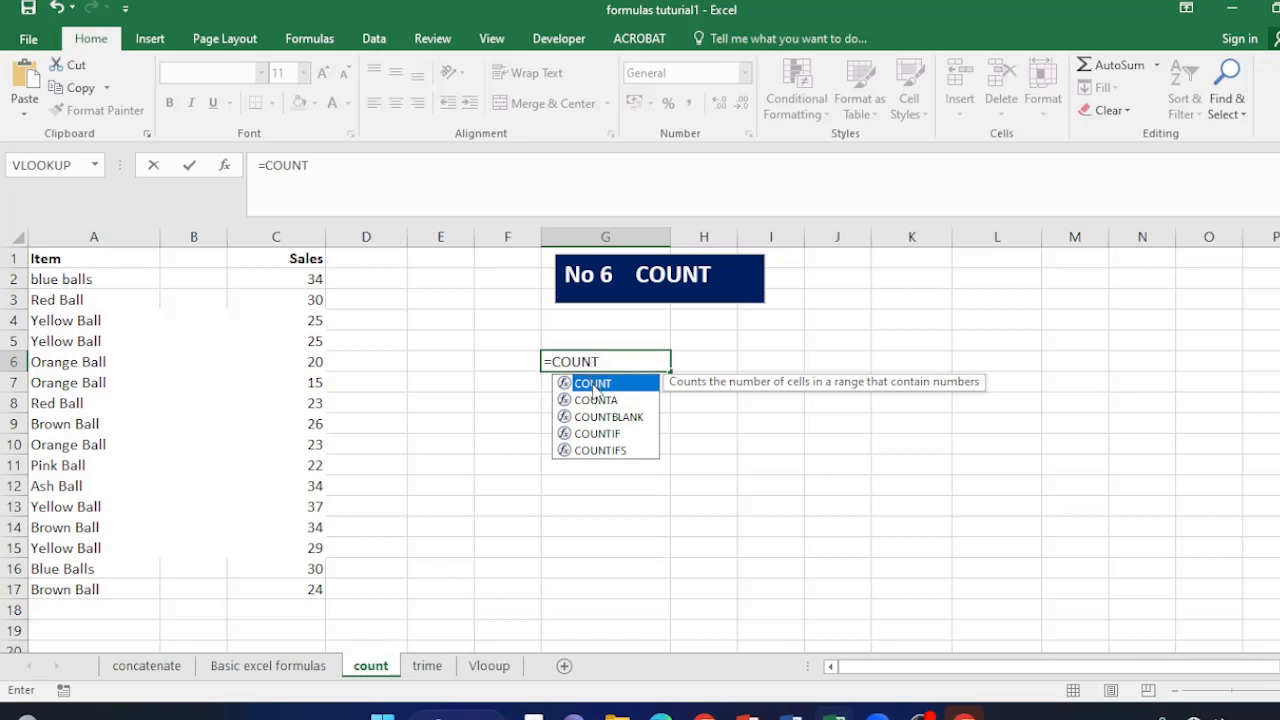
pyautogui.doubleClick(595, 384)
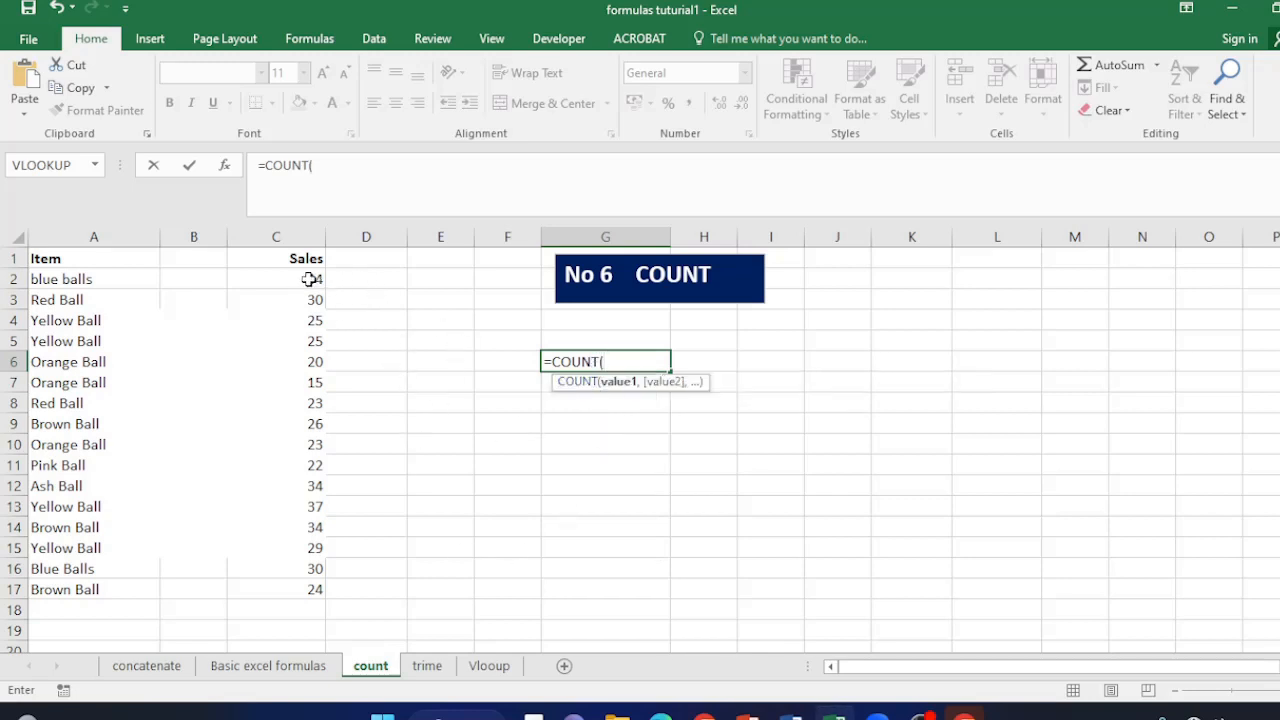
pyautogui.moveTo(311, 279); pyautogui.dragTo(323, 592)
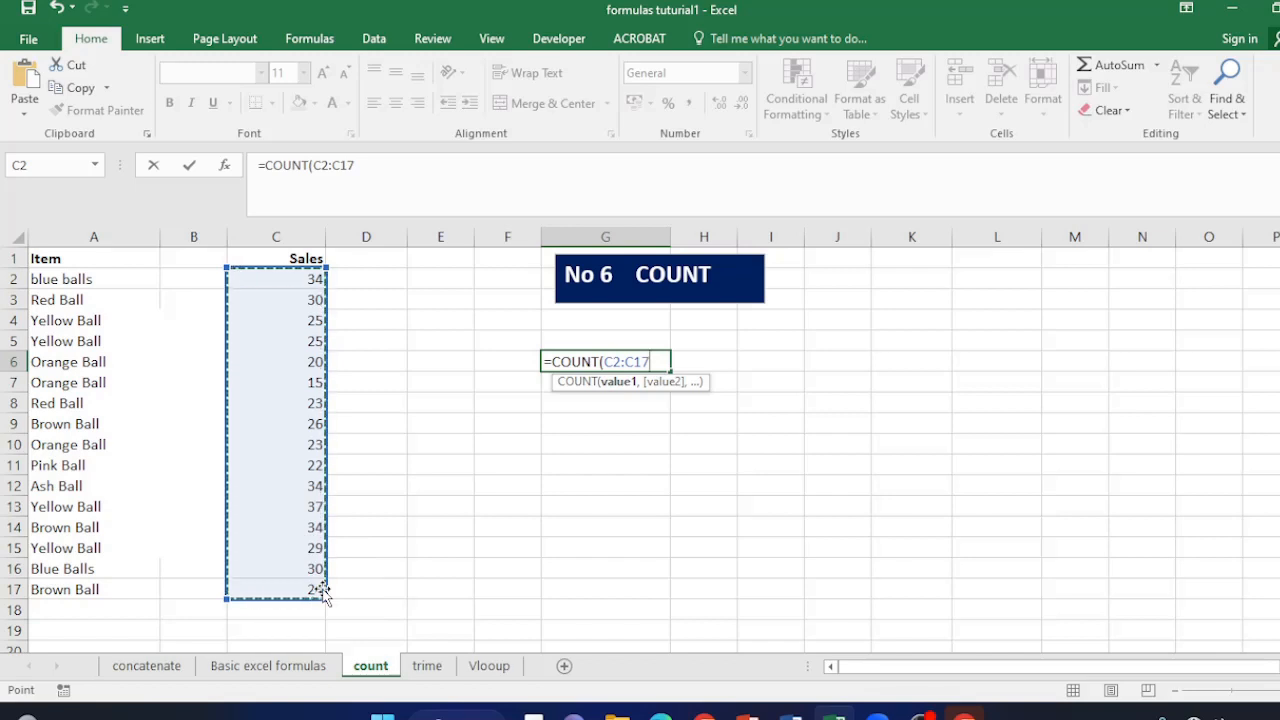
pyautogui.write(')')
pyautogui.press('Return')
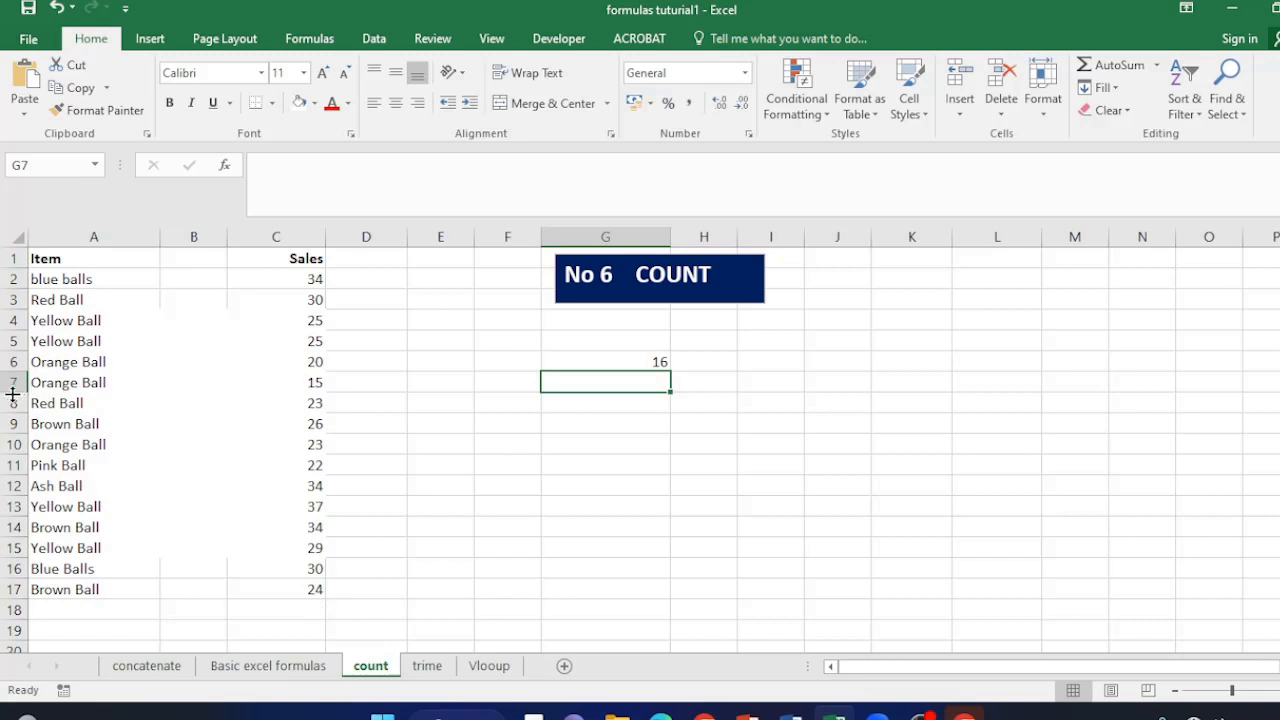
# - Replace the Sales value in cell C7 with the letter h to test how COUNT treats text
pyautogui.click(316, 387)
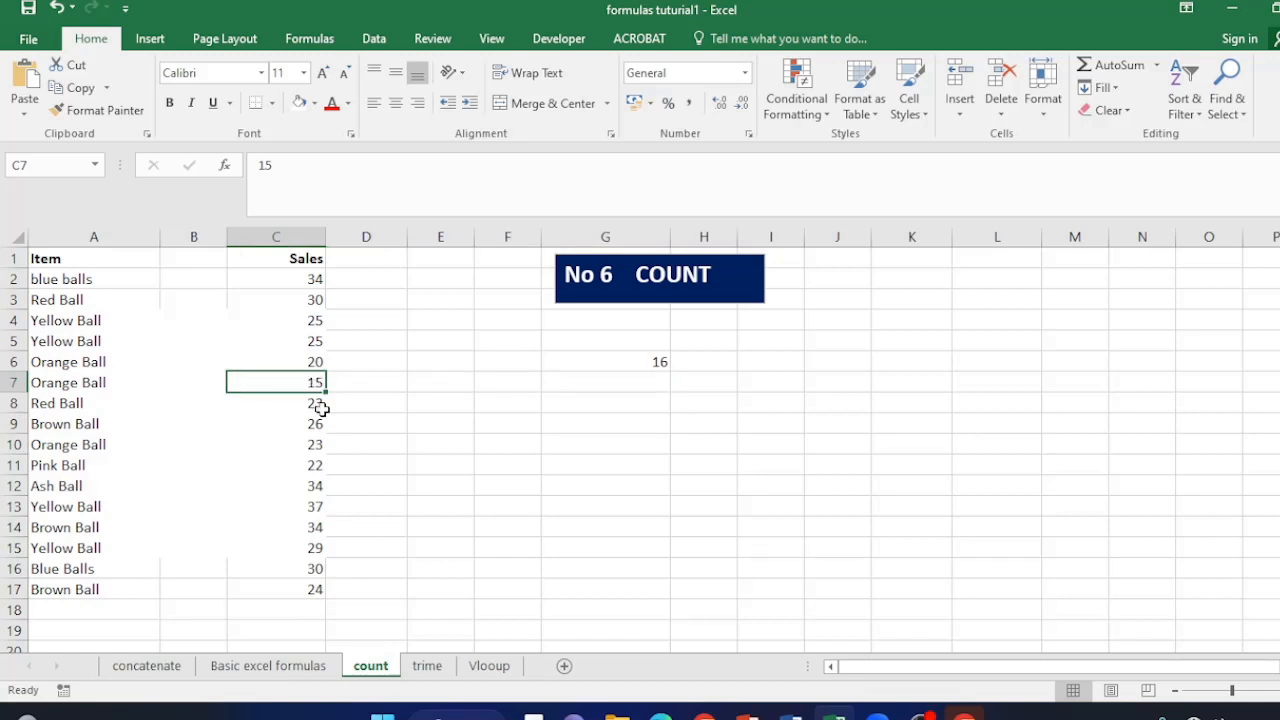
pyautogui.write('h')
pyautogui.press('BackSpace')
pyautogui.write('h')
pyautogui.press('Return')
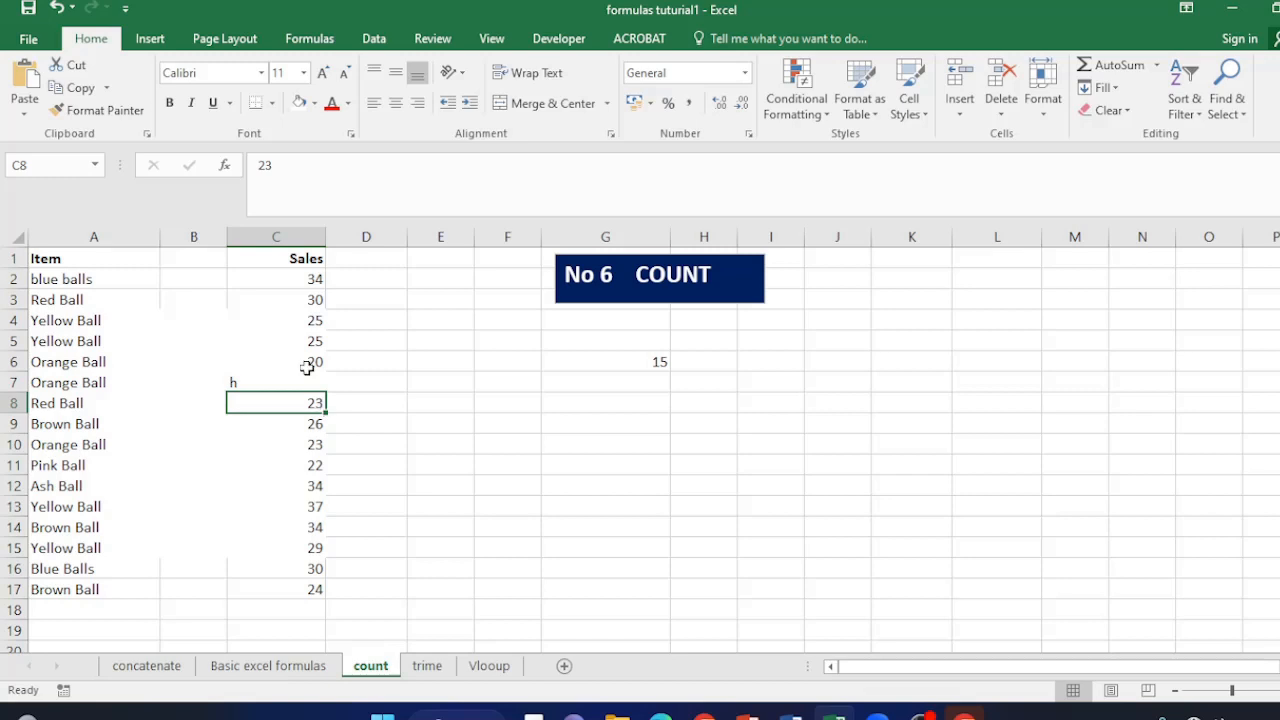
# - Set the Sales value in cell C7 back to 15
pyautogui.click(283, 383)
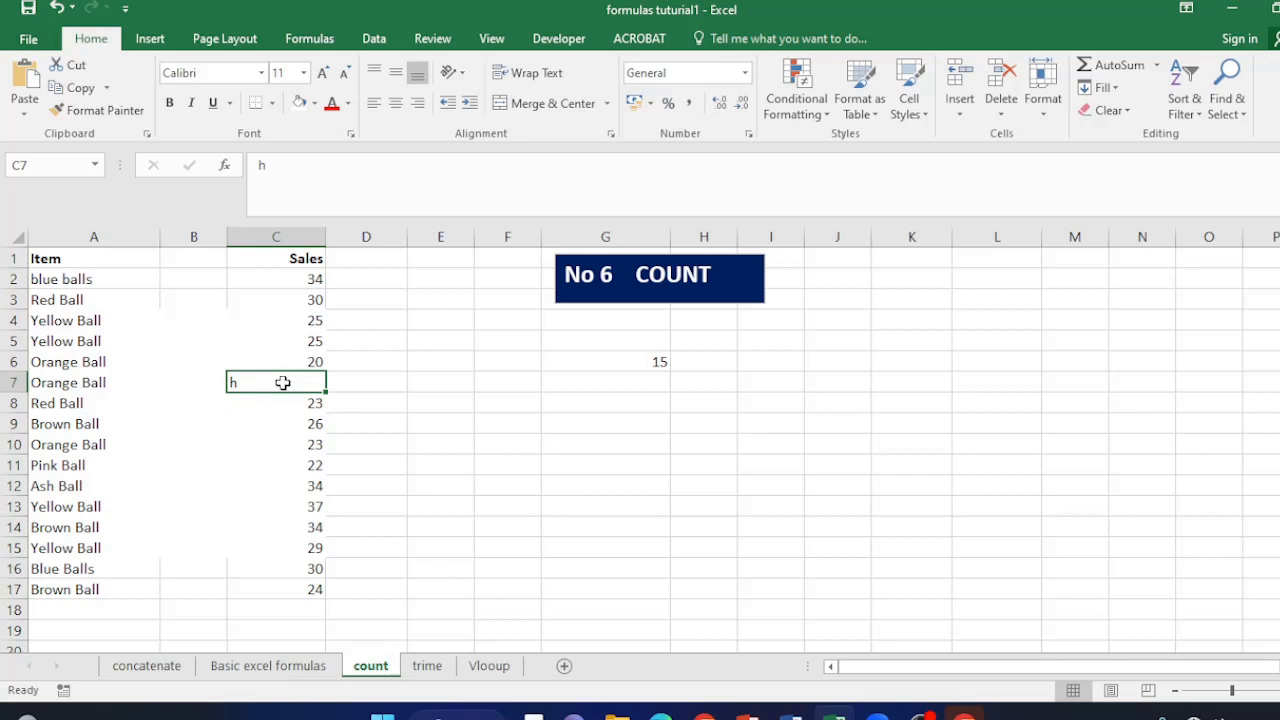
pyautogui.write('15')
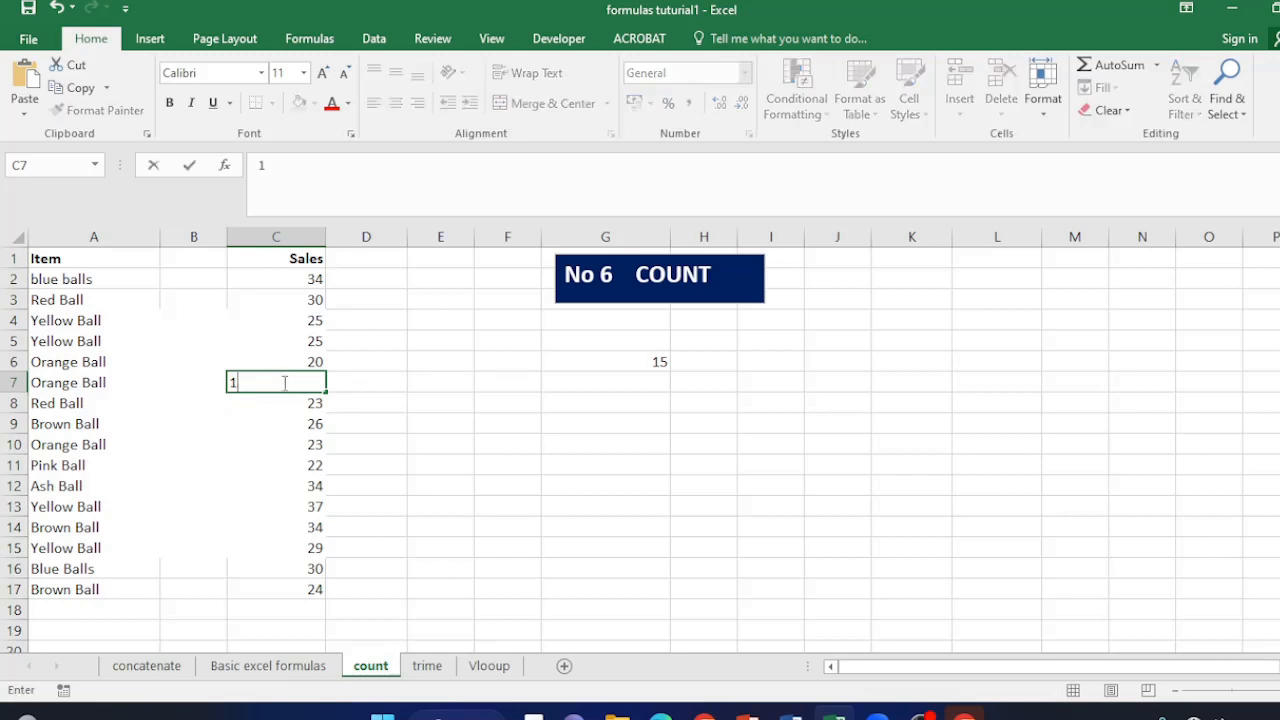
pyautogui.press('Return')
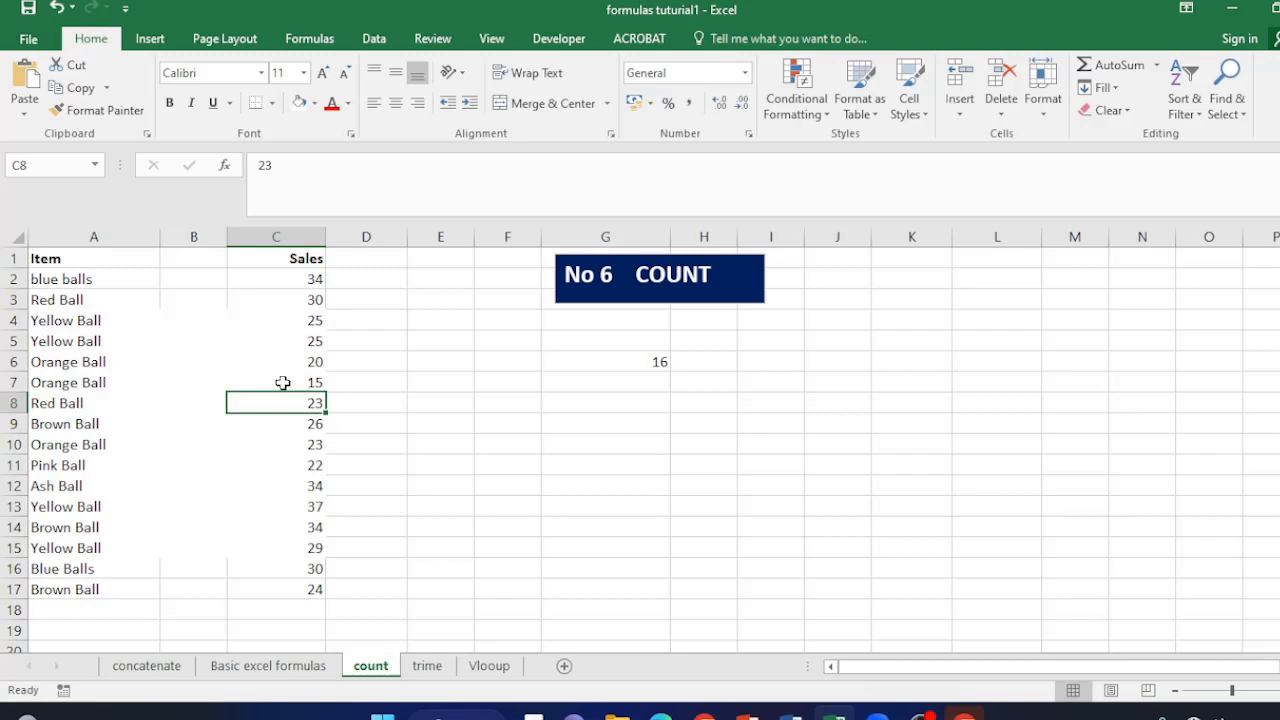
pyautogui.click(731, 447)
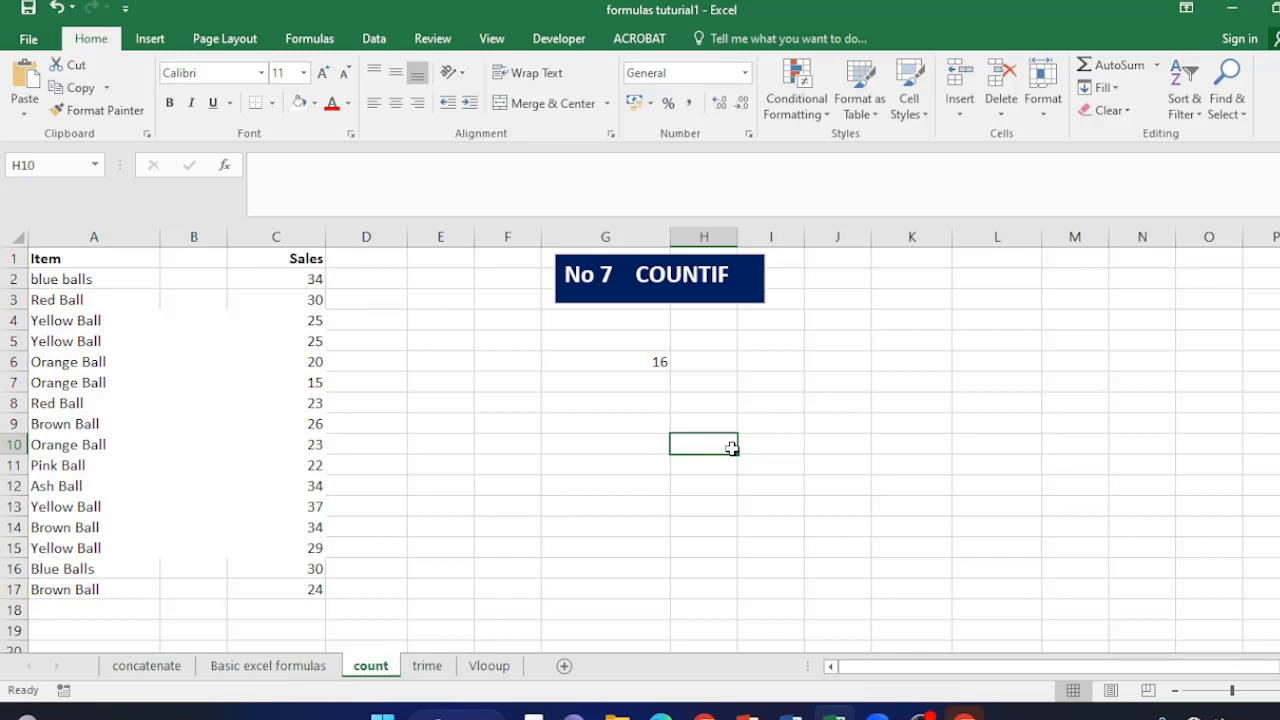
# - Replace the COUNT formula in cell G6 with =COUNTIF(A2:A17,E6), using E6 as the criterion cell
pyautogui.click(638, 368)
pyautogui.press('Delete')
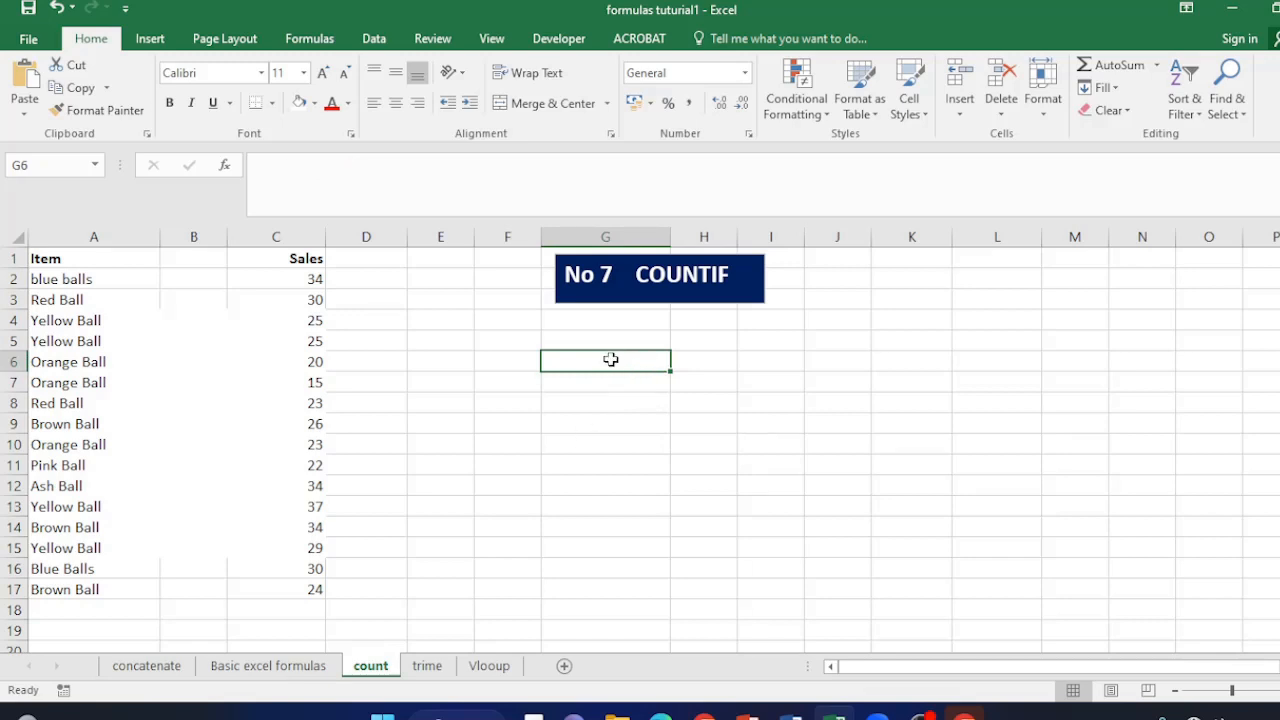
pyautogui.write('=')
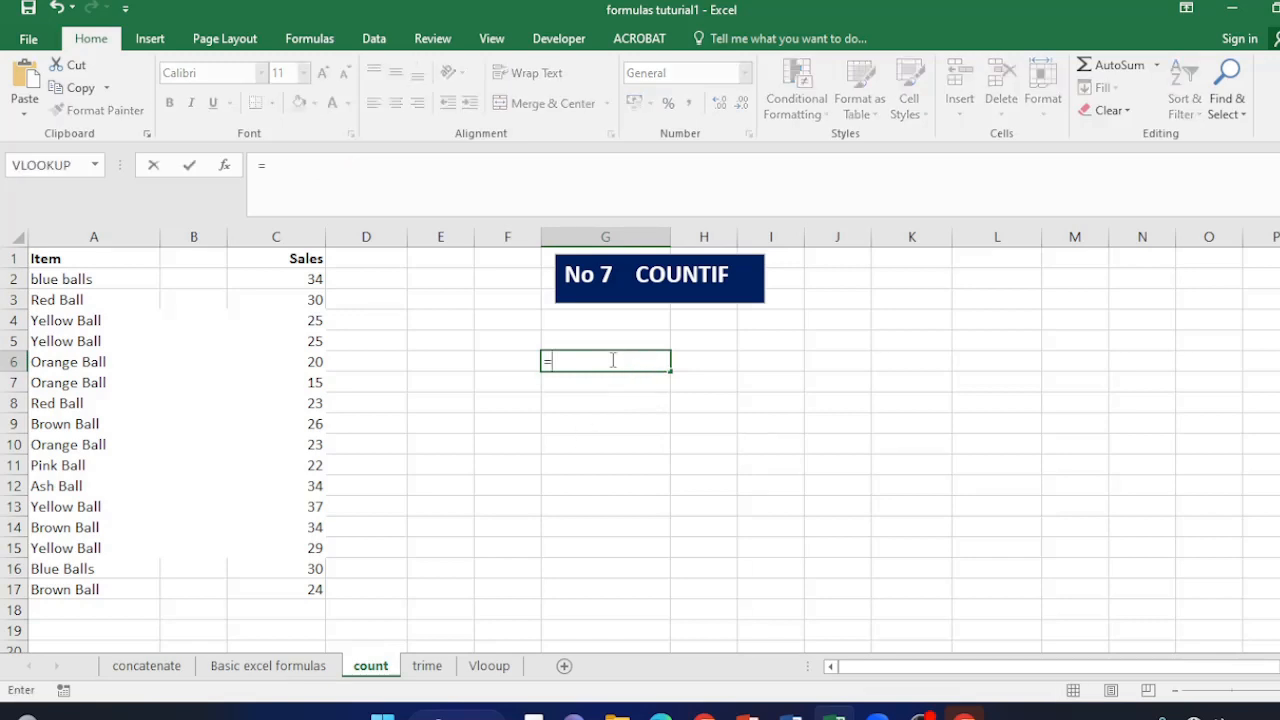
pyautogui.write('COUNT')
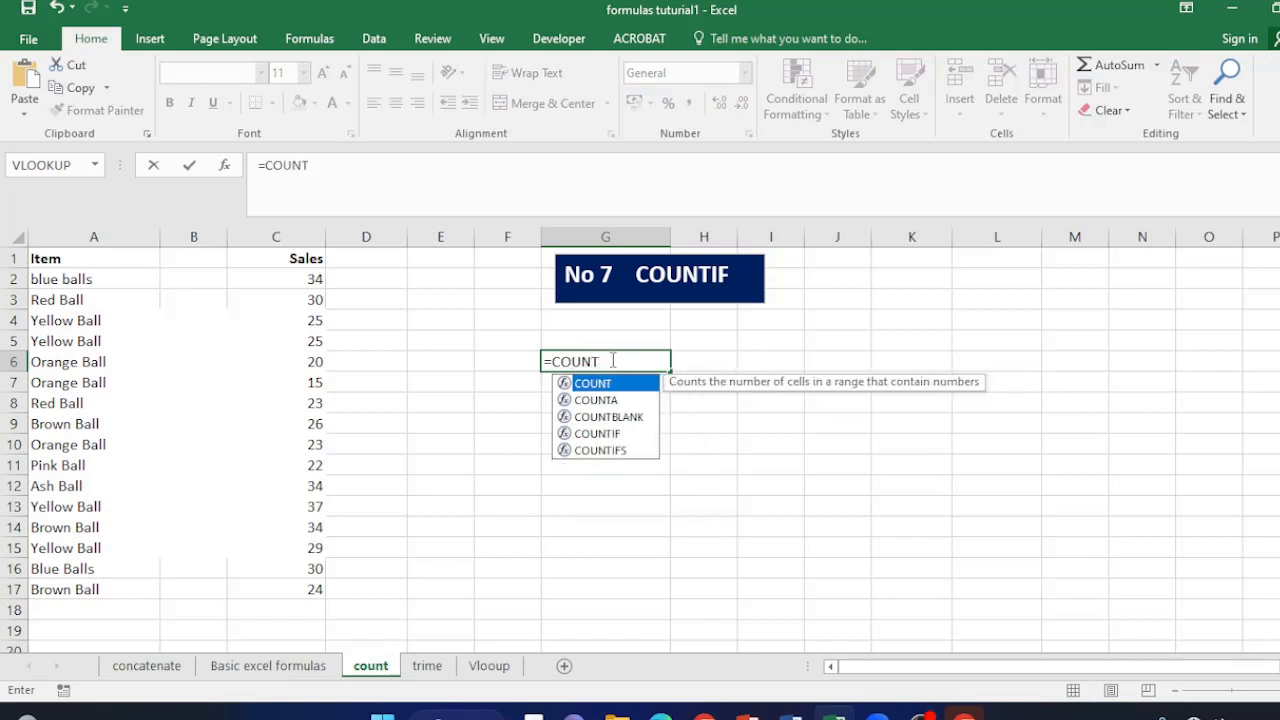
pyautogui.doubleClick(599, 434)
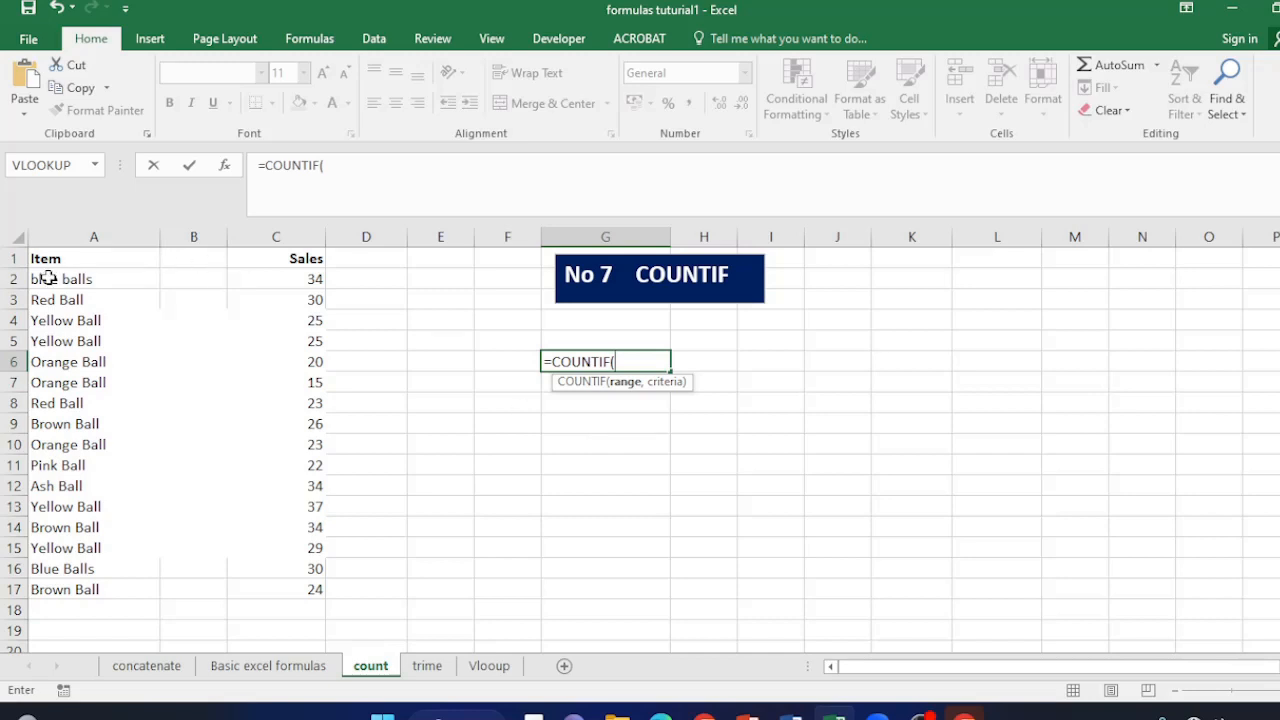
pyautogui.moveTo(48, 278); pyautogui.dragTo(58, 591)
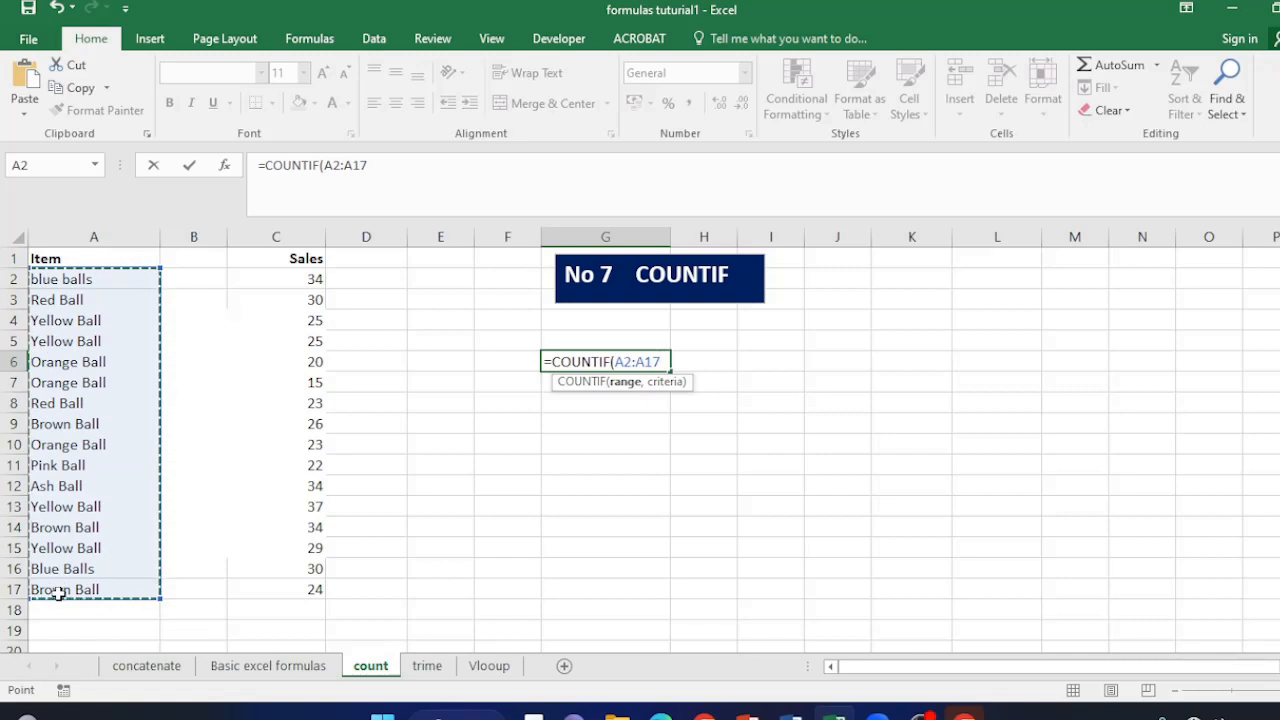
pyautogui.write(',')
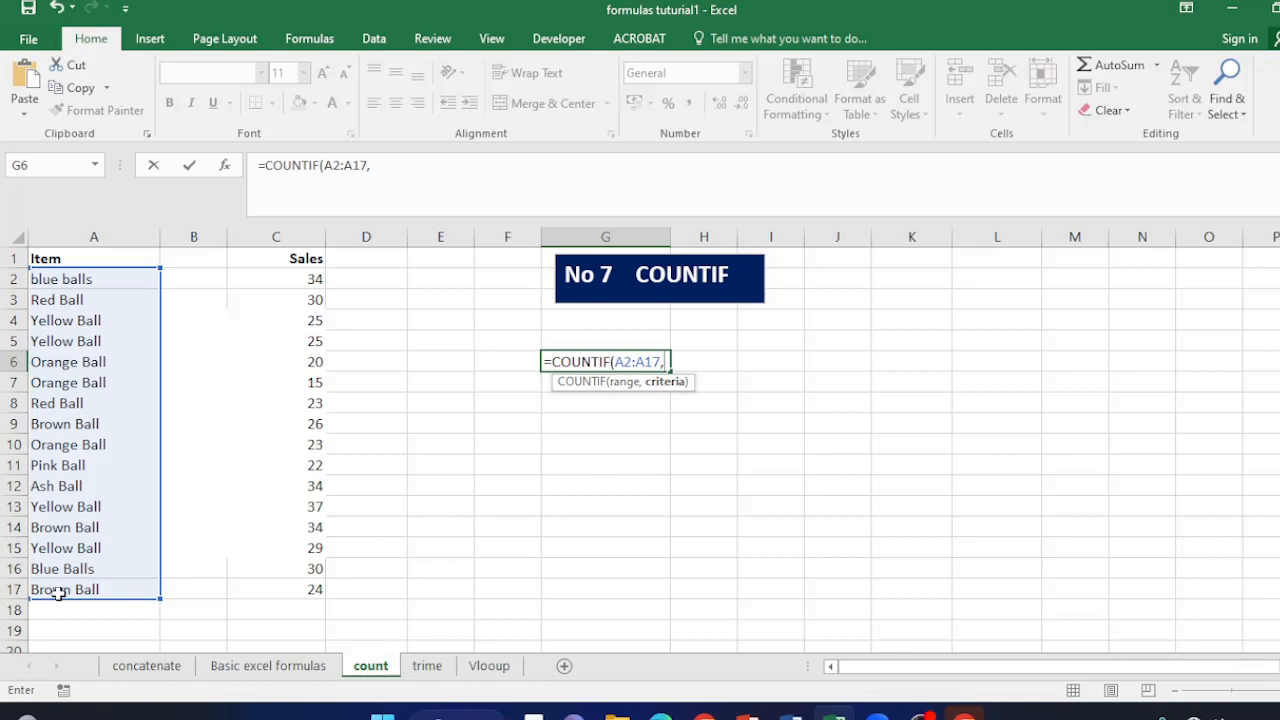
pyautogui.click(435, 364)
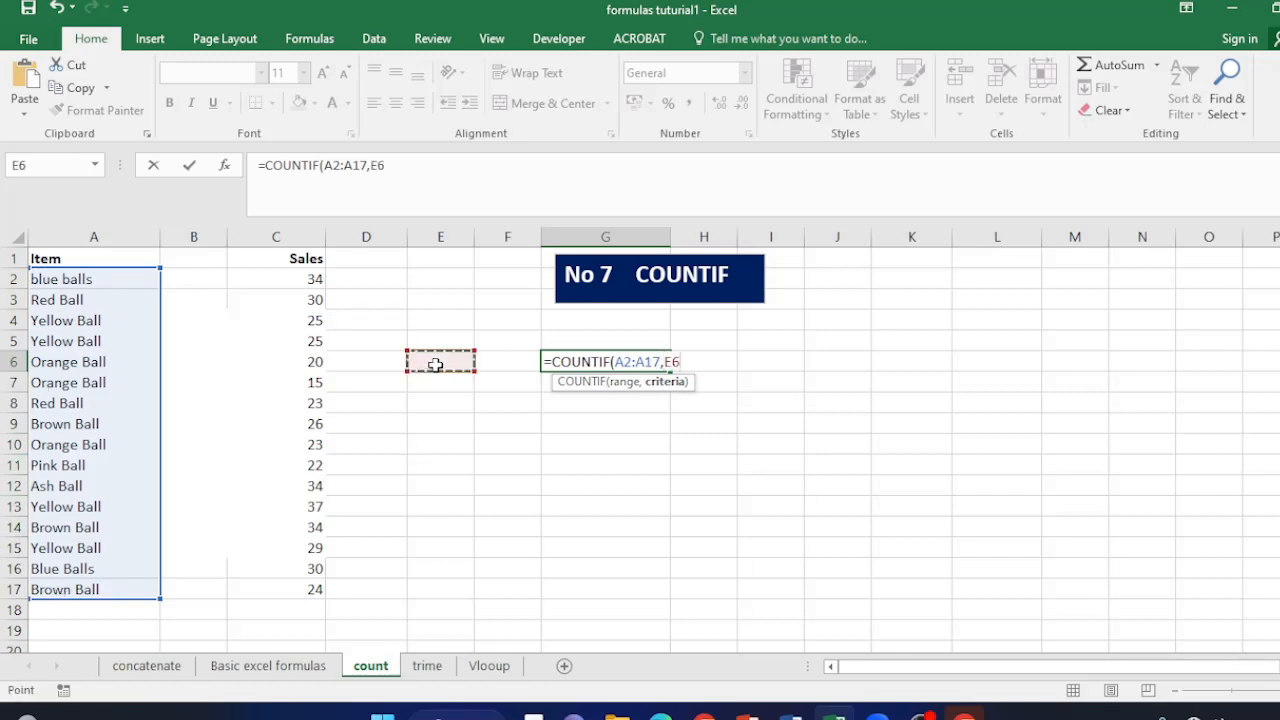
pyautogui.write(')')
pyautogui.press('Return')
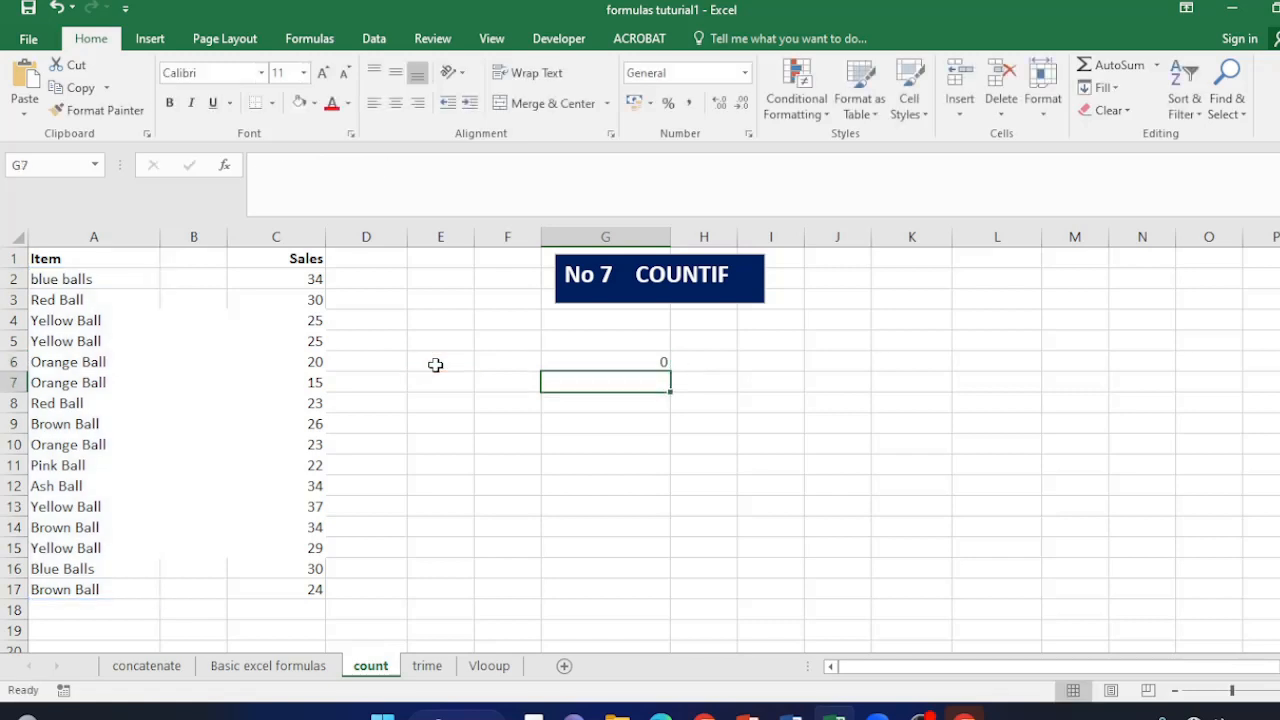
# - Enter ORANGE BALL in cell E6 as the COUNTIF criterion
pyautogui.click(442, 362)
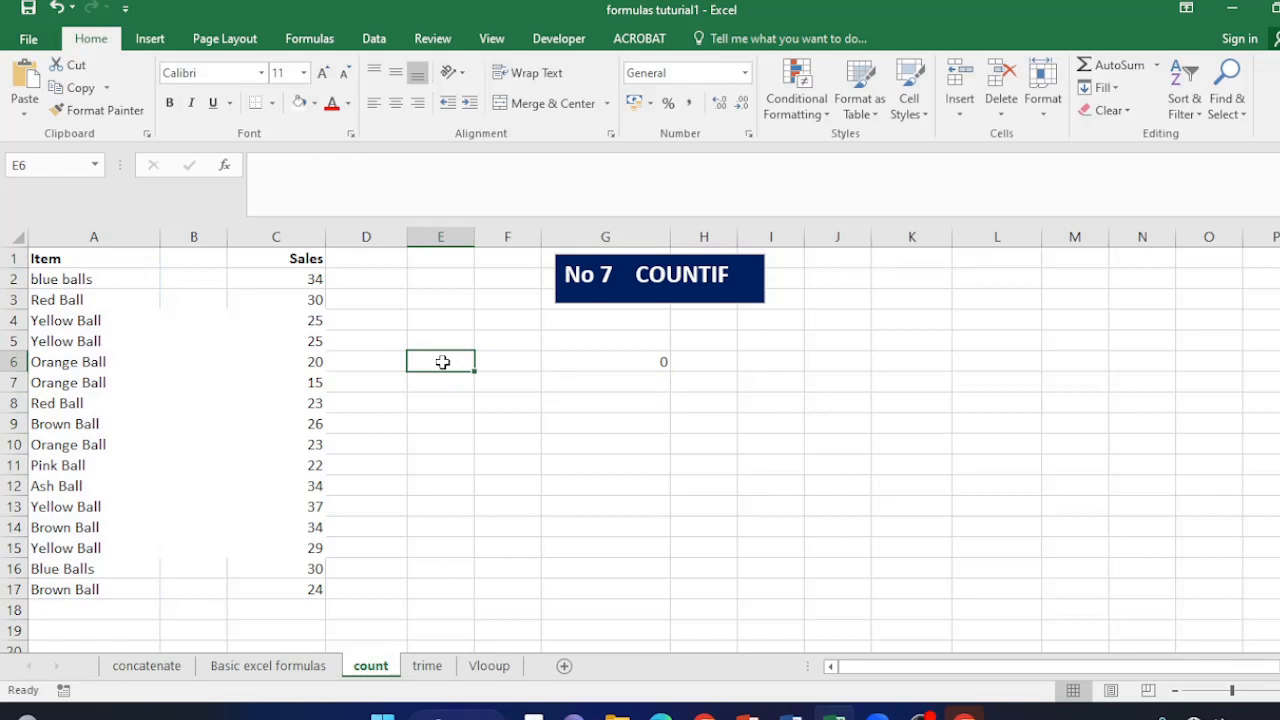
pyautogui.write('ORANGE BALL')
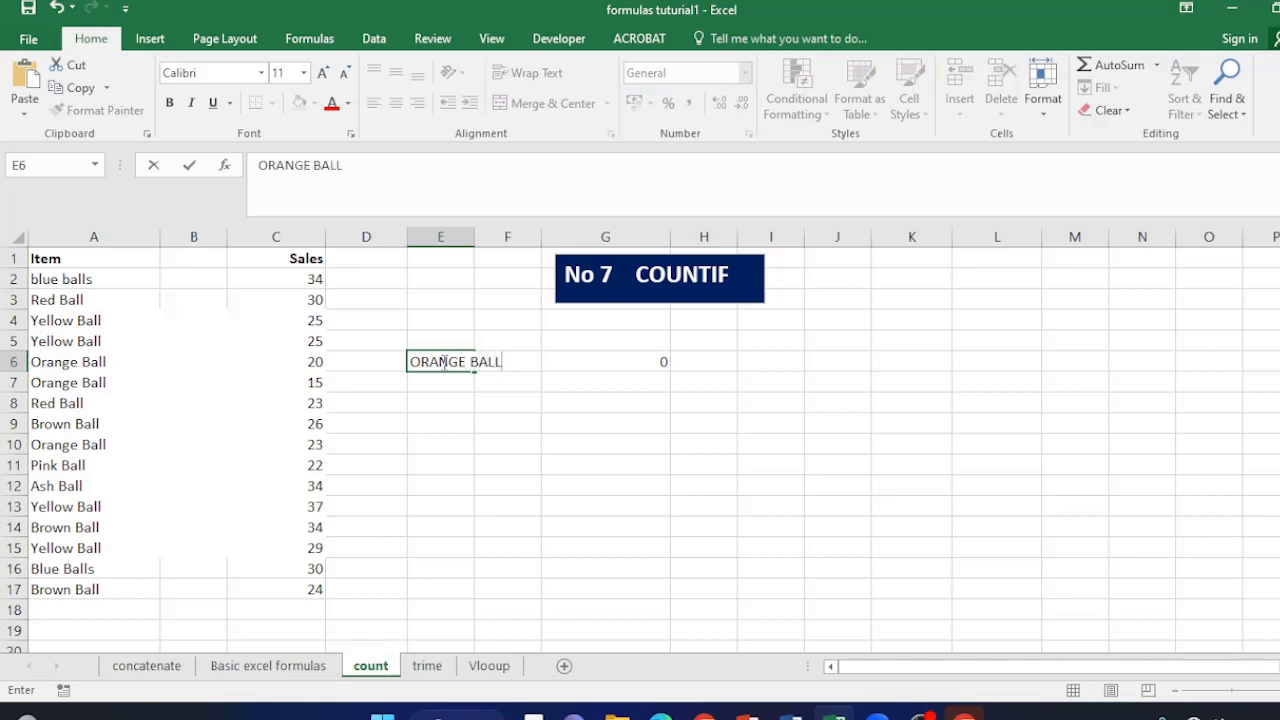
pyautogui.press('Return')
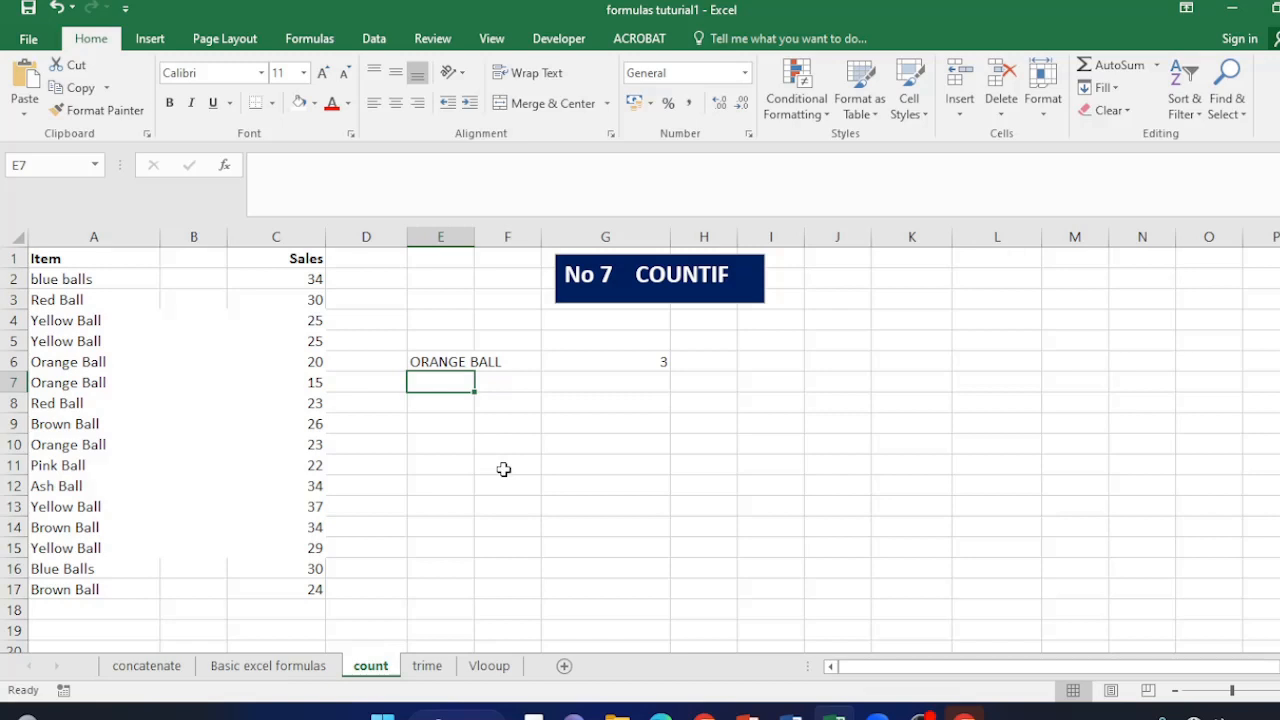
# - Change the COUNTIF criterion in cell E6 to YELLOW BALL
pyautogui.click(430, 362)
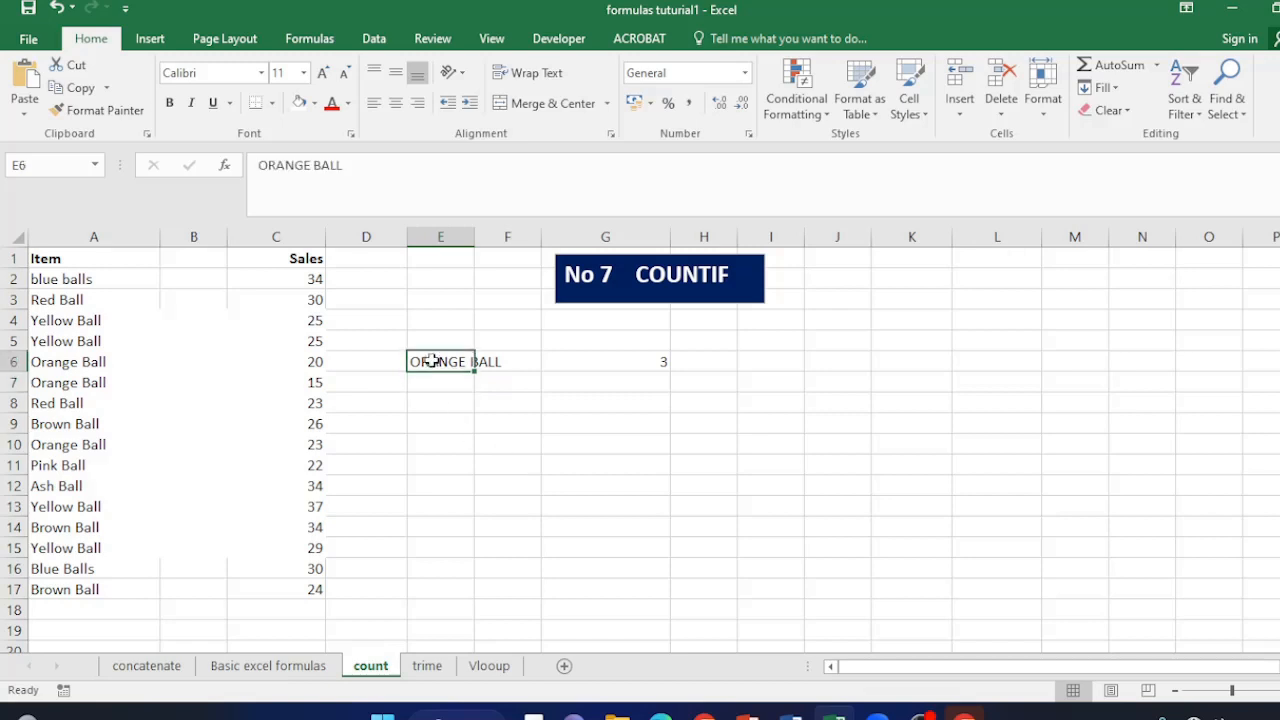
pyautogui.moveTo(308, 165); pyautogui.dragTo(257, 166)
pyautogui.write('YELLOW')
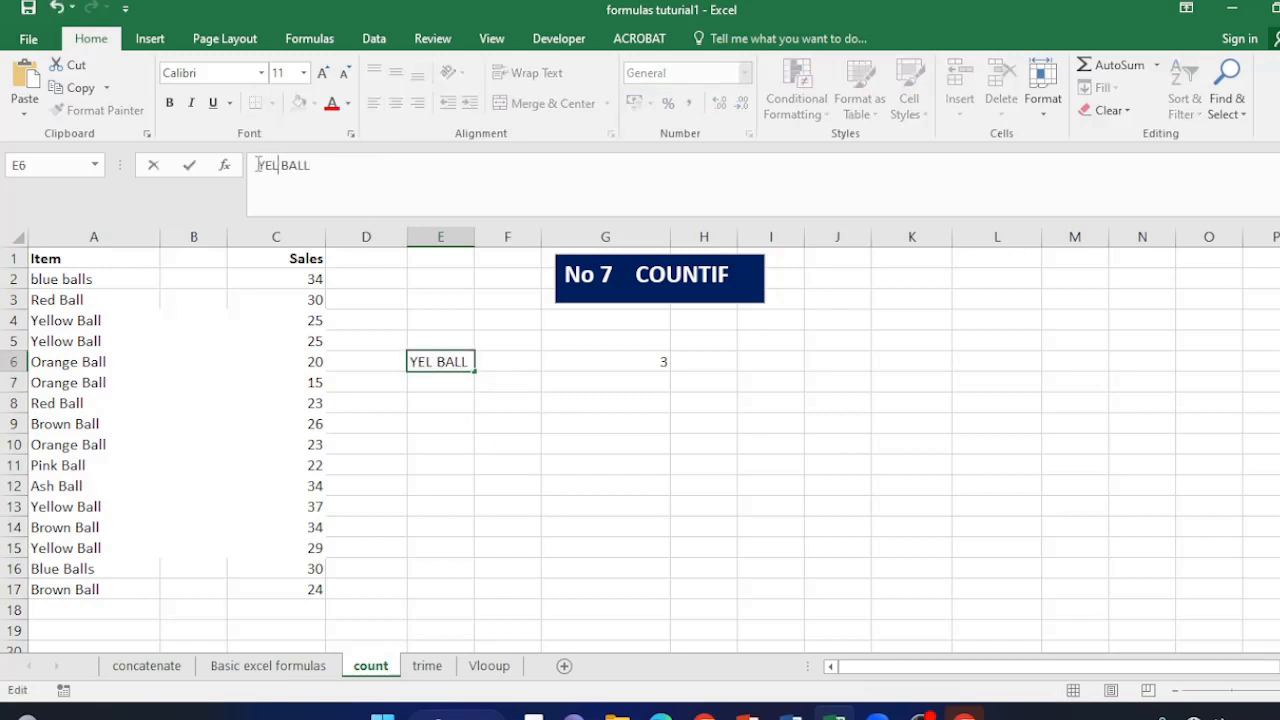
pyautogui.press('Return')
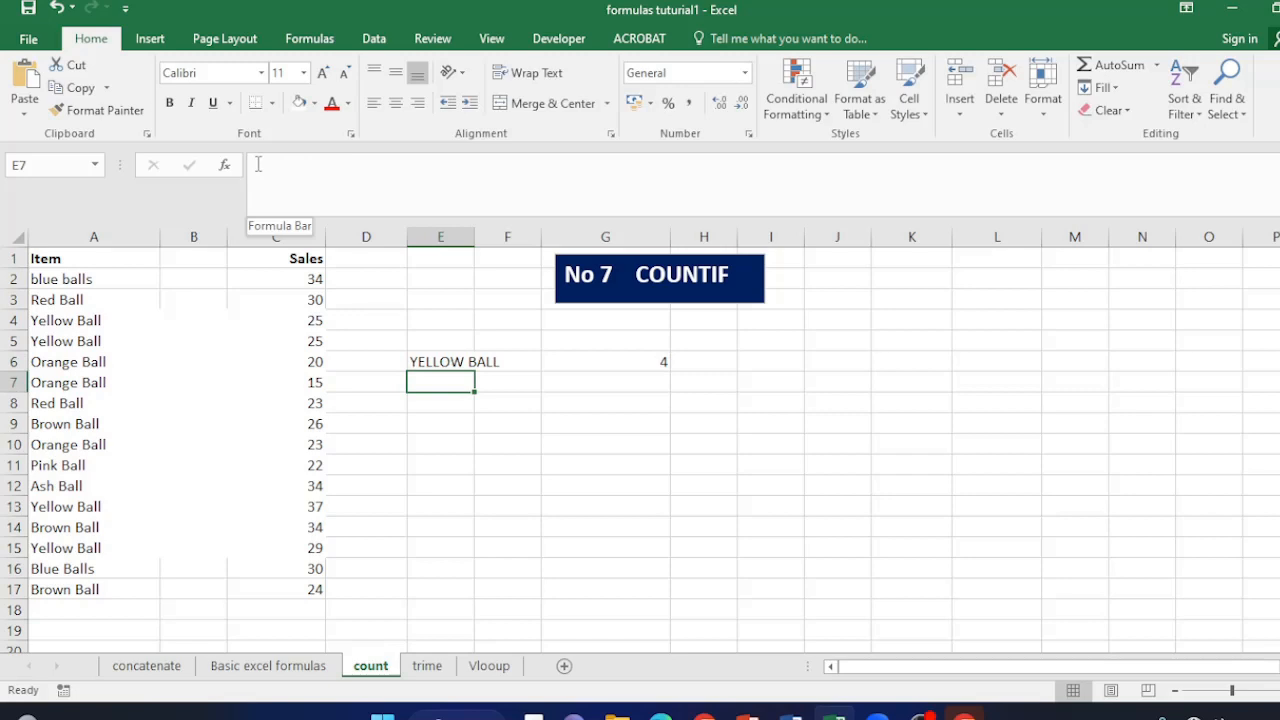
# - Change the COUNTIF criterion in cell E6 to PINK BALL
pyautogui.click(422, 364)
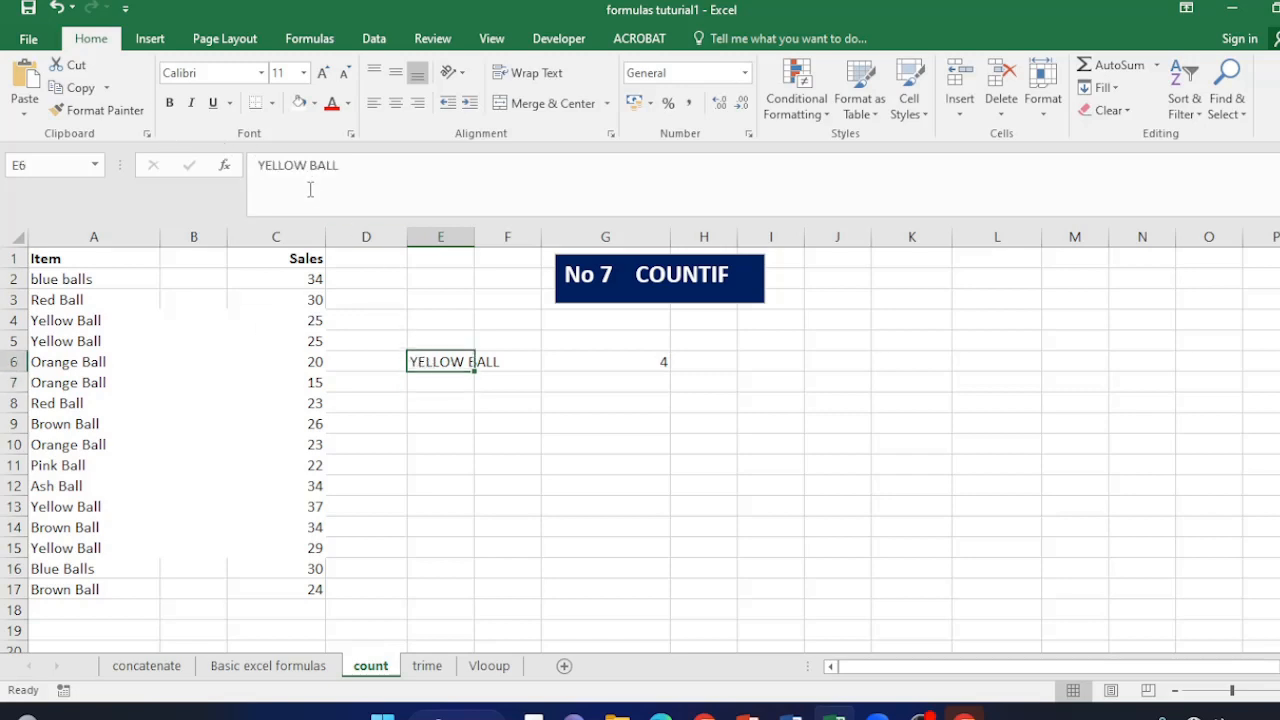
pyautogui.moveTo(308, 166); pyautogui.dragTo(256, 166)
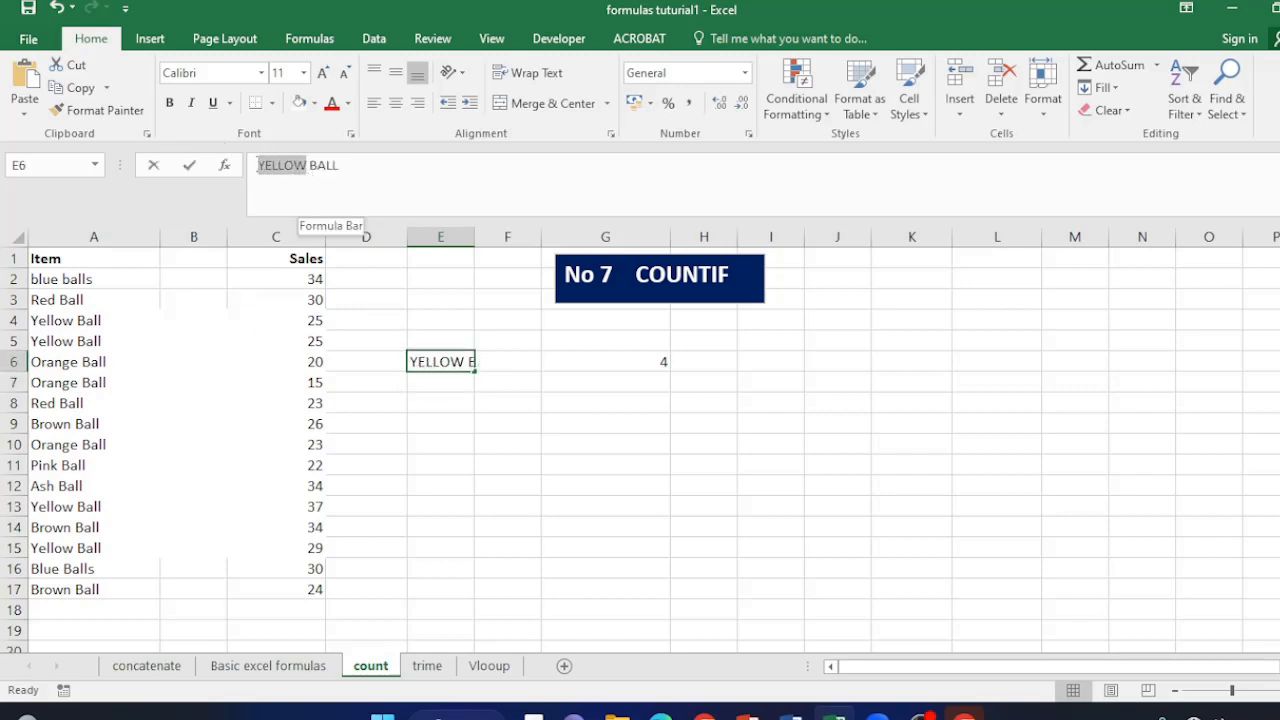
pyautogui.write('PINK')
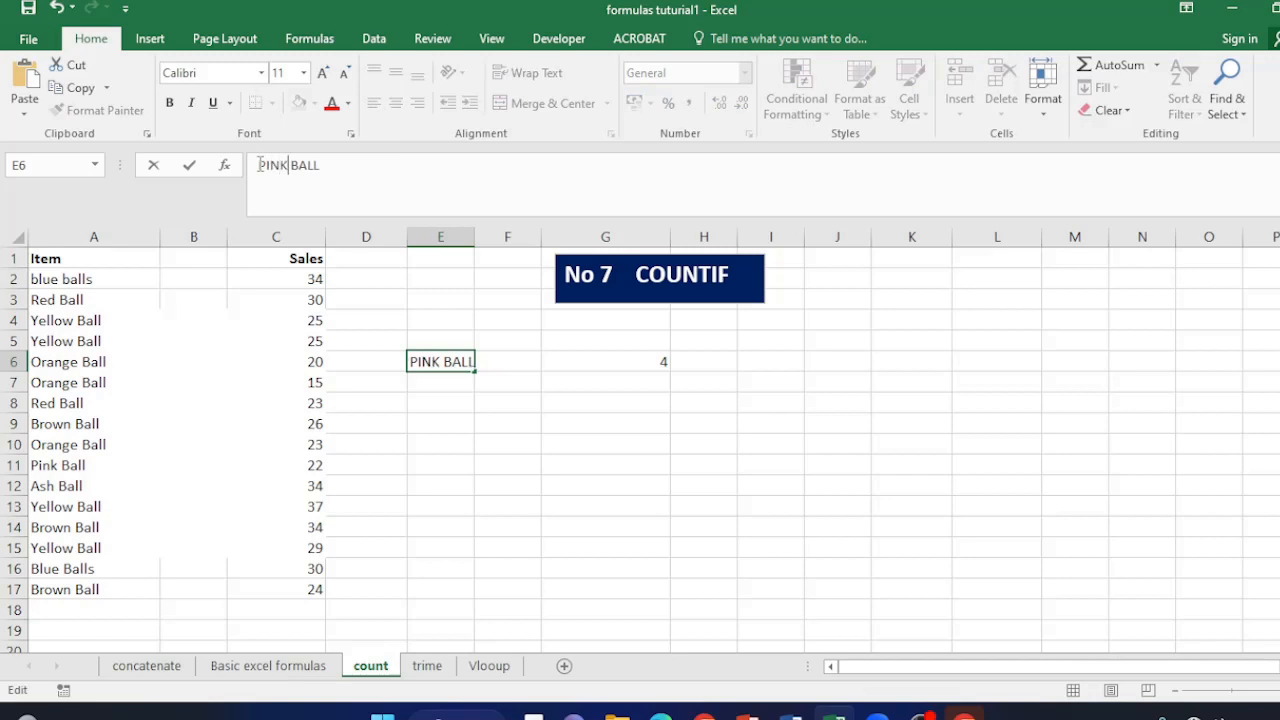
pyautogui.press('Return')
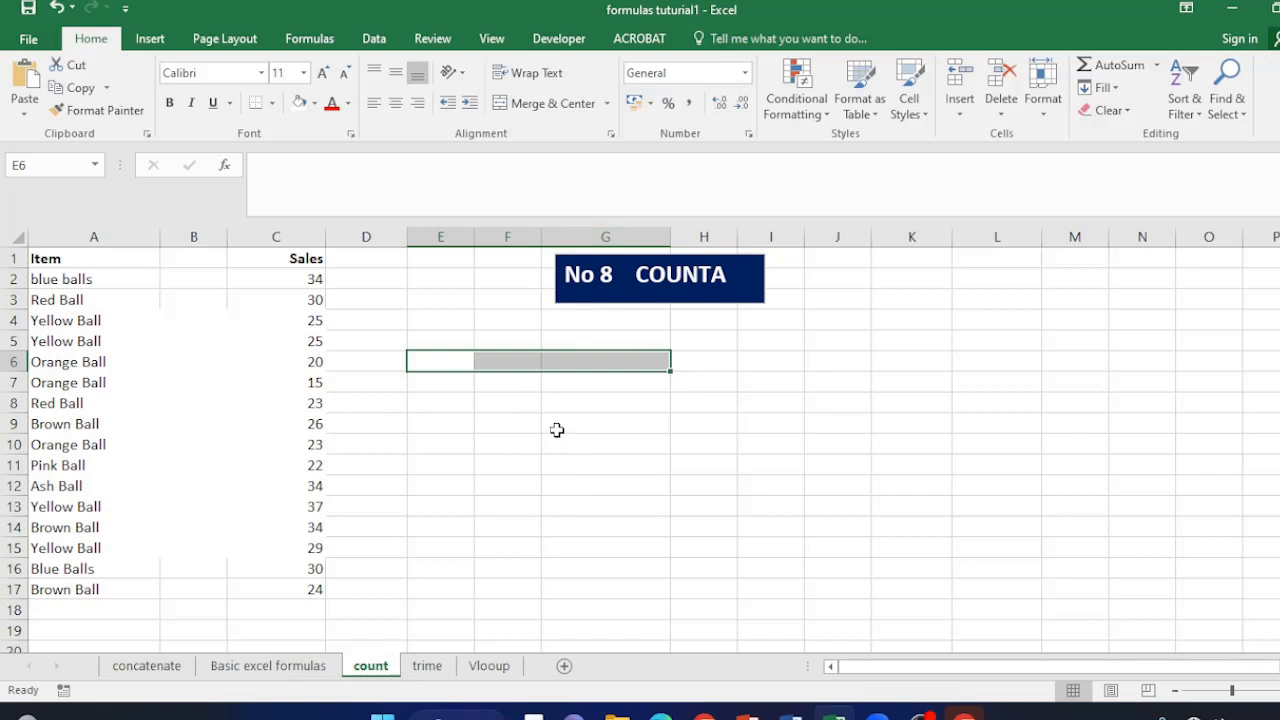
# - Fill cells K5:K9 with mixed sample data: 23, a first name, 45, and two more first names
pyautogui.click(918, 345)
pyautogui.write('23')
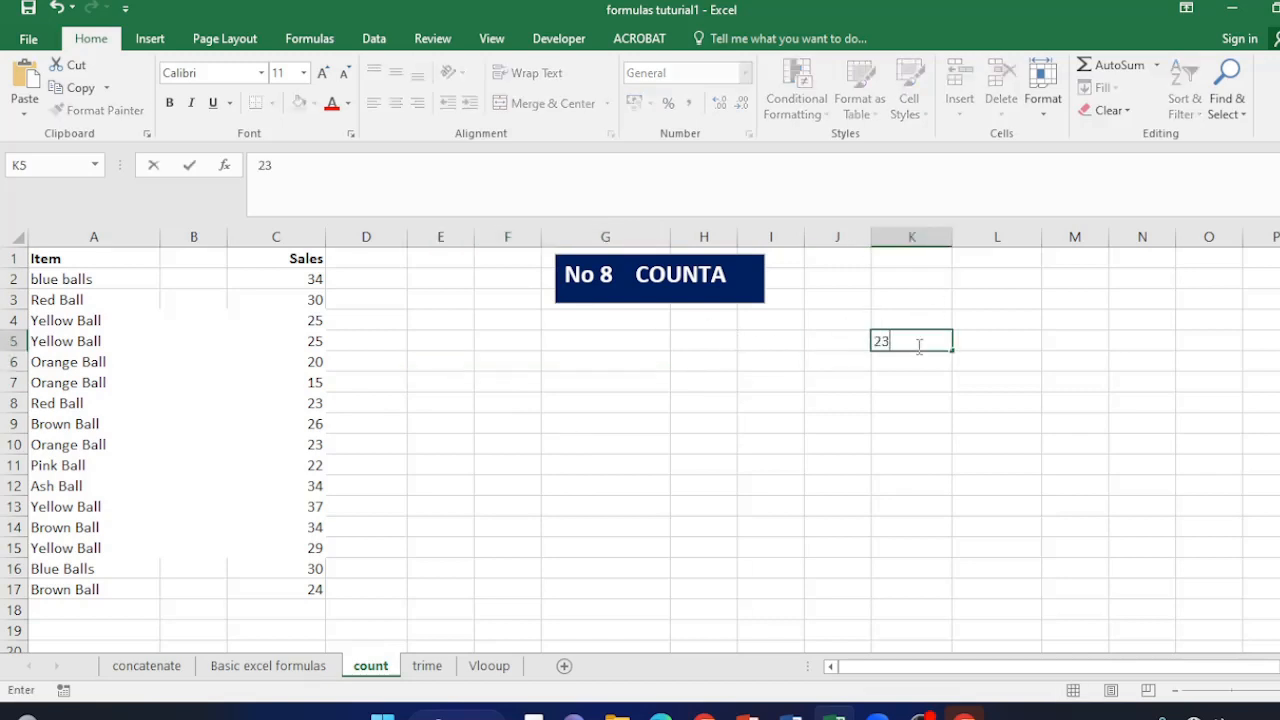
pyautogui.press('Return')
pyautogui.write('JAME')
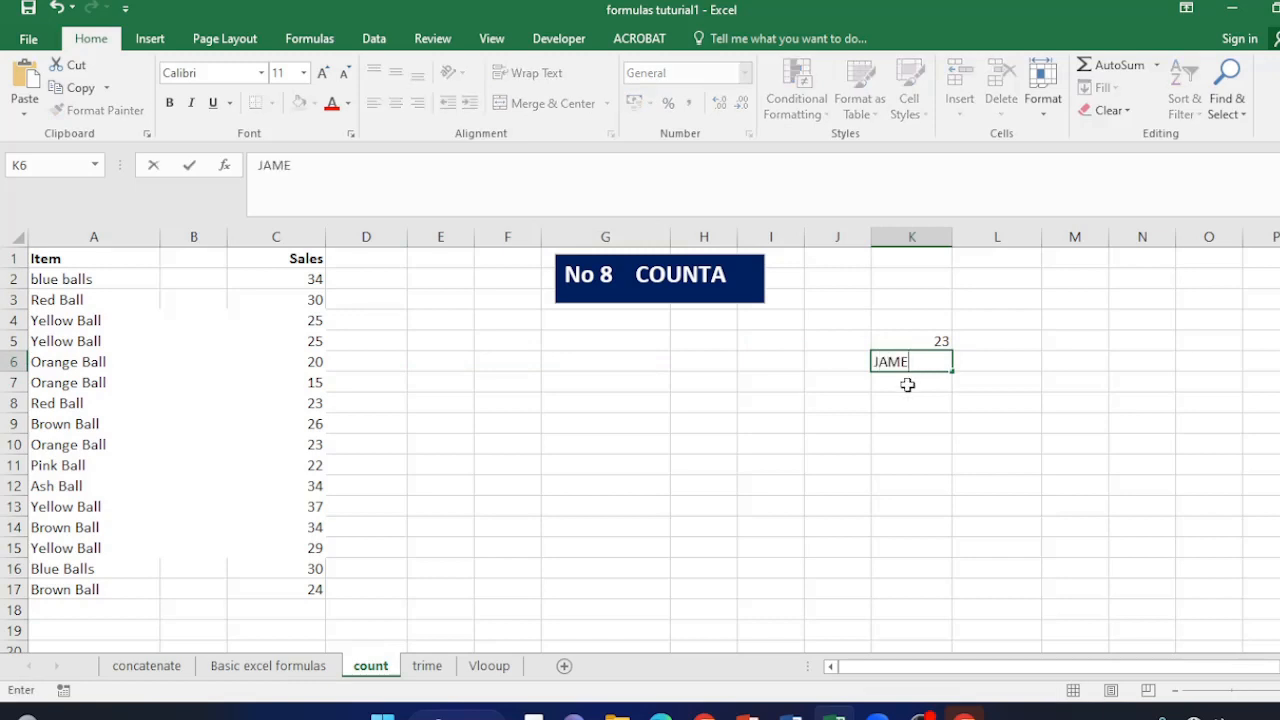
pyautogui.press('Return')
pyautogui.write('45')
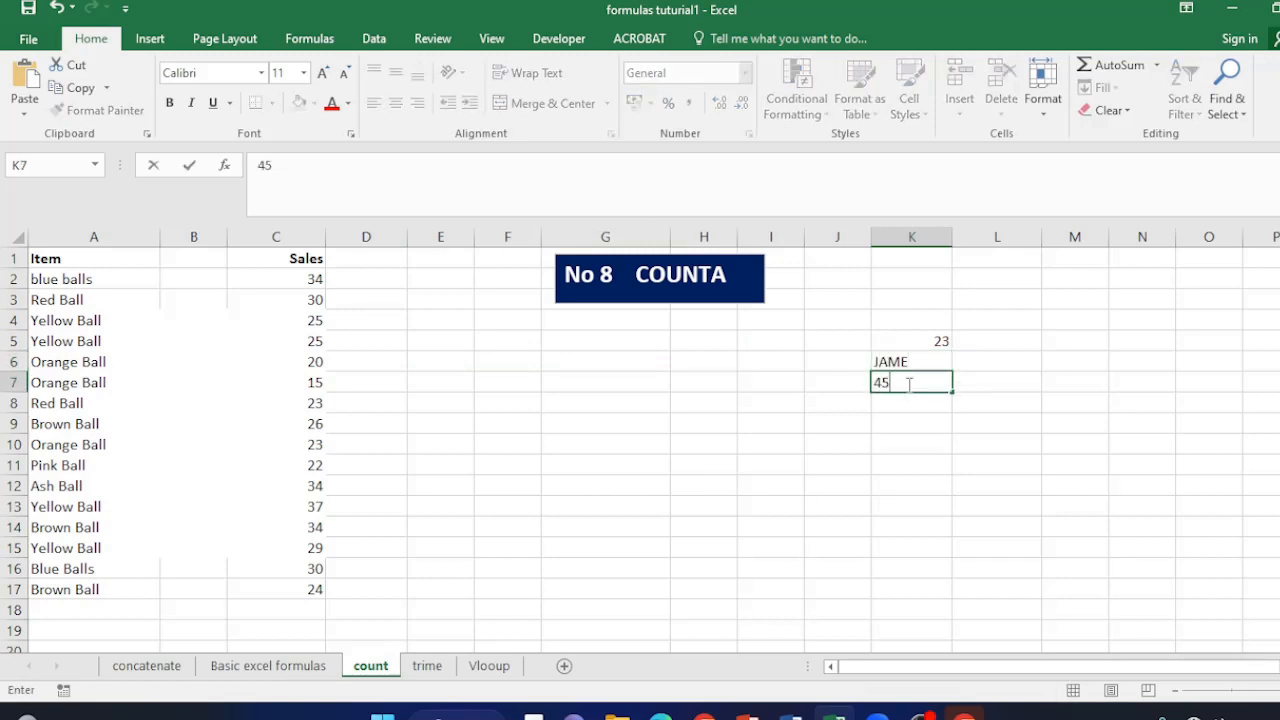
pyautogui.press('Return')
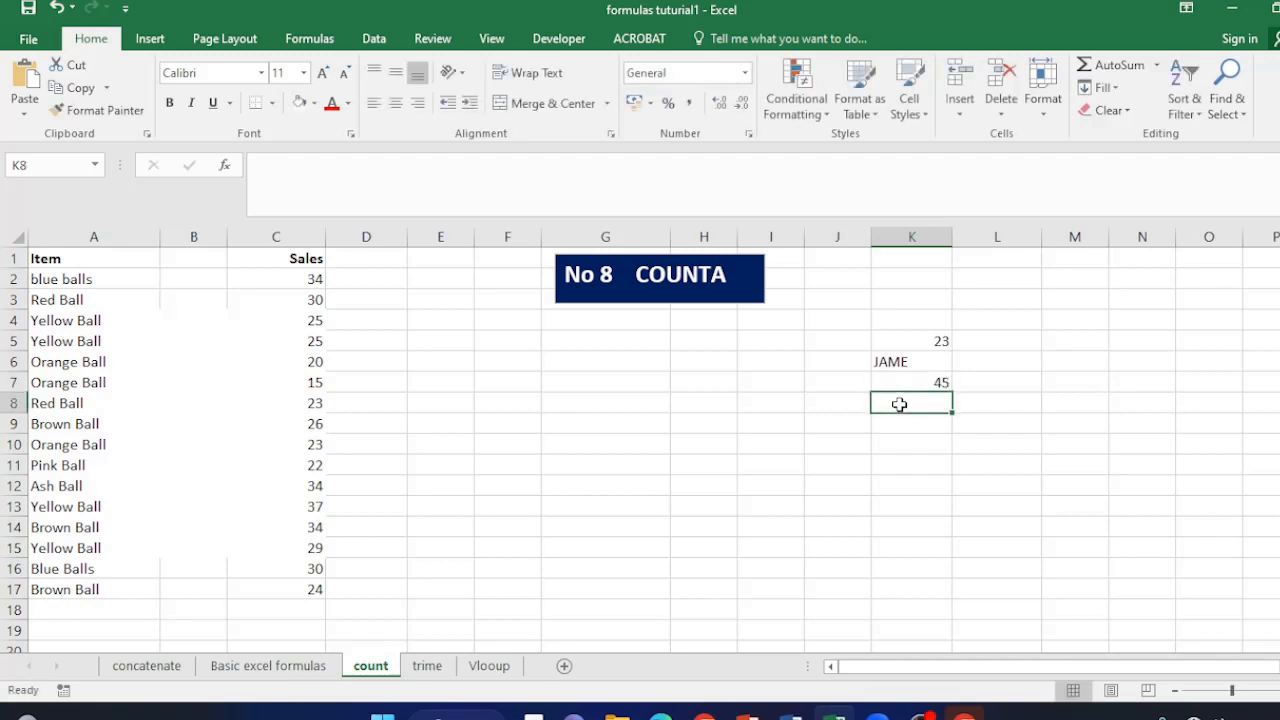
pyautogui.write('IRENE')
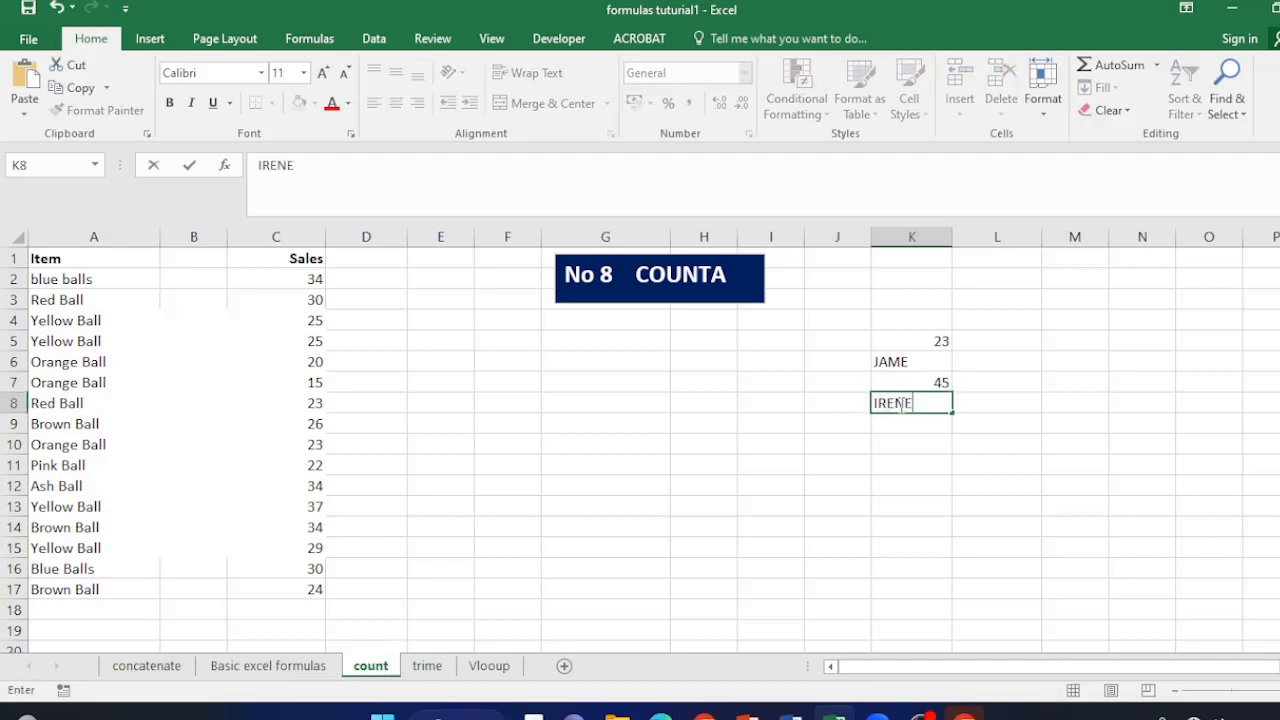
pyautogui.click(899, 424)
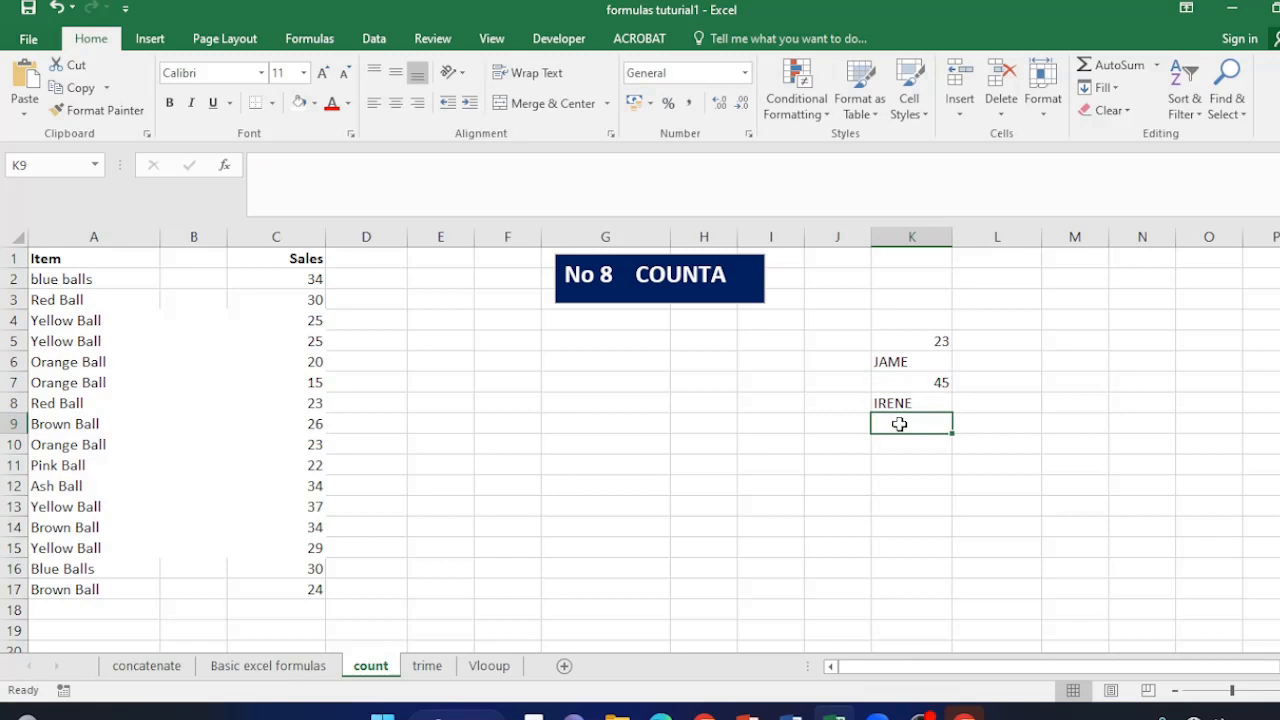
pyautogui.write('JOY')
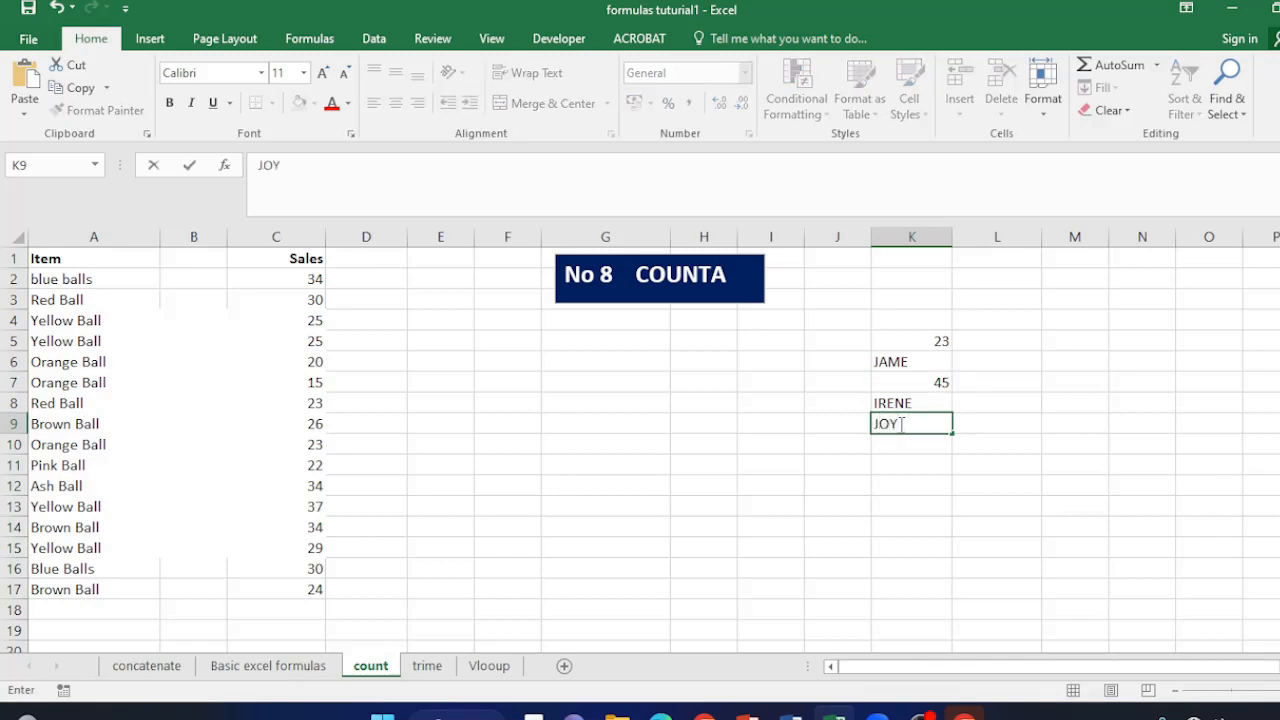
pyautogui.click(905, 466)
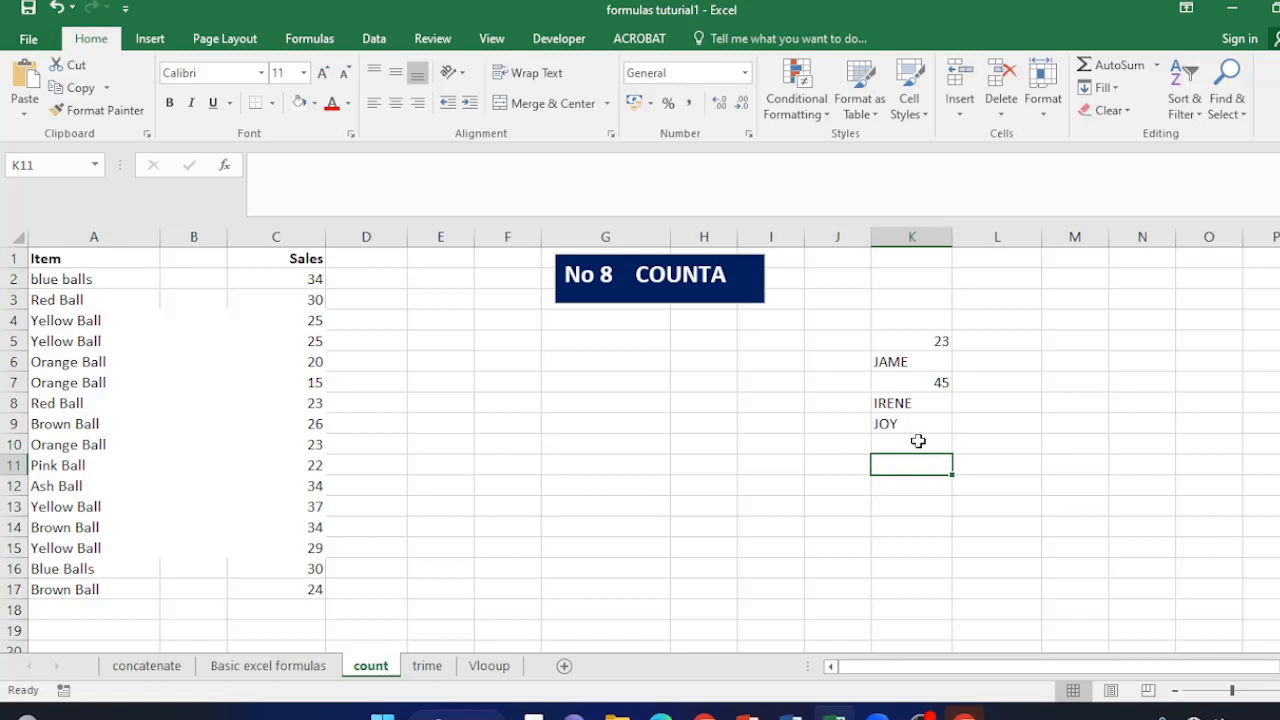
# - Try the formula =COUNTIF(K5:K9) in cell K11 and clear the entry
pyautogui.click(905, 485)
pyautogui.click(921, 462)
pyautogui.write('=')
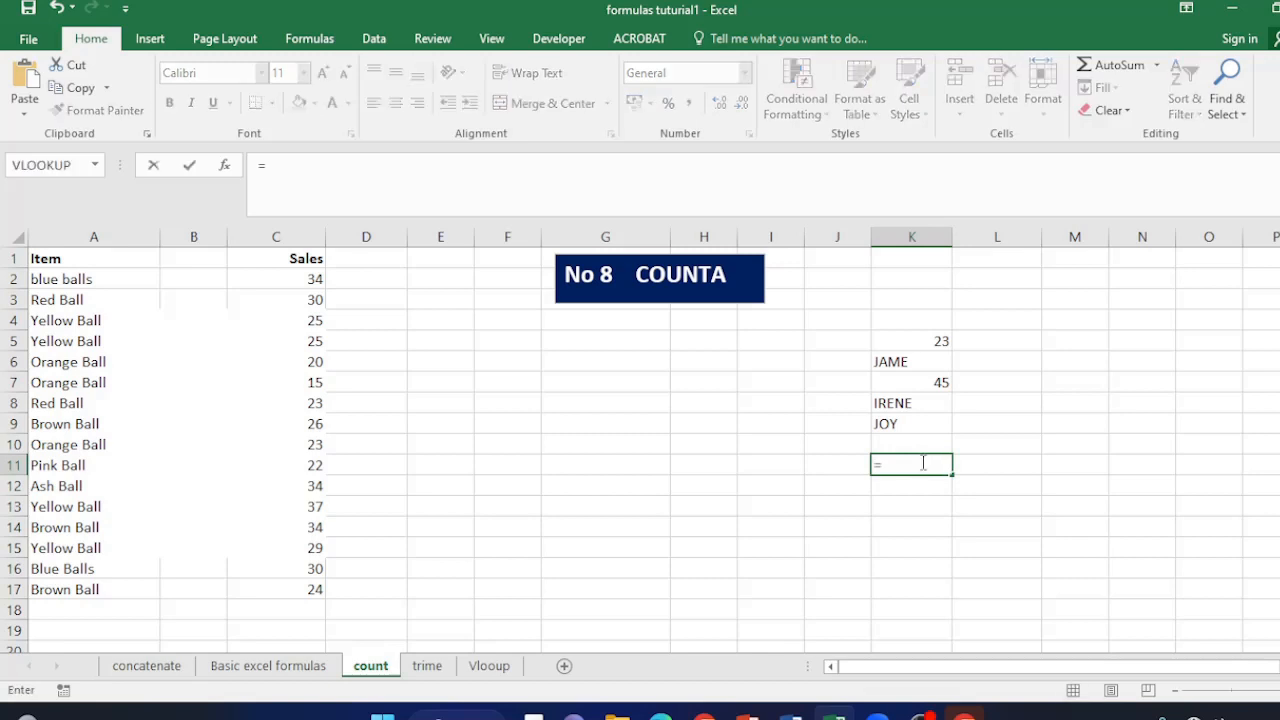
pyautogui.write('COUN')
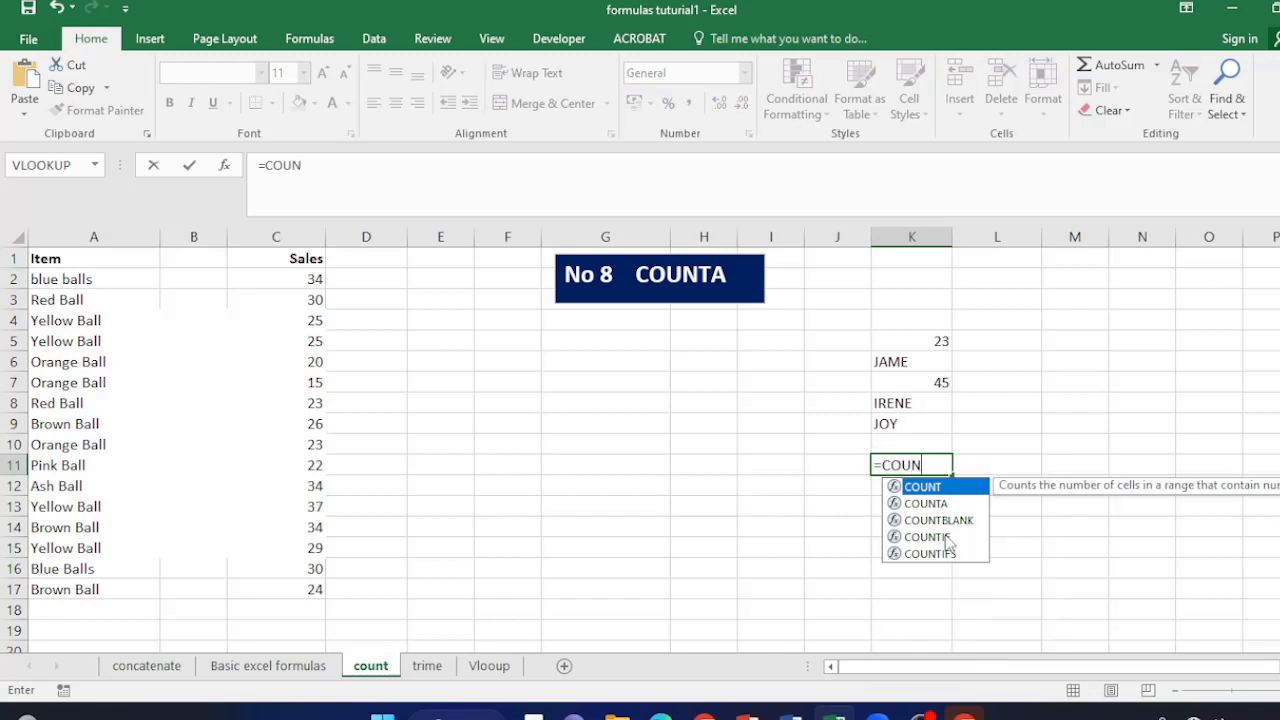
pyautogui.doubleClick(945, 537)
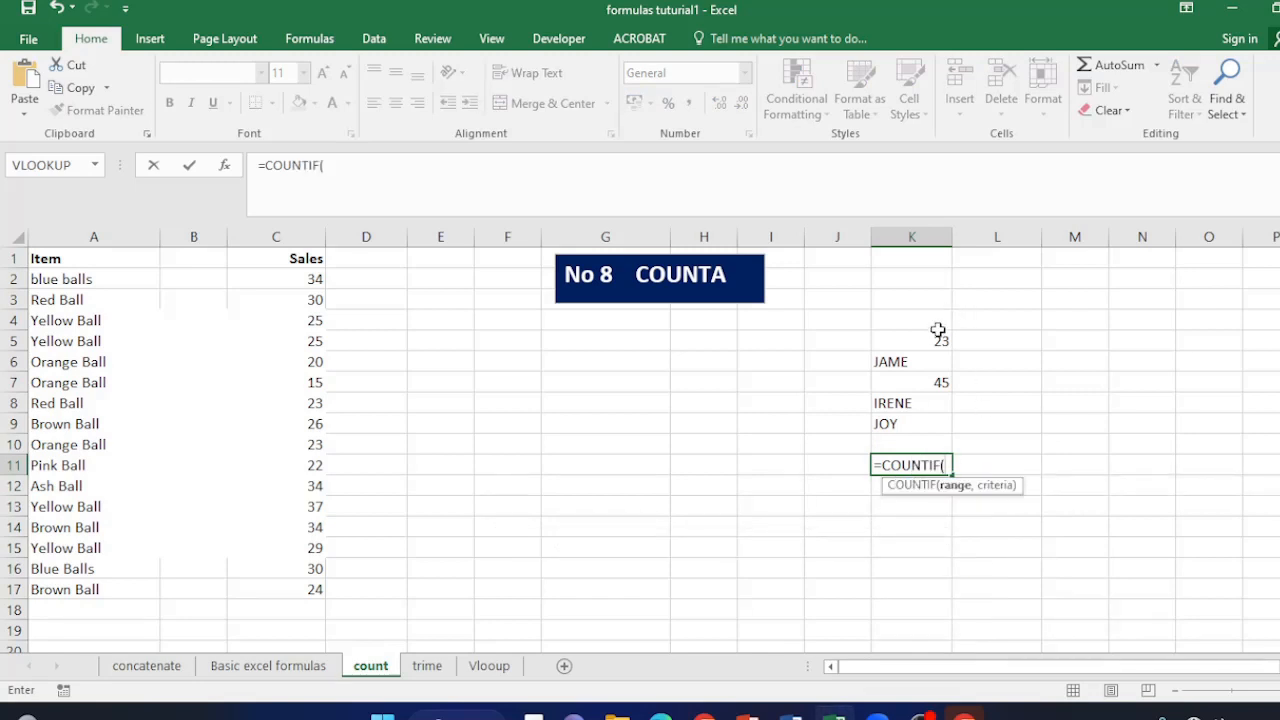
pyautogui.moveTo(926, 340); pyautogui.dragTo(928, 421)
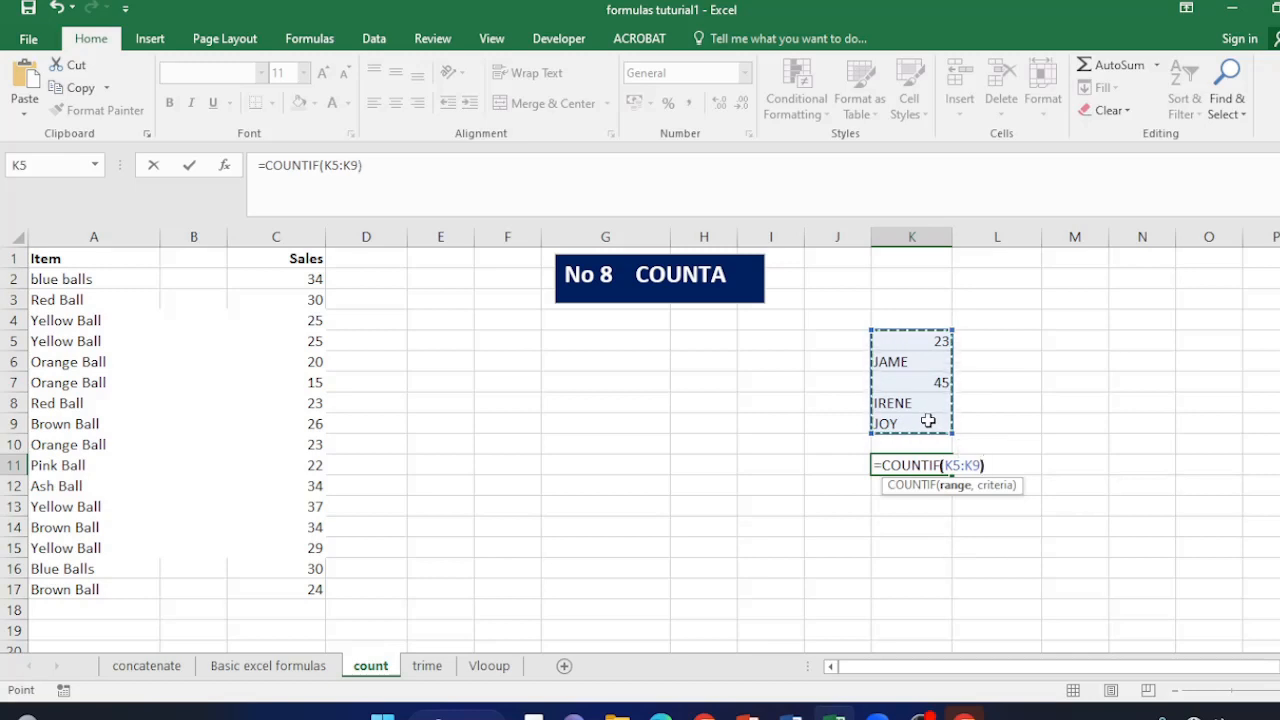
pyautogui.press('Return')
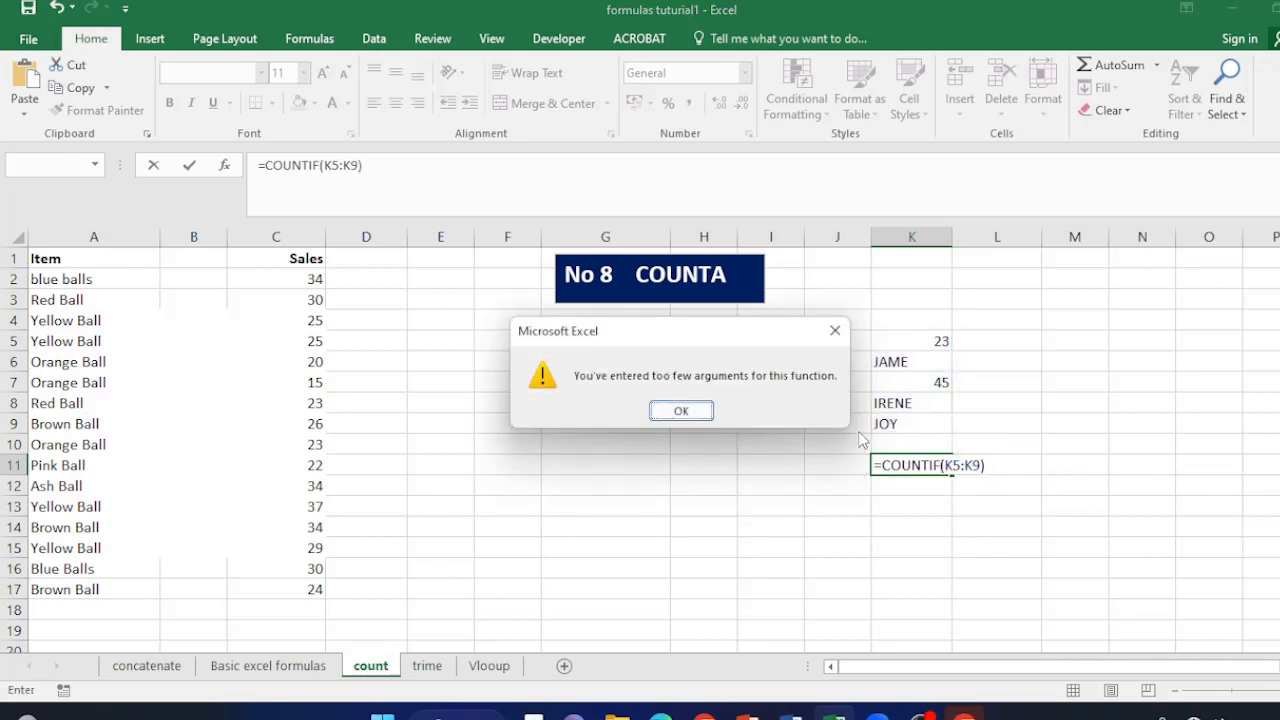
pyautogui.press('Return')
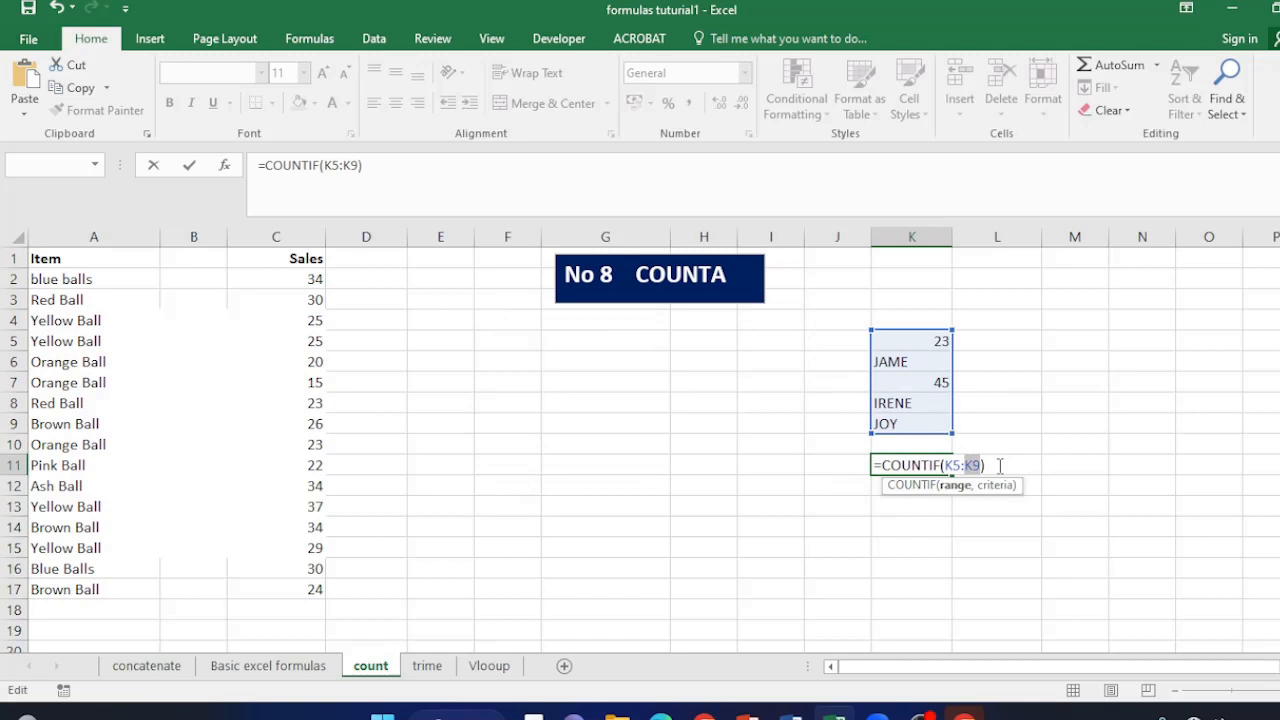
pyautogui.click(997, 466)
pyautogui.moveTo(997, 466); pyautogui.dragTo(864, 465)
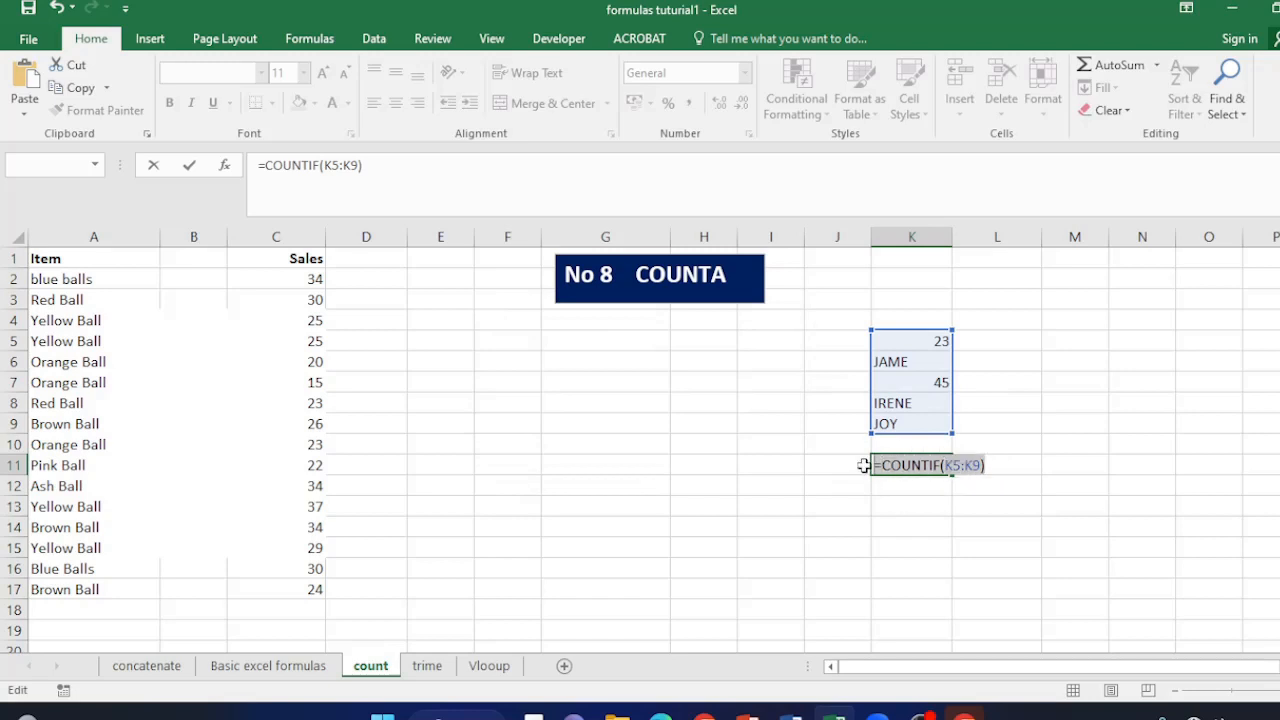
pyautogui.press('BackSpace')
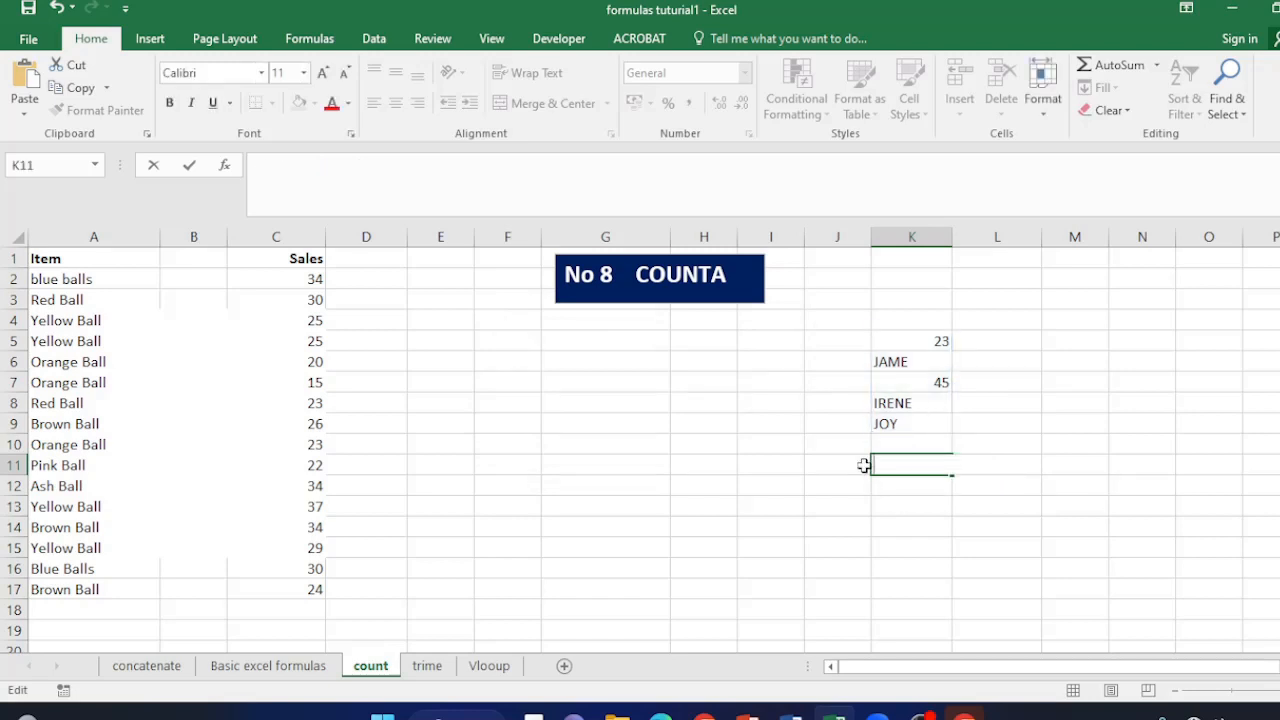
# - Enter =COUNTA(K5:K9) in cell K11 to count all filled cells in the sample list
pyautogui.write('=C')
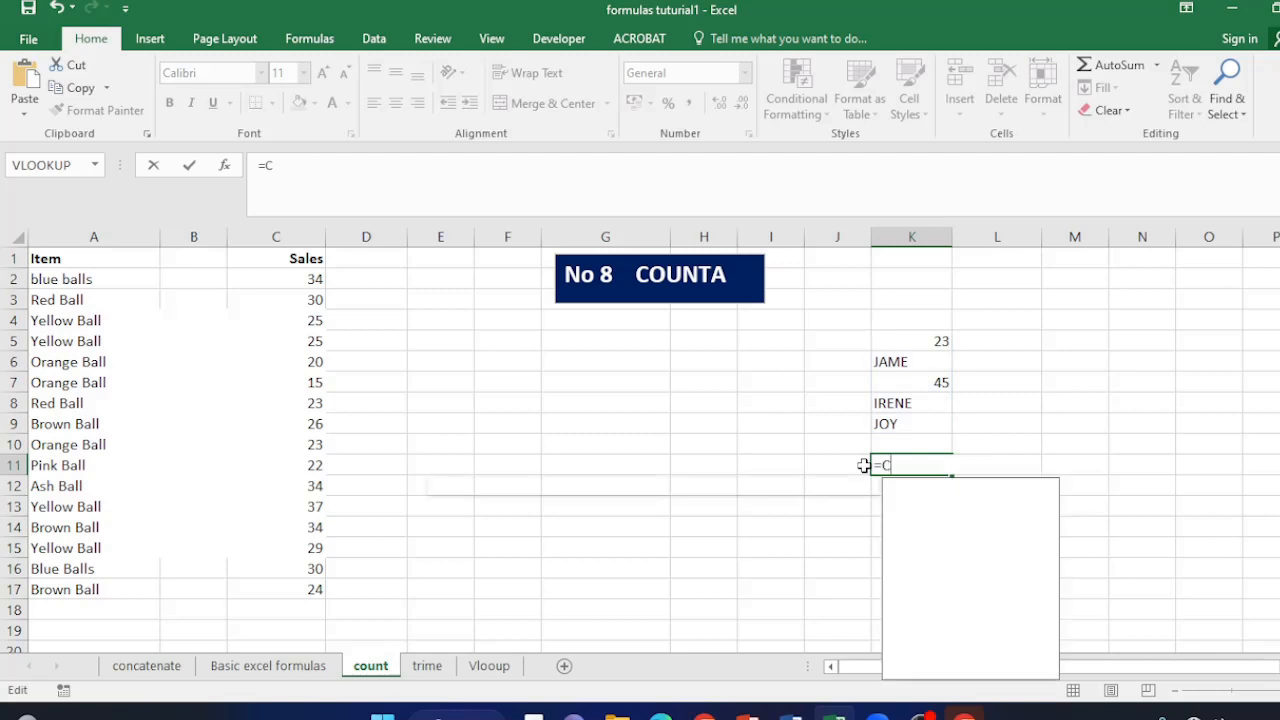
pyautogui.write('OUNT')
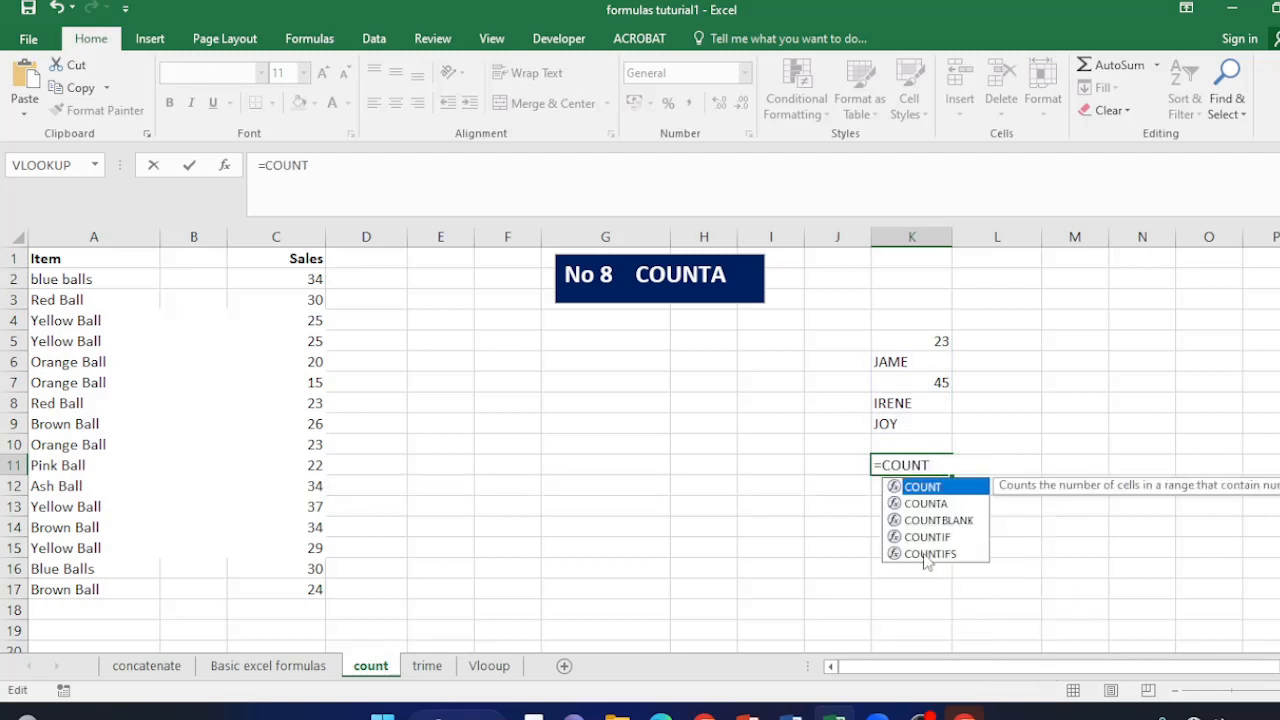
pyautogui.doubleClick(926, 504)
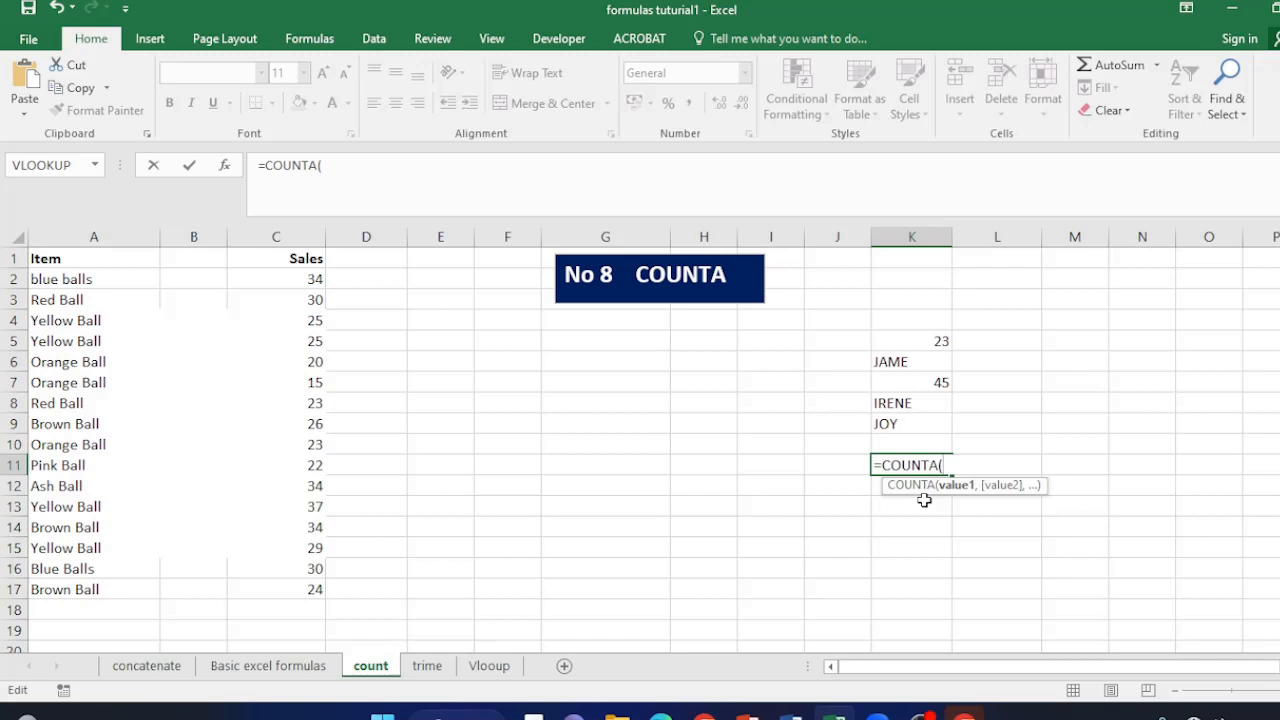
pyautogui.click(924, 503)
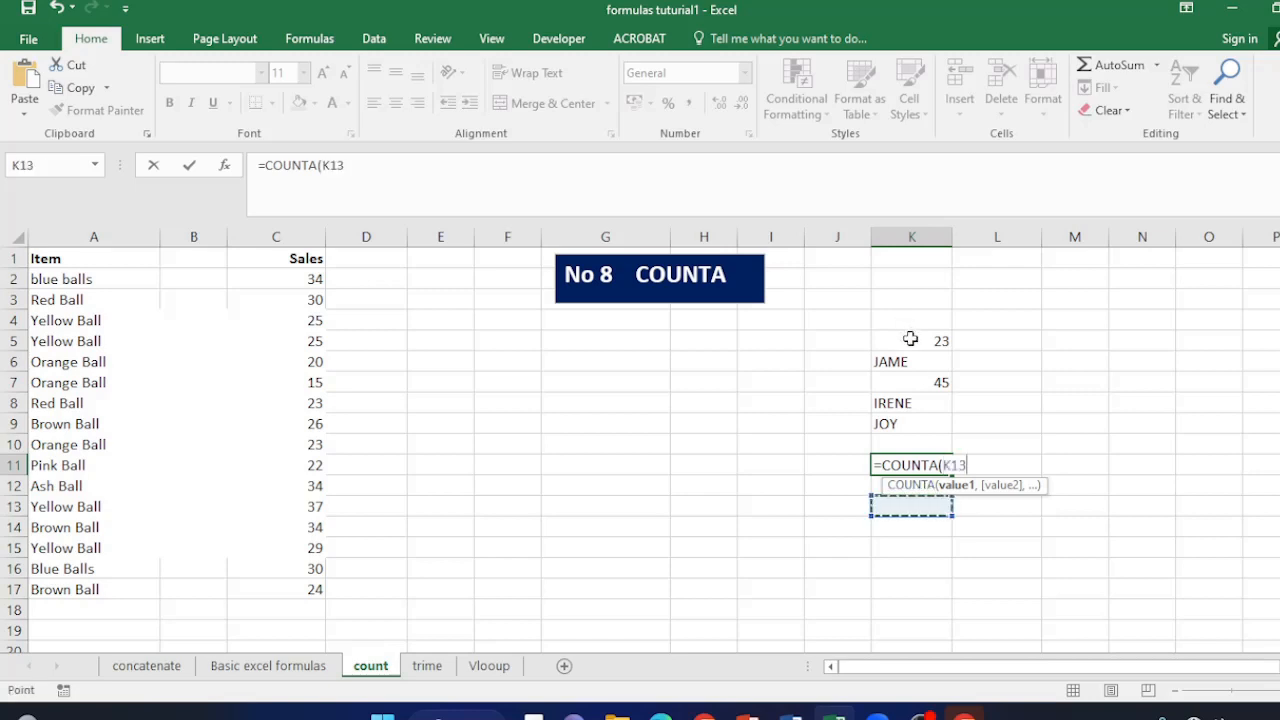
pyautogui.moveTo(915, 340); pyautogui.dragTo(917, 421)
pyautogui.write(')')
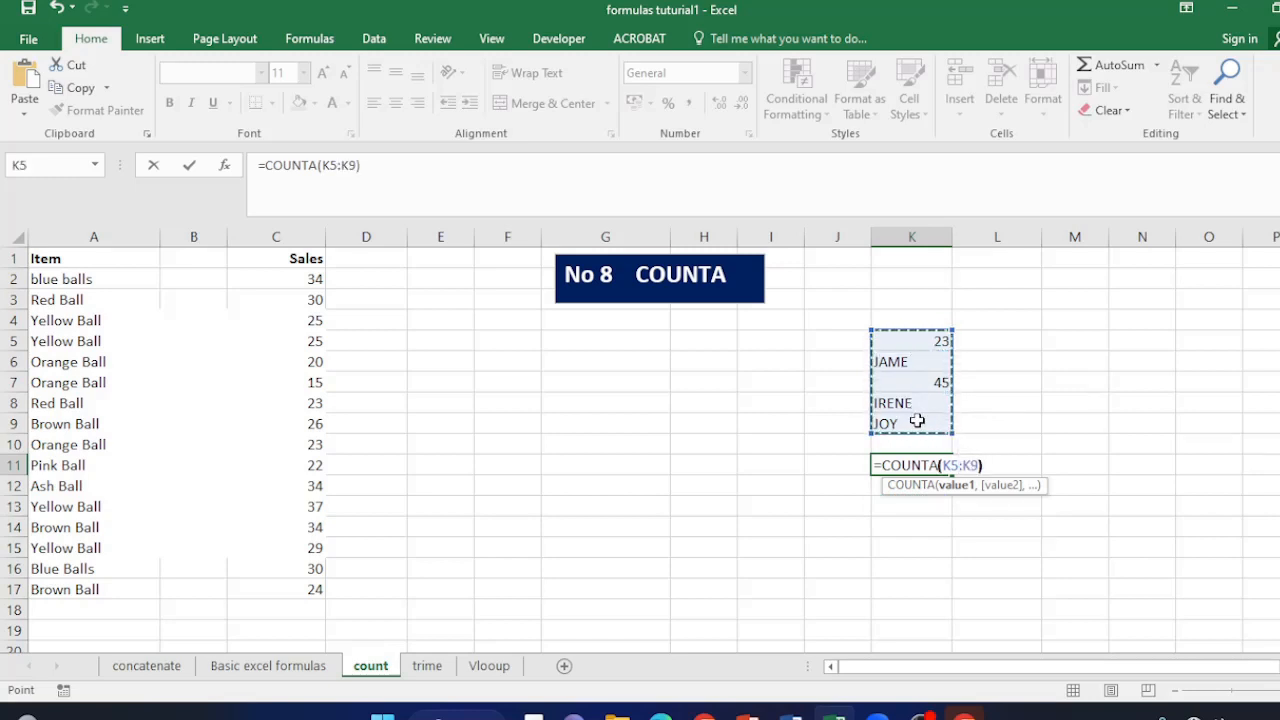
pyautogui.press('Return')
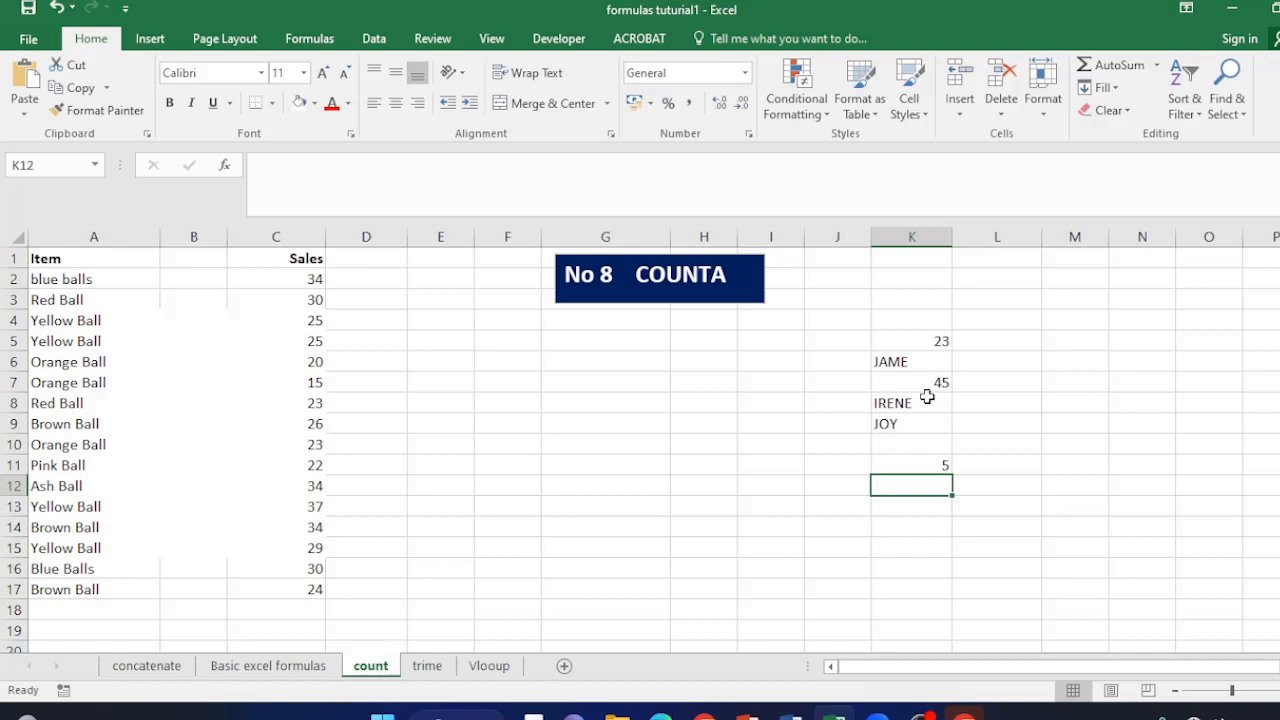
# - Change the formula in cell K11 to =COUNT(K5:K9) so that only numeric cells are counted
pyautogui.click(920, 462)
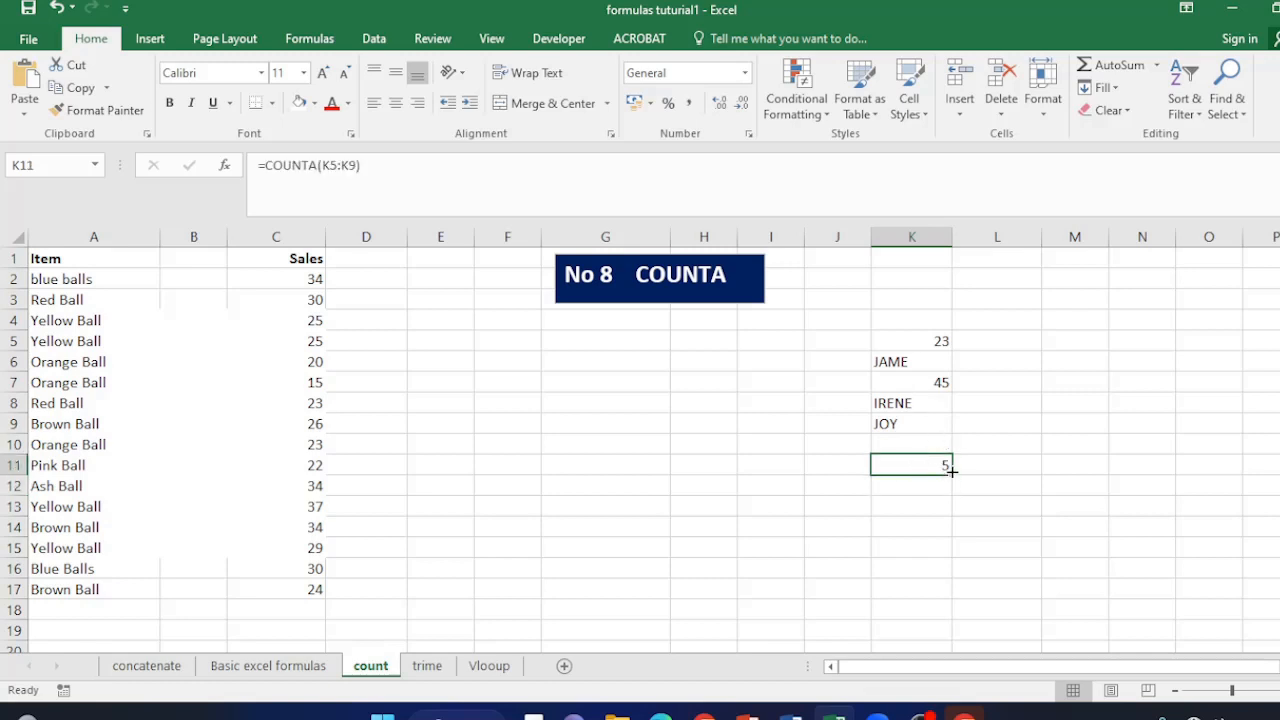
pyautogui.click(316, 166)
pyautogui.press('BackSpace')
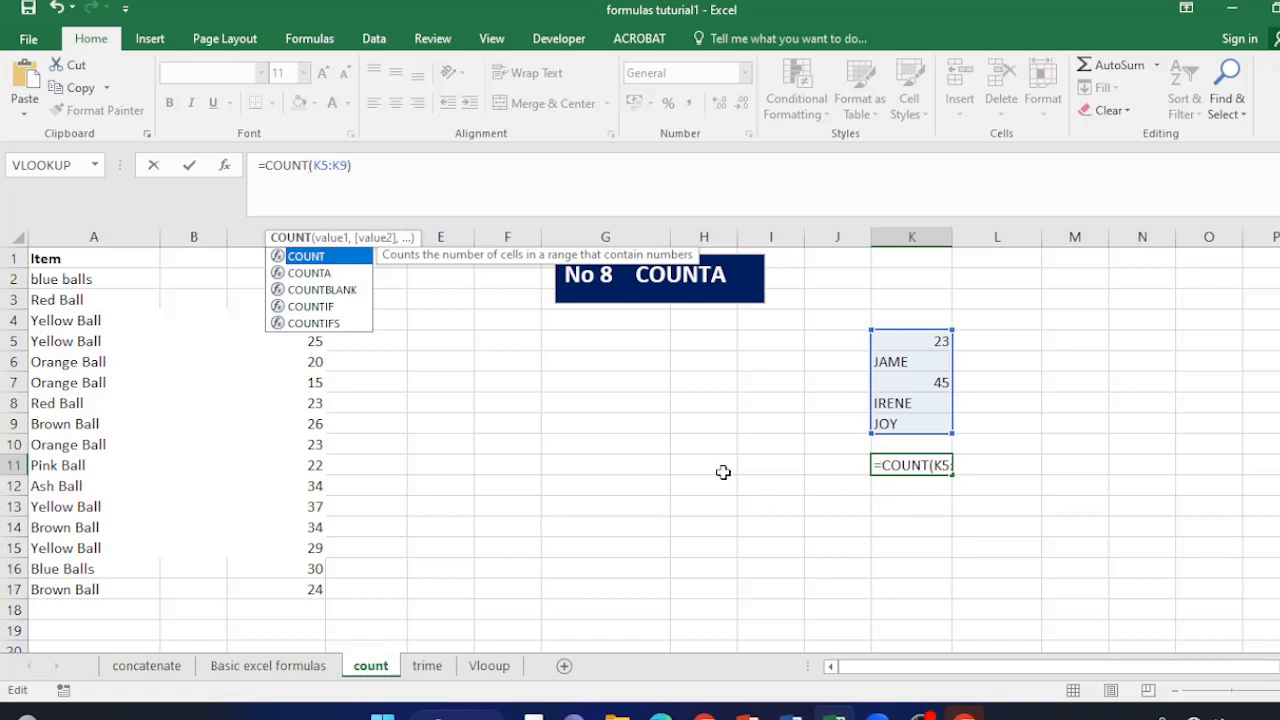
pyautogui.click(392, 188)
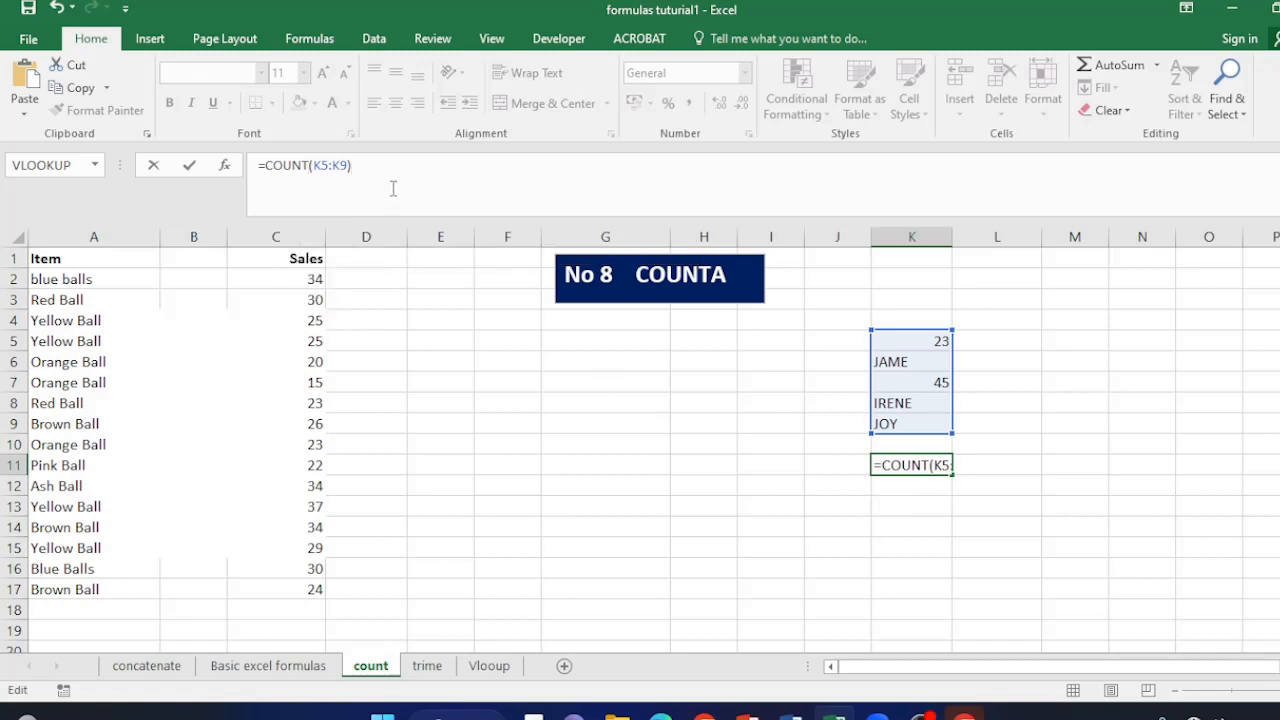
pyautogui.press('Return')
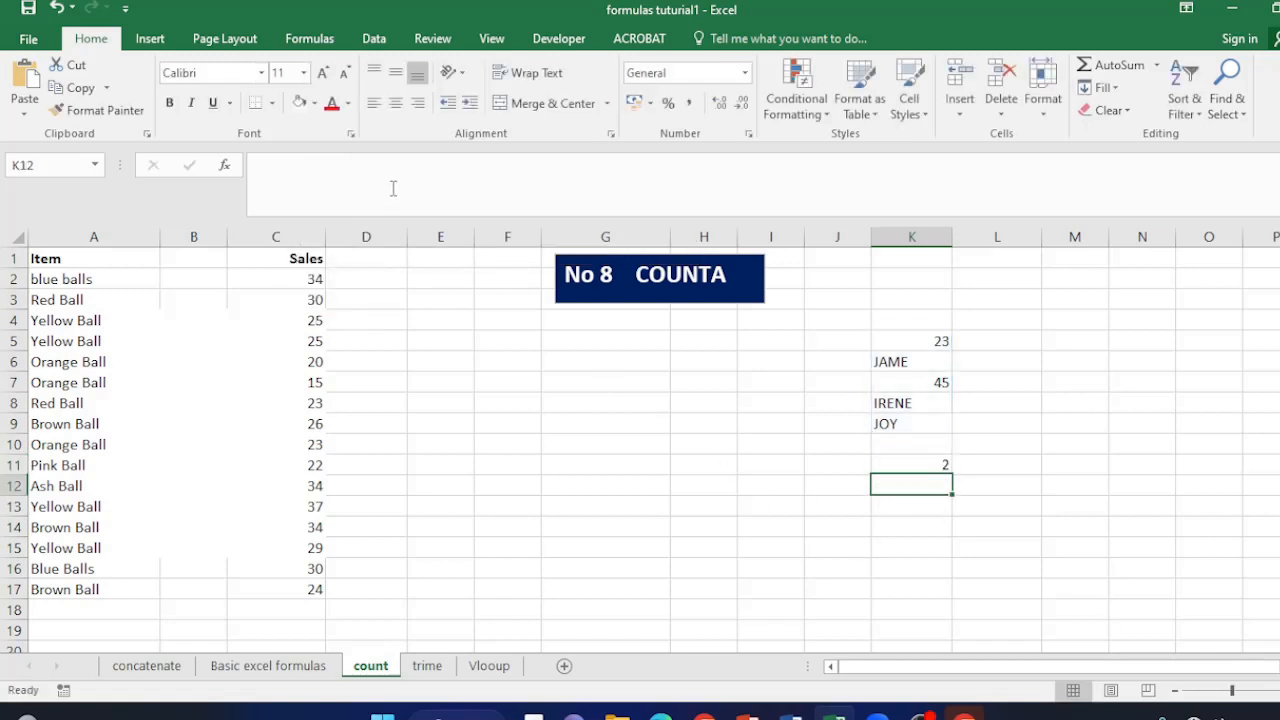
pyautogui.click(711, 555)
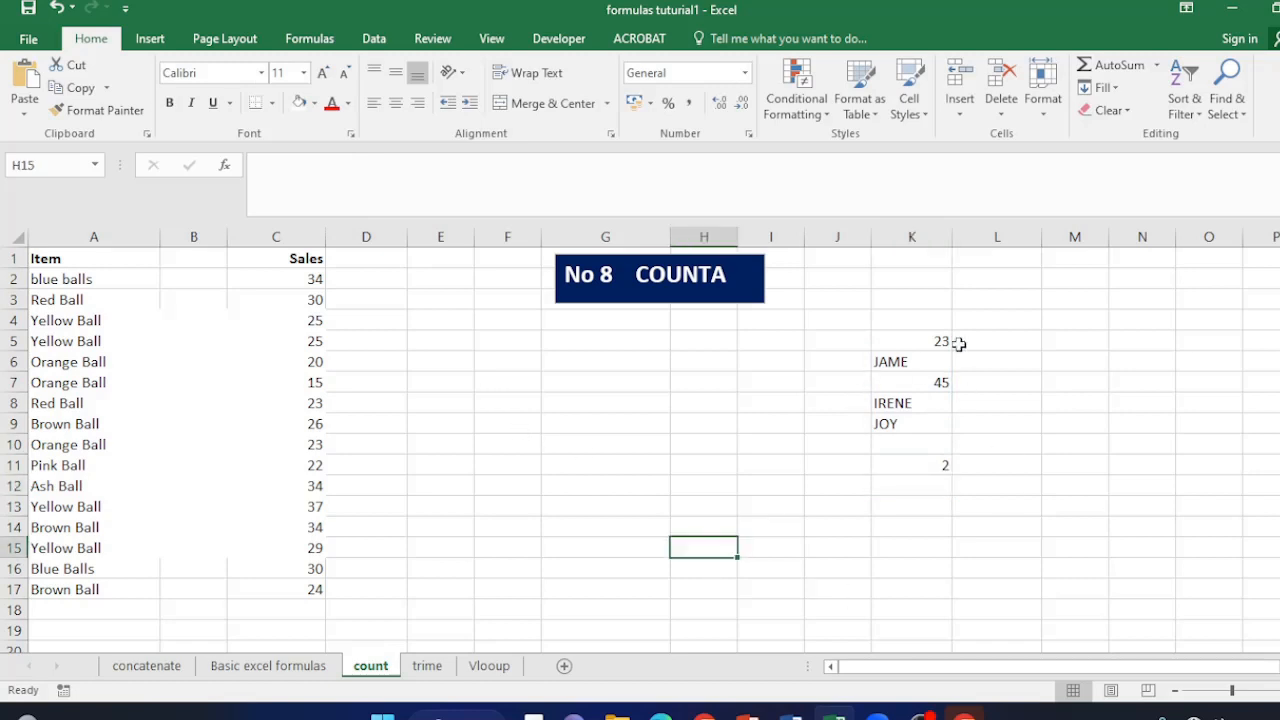
# - Check the numeric entries in K5 and K7, and replace the first name in cell K9 with 45
pyautogui.click(923, 341)
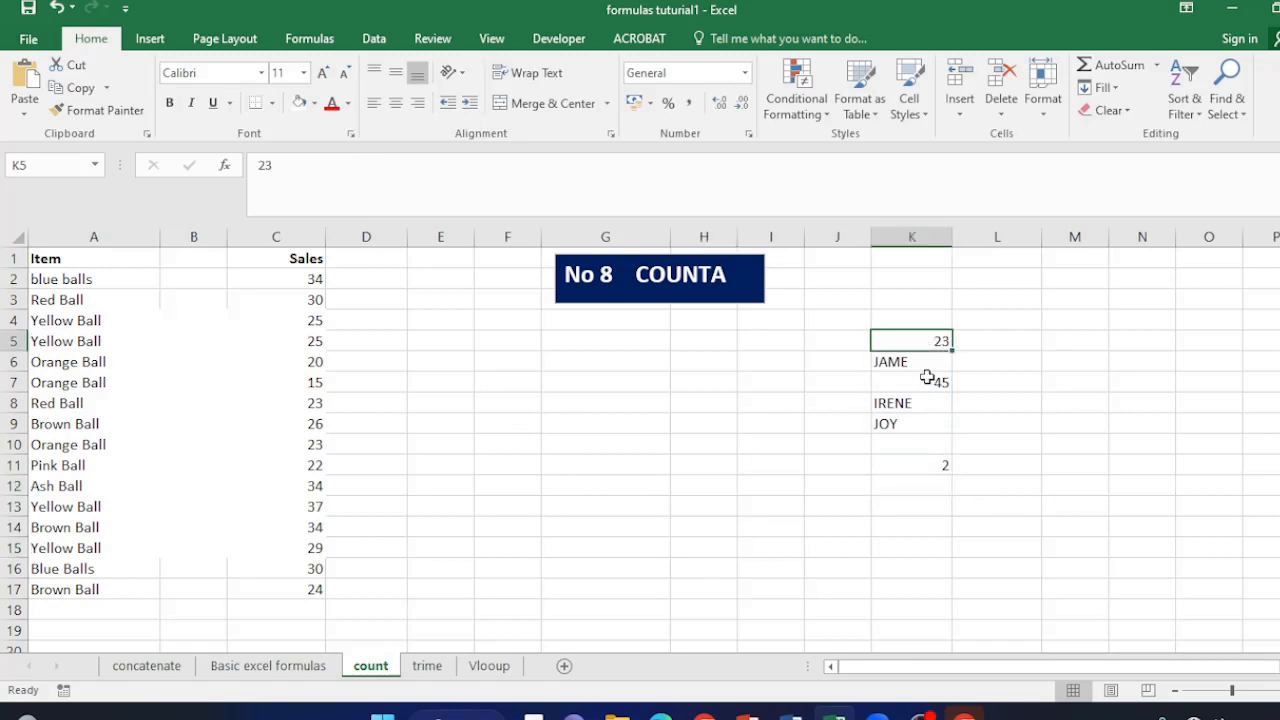
pyautogui.click(928, 378)
pyautogui.click(928, 341)
pyautogui.click(925, 380)
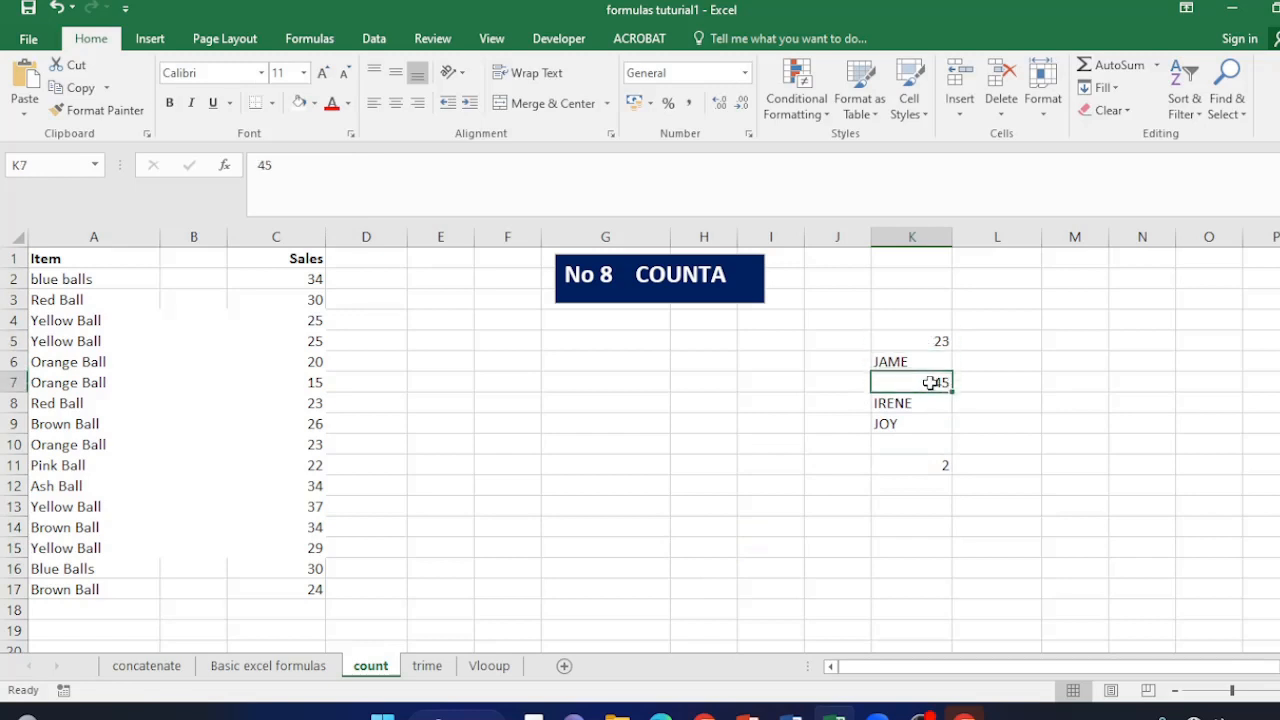
pyautogui.click(903, 425)
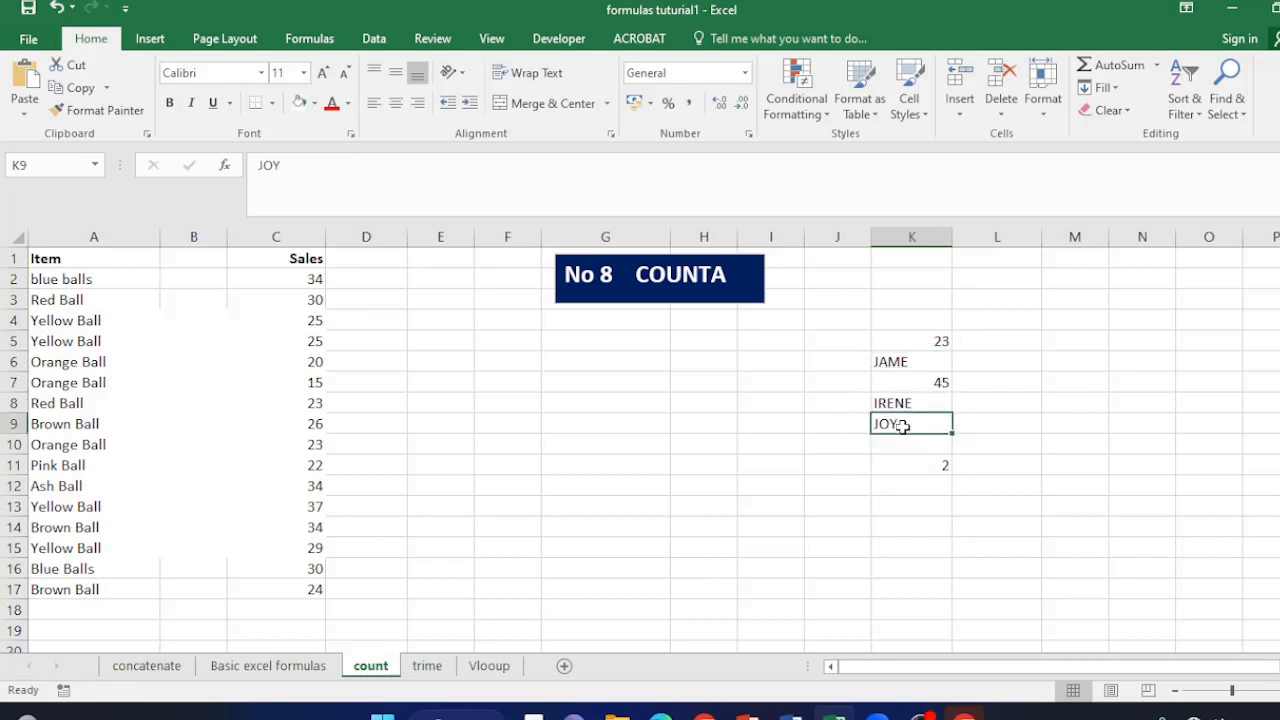
pyautogui.write('45')
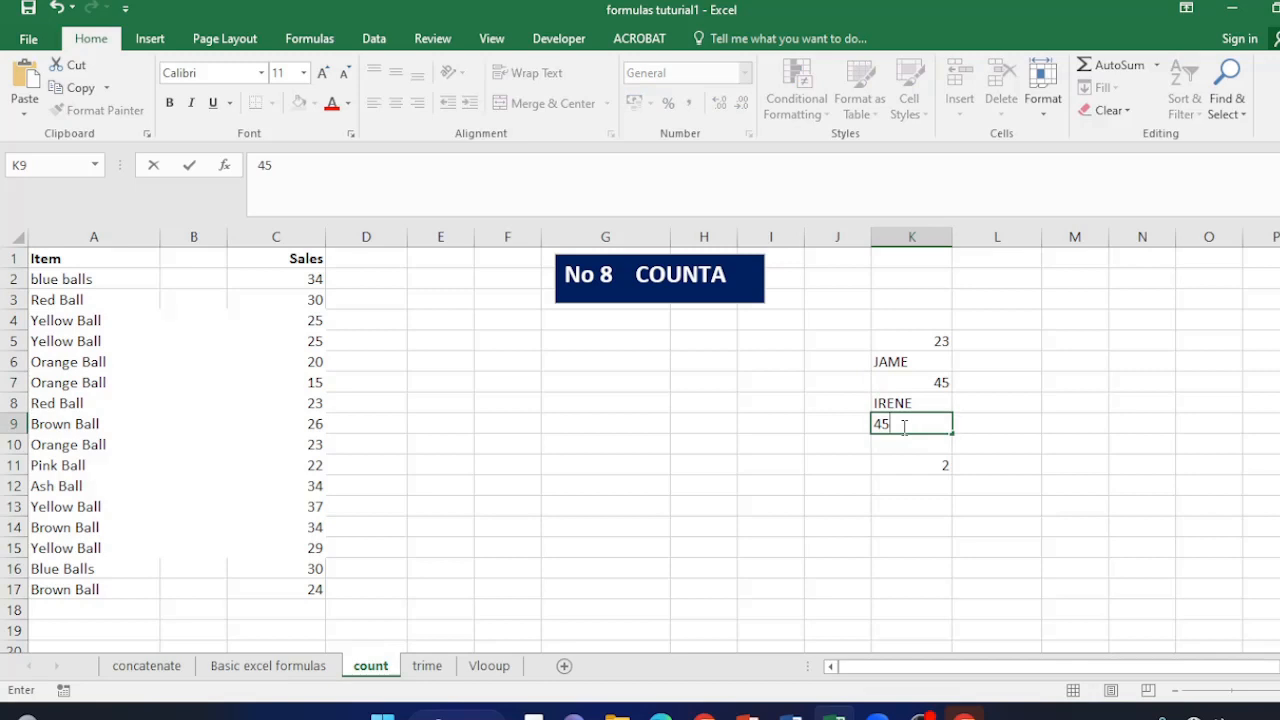
pyautogui.press('Return')
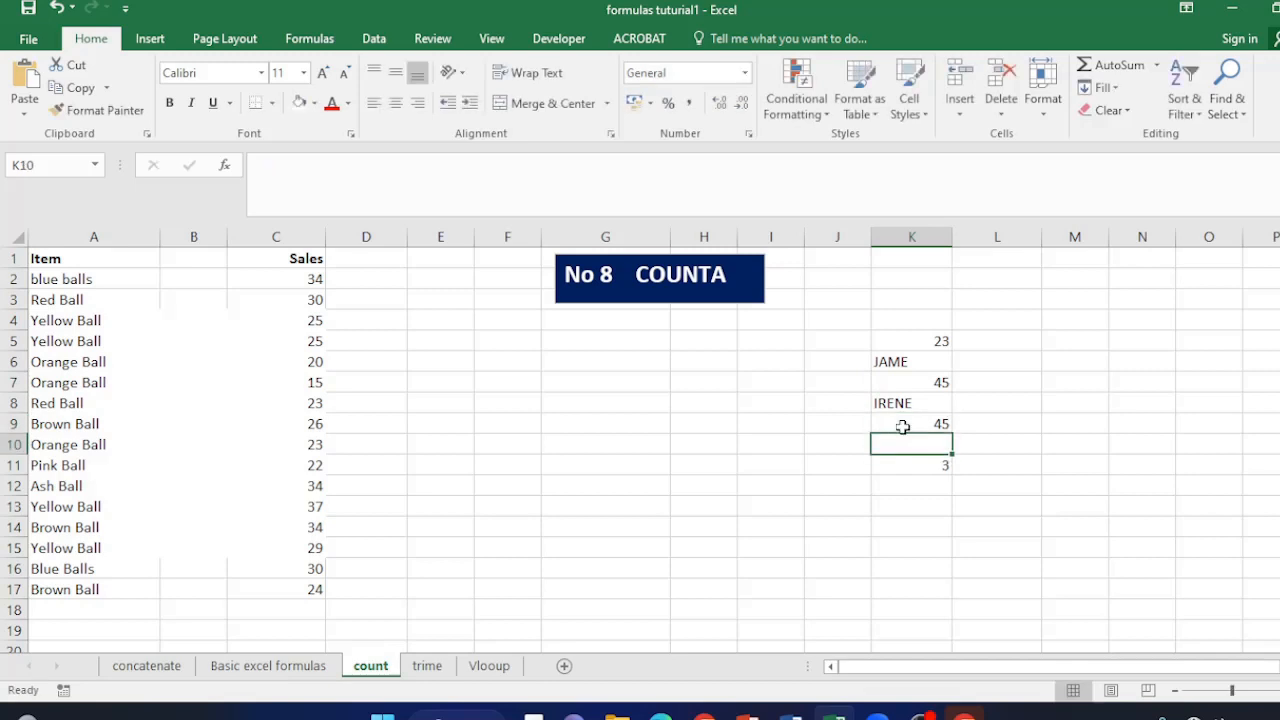
# - Put the original first name back into cell K9 in place of the number
pyautogui.click(890, 424)
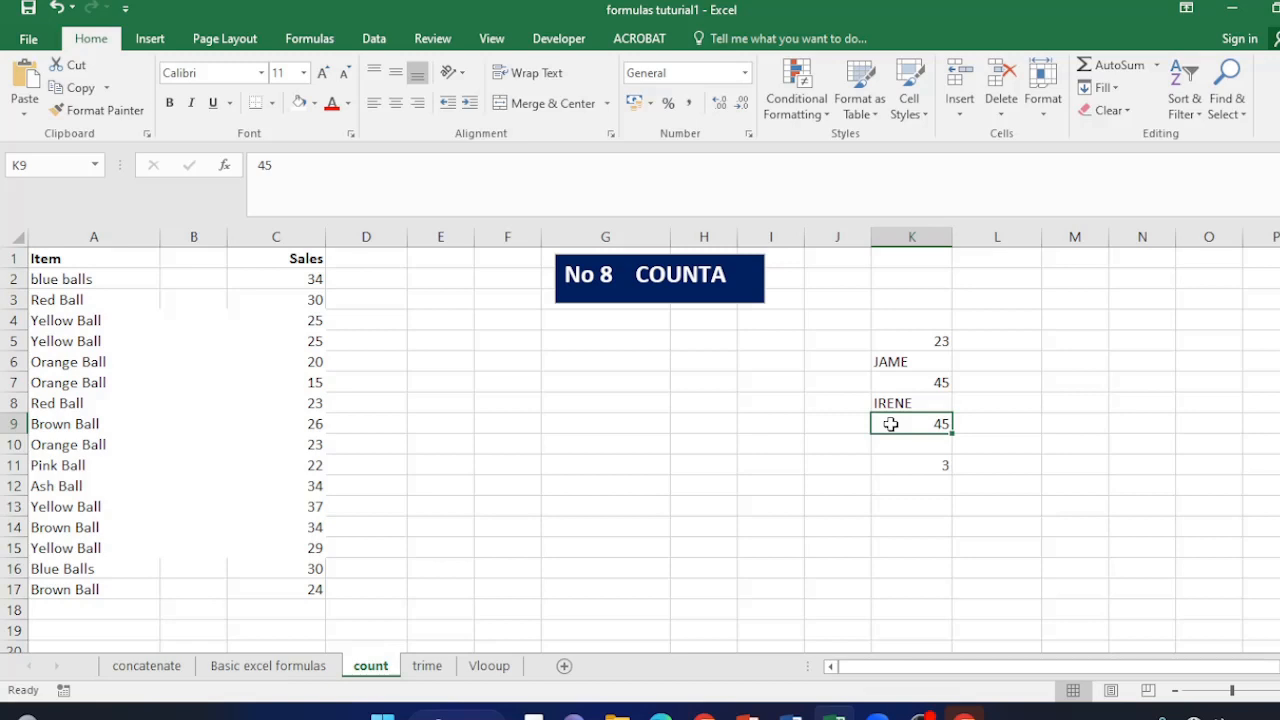
pyautogui.write('JOY')
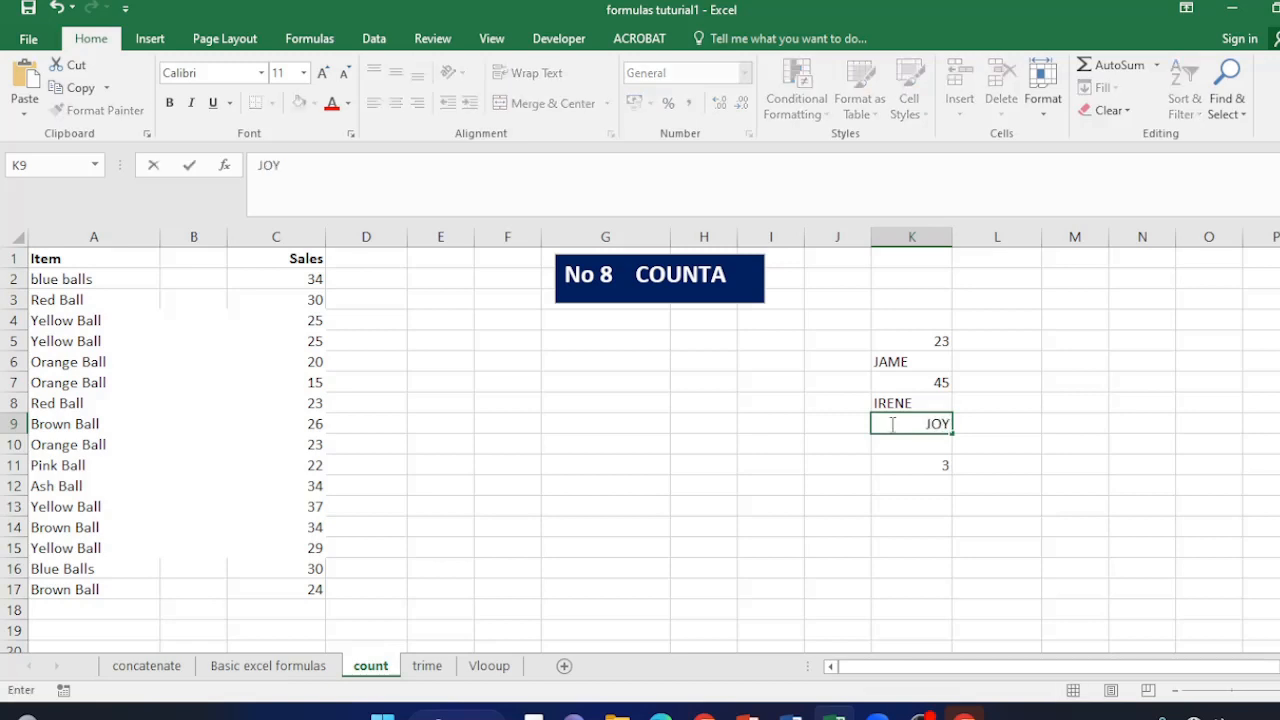
pyautogui.press('Return')
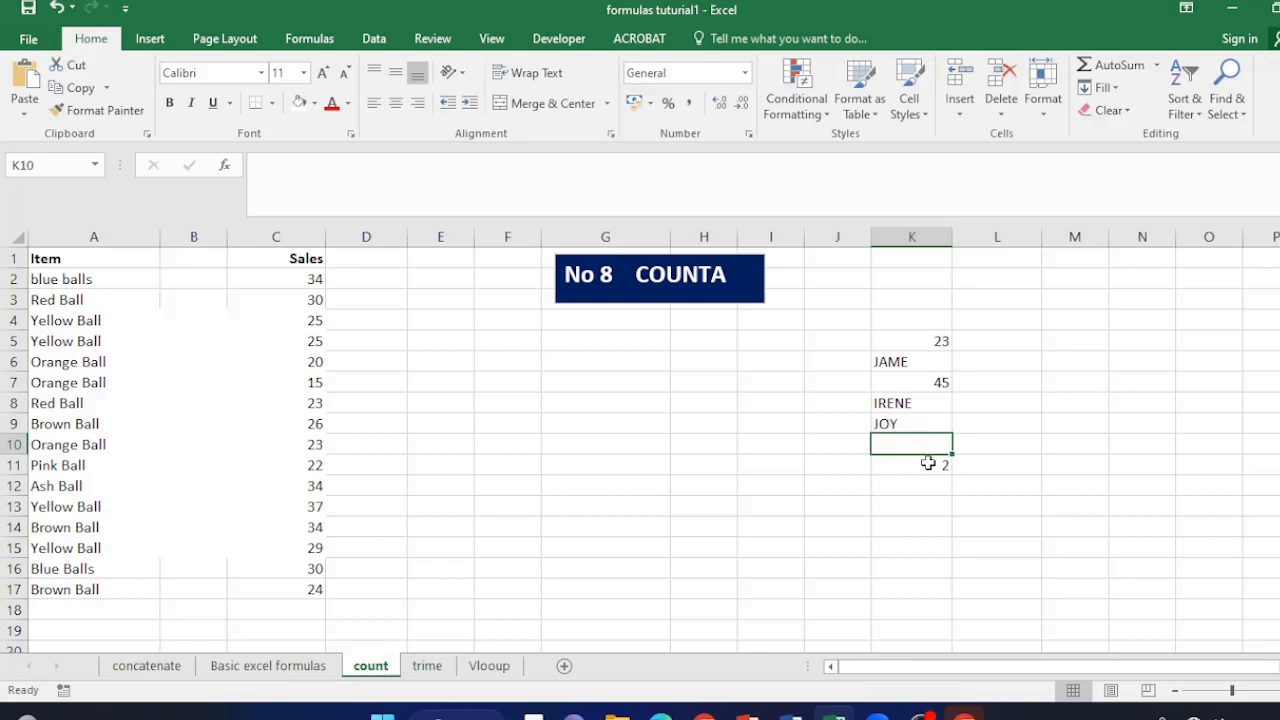
# - Change the formula in cell K11 to =COUNTA(K5:K9) so that all filled cells are counted
pyautogui.click(903, 462)
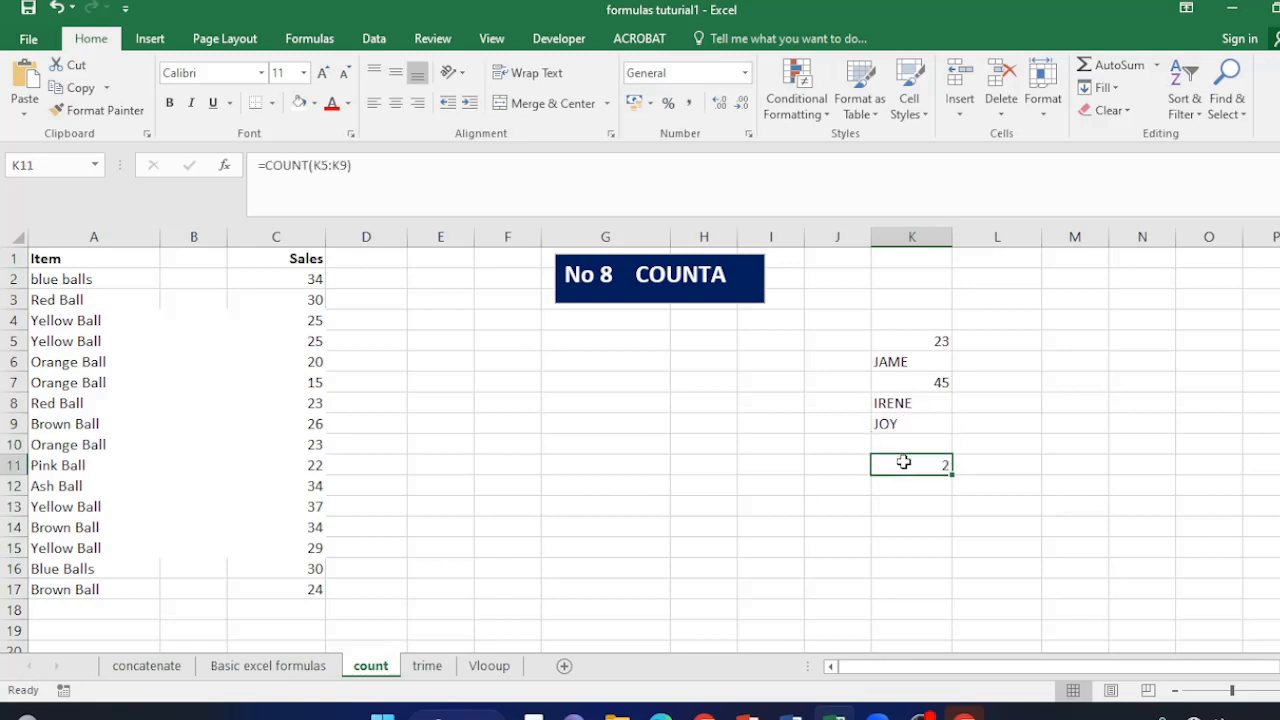
pyautogui.click(309, 165)
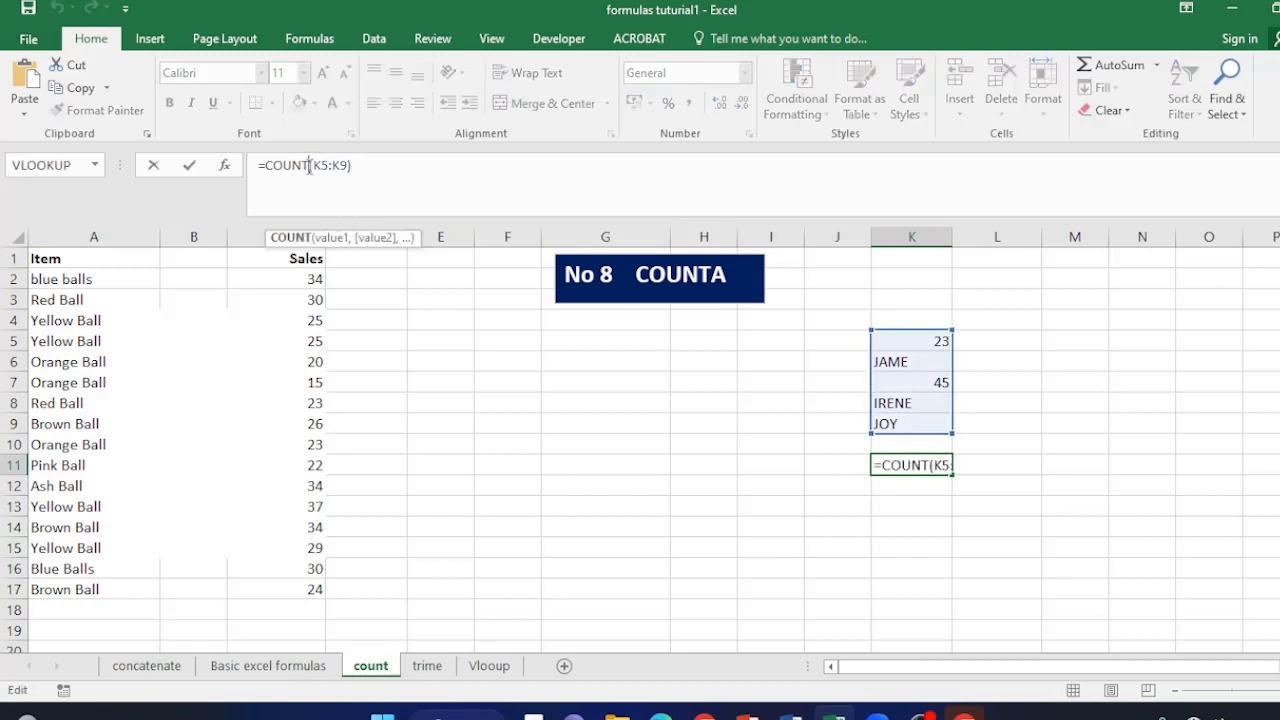
pyautogui.write('A')
pyautogui.press('Return')
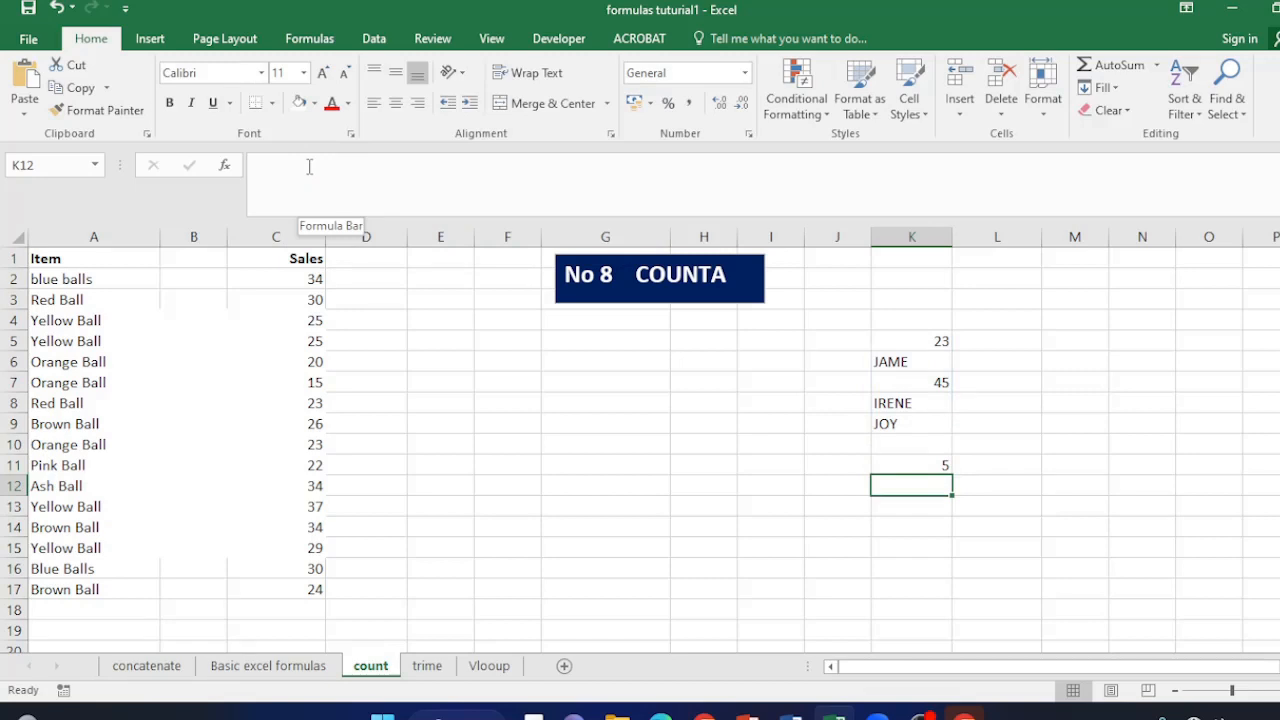
# - Insert a blank cell at K7 in the sample list, shifting the cells below it down
pyautogui.click(853, 385)
pyautogui.click(889, 385)
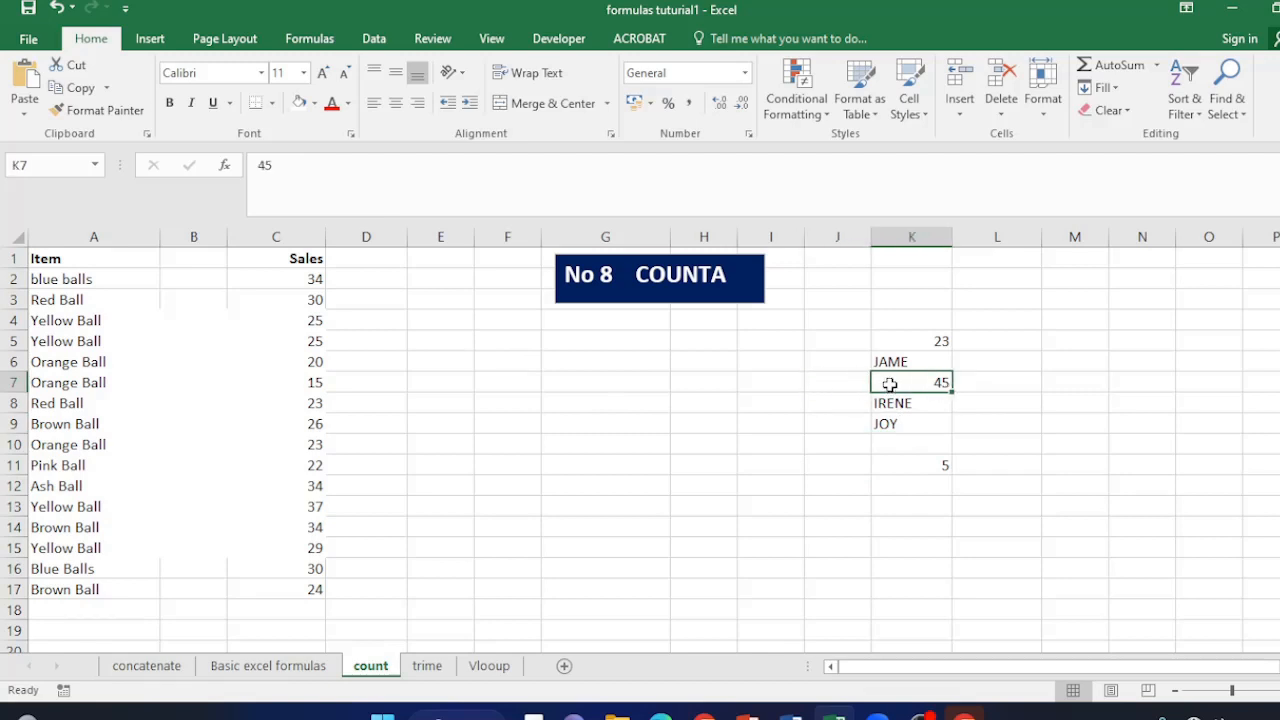
pyautogui.rightClick(889, 385)
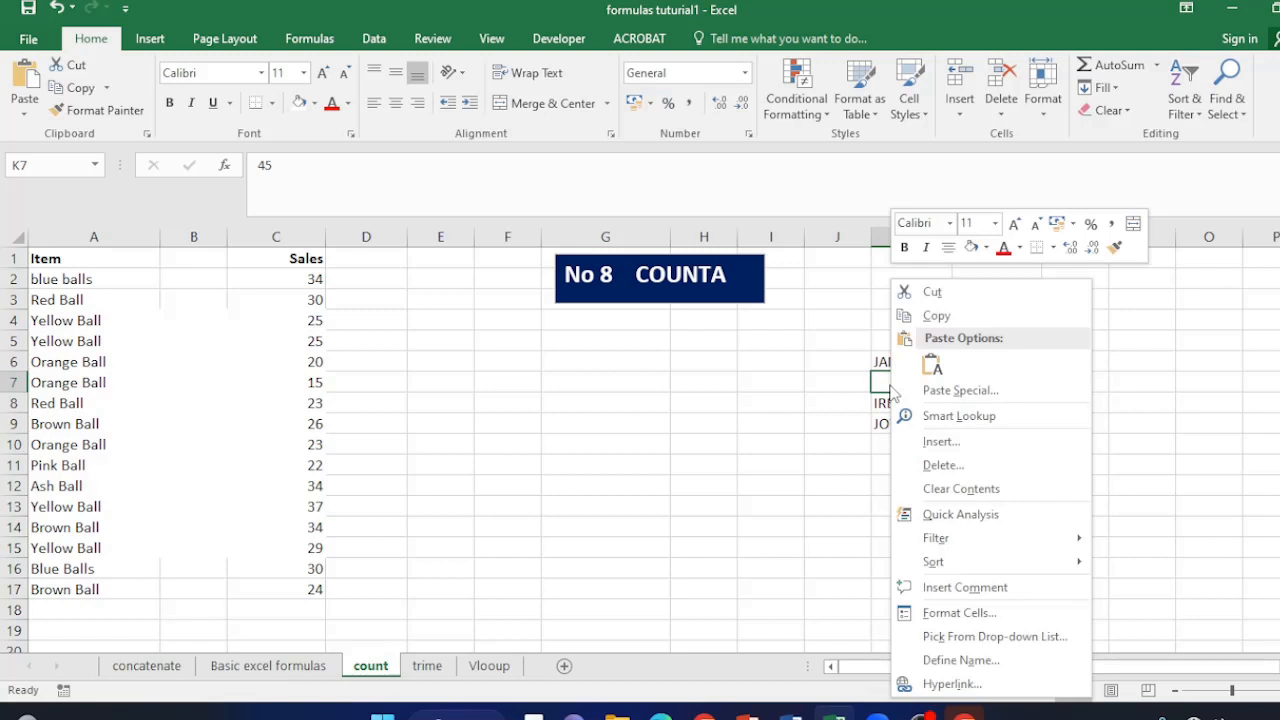
pyautogui.click(948, 434)
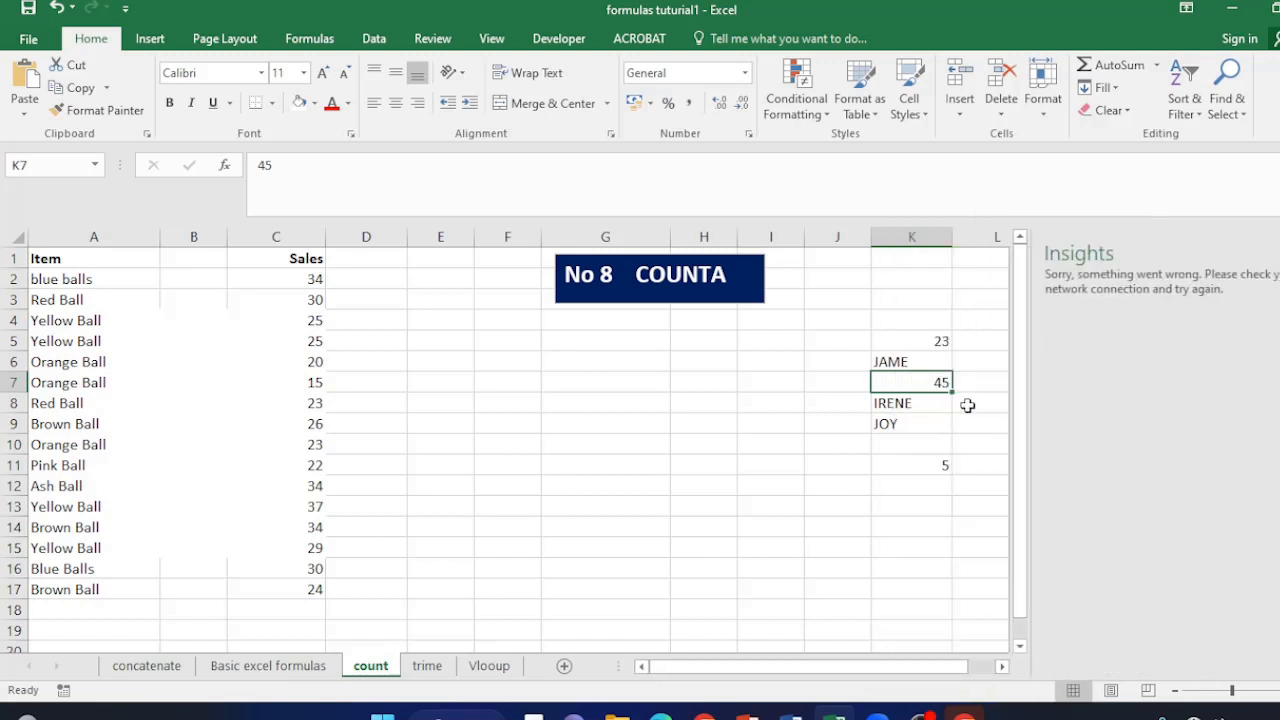
pyautogui.rightClick(898, 385)
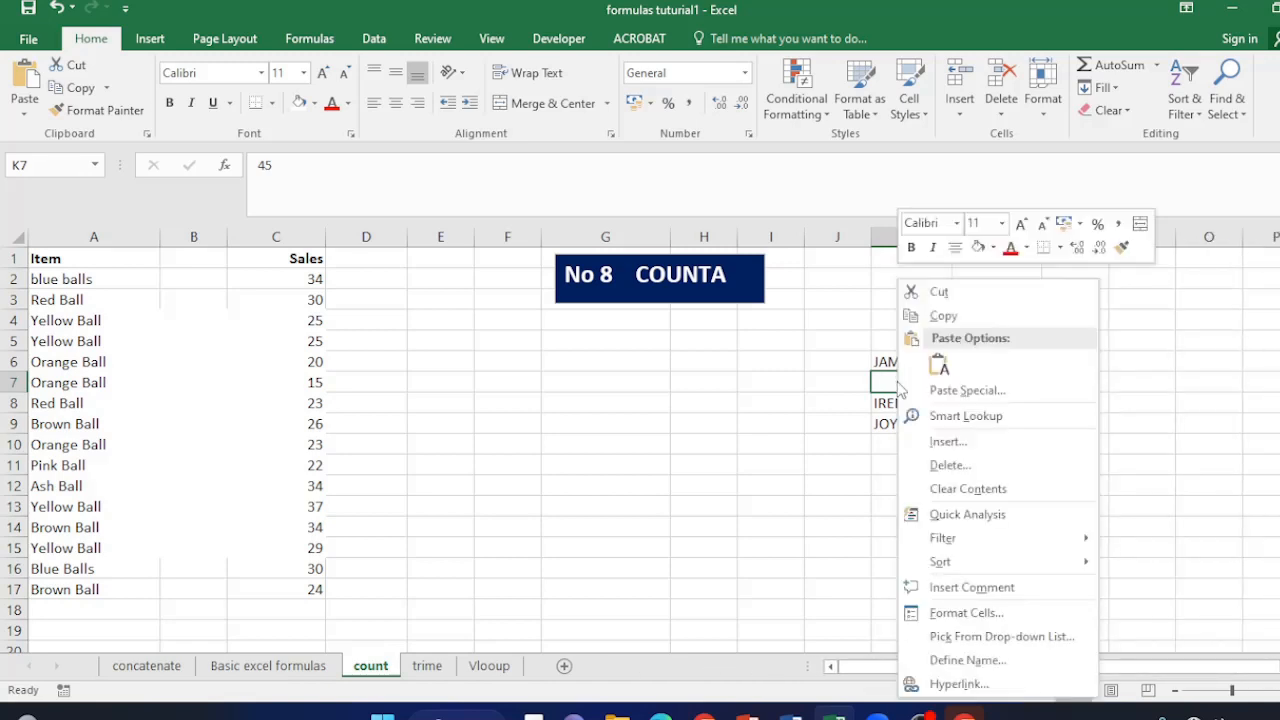
pyautogui.click(942, 442)
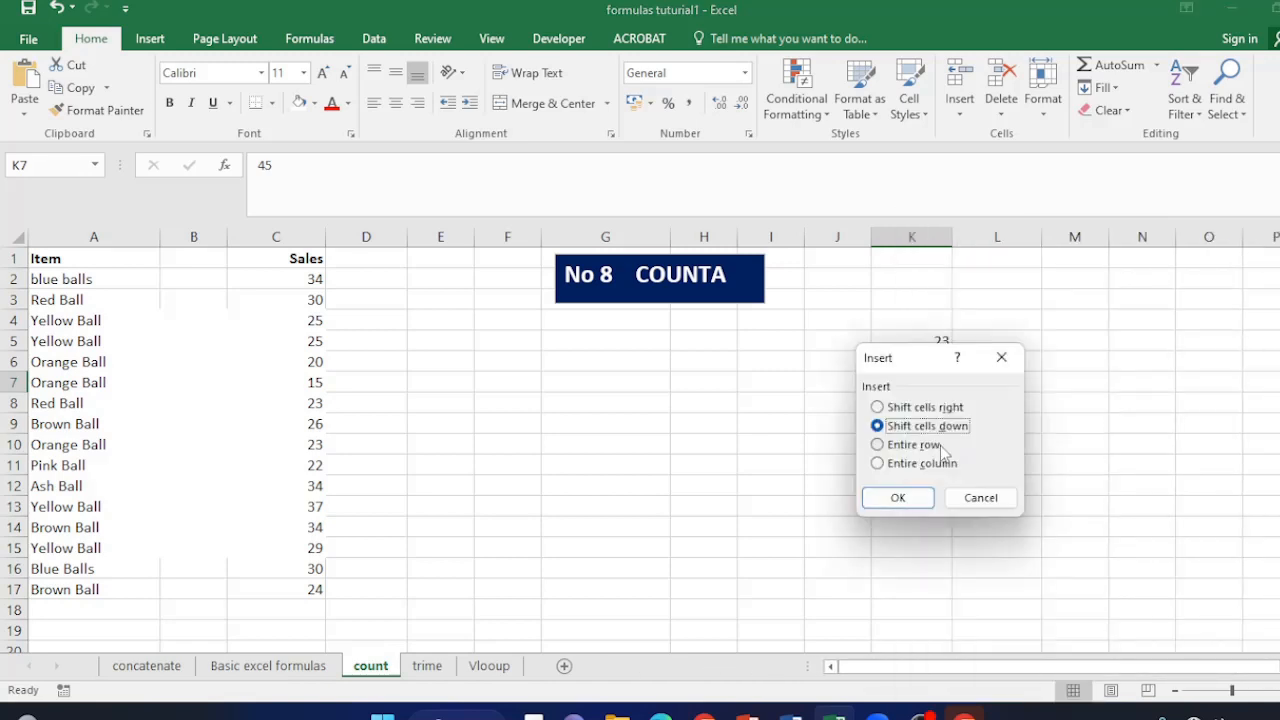
pyautogui.click(917, 497)
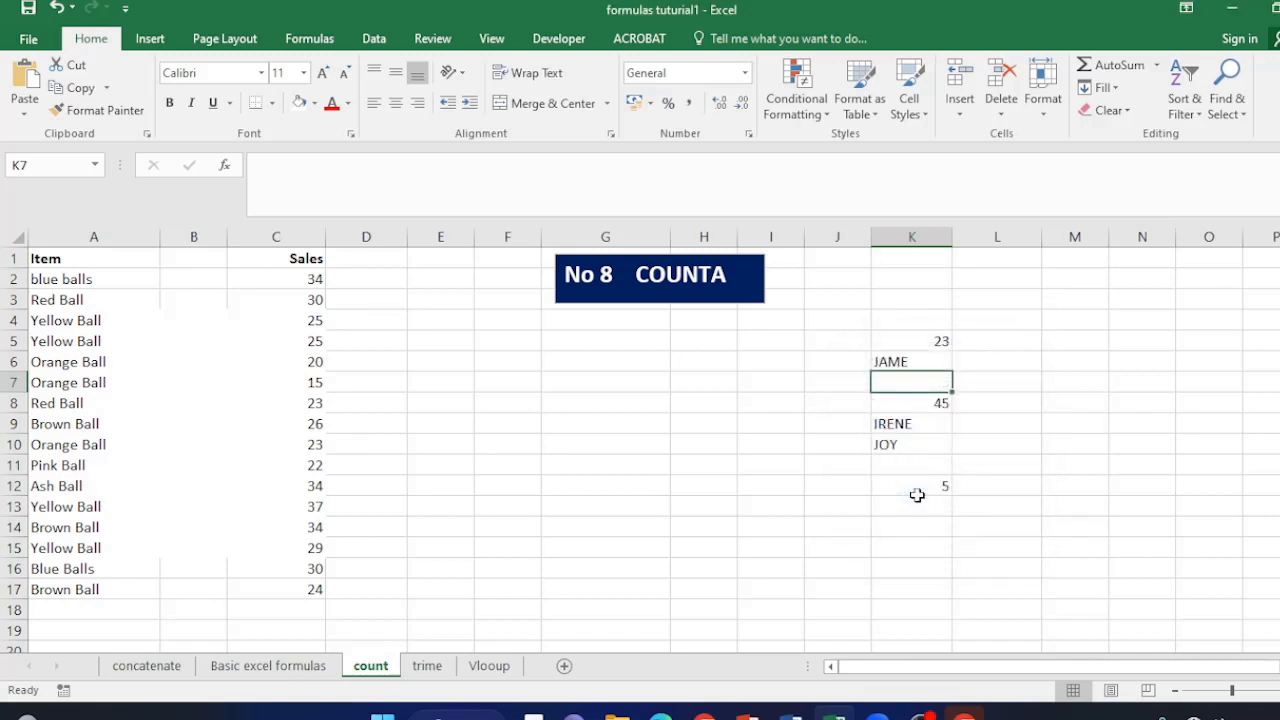
pyautogui.click(1000, 442)
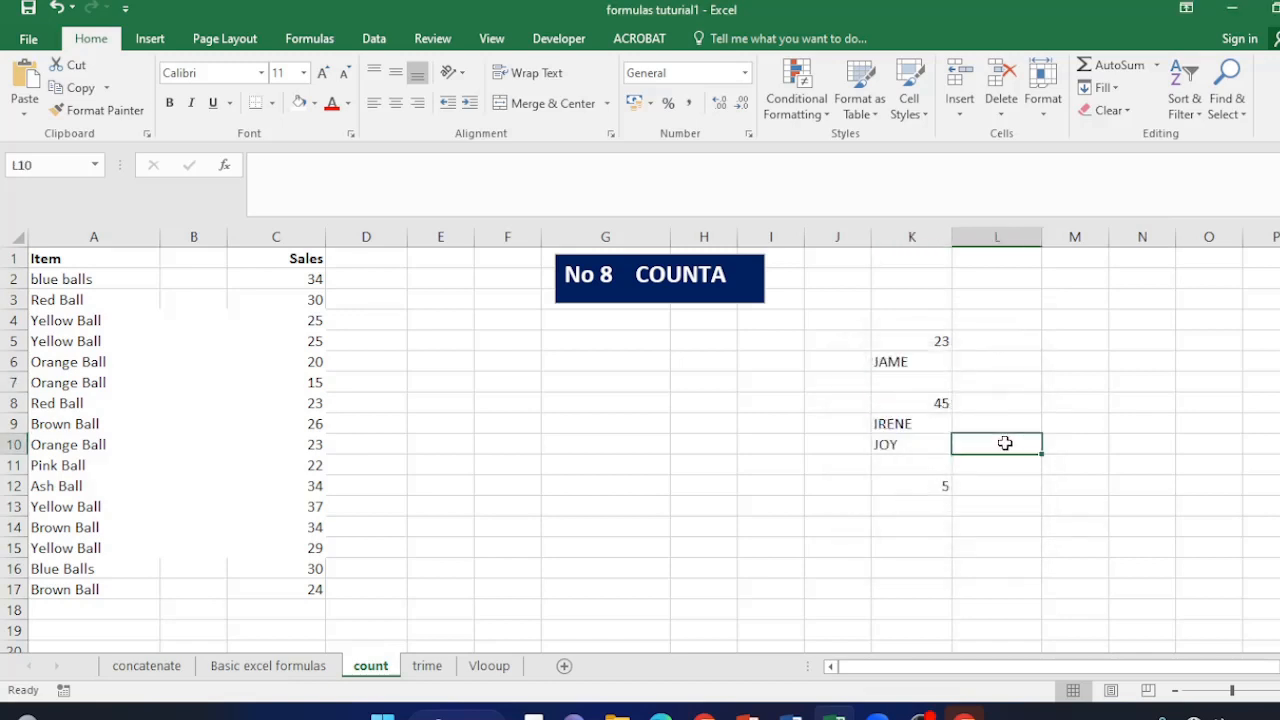
# - Examine the sample list K5:K10 with its blank cell and the COUNTA result in K12
pyautogui.click(897, 338)
pyautogui.moveTo(897, 338); pyautogui.dragTo(902, 449)
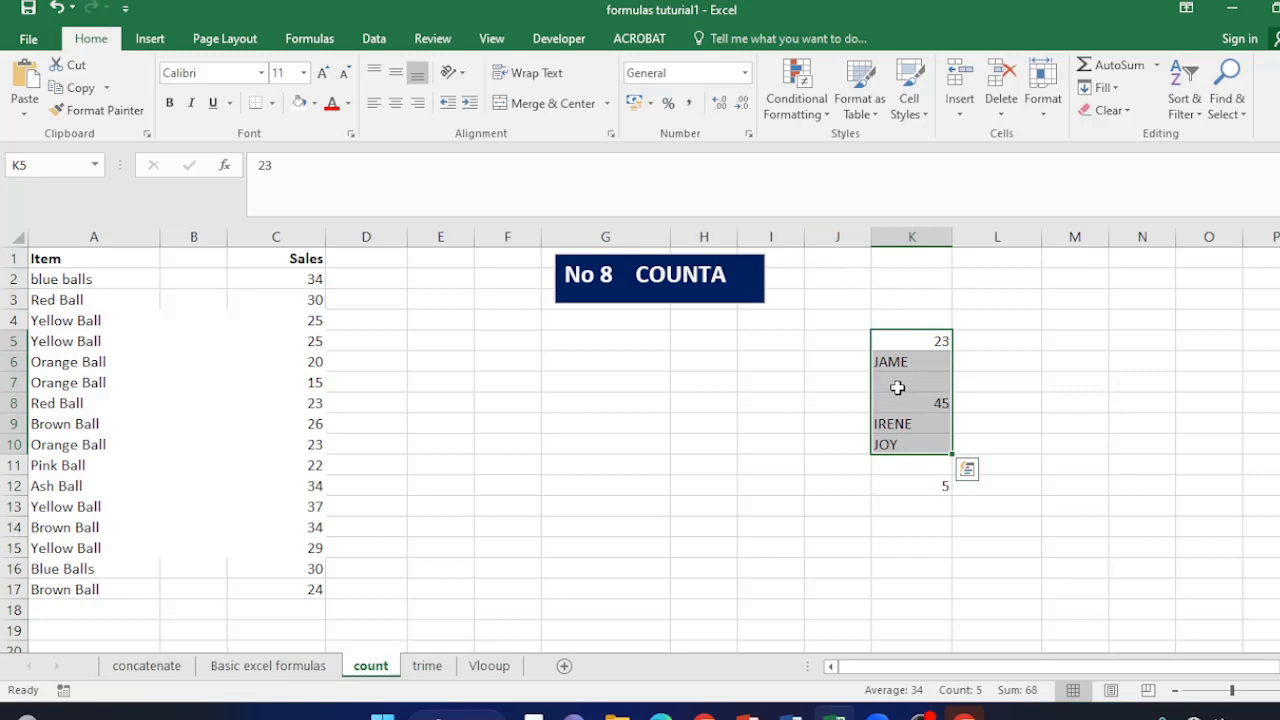
pyautogui.click(936, 491)
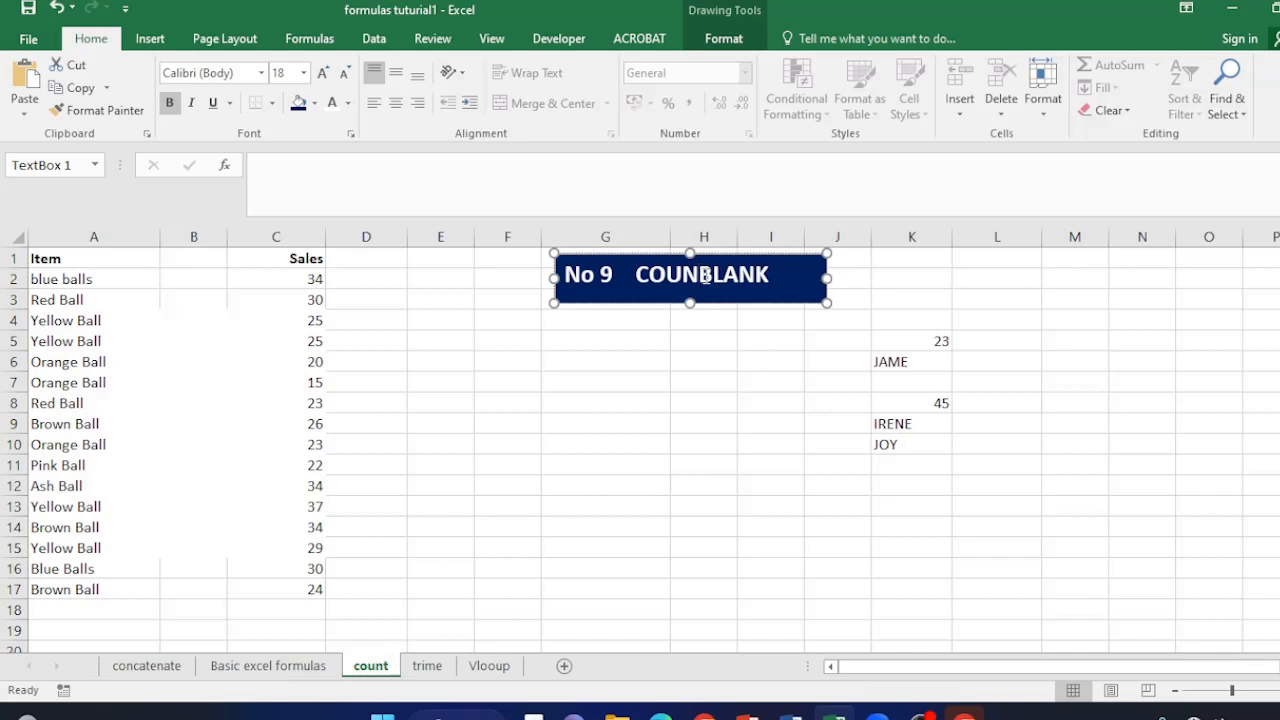
# - Correct the spelling of the function name in the No 9 heading text box to COUNTBLANK
pyautogui.write('T')
pyautogui.click(633, 499)
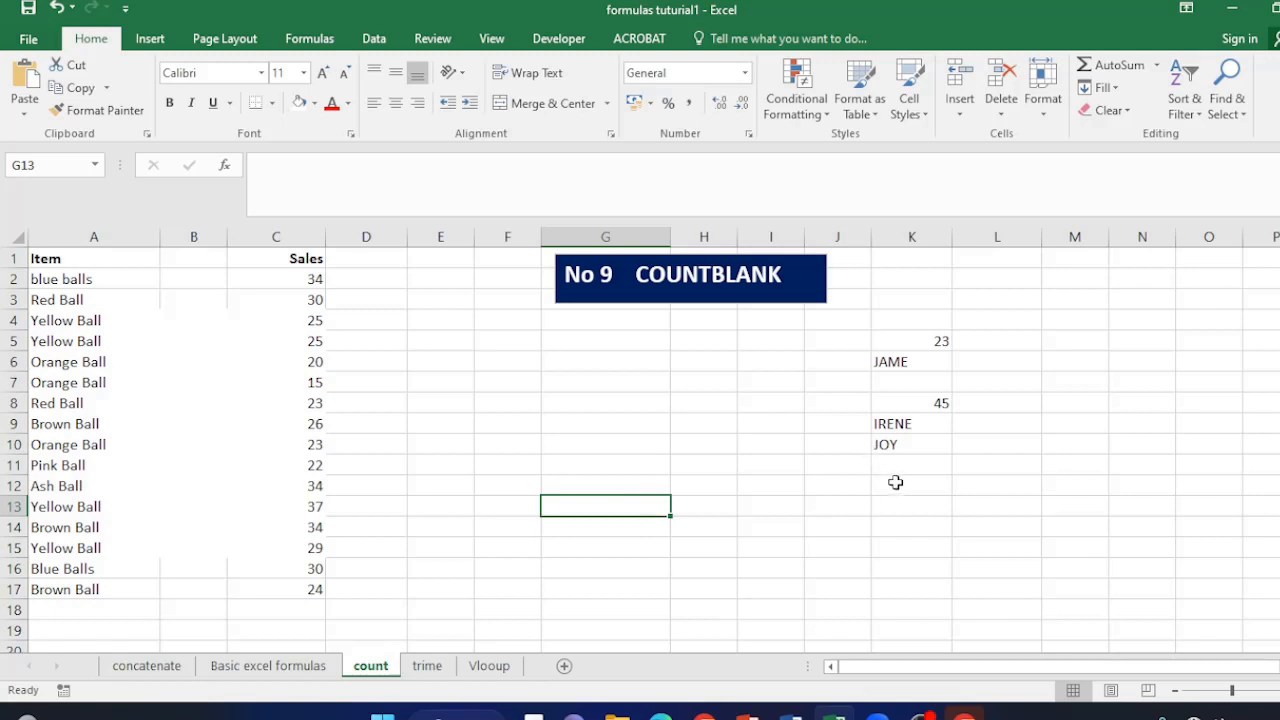
# - Enter =COUNTBLANK(K5:K10) in cell K12 to count the empty cells in the sample list
pyautogui.click(897, 484)
pyautogui.write('=')
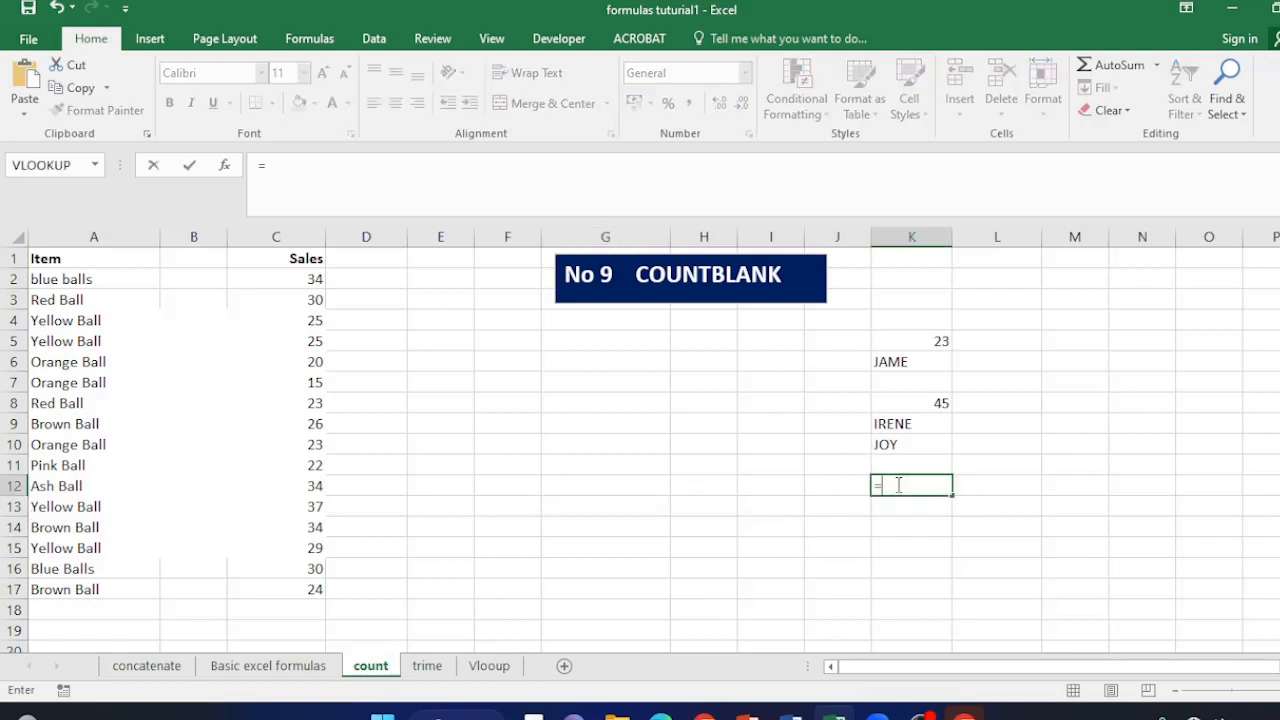
pyautogui.write('COUNT')
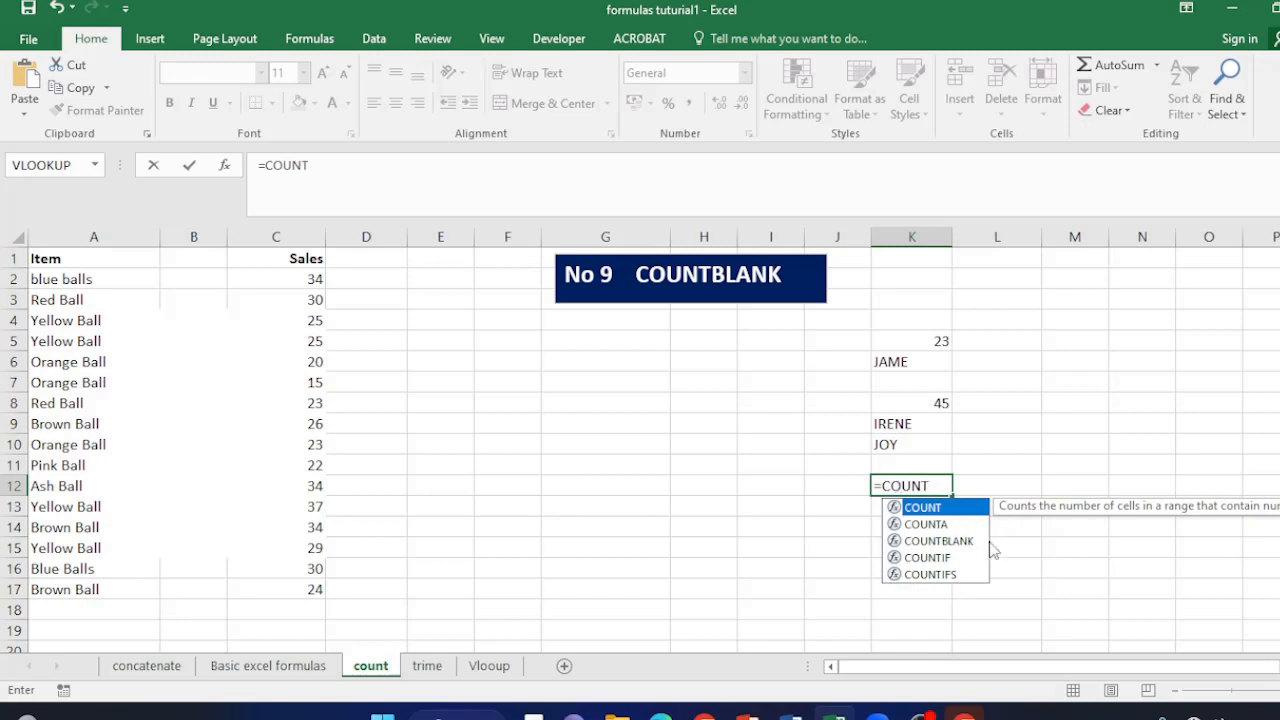
pyautogui.doubleClick(959, 541)
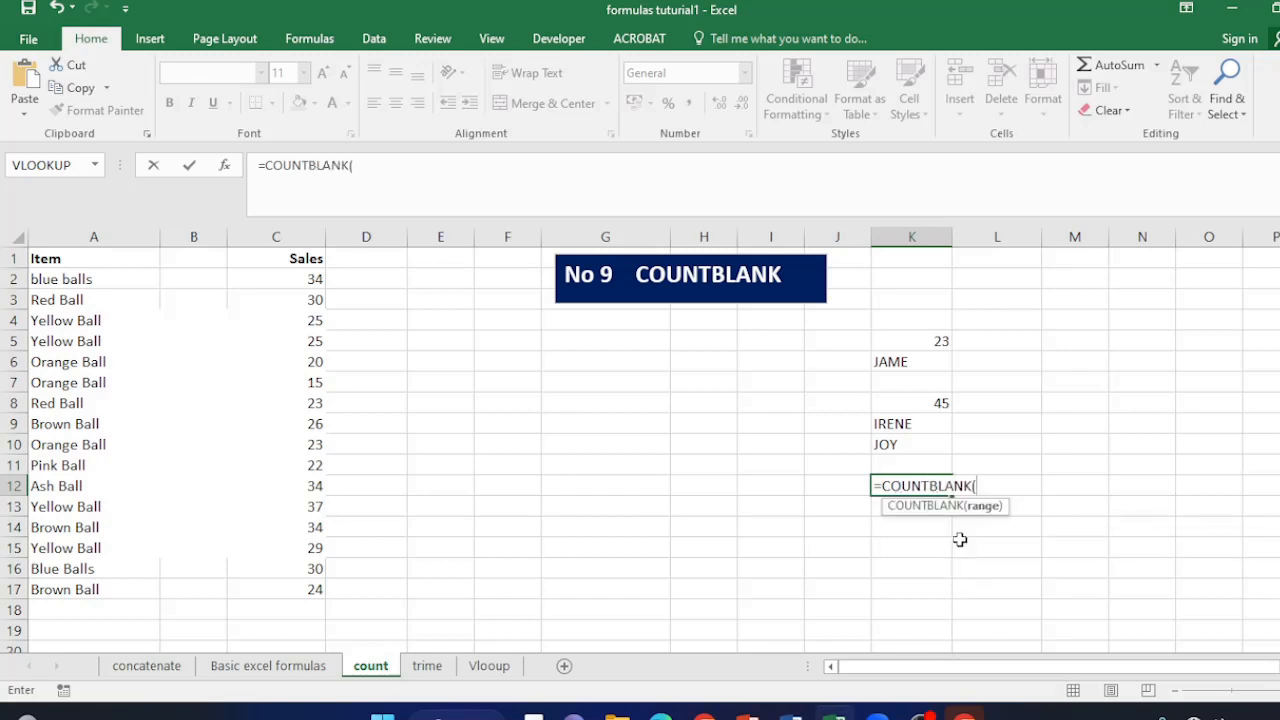
pyautogui.moveTo(900, 334); pyautogui.dragTo(906, 447)
pyautogui.write(')')
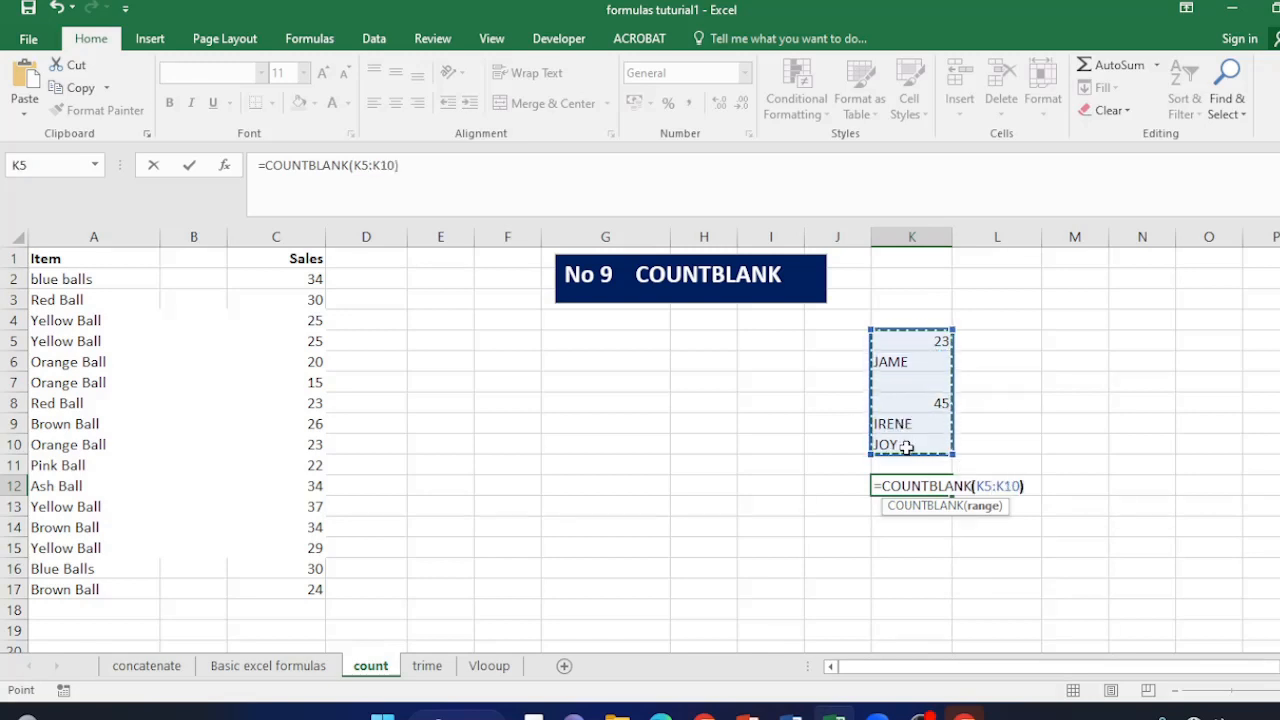
pyautogui.press('Return')
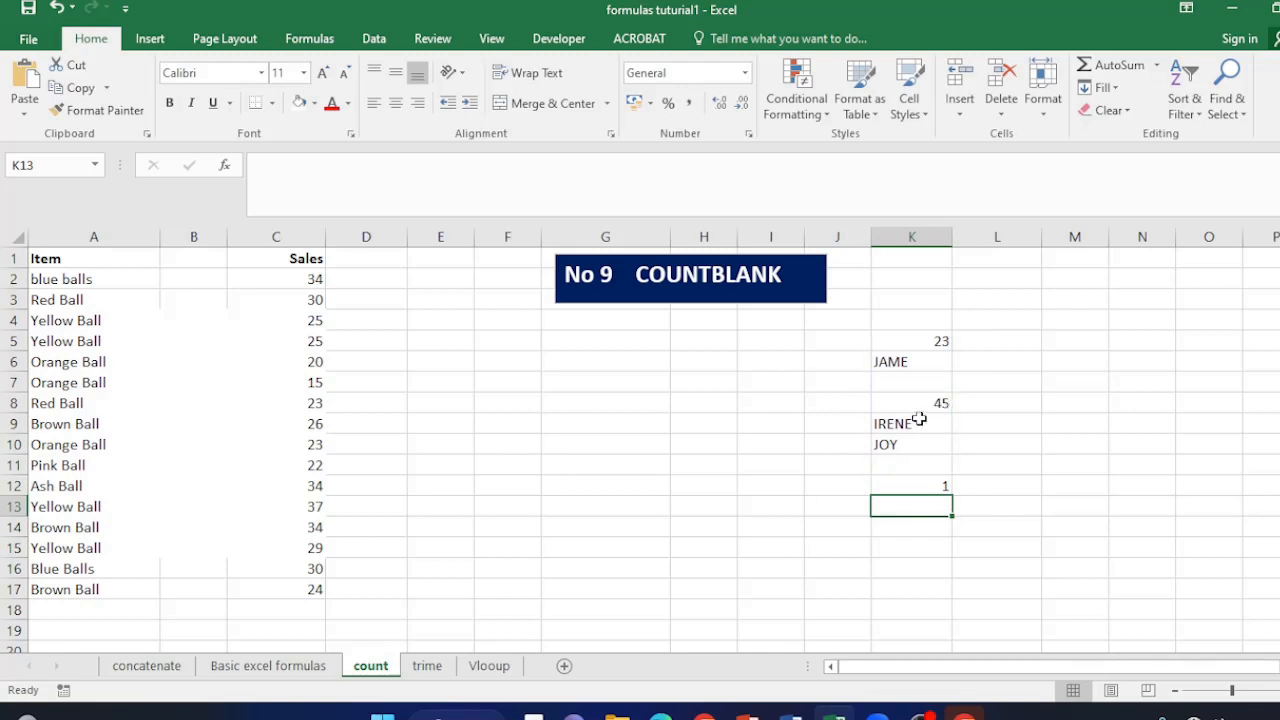
# - Clear the first name from cell K9 to add another blank to the counted range
pyautogui.click(905, 424)
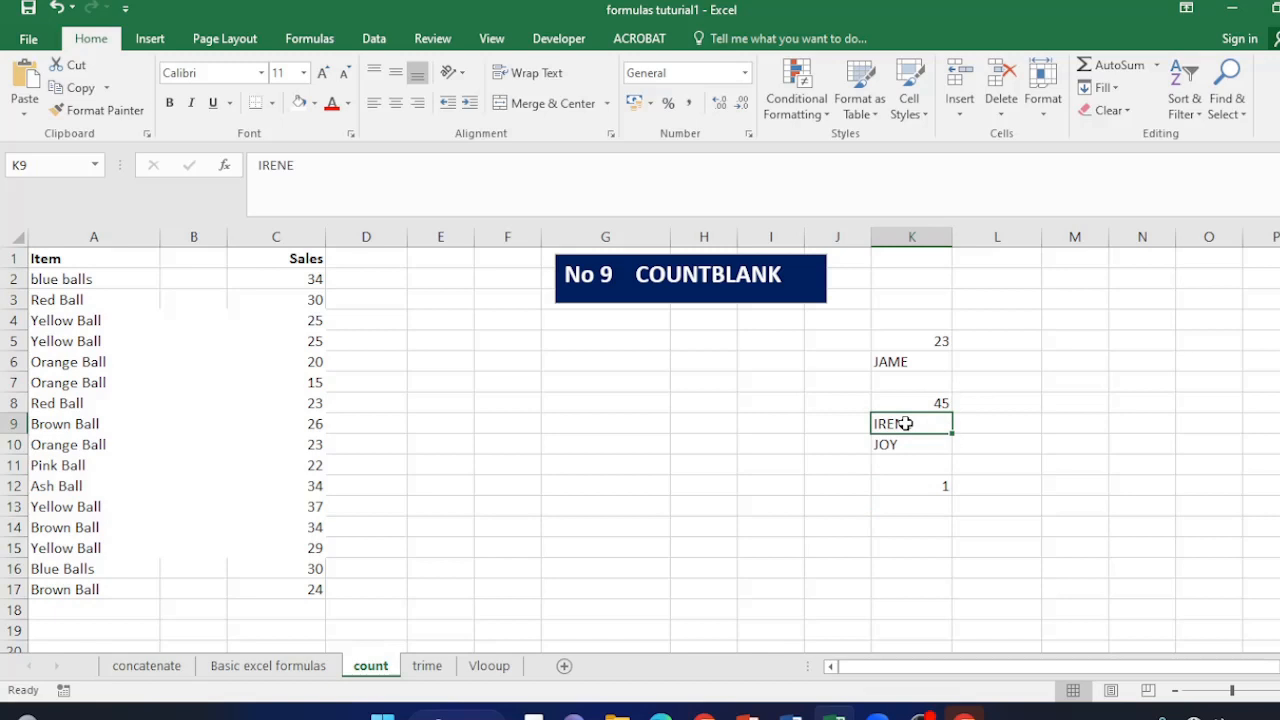
pyautogui.press('Delete')
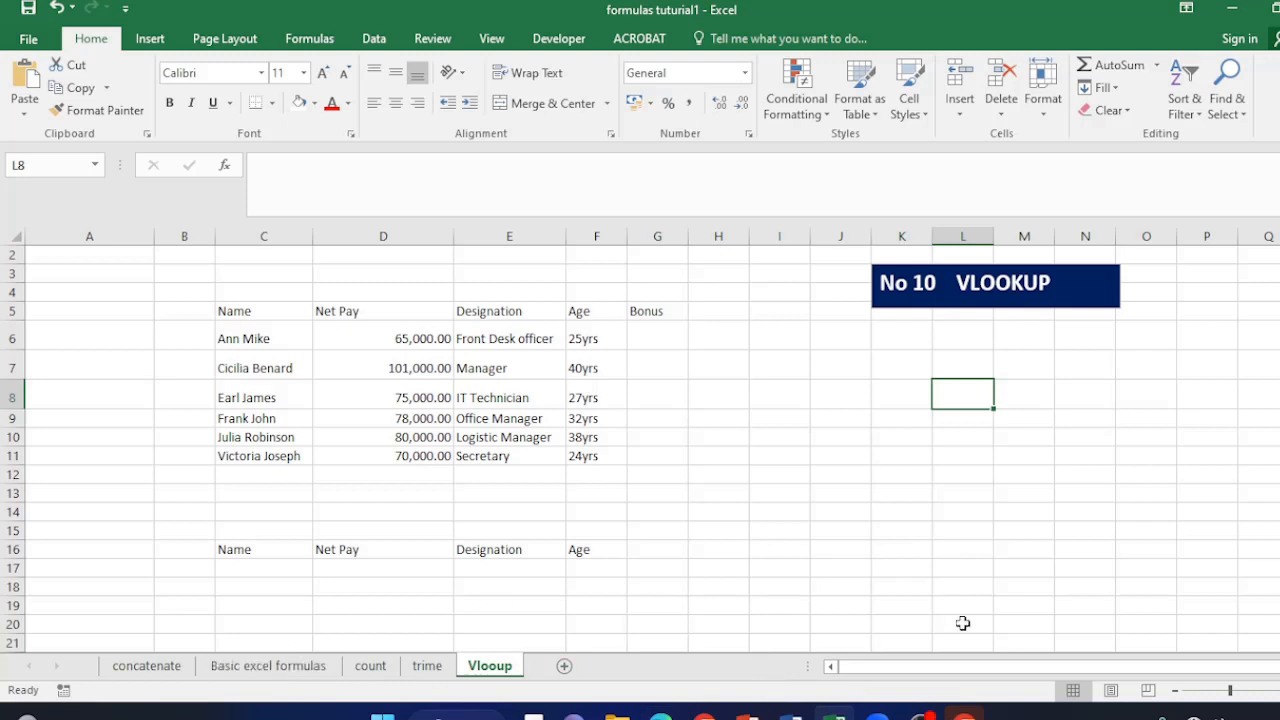
# - On the Vlooup sheet, enter =VLOOKUP(C17,C6:F11,2,0) in cell D17 to look up the net pay for the name in C17
pyautogui.click(240, 575)
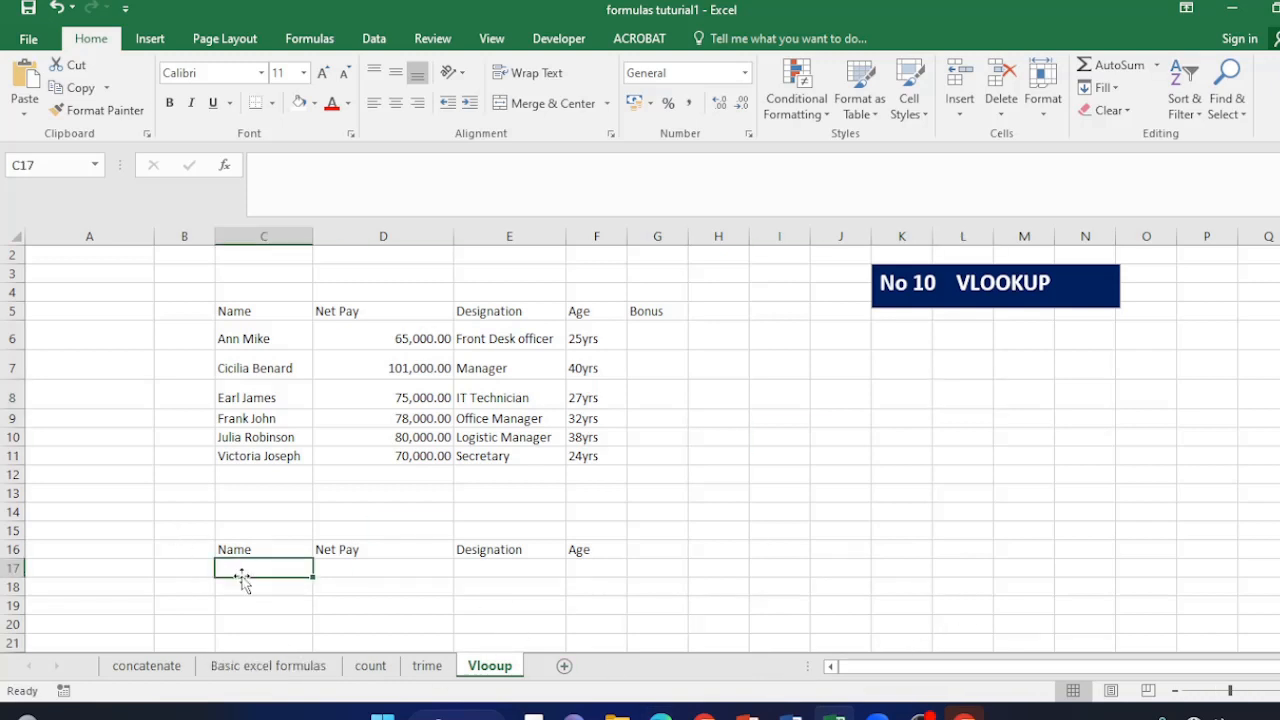
pyautogui.click(344, 575)
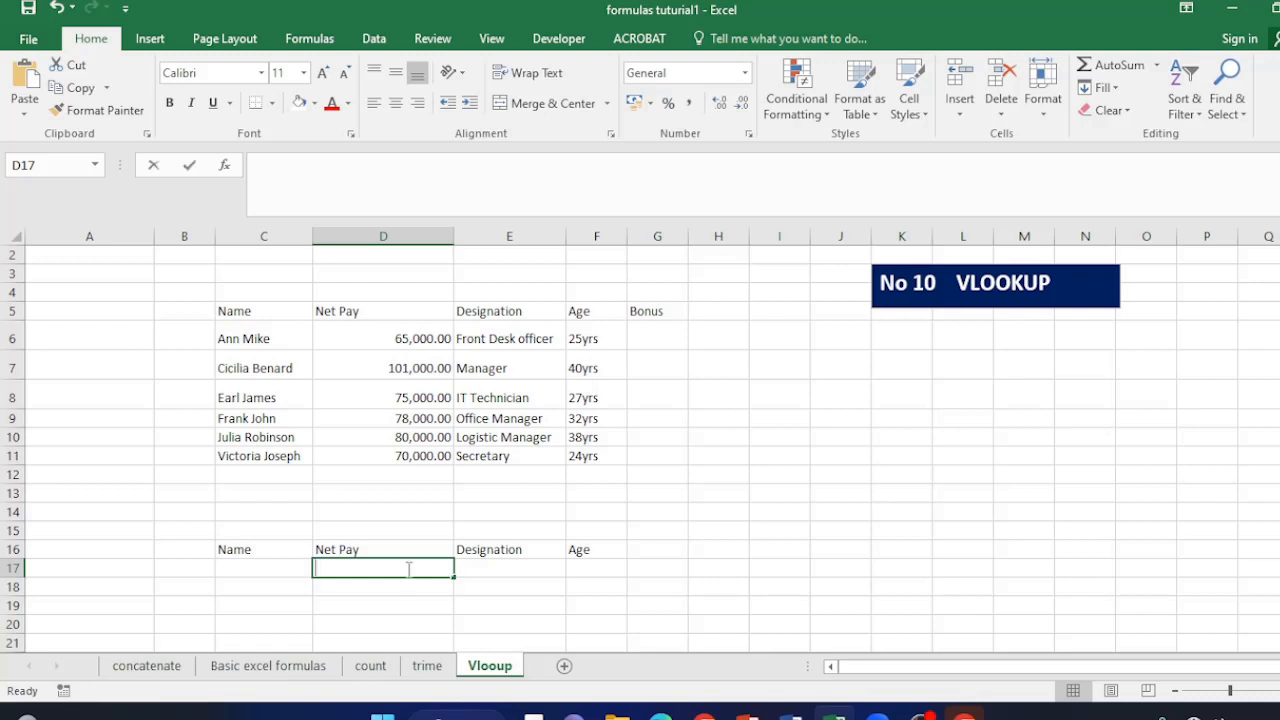
pyautogui.write('=')
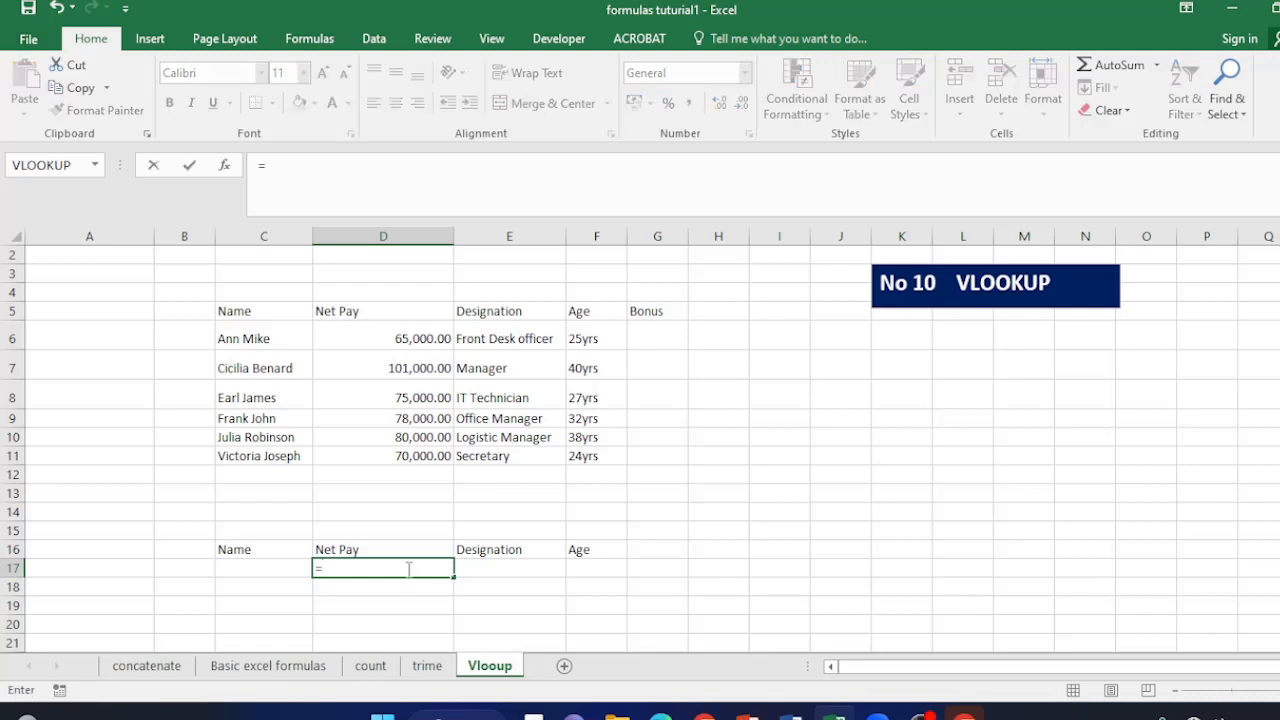
pyautogui.write('VL')
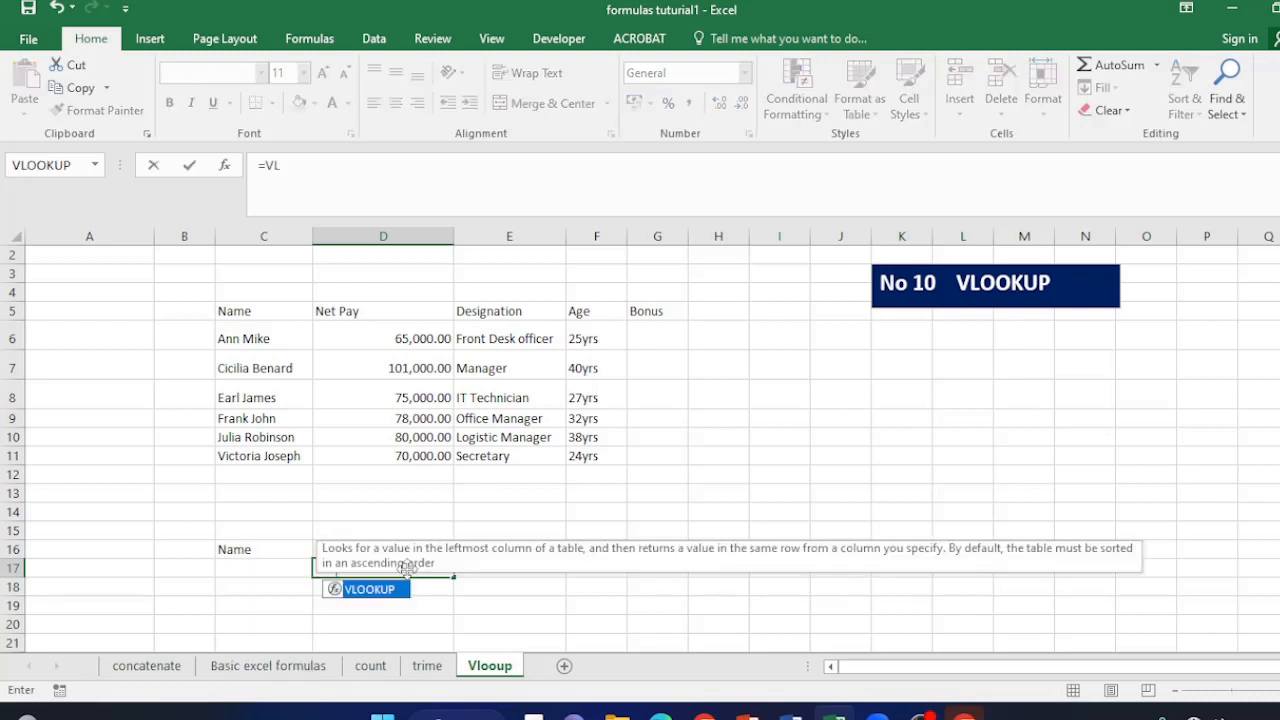
pyautogui.doubleClick(383, 594)
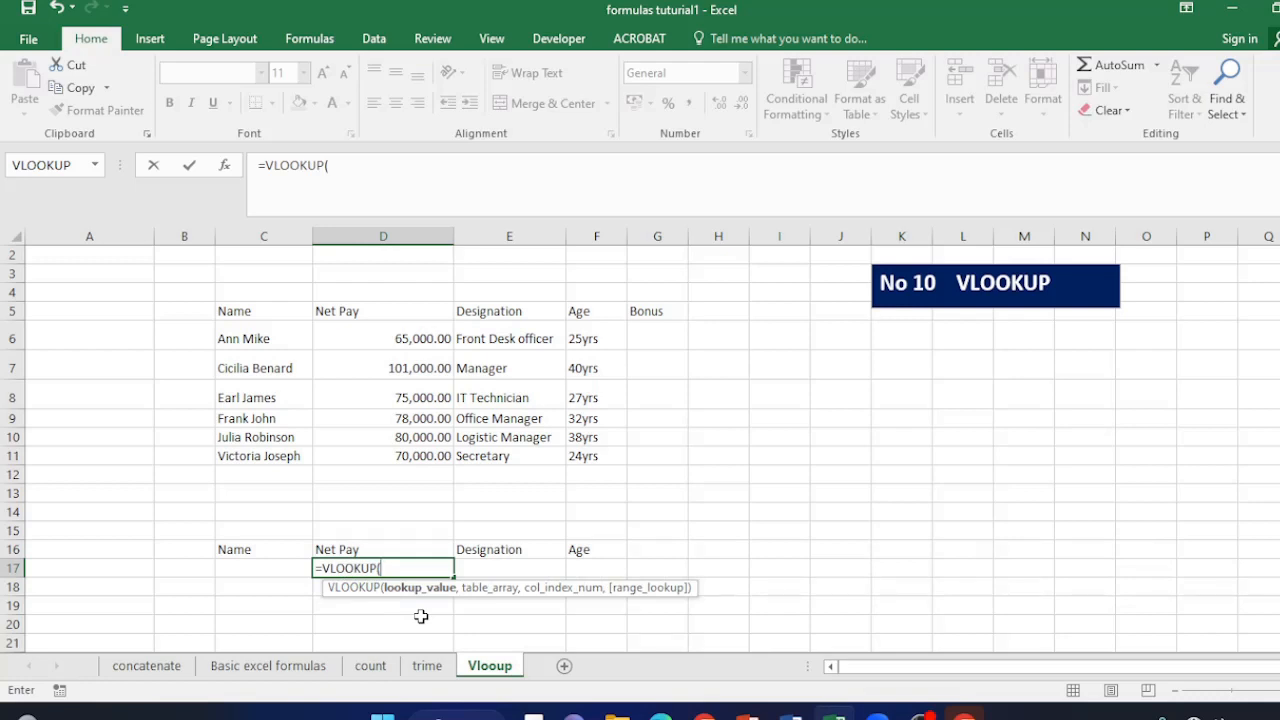
pyautogui.click(266, 572)
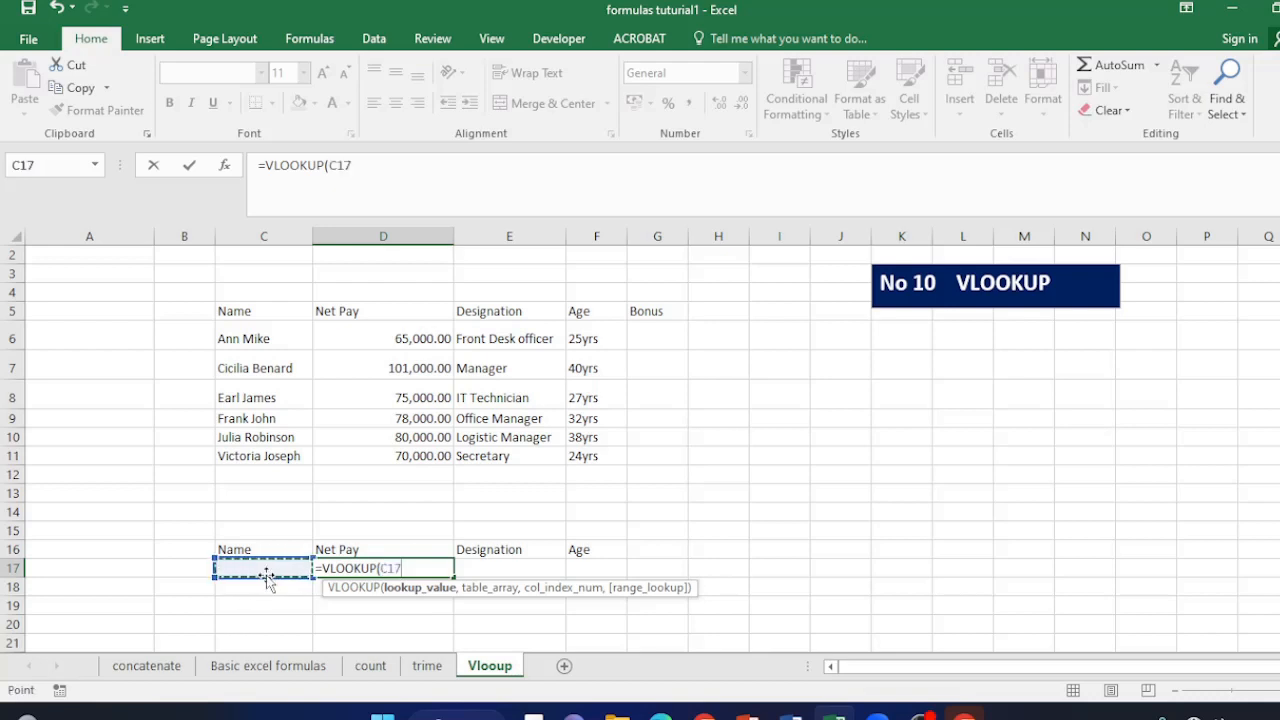
pyautogui.write(',')
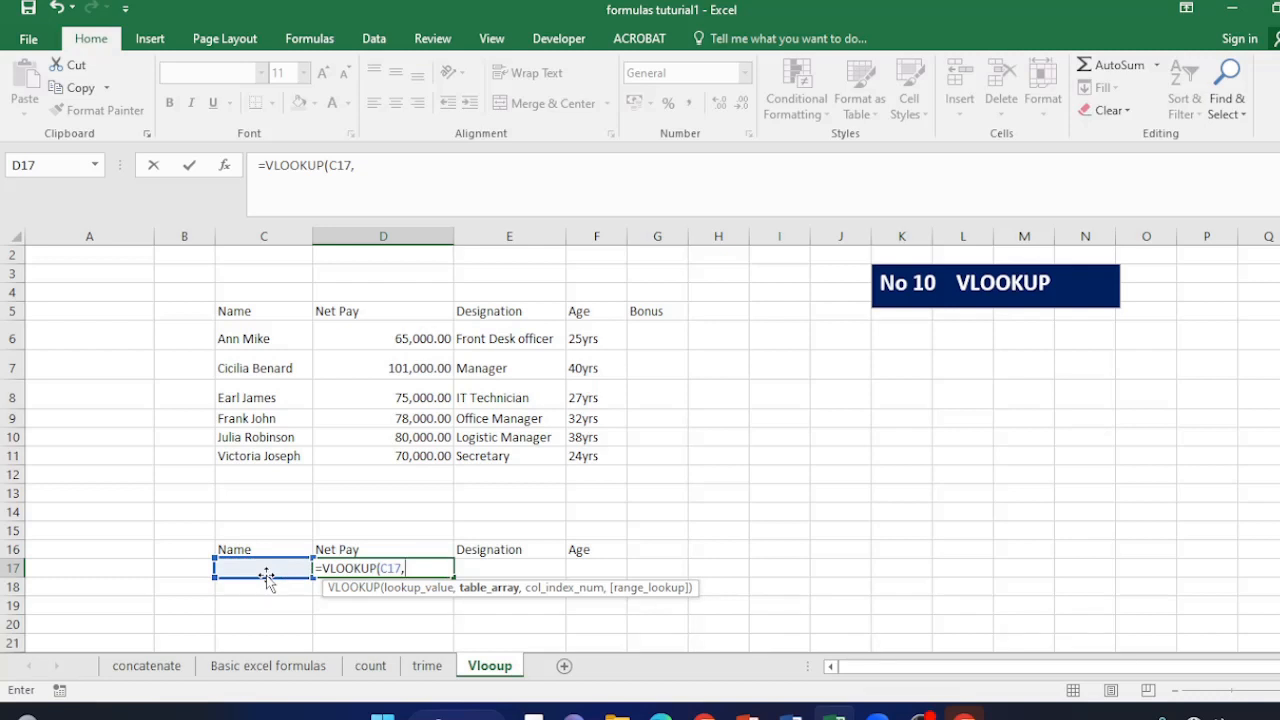
pyautogui.moveTo(220, 334); pyautogui.dragTo(585, 456)
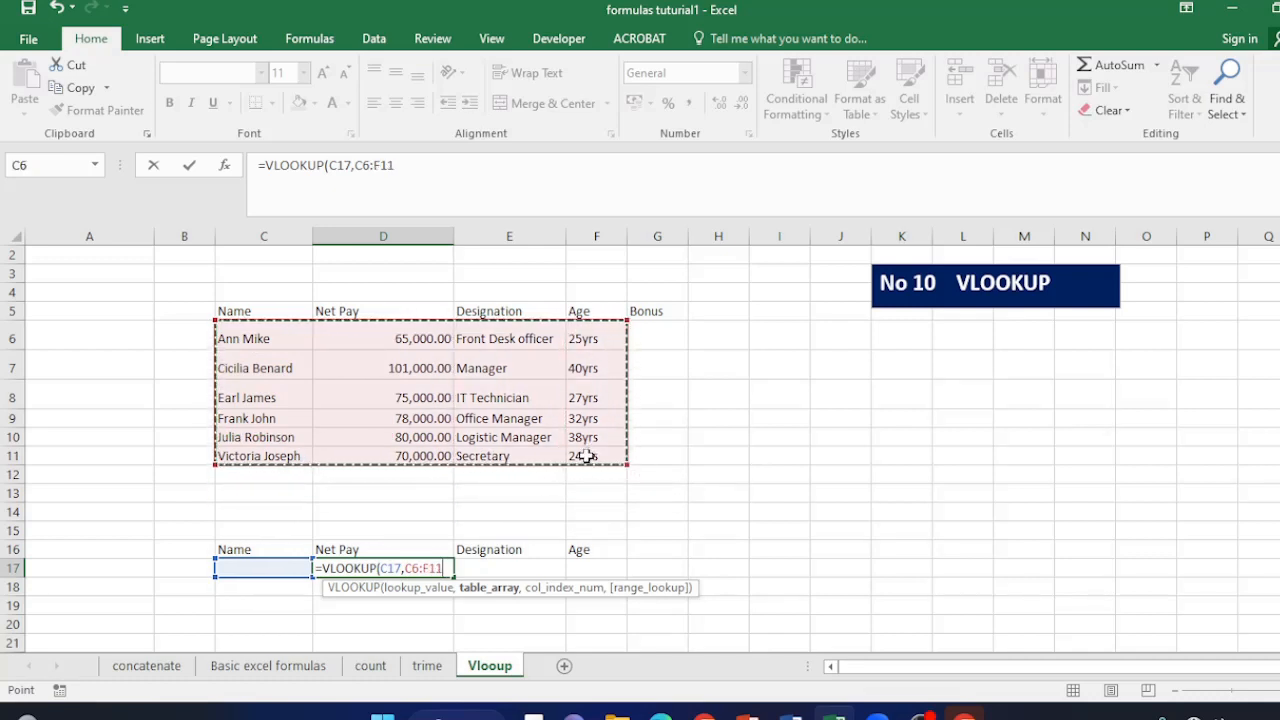
pyautogui.write(',')
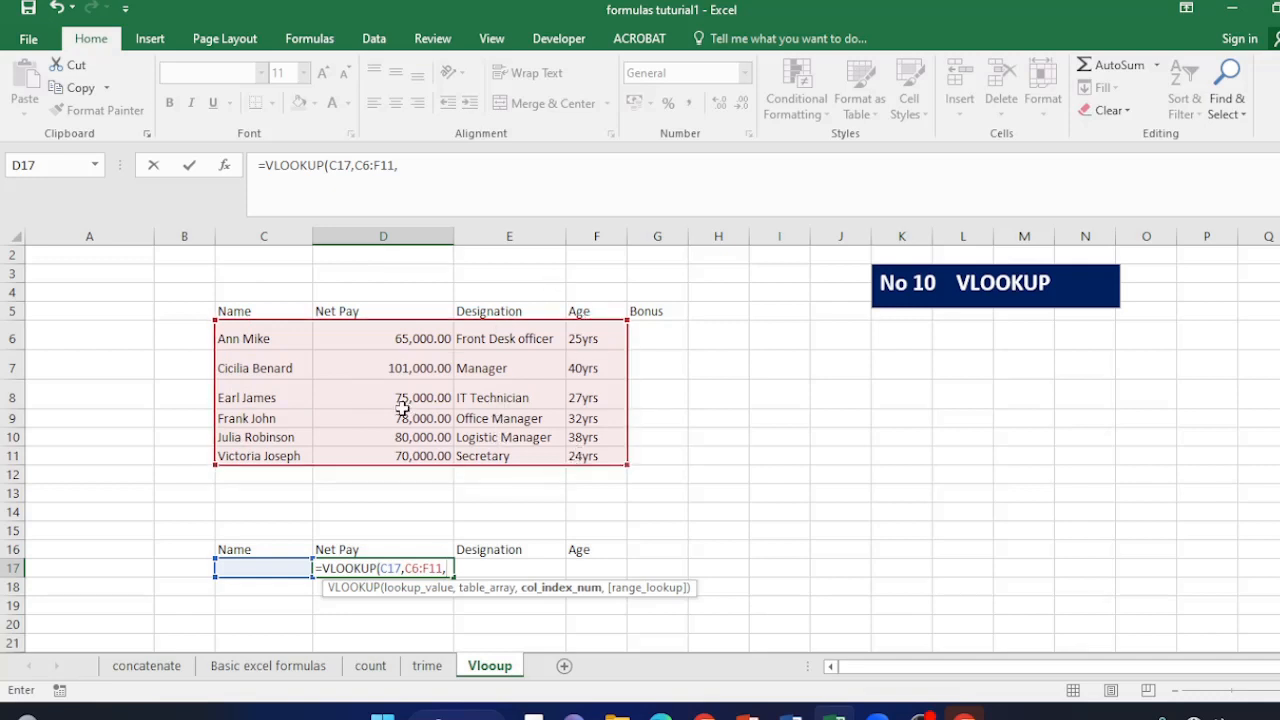
pyautogui.write('2,')
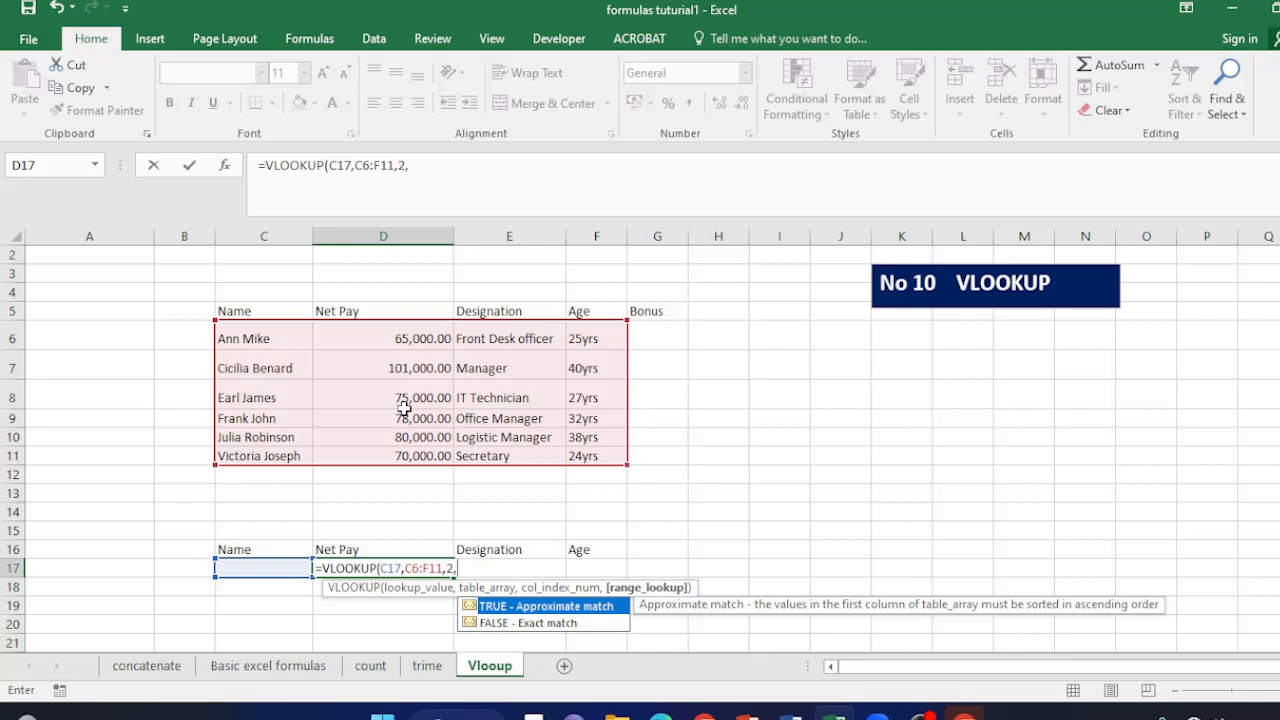
pyautogui.write('0)')
pyautogui.press('Return')
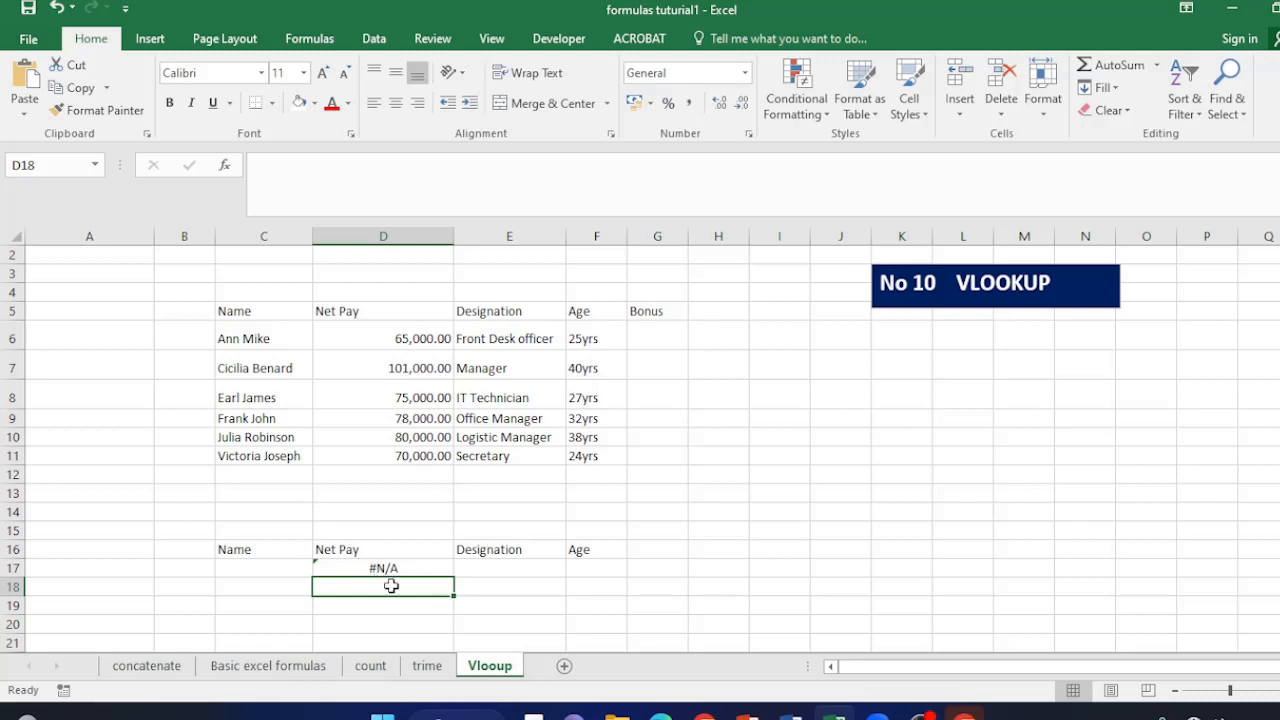
# - Enter the first listed employee's full name in cell C17 and check the net pay lookup in D17
pyautogui.click(278, 573)
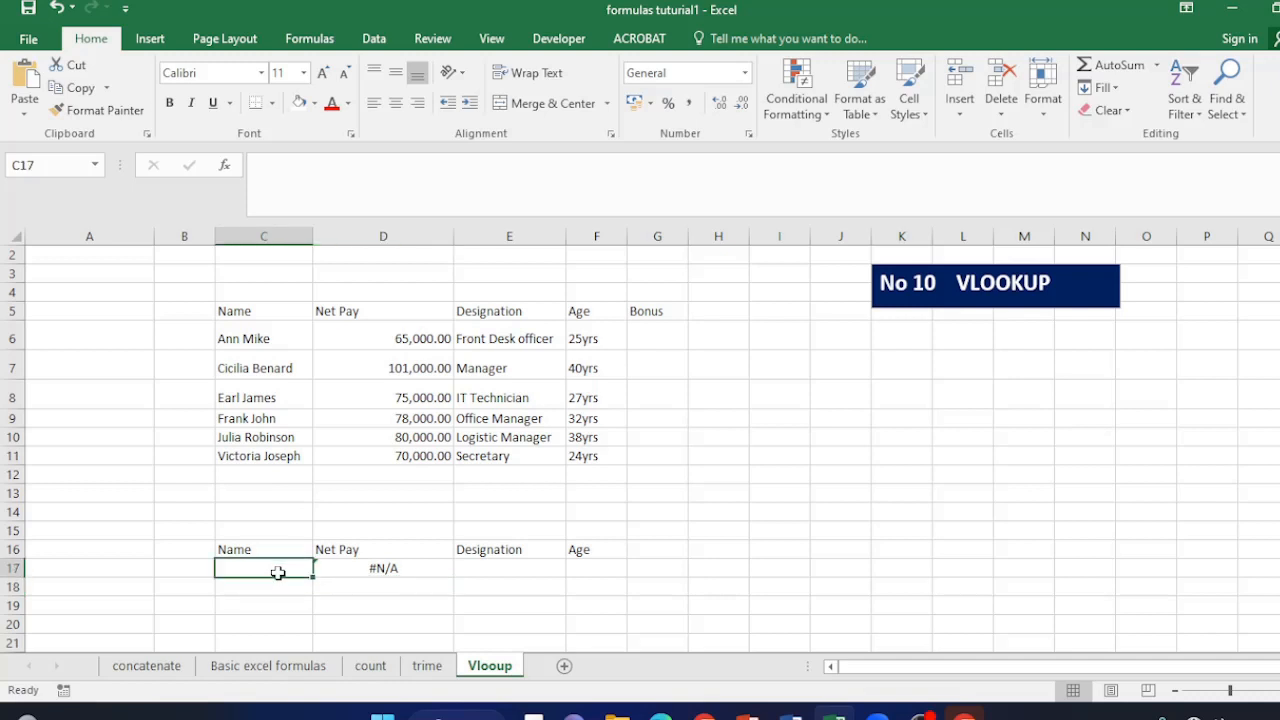
pyautogui.write('ANN MIKE')
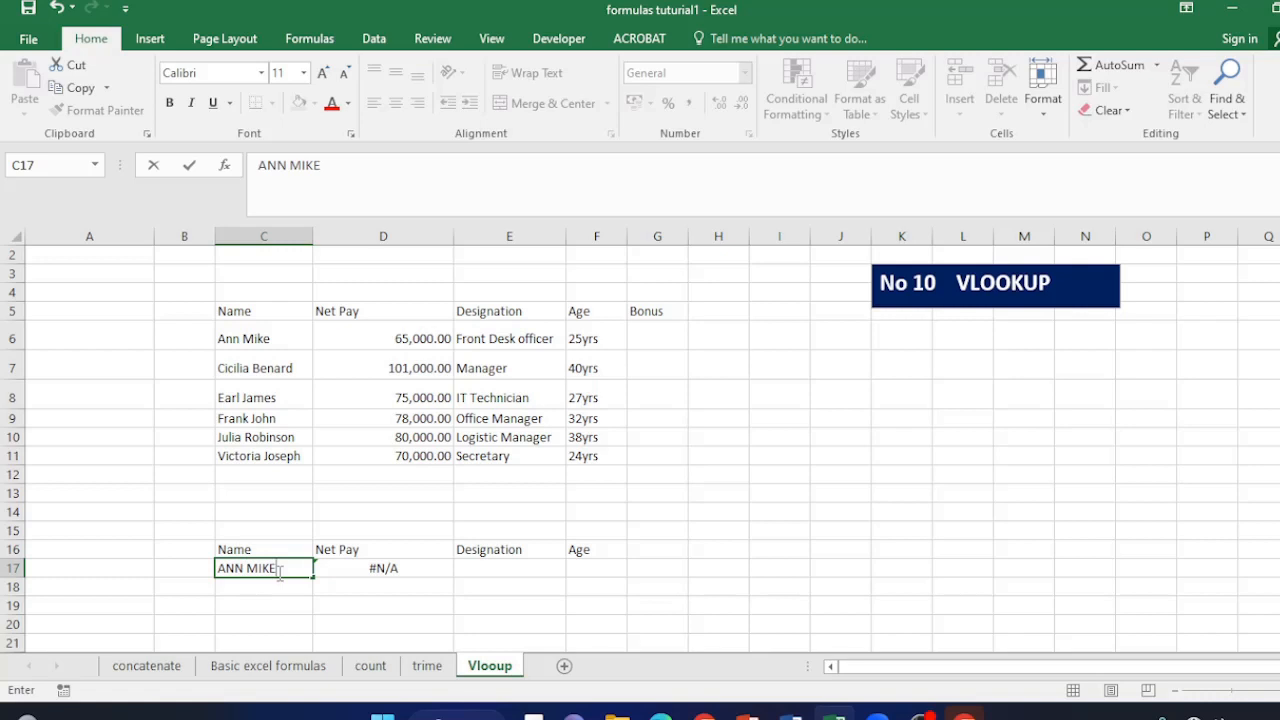
pyautogui.press('Return')
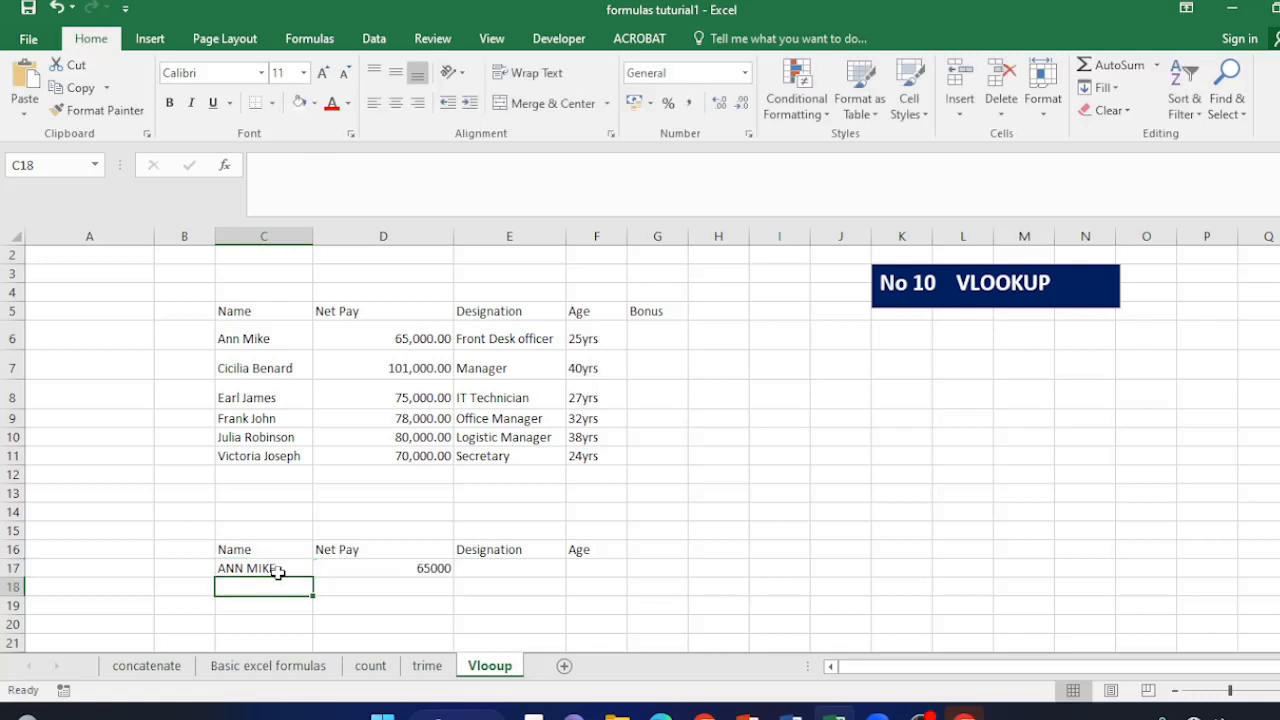
pyautogui.click(390, 572)
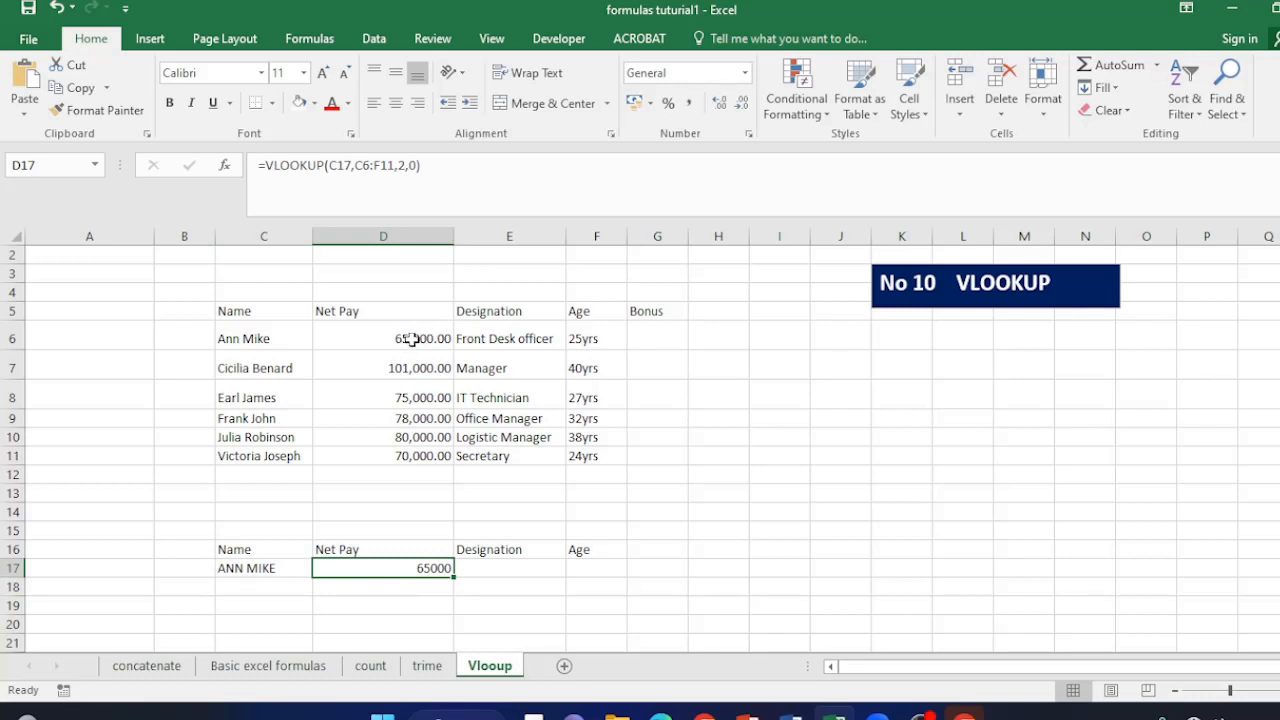
# - Replace the name in cell C17 with the second listed employee's full name to test the net pay lookup
pyautogui.click(253, 568)
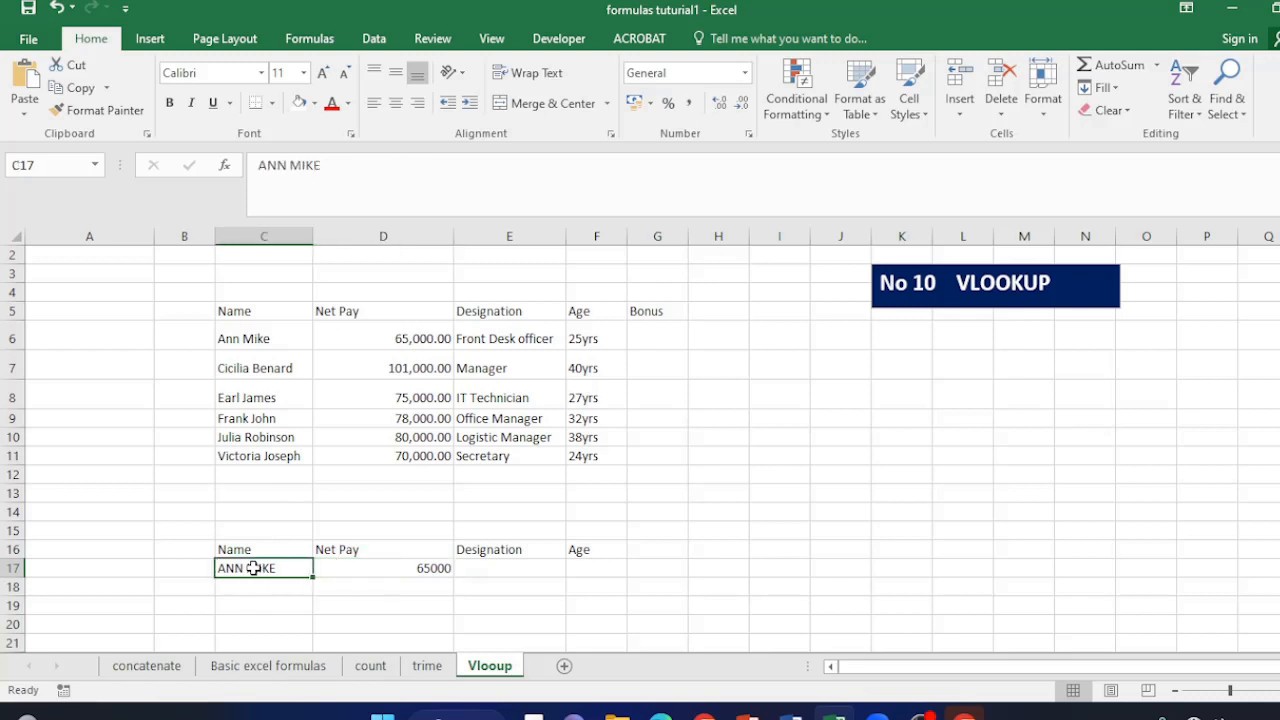
pyautogui.write('CICIL')
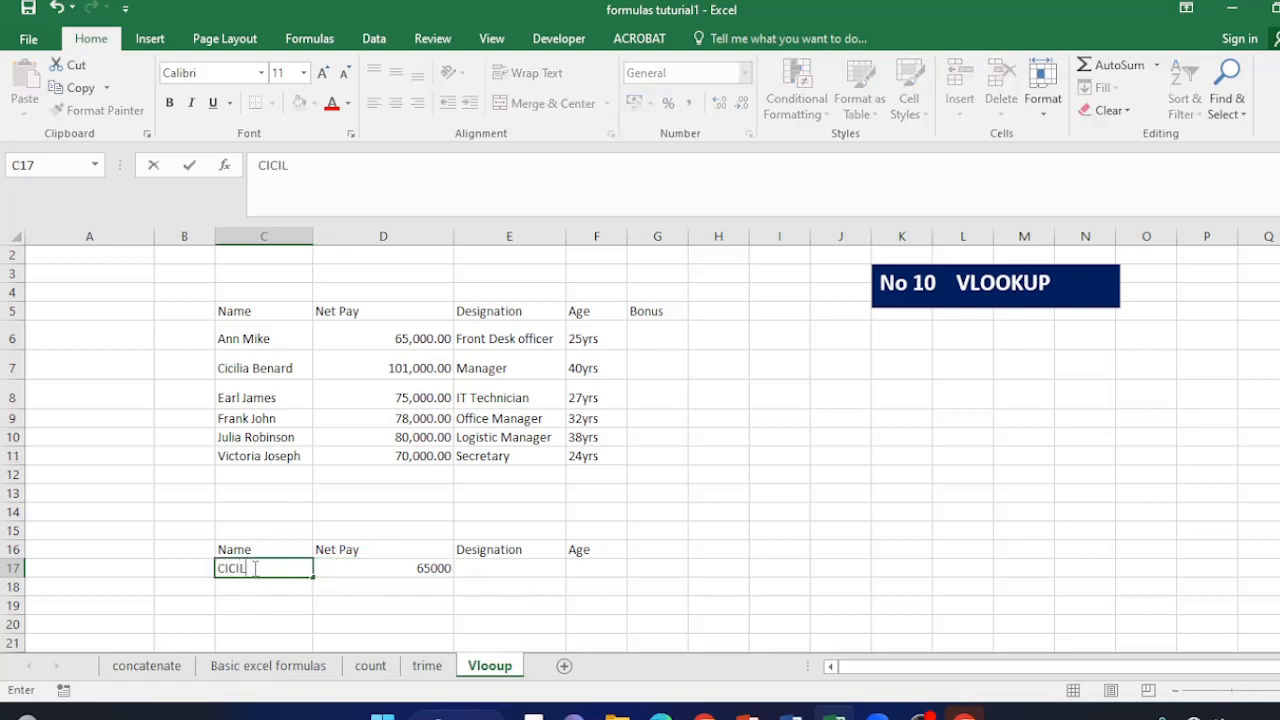
pyautogui.write('IA BENARD')
pyautogui.press('Return')
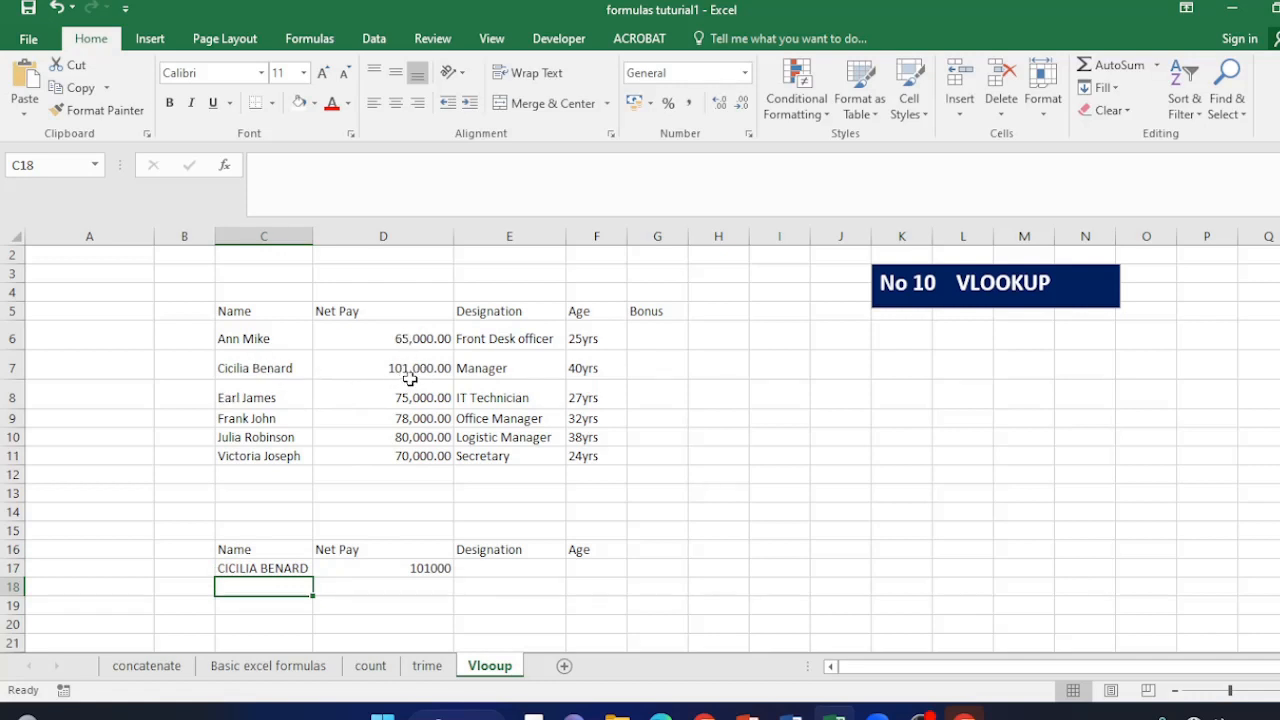
# - Enter =VLOOKUP(C17,C6:F11,3,0) in cell E17 to look up the designation for the name in C17
pyautogui.click(478, 572)
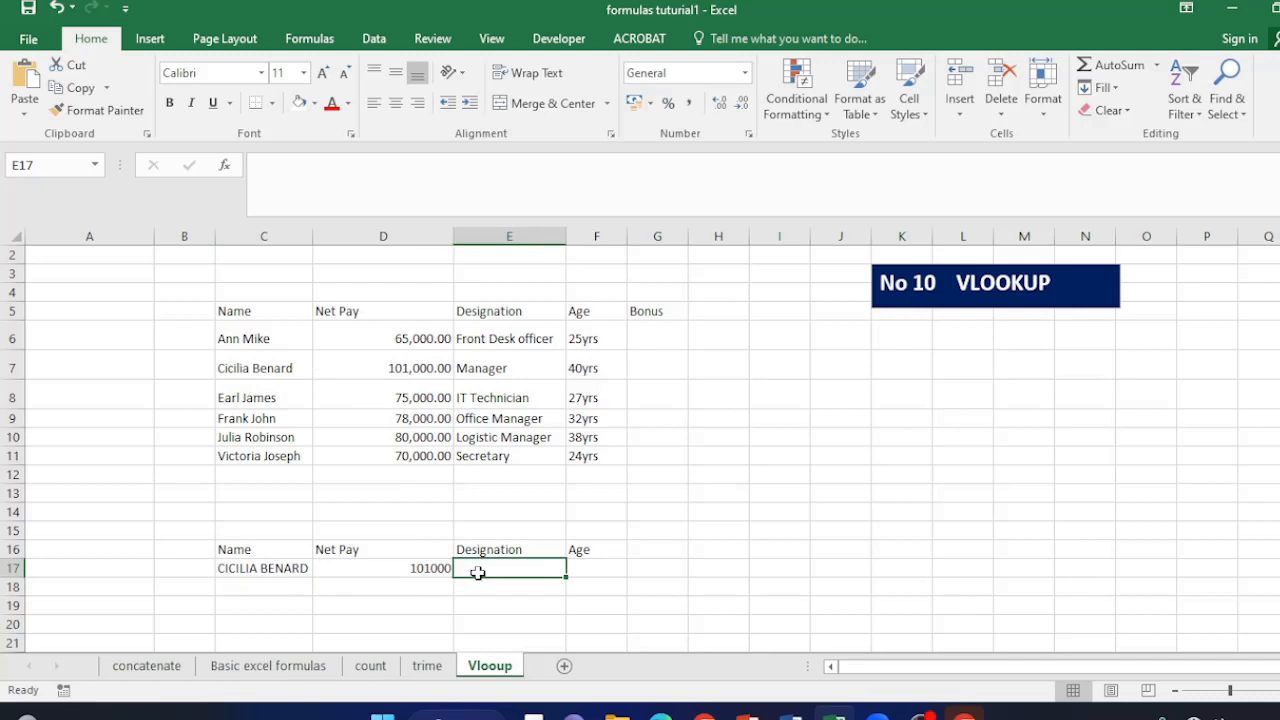
pyautogui.write('=')
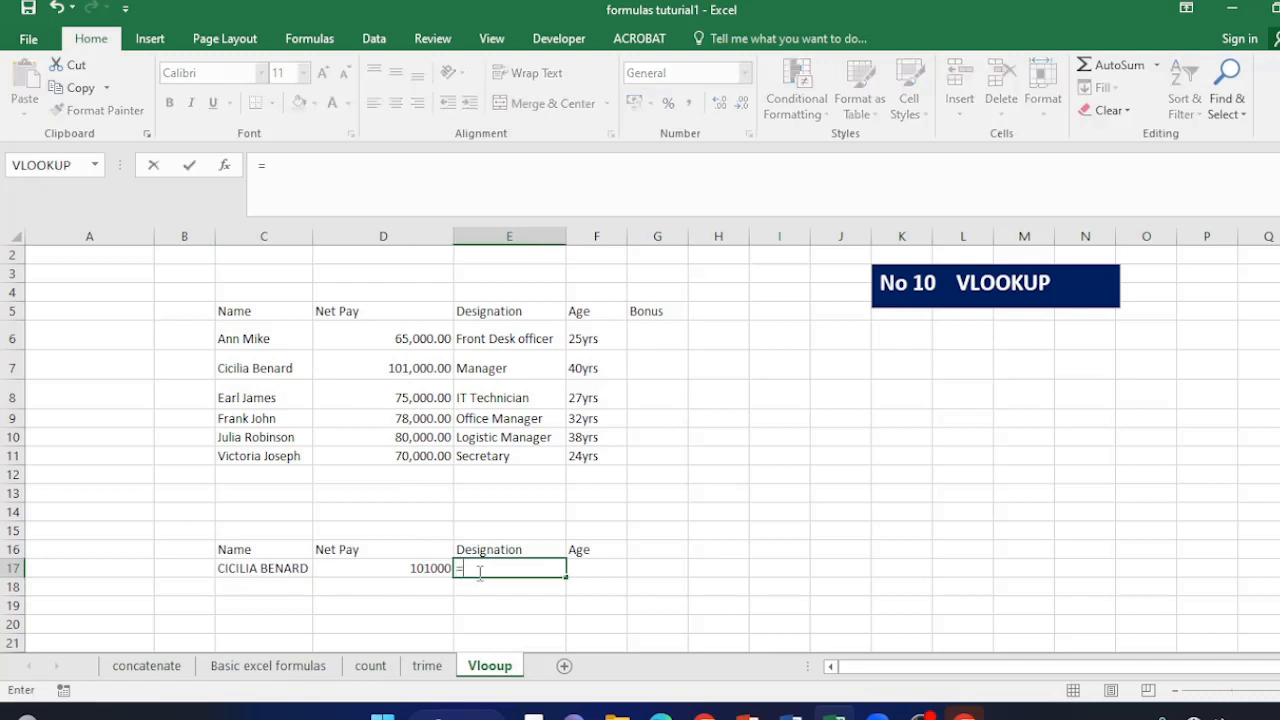
pyautogui.write('VL')
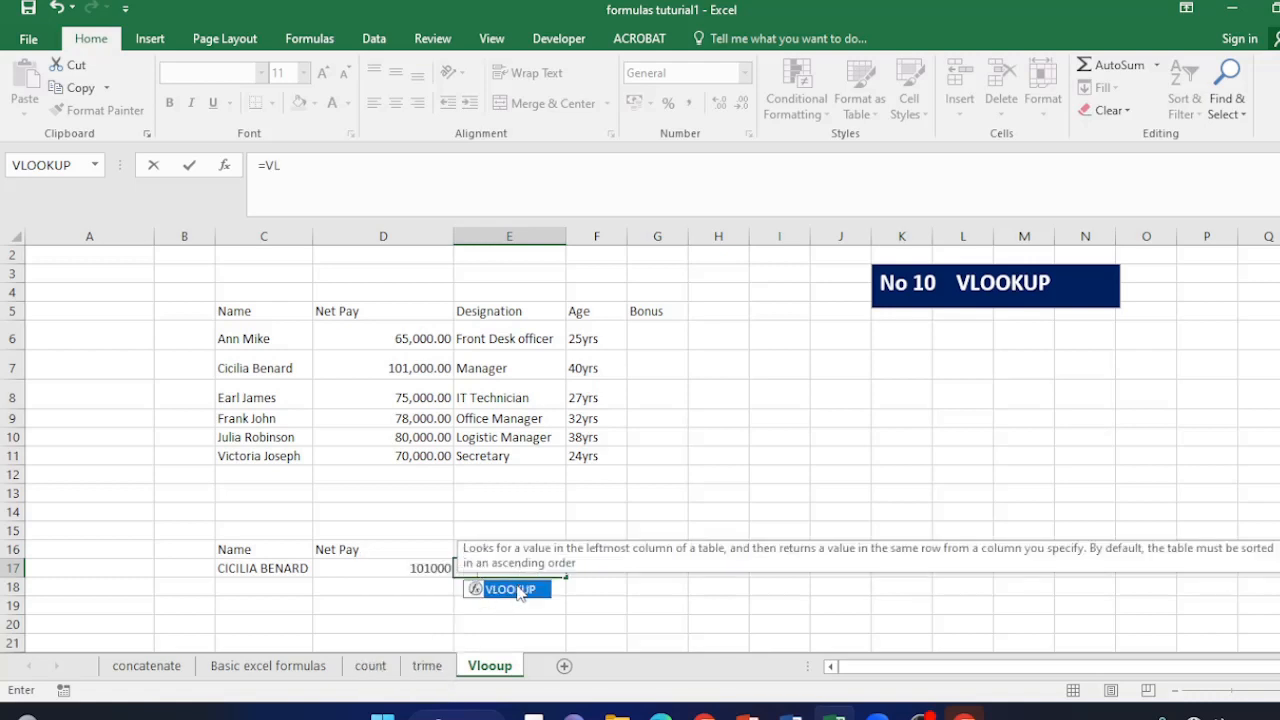
pyautogui.doubleClick(518, 591)
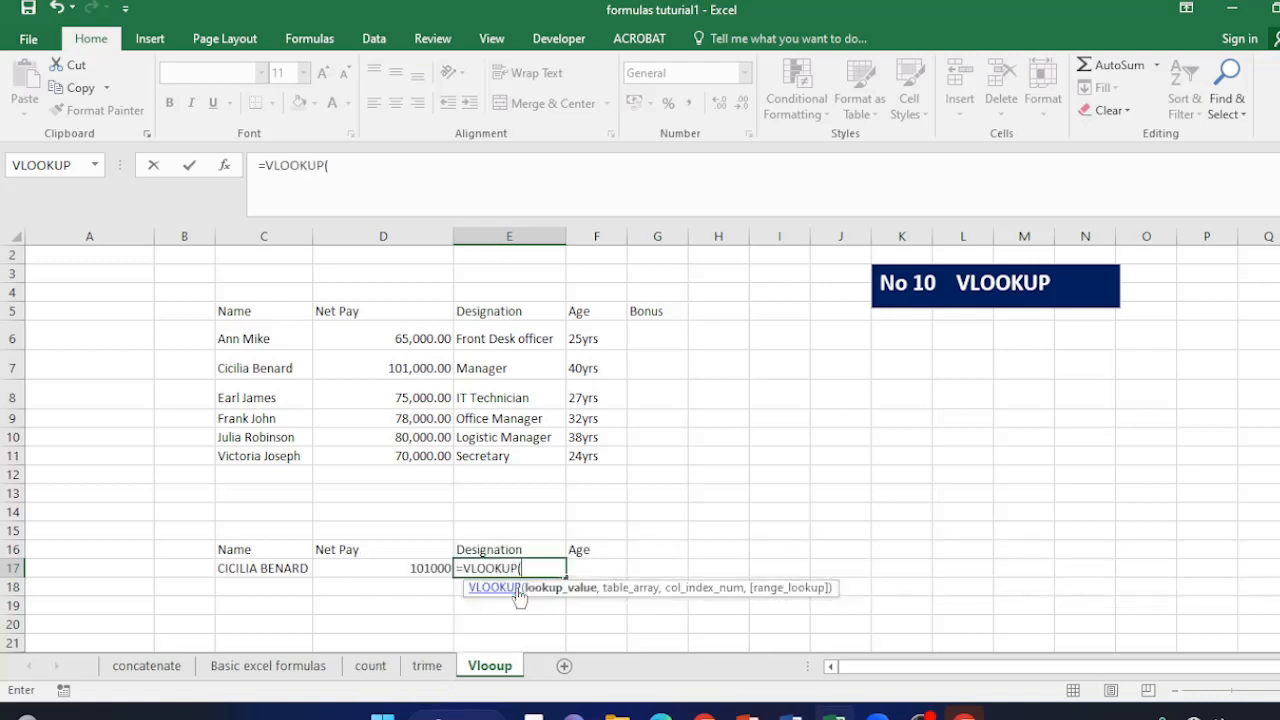
pyautogui.click(255, 571)
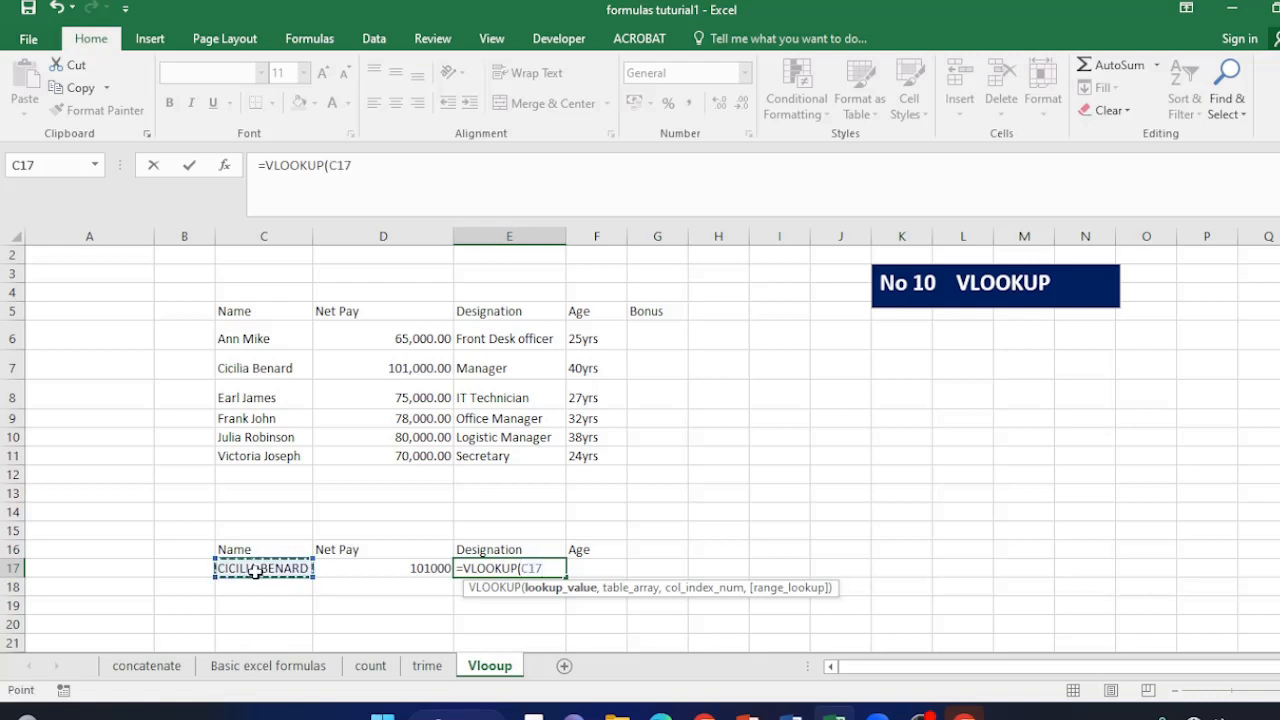
pyautogui.write(',')
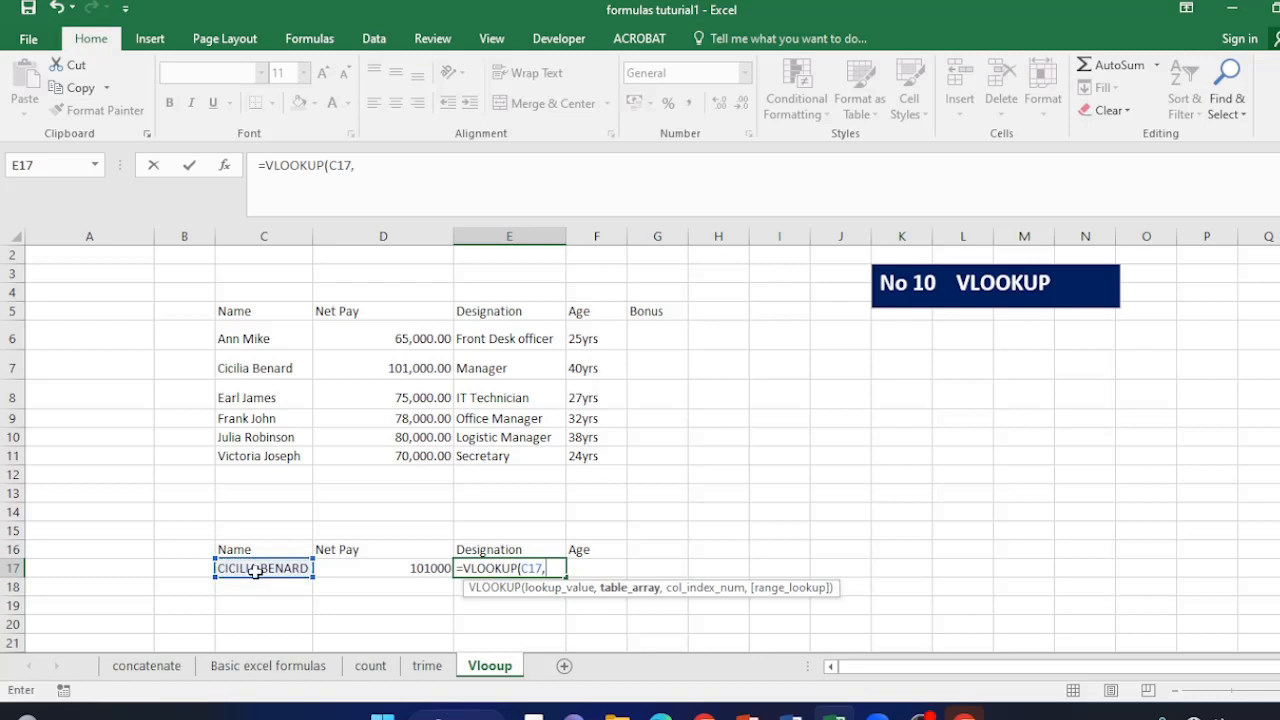
pyautogui.moveTo(229, 340); pyautogui.dragTo(570, 458)
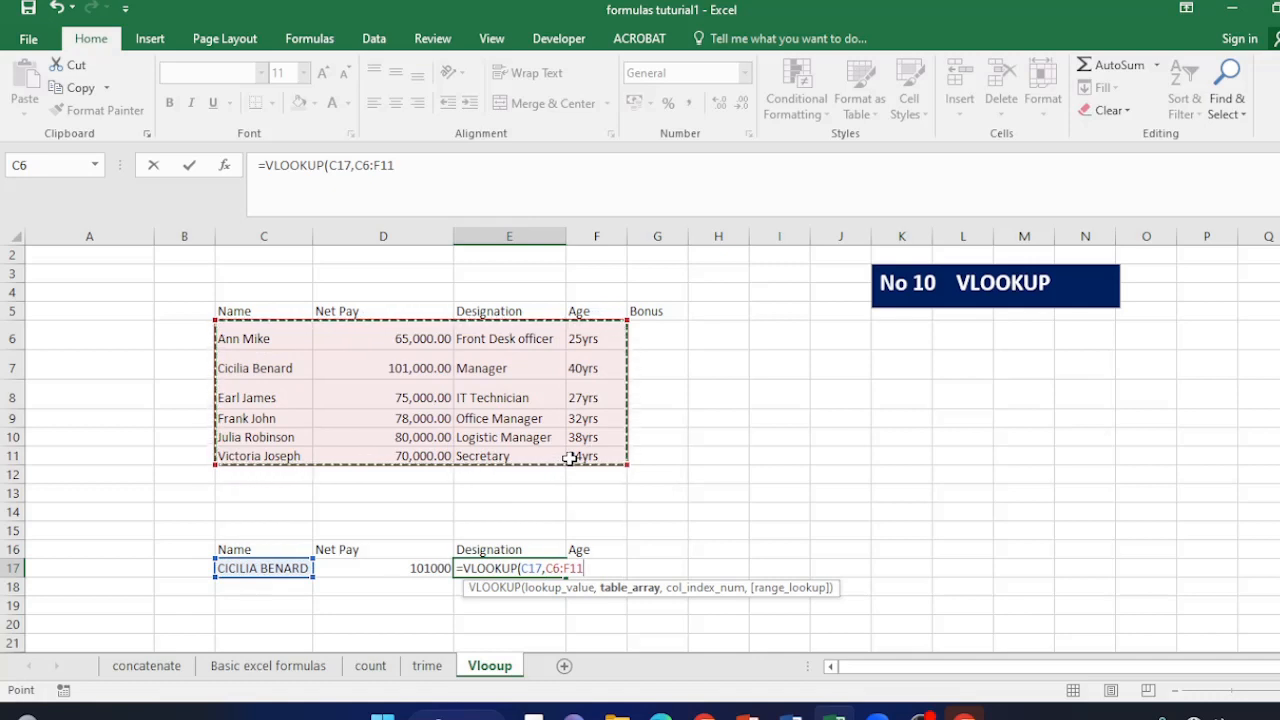
pyautogui.write(',')
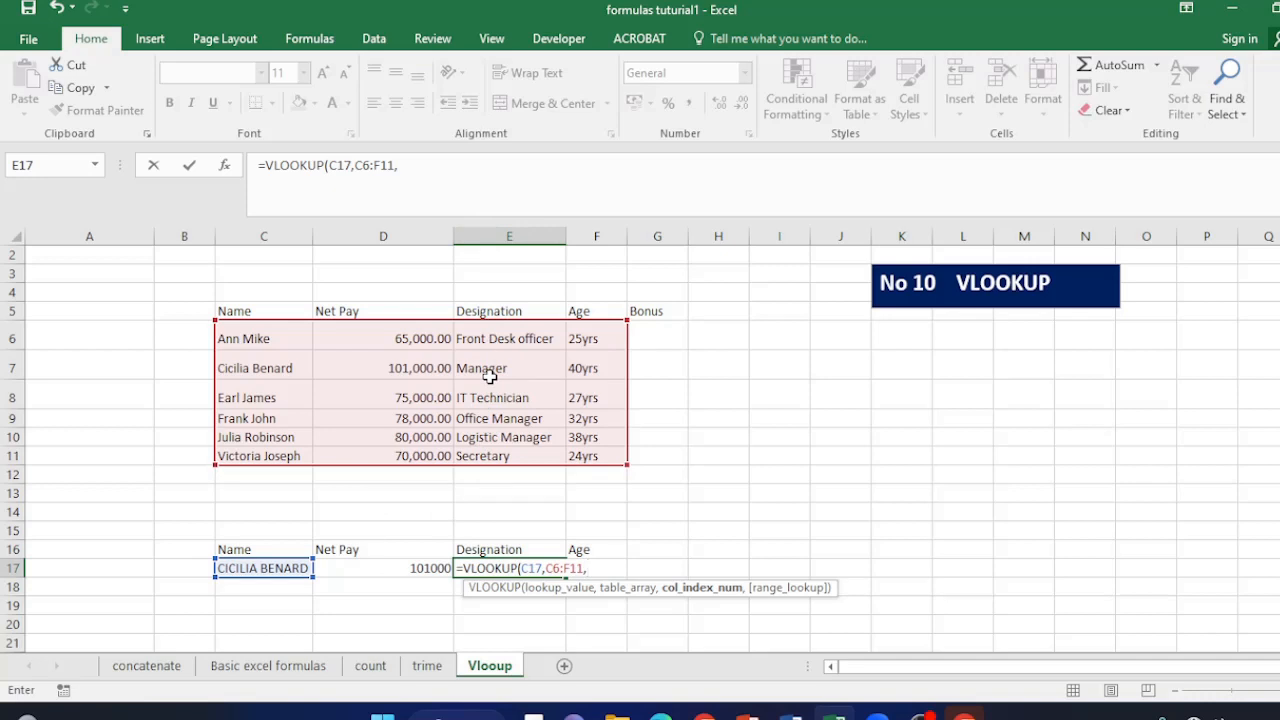
pyautogui.write('3,0')
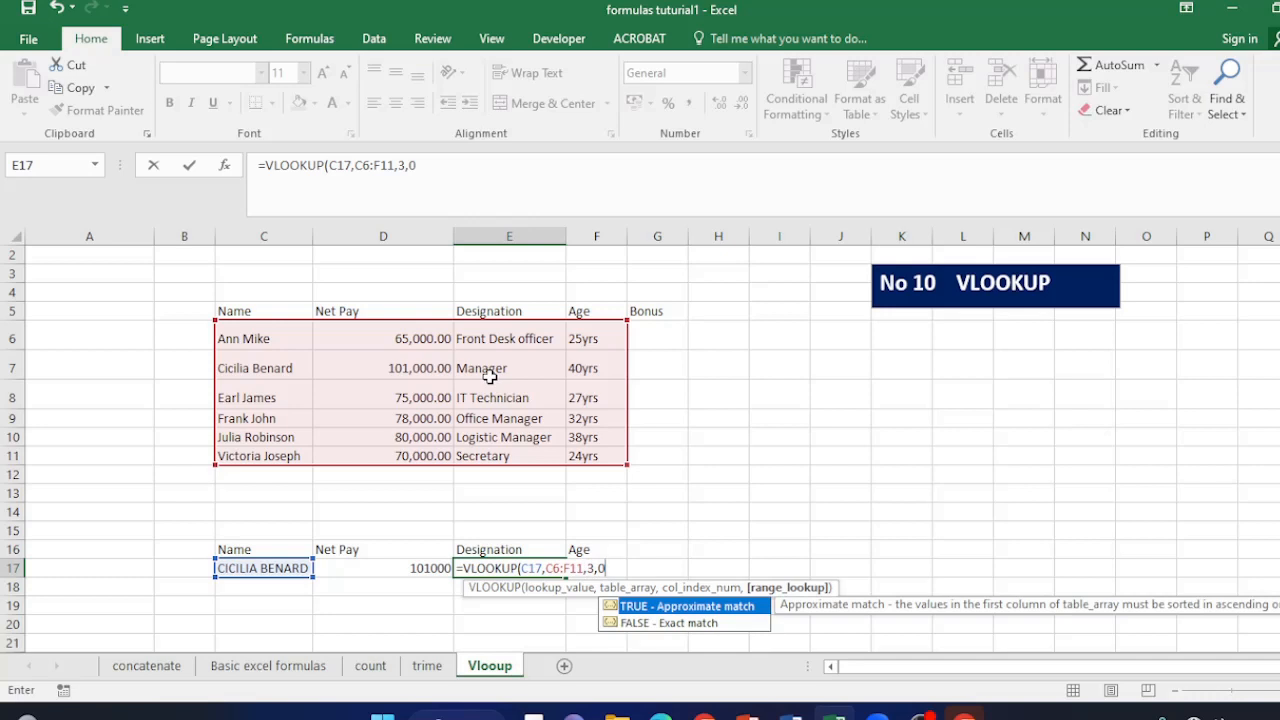
pyautogui.write(')')
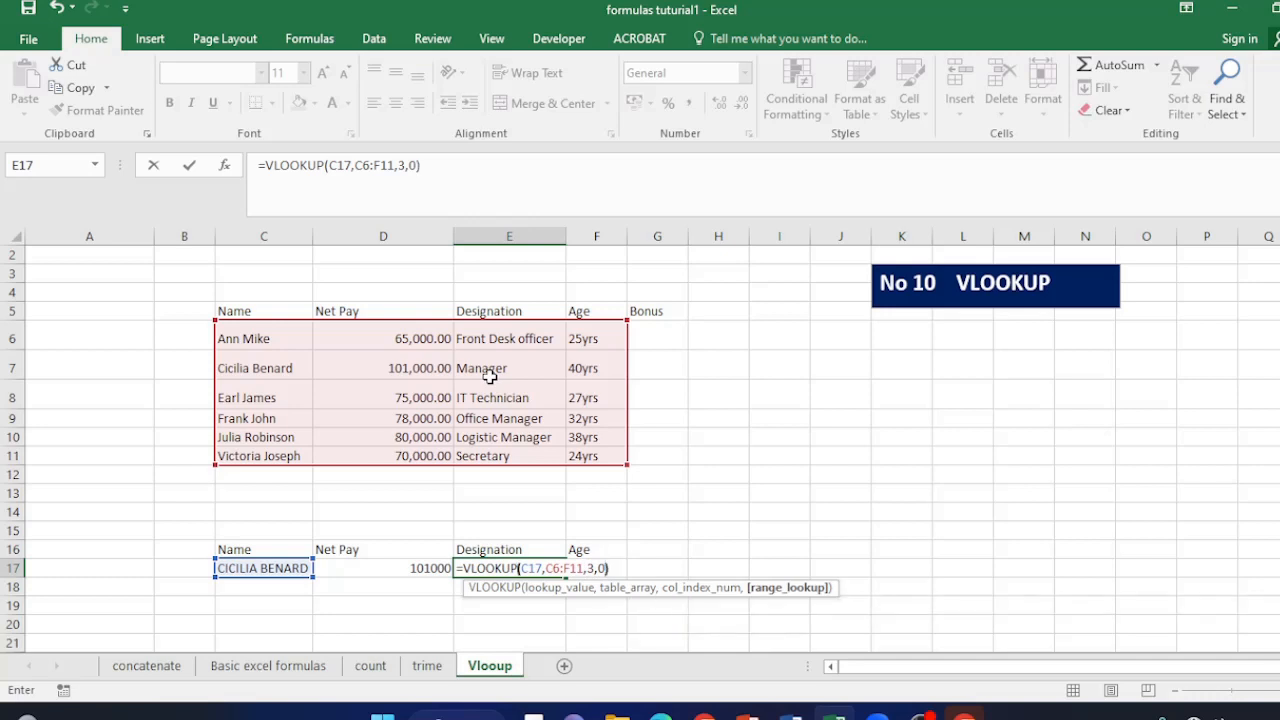
pyautogui.press('Return')
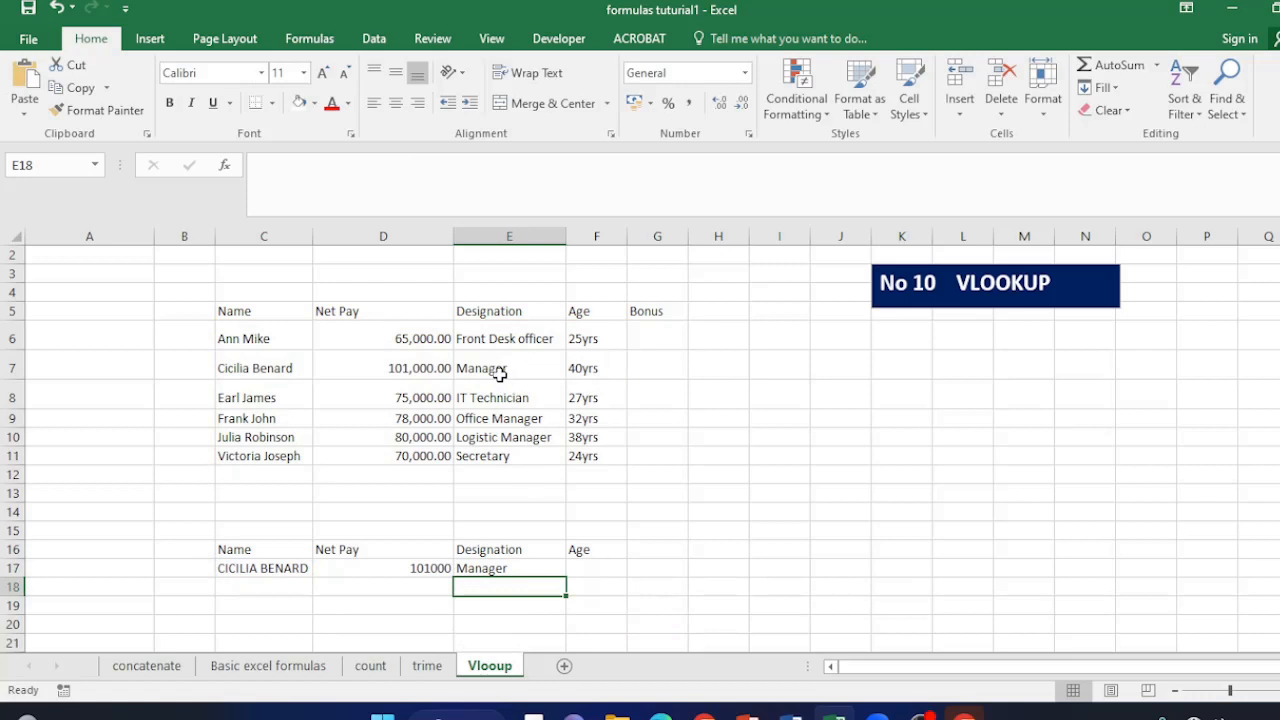
# - Enter =VLOOKUP(C17,C6:F11,4,0) in cell F17 to look up the age for the name in C17
pyautogui.click(592, 574)
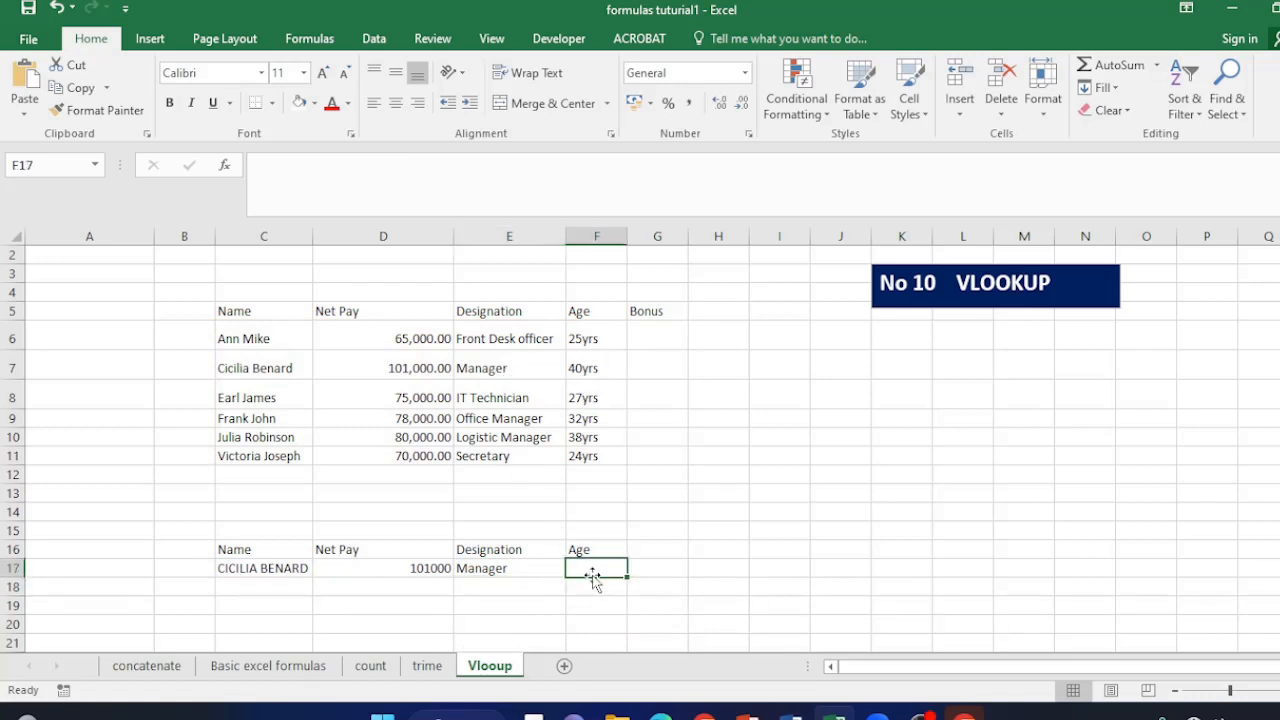
pyautogui.write('=VL')
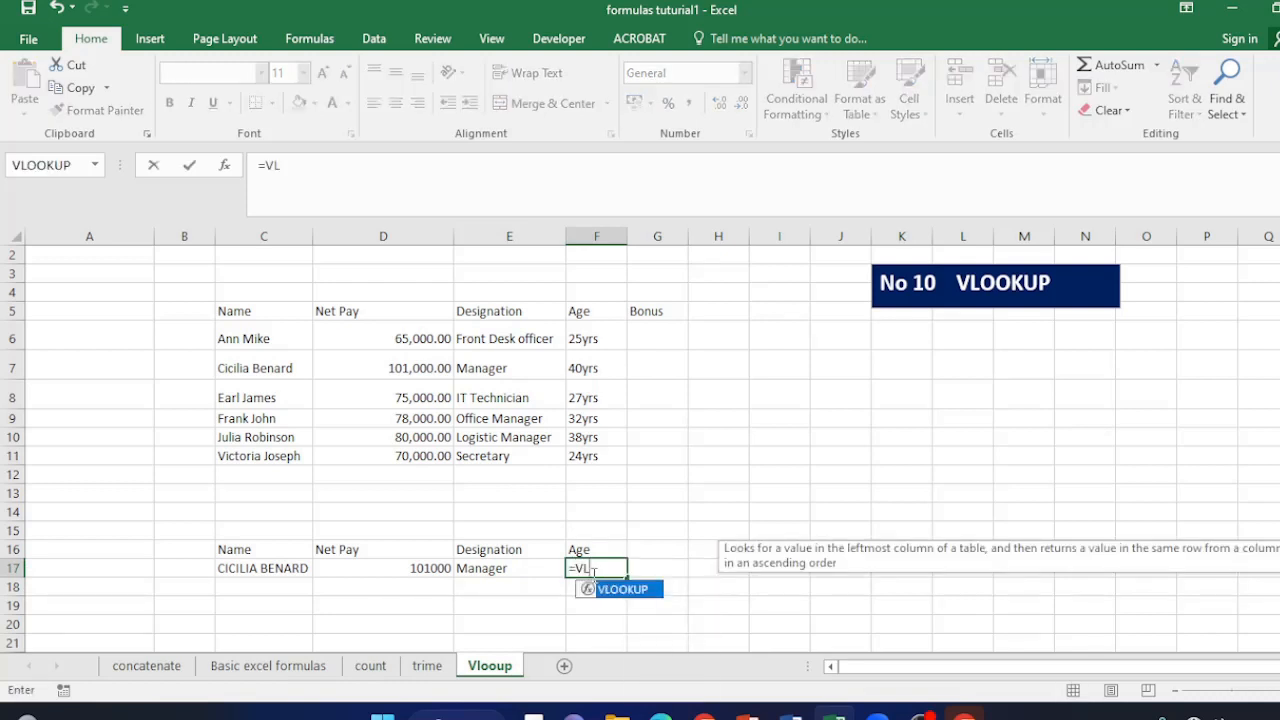
pyautogui.doubleClick(628, 594)
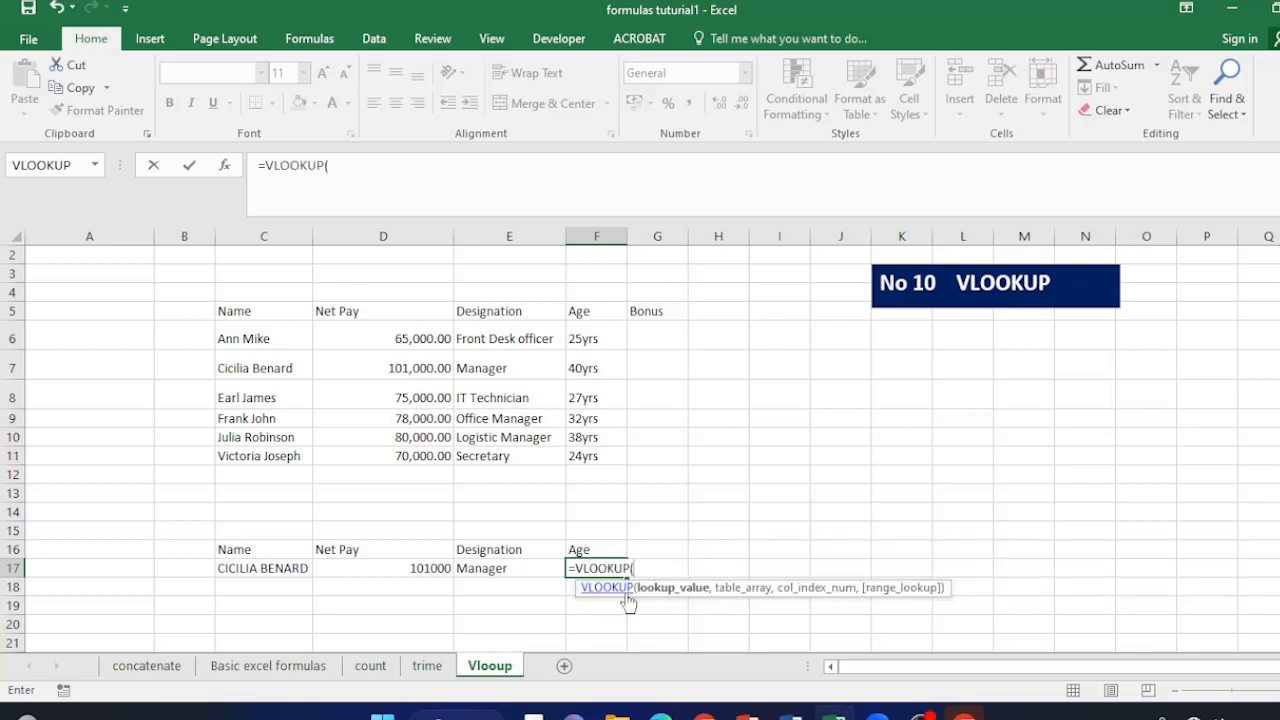
pyautogui.click(257, 569)
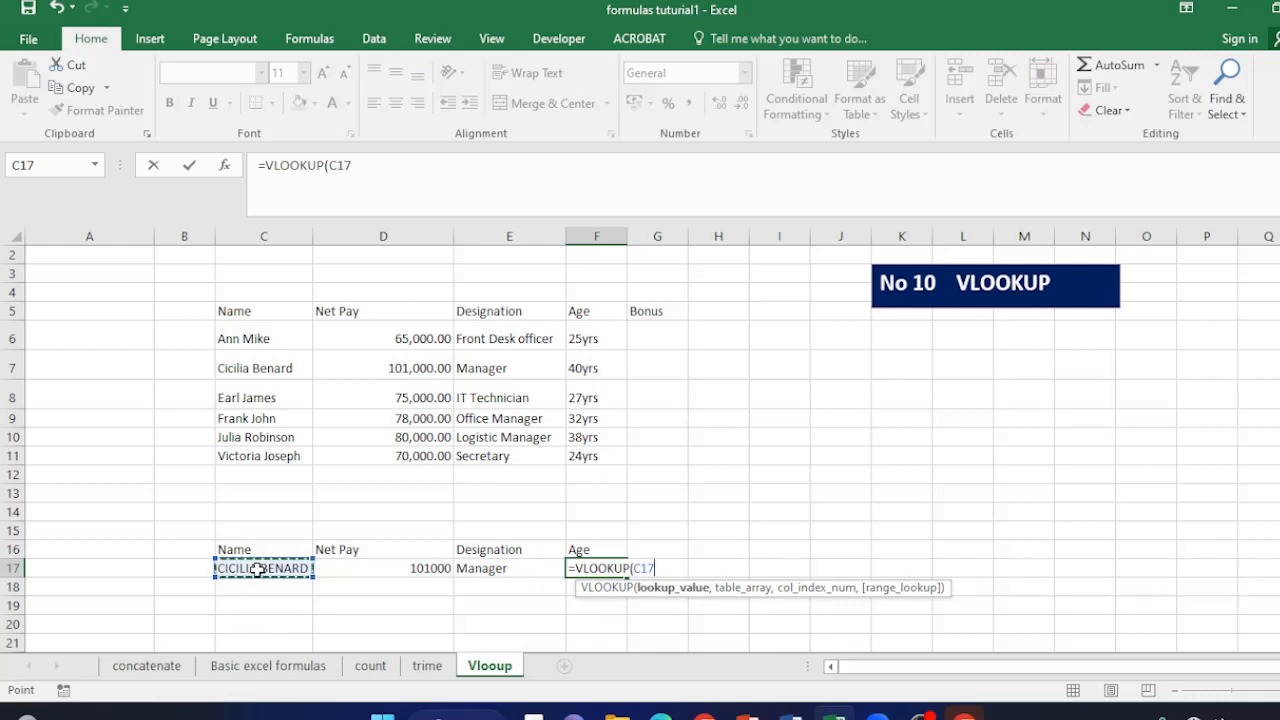
pyautogui.write(',')
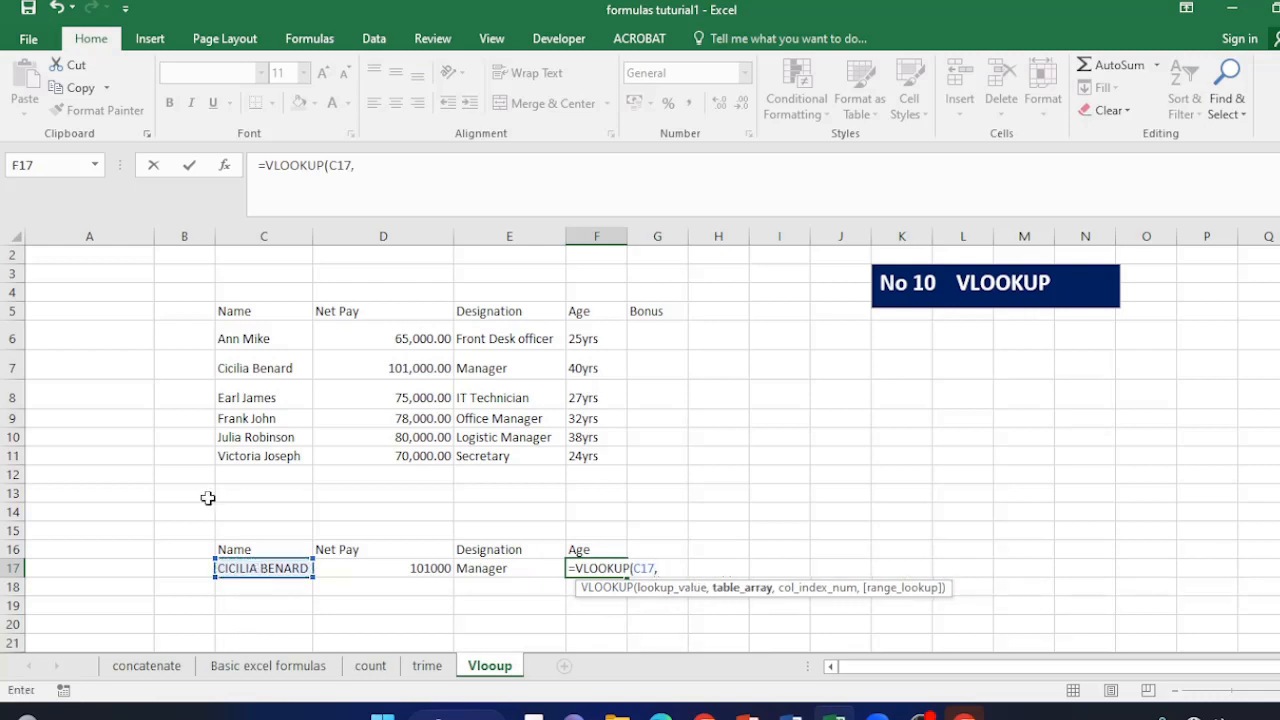
pyautogui.moveTo(229, 337); pyautogui.dragTo(571, 456)
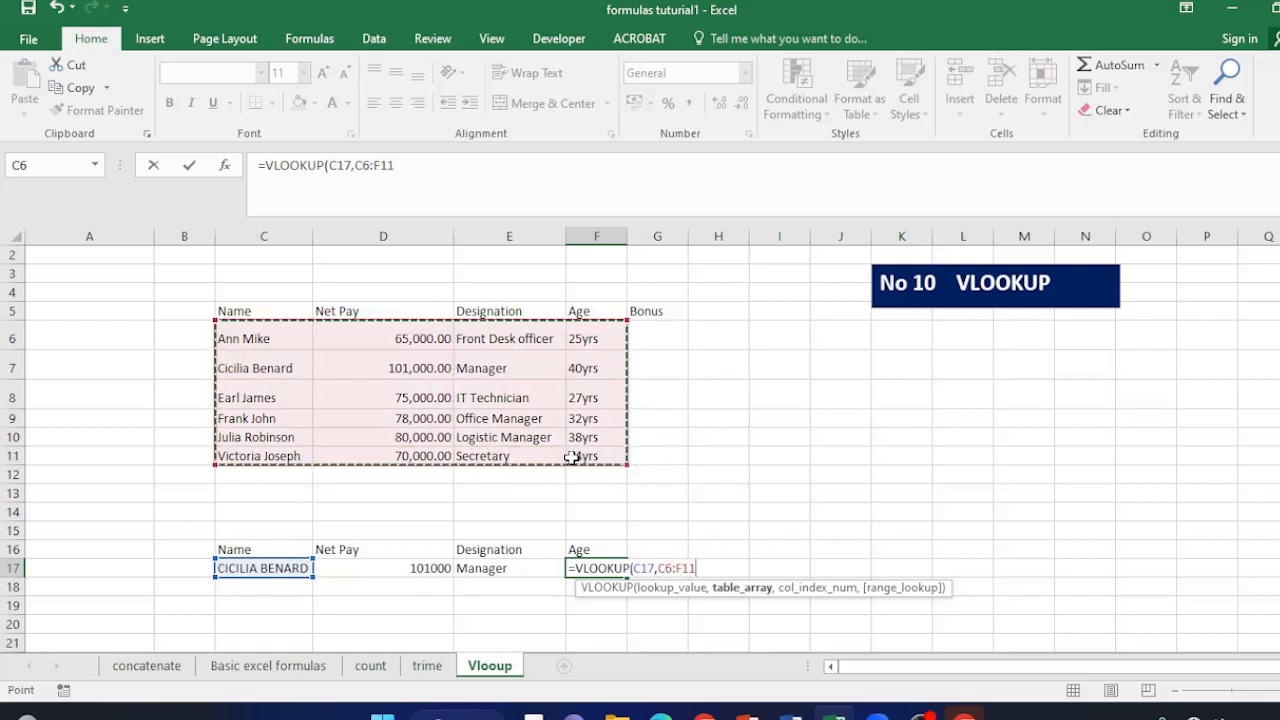
pyautogui.write(',')
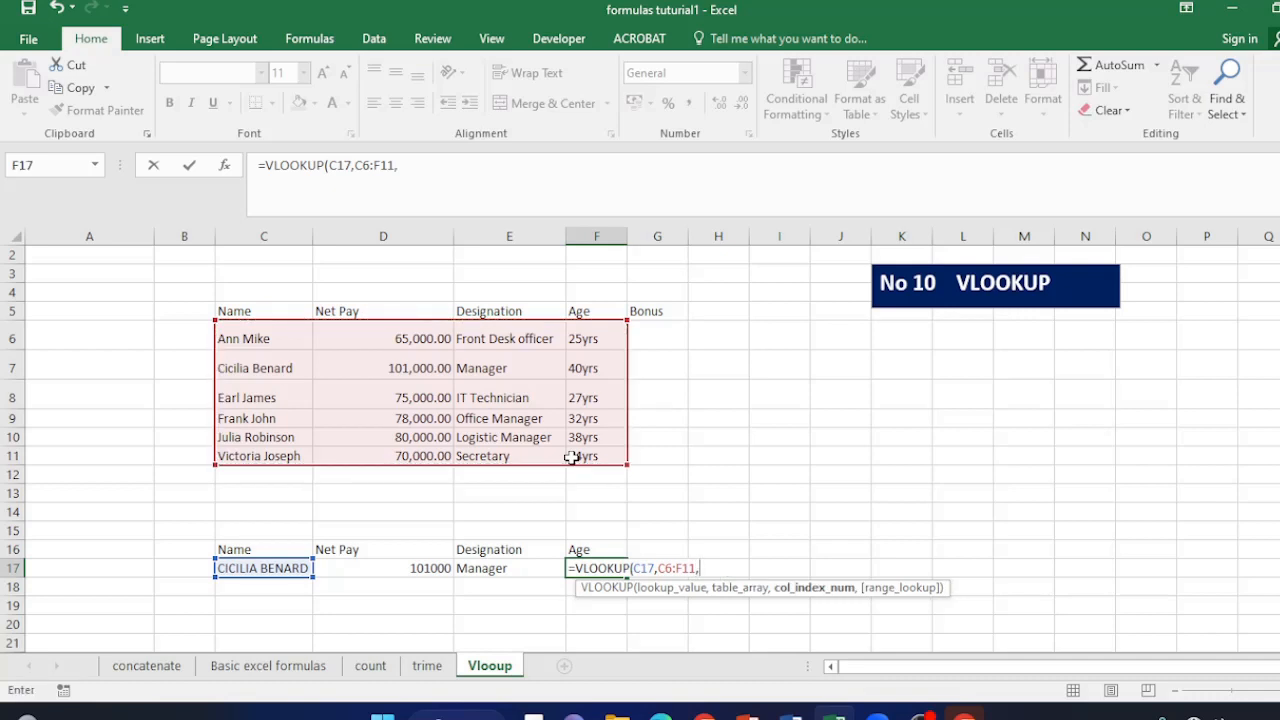
pyautogui.write('4,')
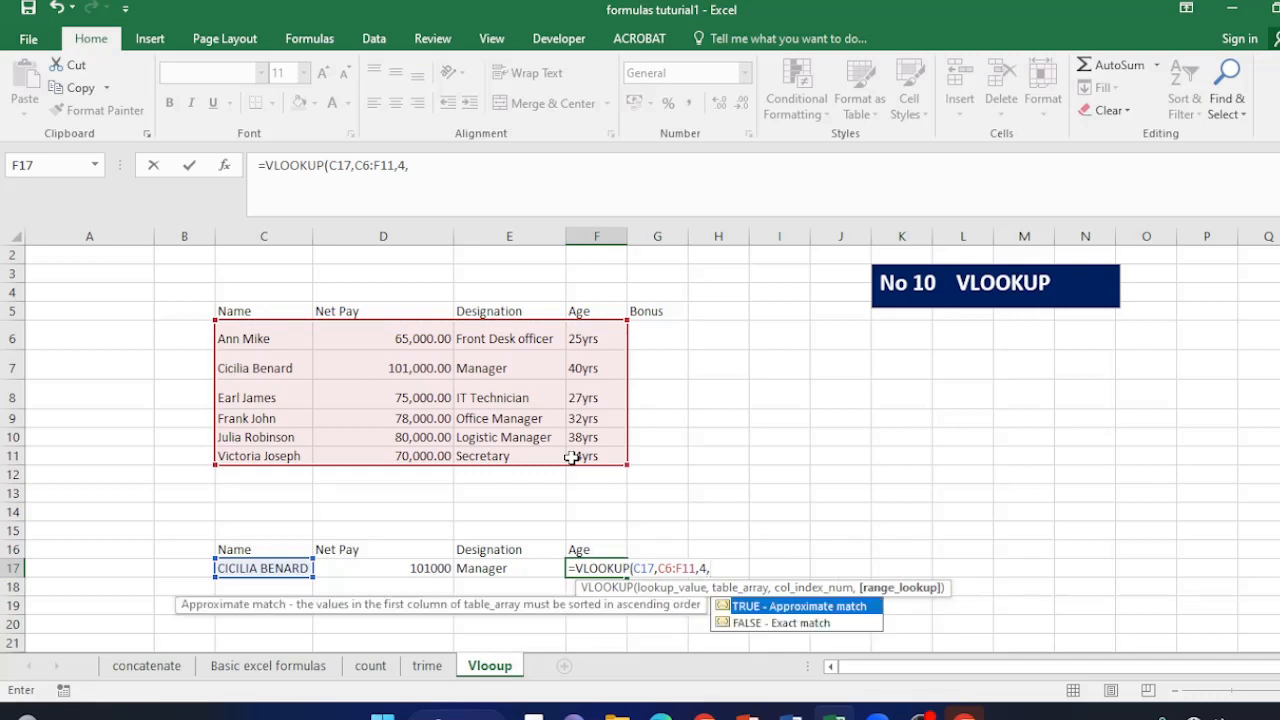
pyautogui.write('0)')
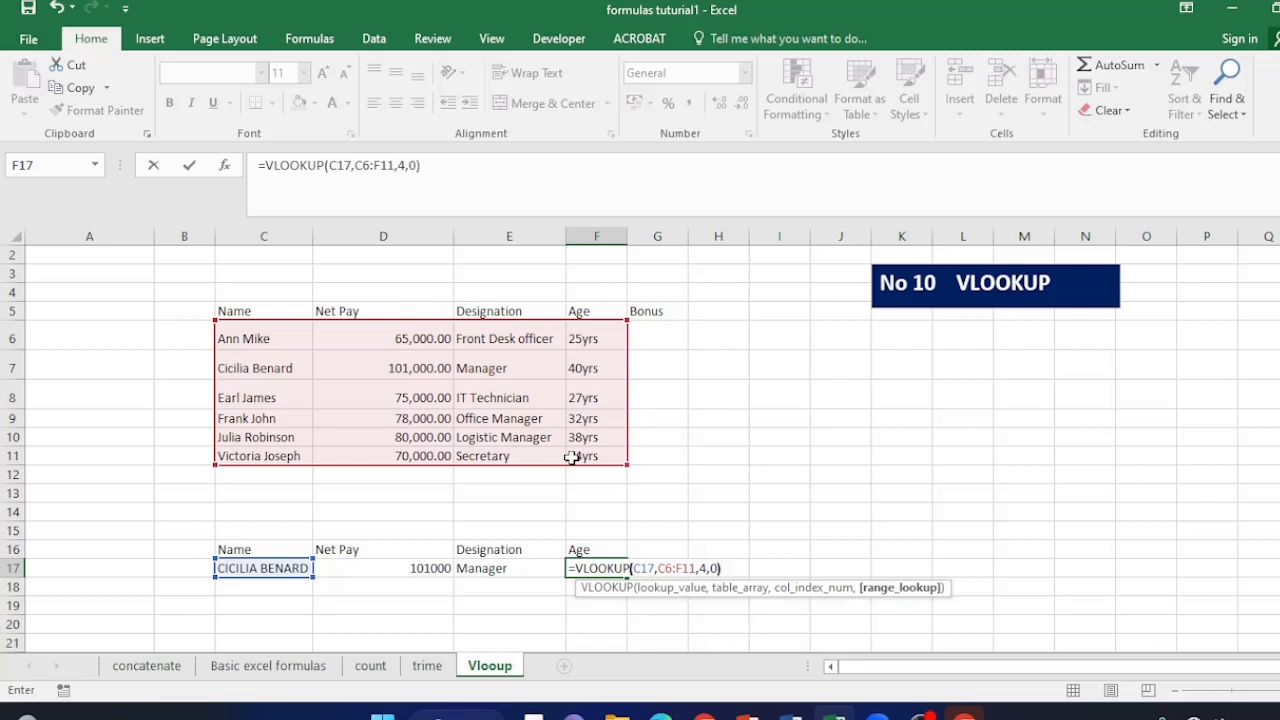
pyautogui.press('Return')
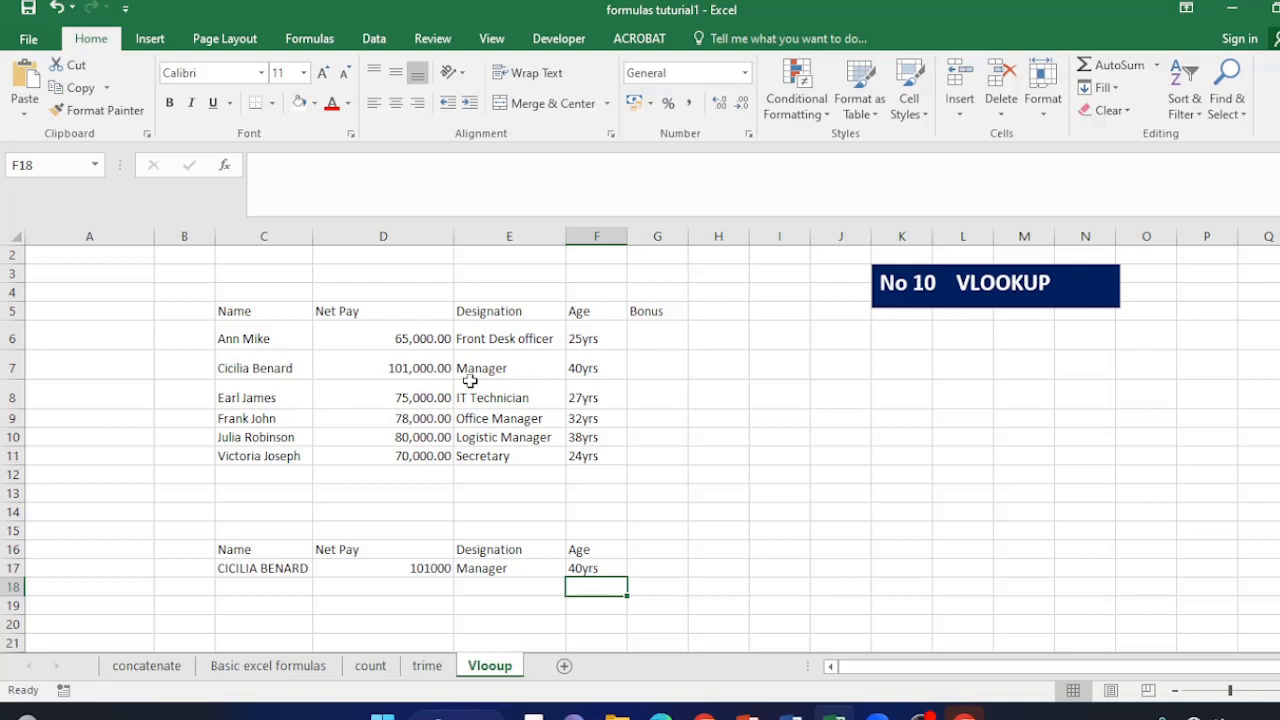
# - Replace the name in cell C17 with the third listed employee's full name to test all three lookups
pyautogui.click(258, 566)
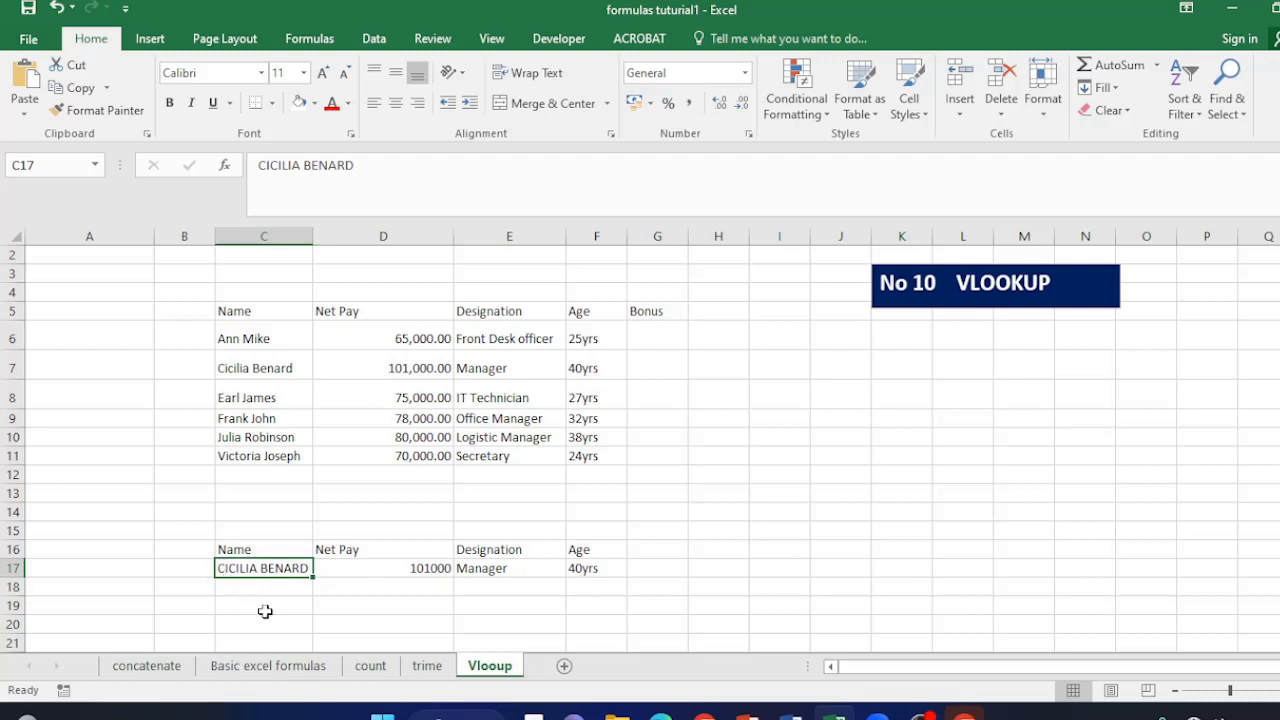
pyautogui.write('EAR')
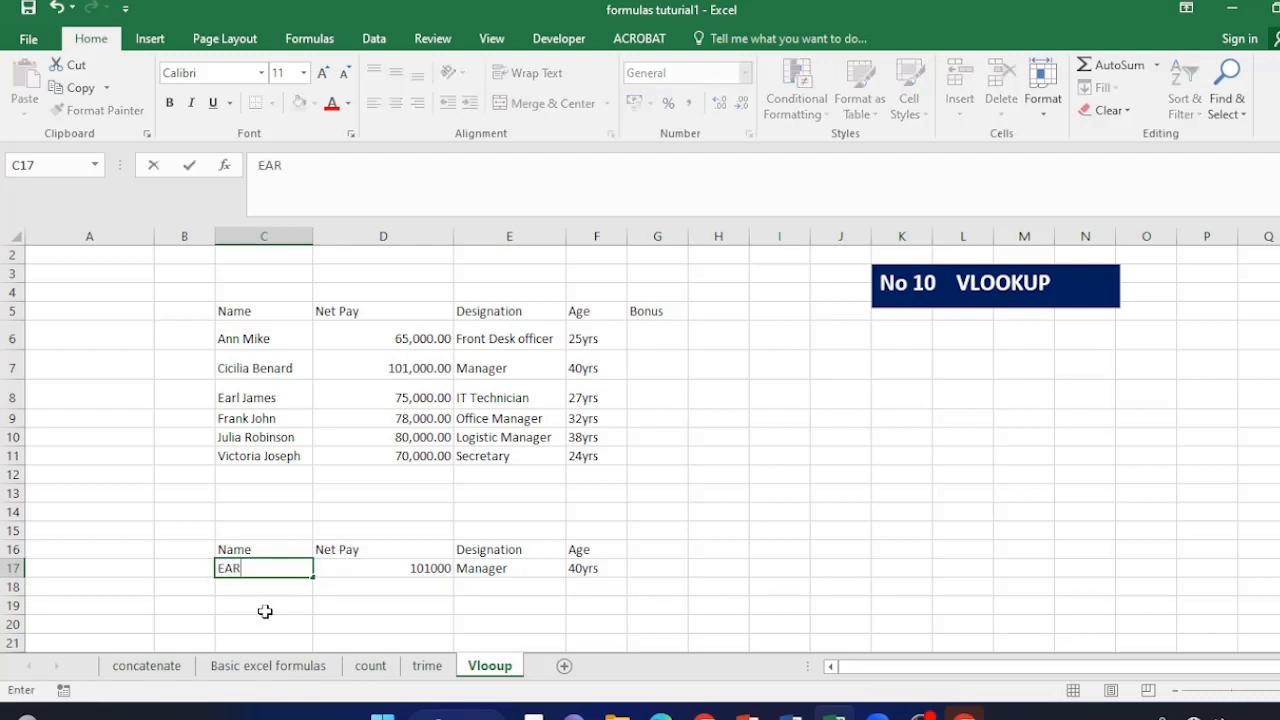
pyautogui.write('L JAMES')
pyautogui.press('Return')
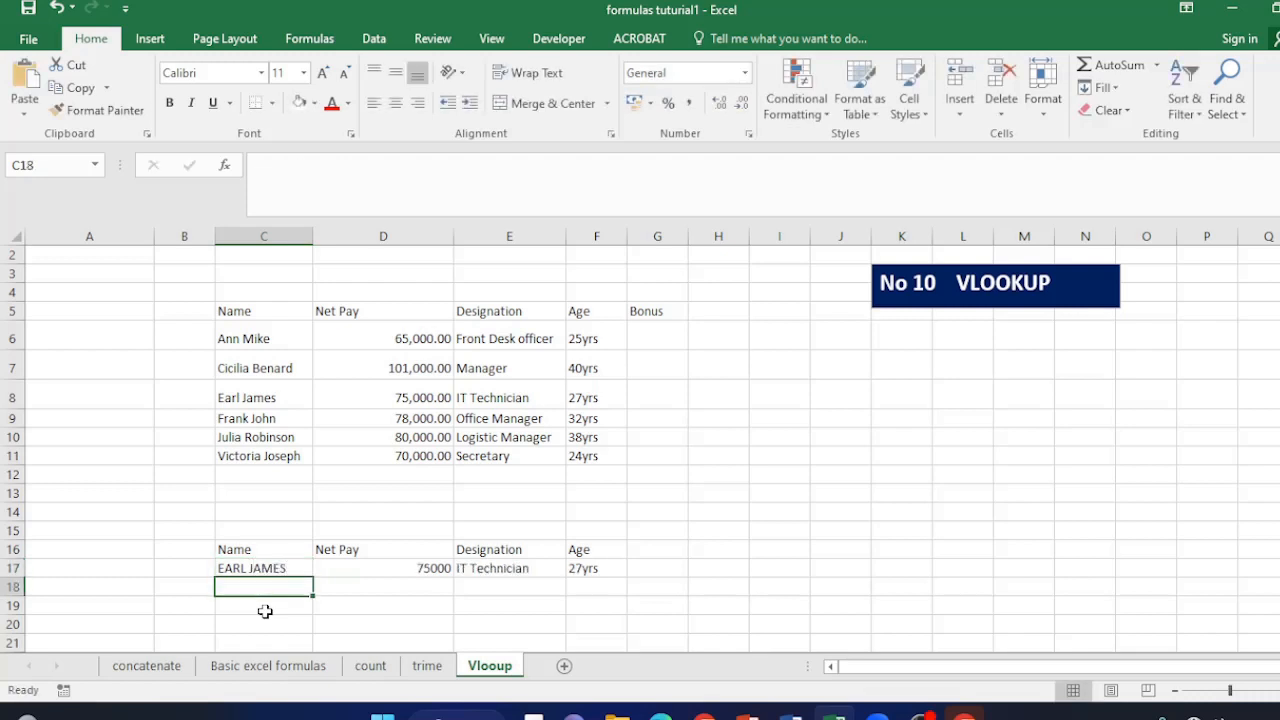